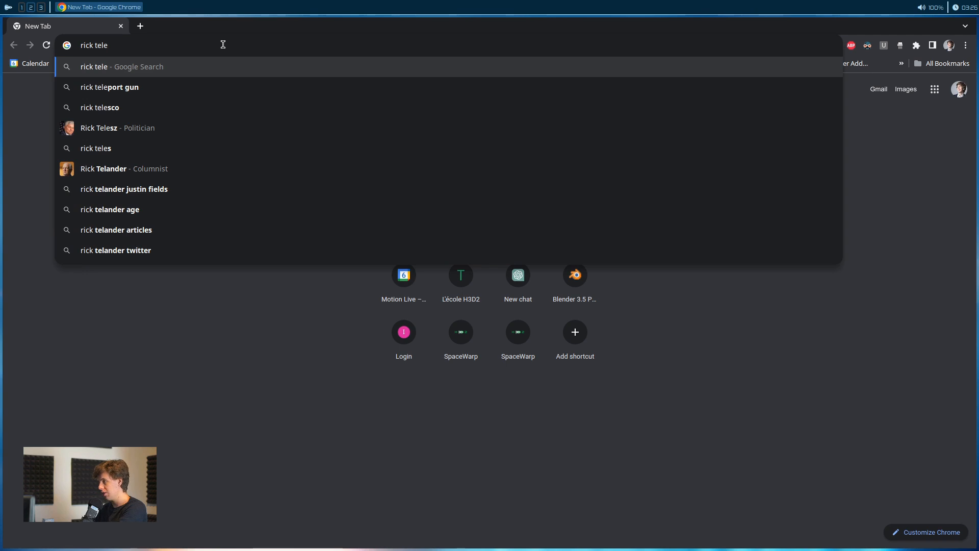
# Search Google Images for "rick teleport gun" and open the Amazon portal gun picture in a new tab
pyautogui.press('Return')
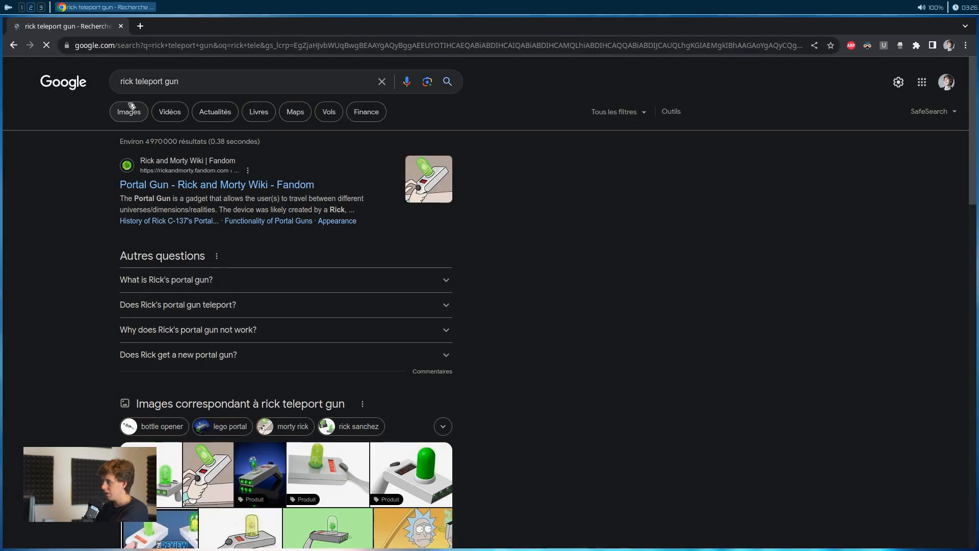
pyautogui.click(122, 108)
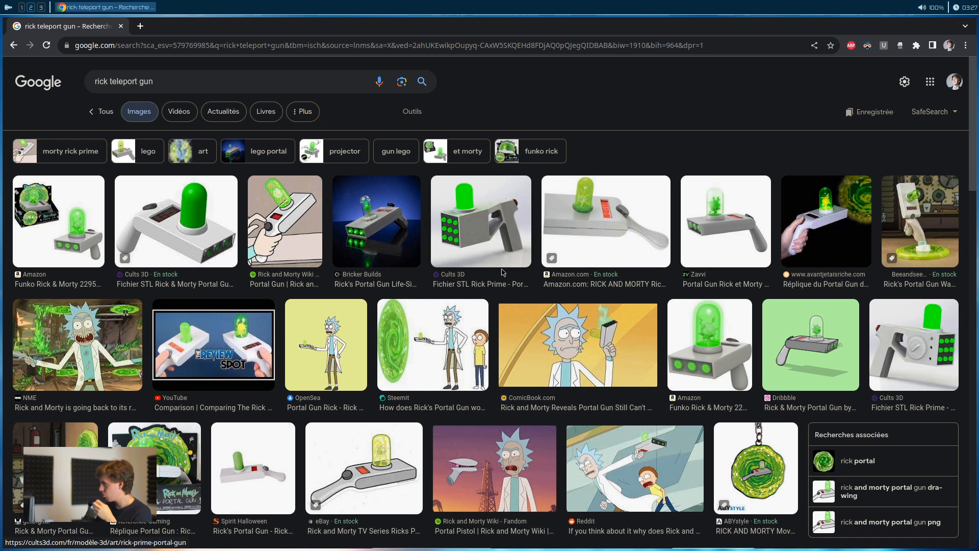
pyautogui.middleClick(621, 215)
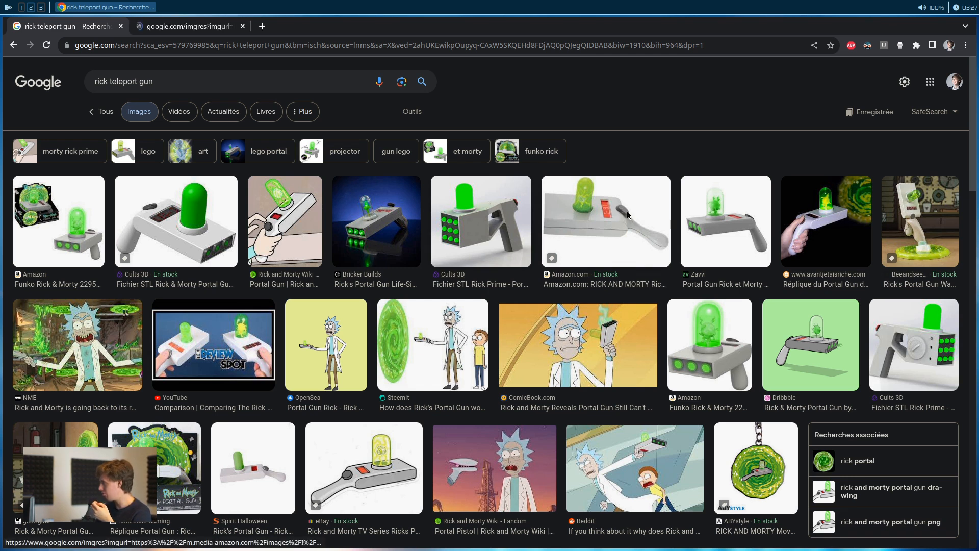
# Examine other portal gun pictures for reference, including the Bricker Builds, ArtStation and GrabCAD results
pyautogui.click(352, 242)
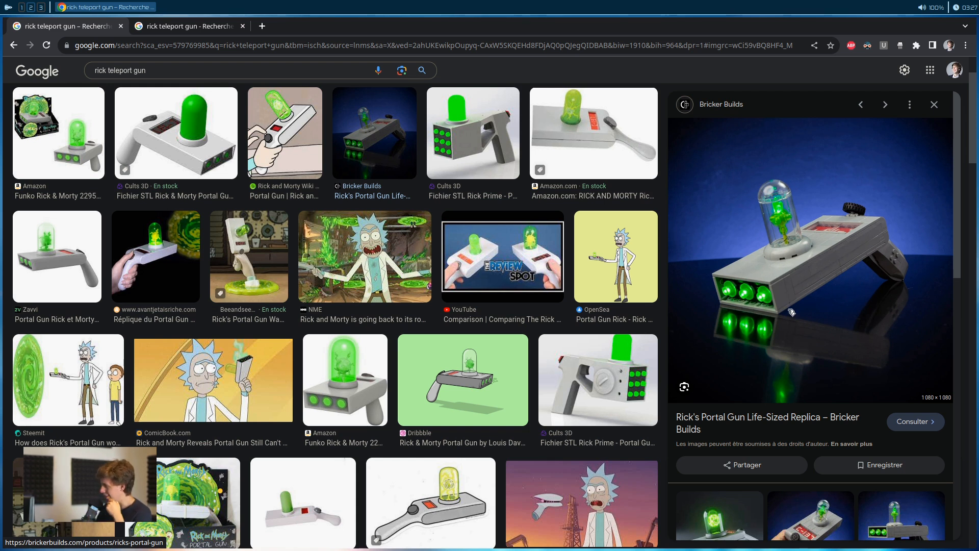
pyautogui.scroll(-3, 482, 442)
pyautogui.scroll(-2, 459, 443)
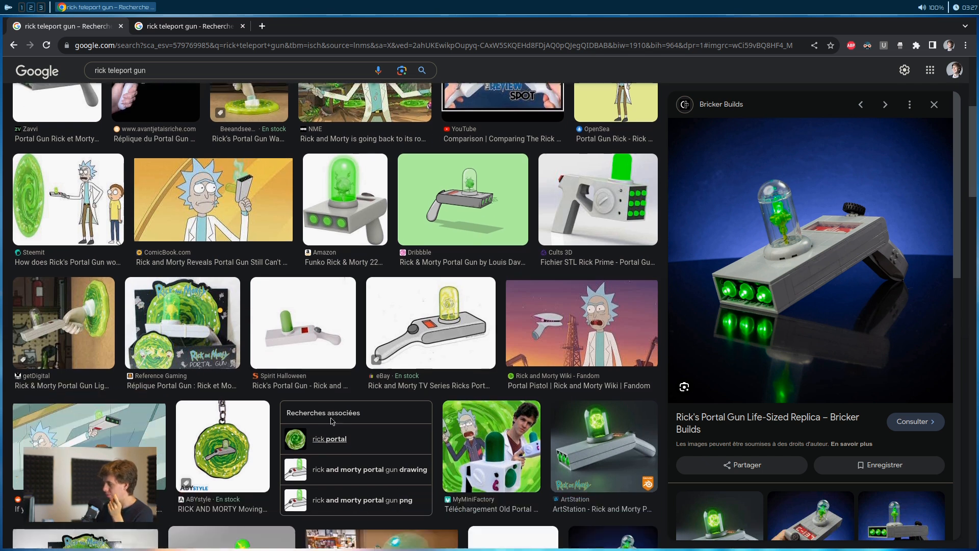
pyautogui.scroll(-3, 317, 452)
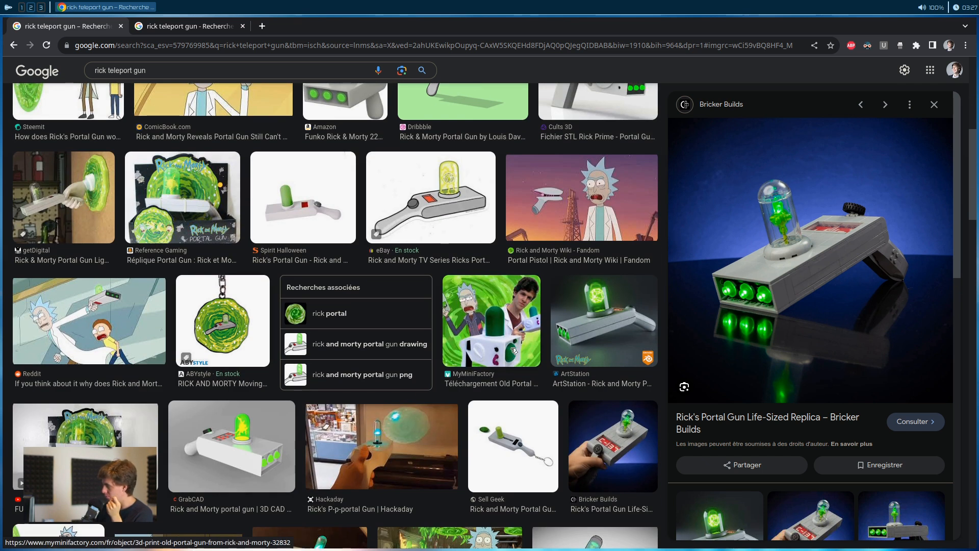
pyautogui.click(605, 321)
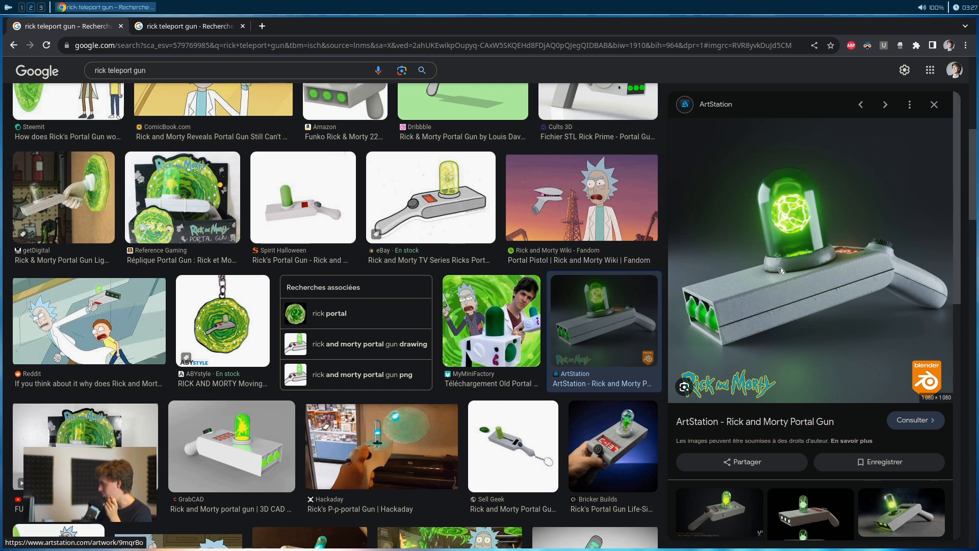
pyautogui.scroll(-3, 287, 295)
pyautogui.click(287, 295)
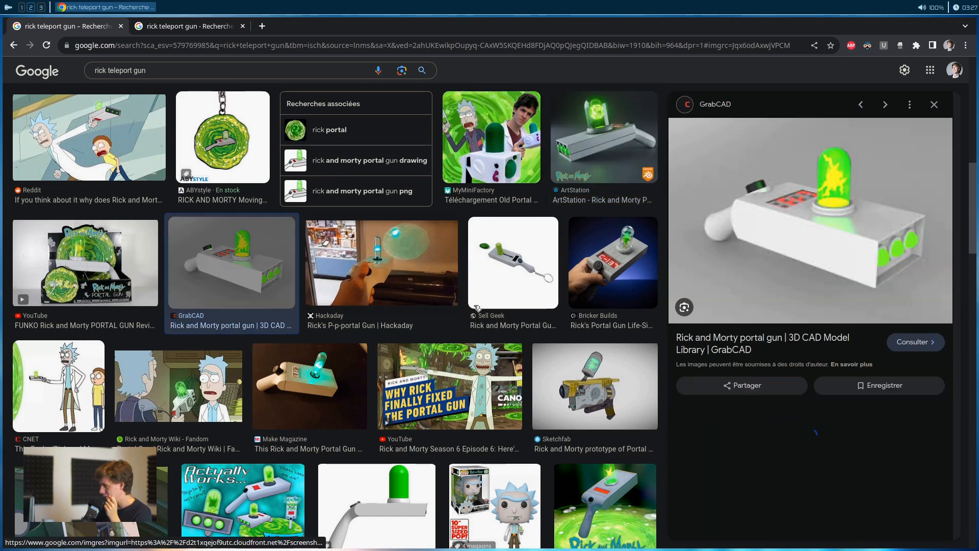
pyautogui.press('Escape')
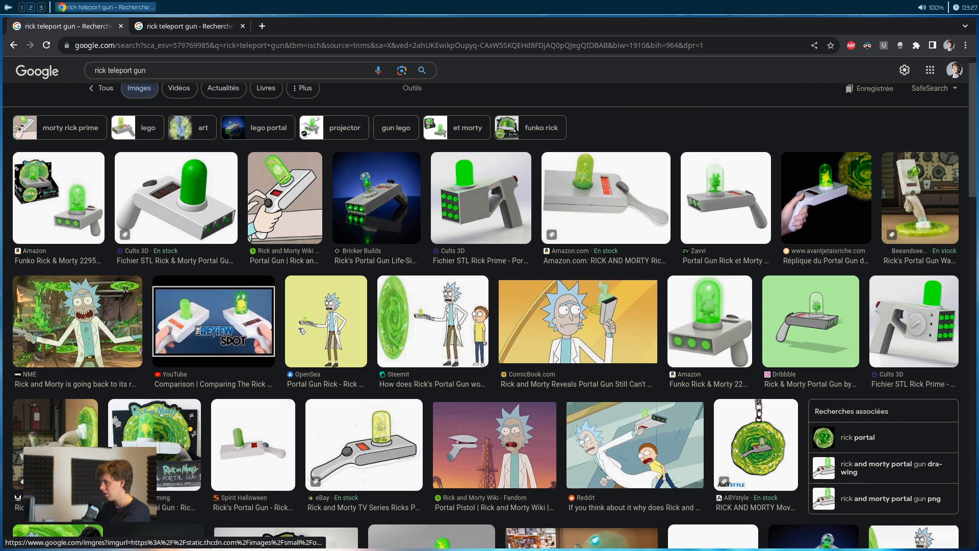
# Open the source pages of the Amazon and Zavvi portal gun pictures in new tabs
pyautogui.moveTo(616, 225); pyautogui.dragTo(592, 228)
pyautogui.click(594, 228)
pyautogui.rightClick(759, 200)
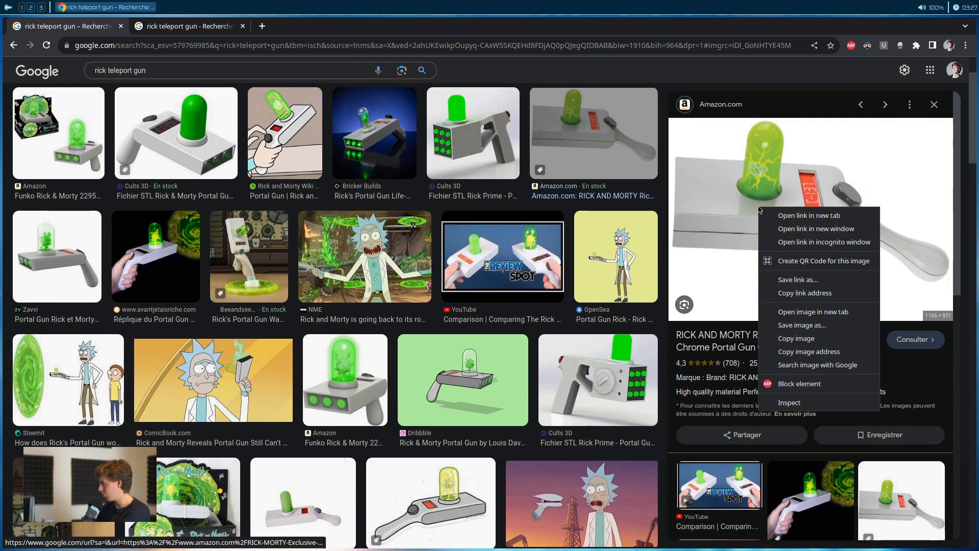
pyautogui.click(781, 211)
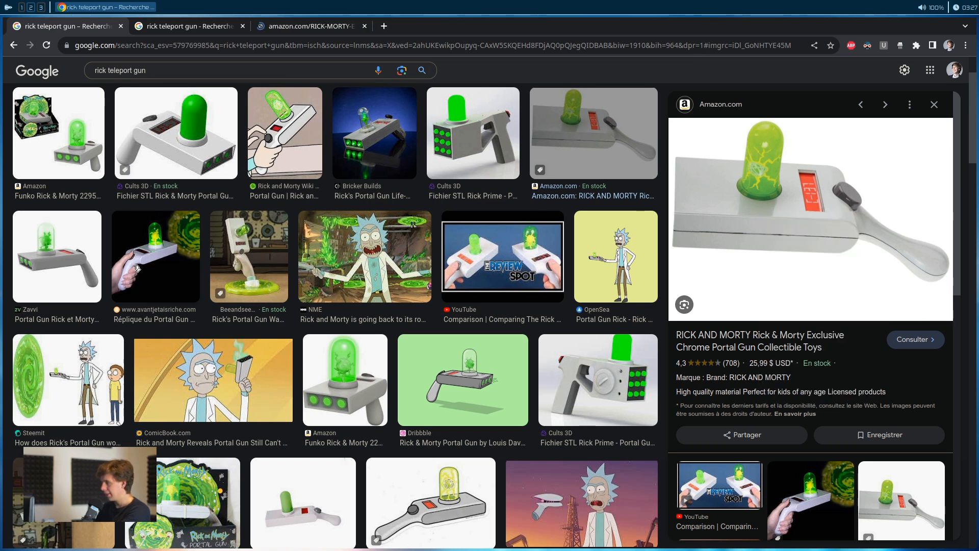
pyautogui.click(75, 270)
pyautogui.rightClick(850, 237)
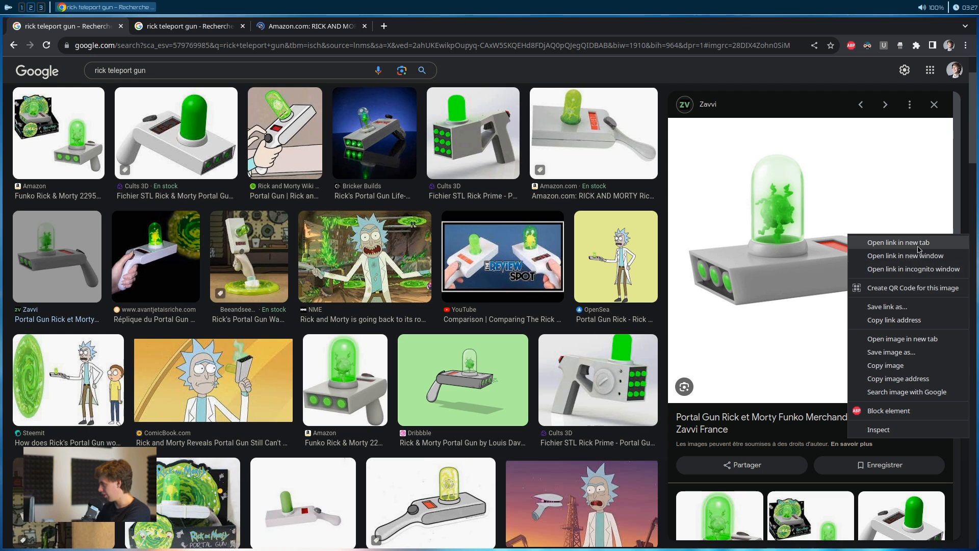
pyautogui.click(898, 242)
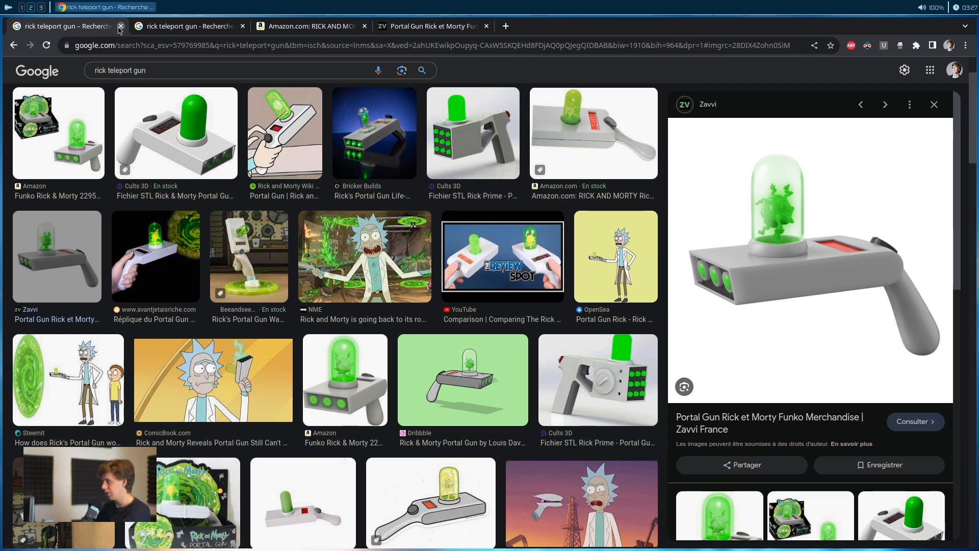
# Close the image search tab and replace the Amazon picture's preview tab with one showing only the image
pyautogui.click(120, 26)
pyautogui.rightClick(494, 230)
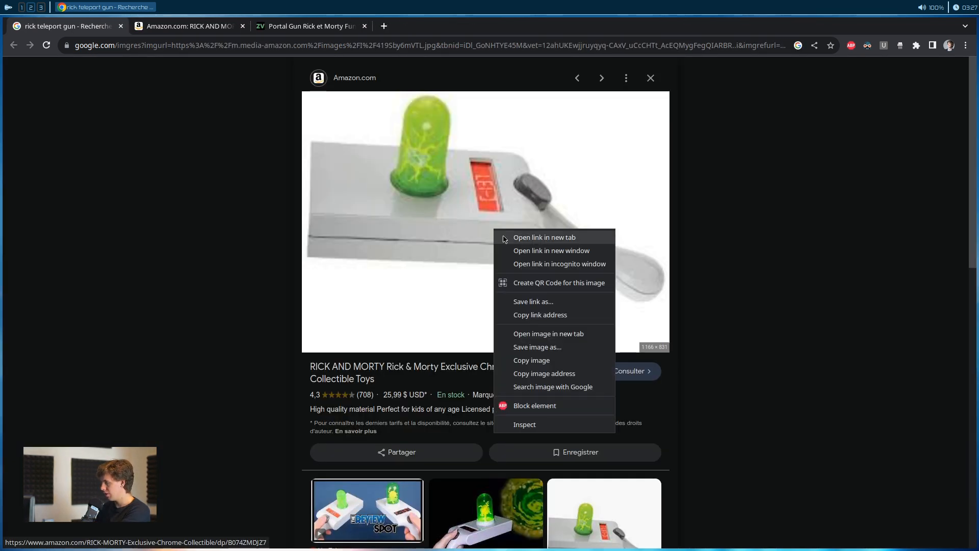
pyautogui.click(549, 334)
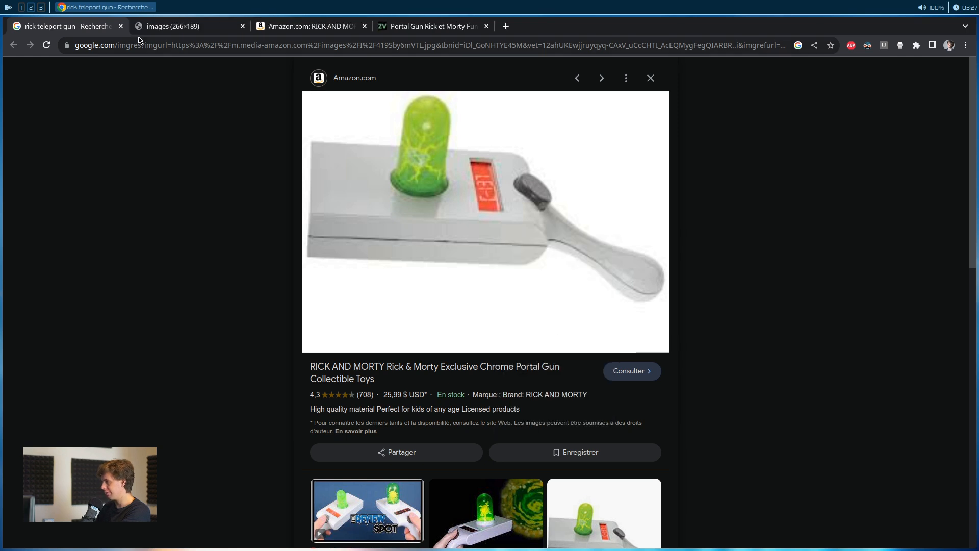
pyautogui.click(121, 26)
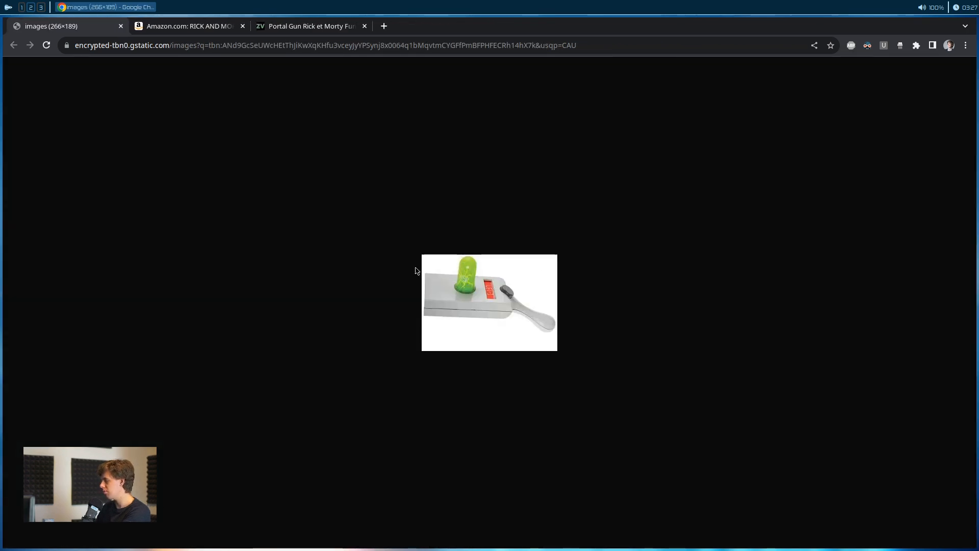
# Start saving the portal gun image, browse to the motionLiveteach folder on Donnees and sort its contents by name
pyautogui.rightClick(460, 292)
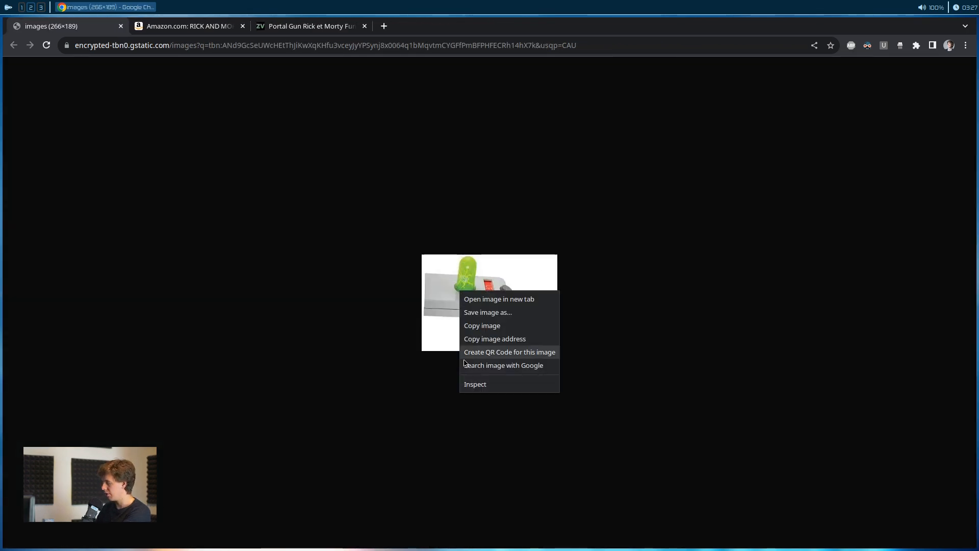
pyautogui.click(495, 313)
pyautogui.click(323, 282)
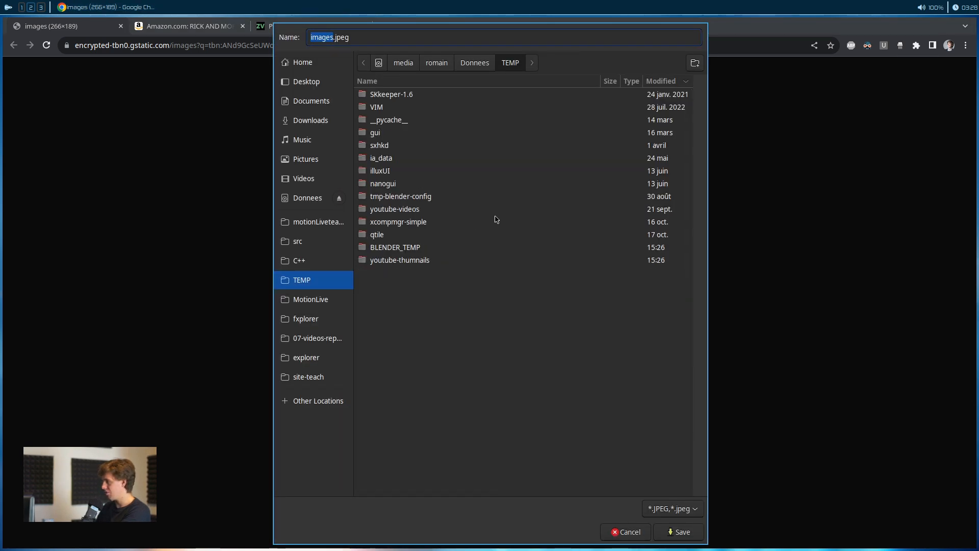
pyautogui.click(475, 62)
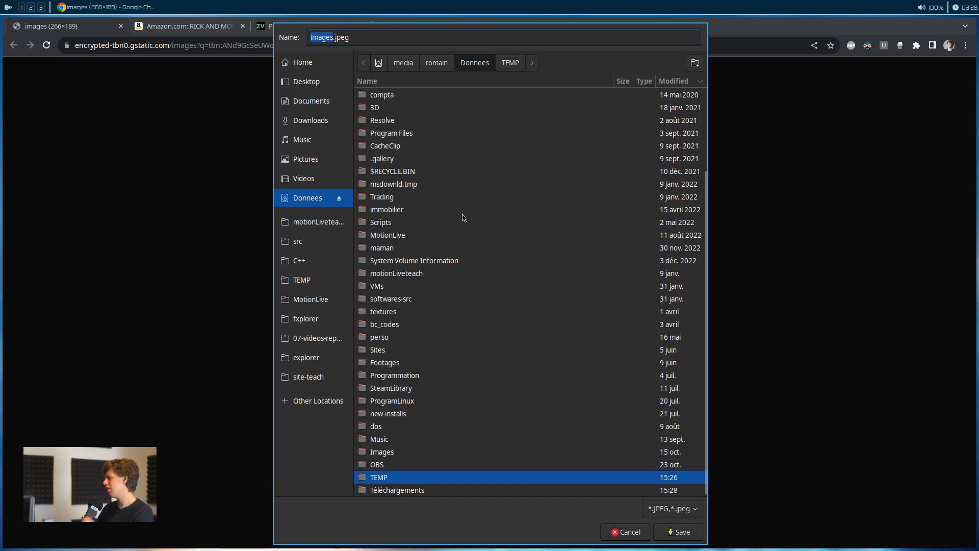
pyautogui.doubleClick(438, 274)
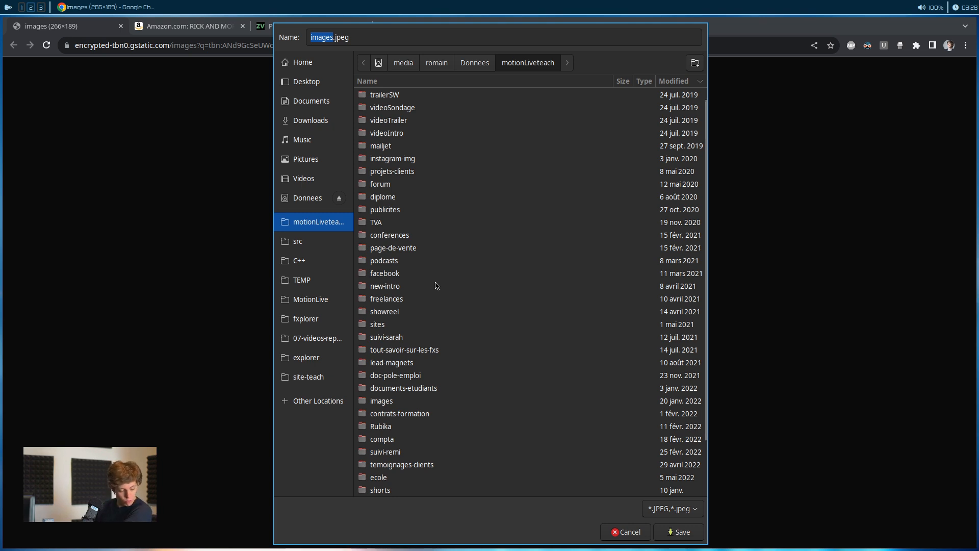
pyautogui.click(413, 81)
pyautogui.scroll(-3, 520, 354)
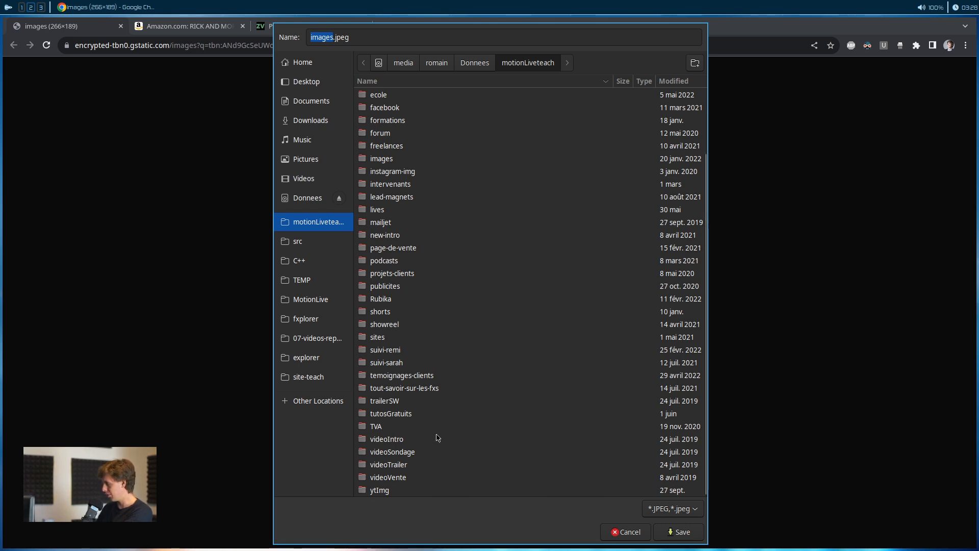
# Leave the save dialog, close the image's tab and display the reference images ref-1.jpeg and ref2.jpg in the image viewer
pyautogui.press('Escape')
pyautogui.hotkey('ctrl', 'w')
pyautogui.rightClick(376, 345)
pyautogui.press('Escape')
pyautogui.press('super+1')
pyautogui.hotkey('ctrl', 'f')
pyautogui.write('live')
pyautogui.press('Return')
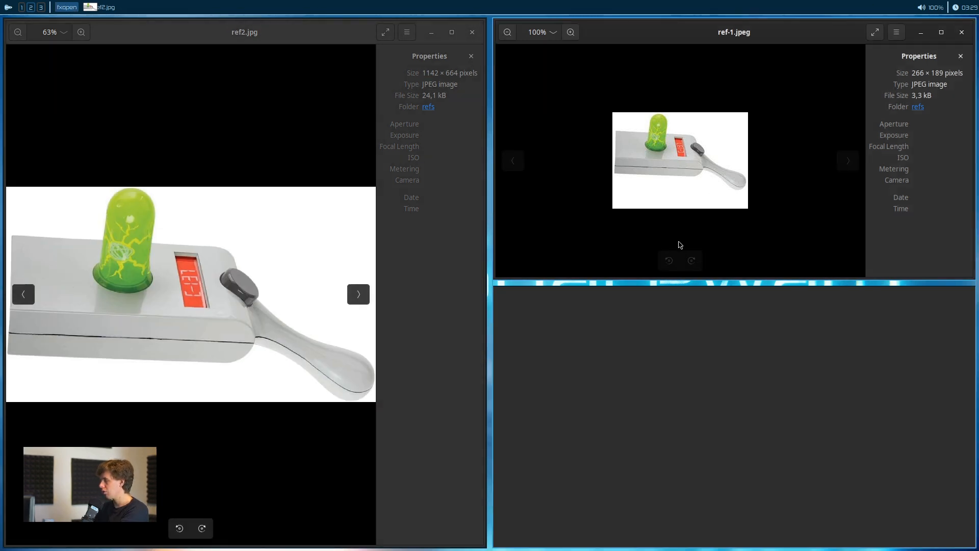
# Launch Blender on a separate desktop workspace and make its window fill the screen
pyautogui.press('super+2')
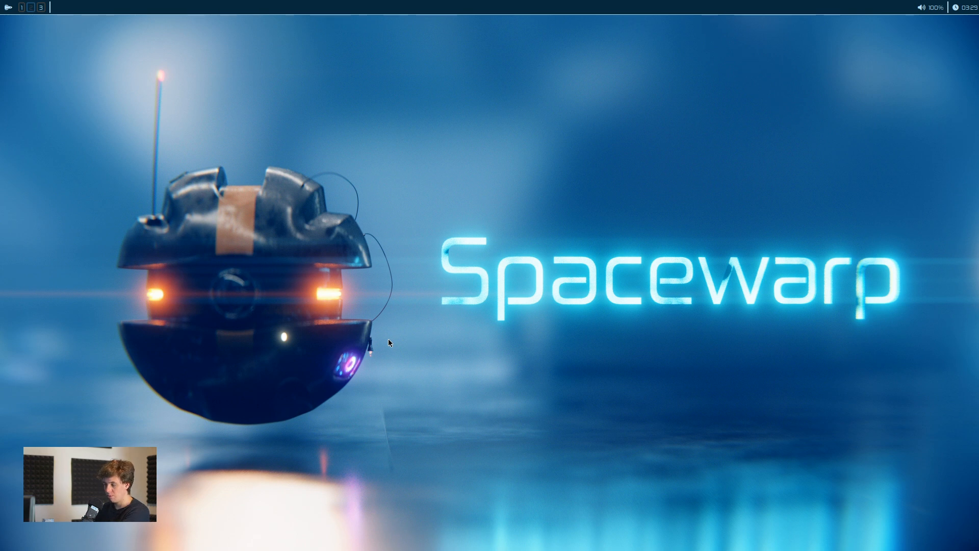
pyautogui.press('super+b')
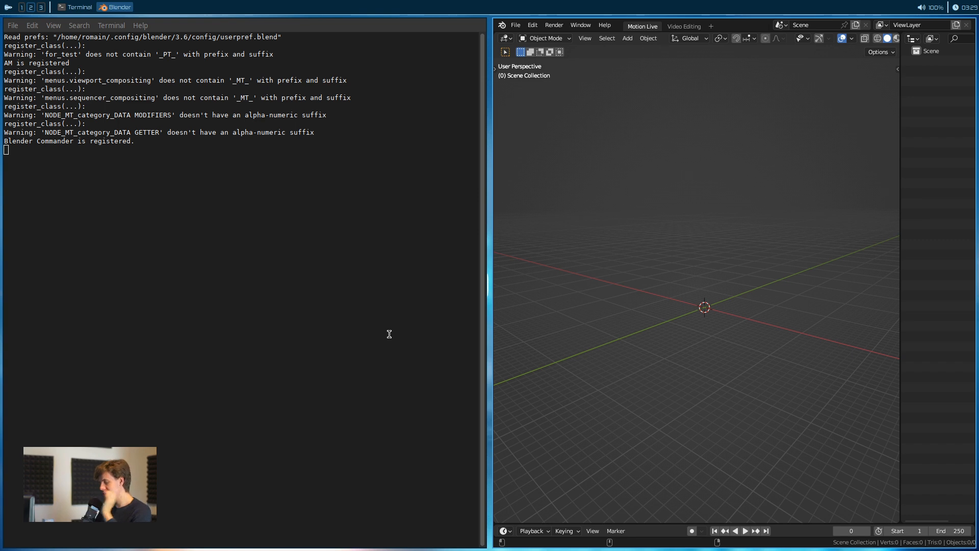
pyautogui.press('super+shift+3')
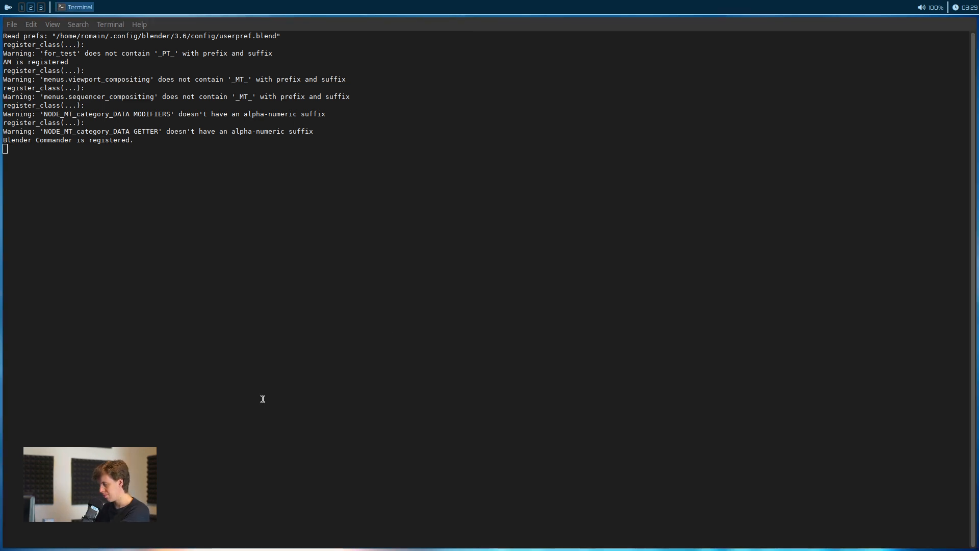
pyautogui.press('super+o')
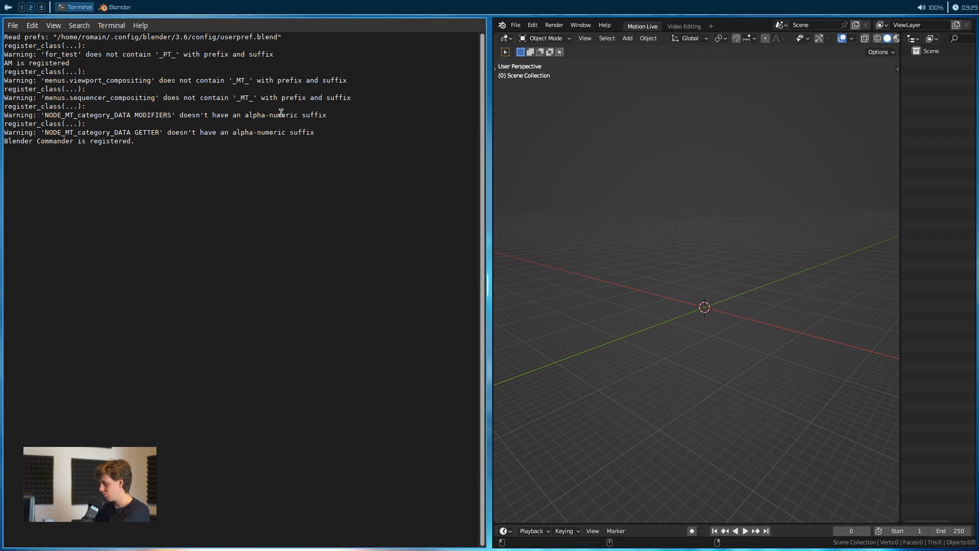
pyautogui.press('super+n')
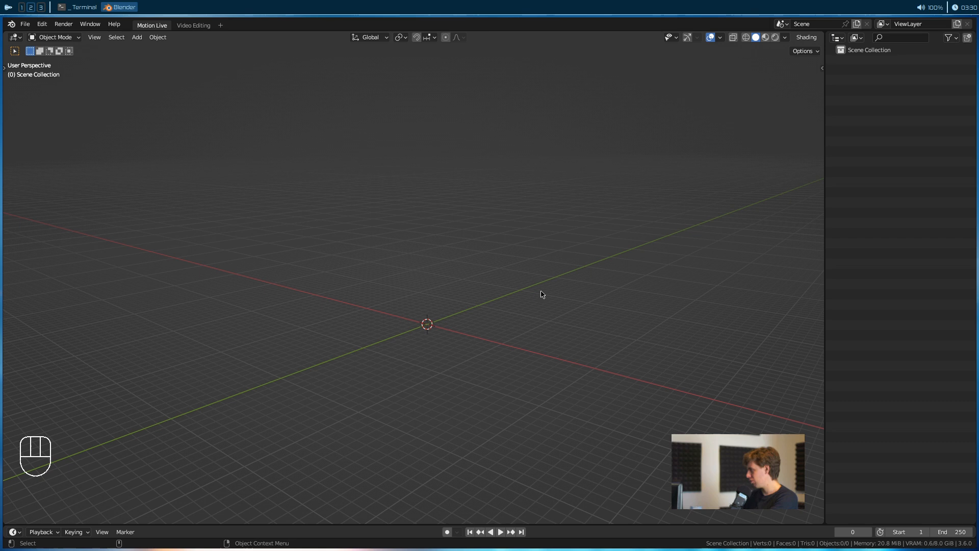
pyautogui.hotkey('shift', 'a')
pyautogui.moveTo(544, 293)
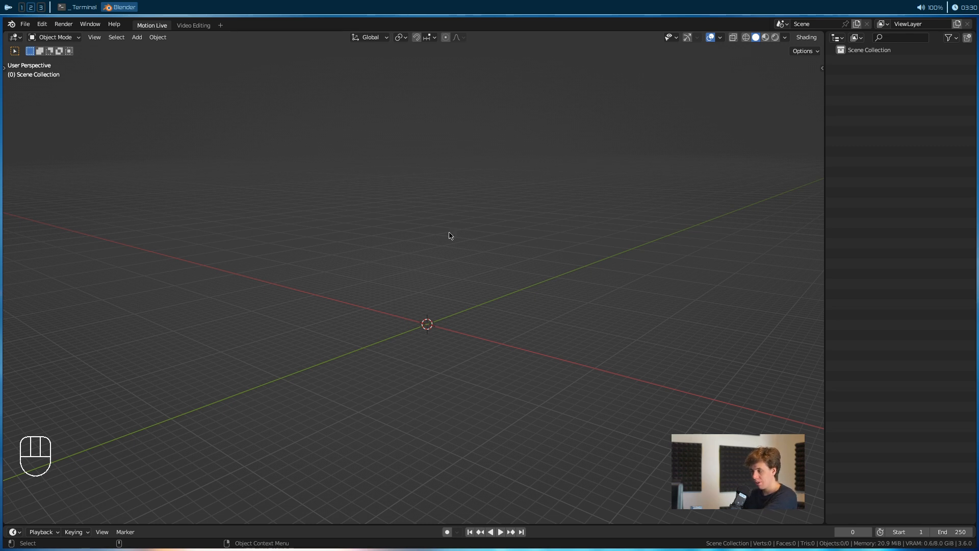
pyautogui.scroll(3, 427, 325)
pyautogui.keyDown('alt'); pyautogui.moveTo(420, 330); pyautogui.dragTo(393, 273, button='middle'); pyautogui.keyUp('alt')
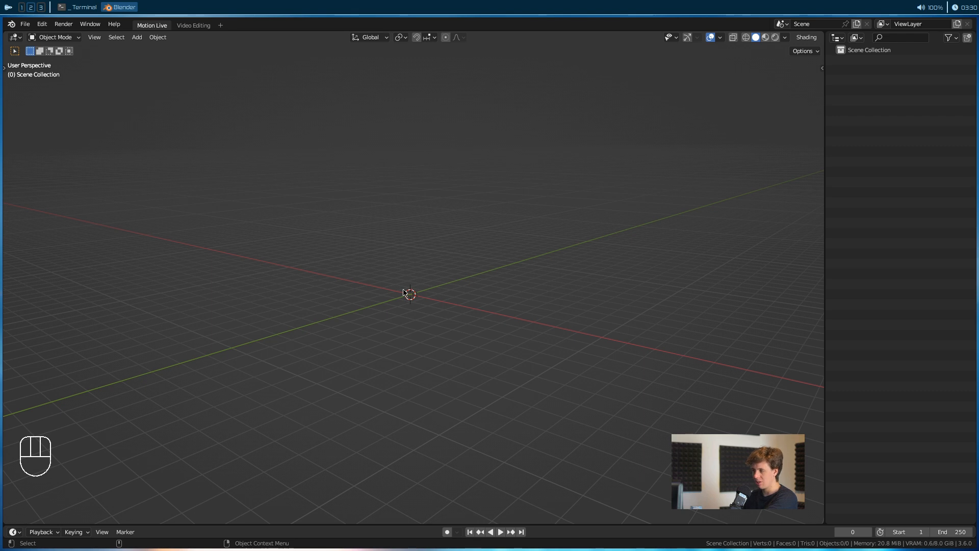
pyautogui.hotkey('shift', 'a')
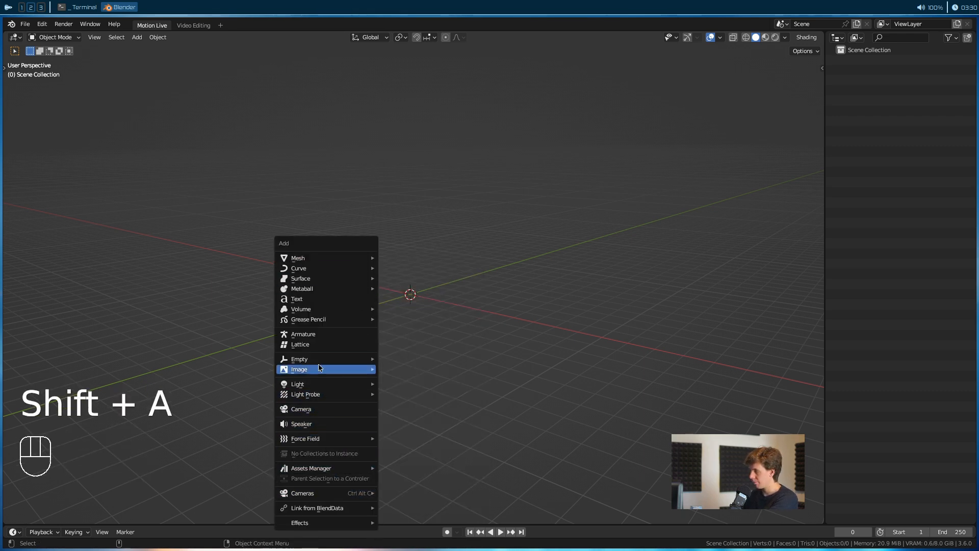
pyautogui.moveTo(329, 373)
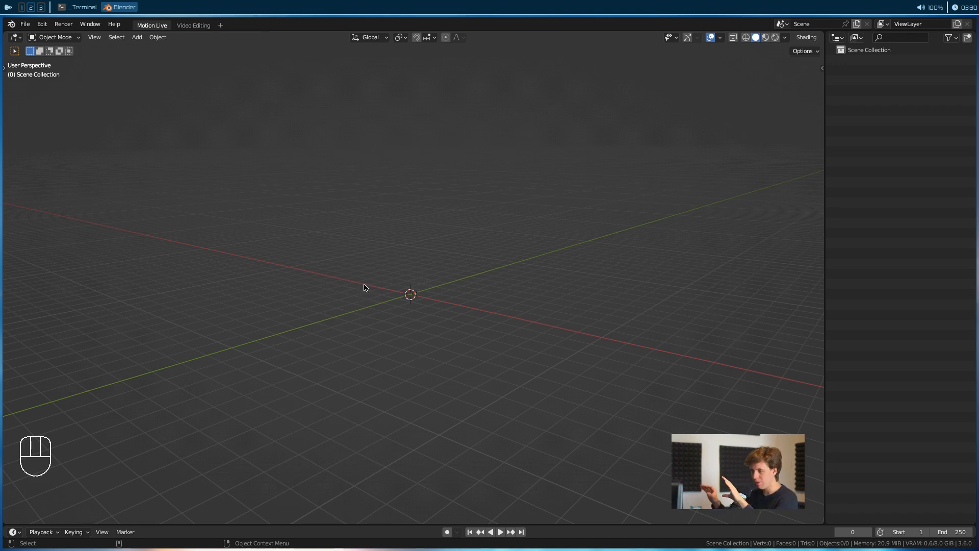
# Split off two stacked areas beside the 3D viewport and turn both into Image Editors
pyautogui.moveTo(822, 33); pyautogui.dragTo(402, 94)
pyautogui.moveTo(396, 36); pyautogui.dragTo(374, 278)
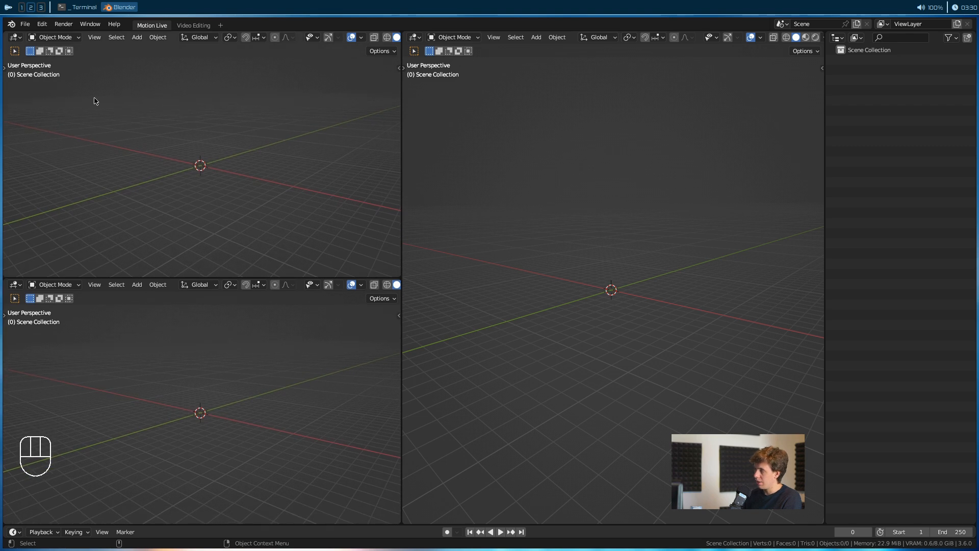
pyautogui.click(15, 37)
pyautogui.click(46, 79)
pyautogui.click(16, 285)
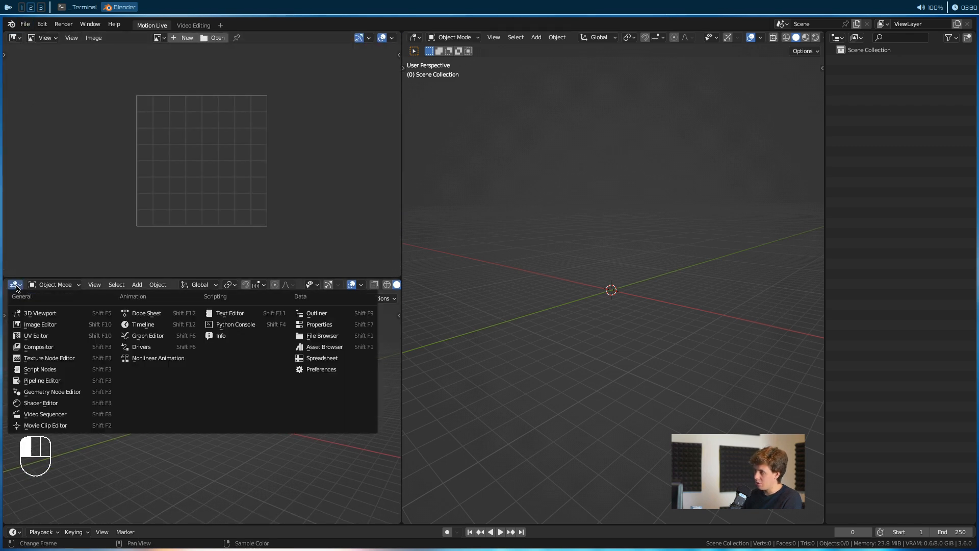
pyautogui.click(39, 327)
pyautogui.scroll(2, 242, 380)
pyautogui.scroll(2, 233, 162)
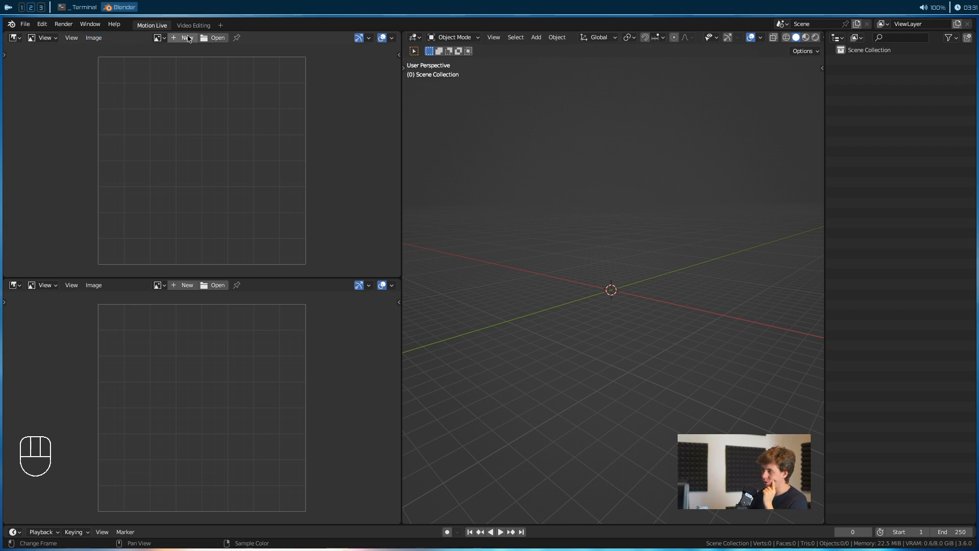
# Load ref-1.jpeg from the rick-gun/refs folder on Donnees into the upper Image Editor
pyautogui.click(214, 38)
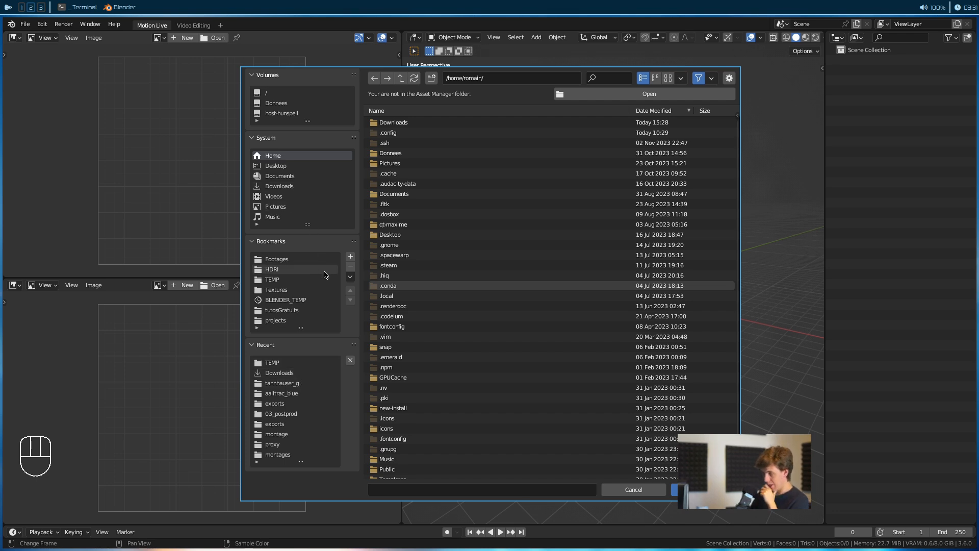
pyautogui.click(276, 102)
pyautogui.doubleClick(439, 296)
pyautogui.click(398, 122)
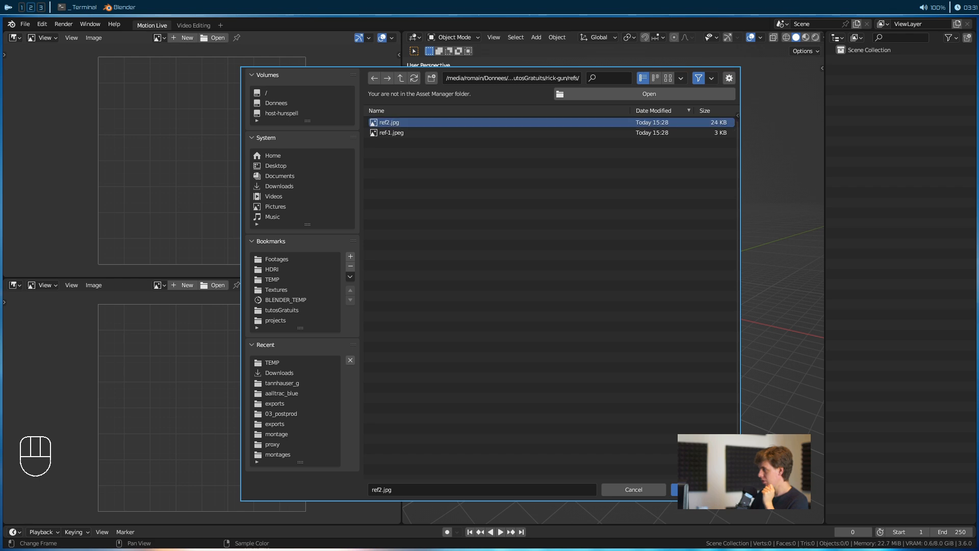
pyautogui.click(464, 132)
pyautogui.press('Return')
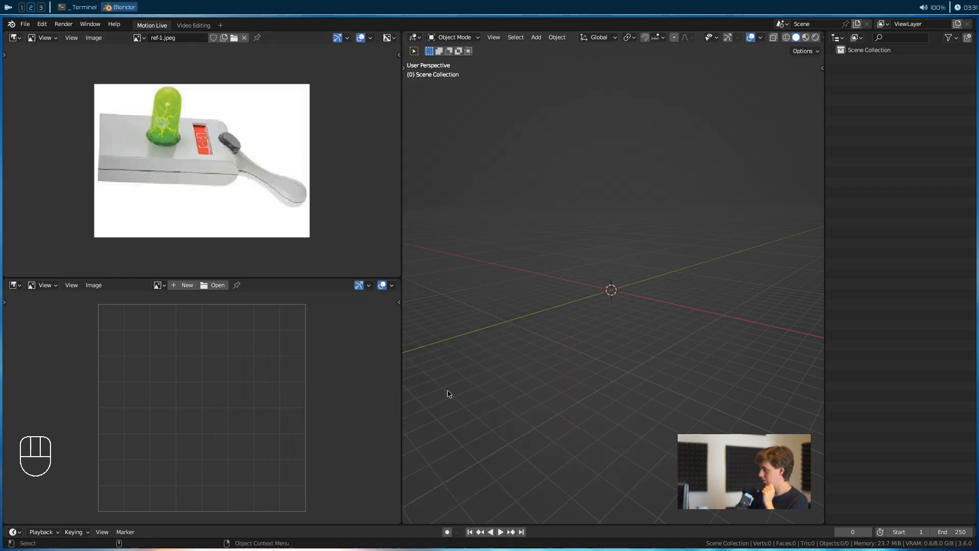
# Load ref2.jpg into the lower Image Editor, fit it in view and narrow the reference column to enlarge the 3D viewport
pyautogui.click(219, 287)
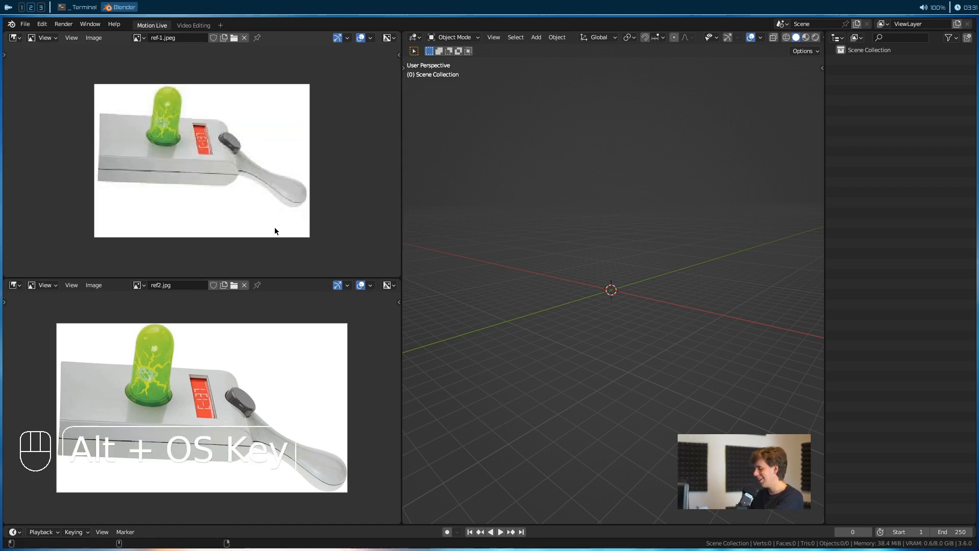
pyautogui.press('alt+super+b')
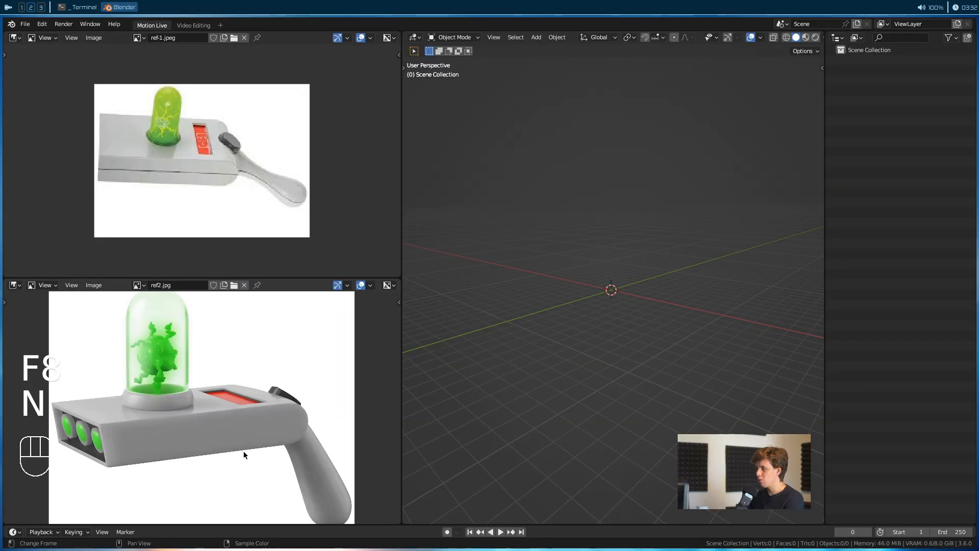
pyautogui.scroll(-1, 238, 418)
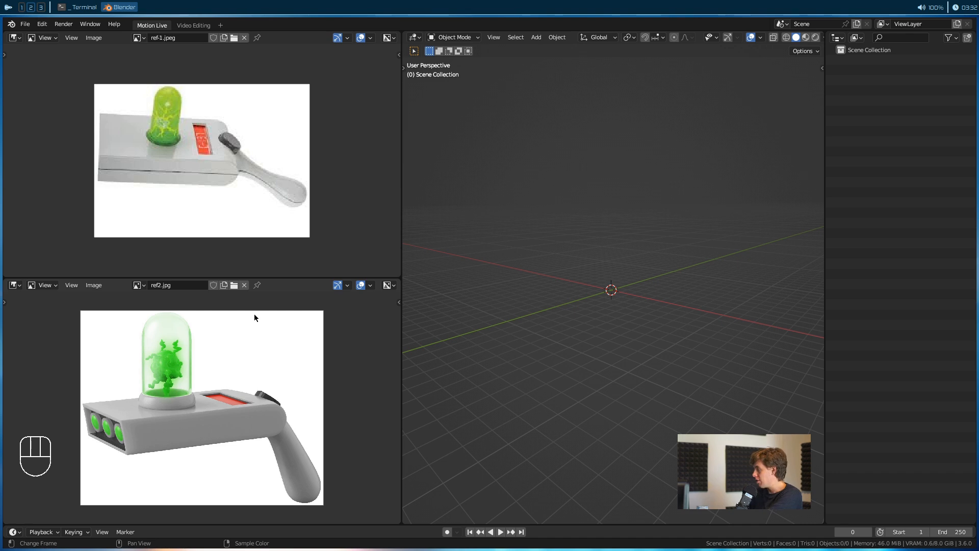
pyautogui.moveTo(403, 265); pyautogui.dragTo(257, 267)
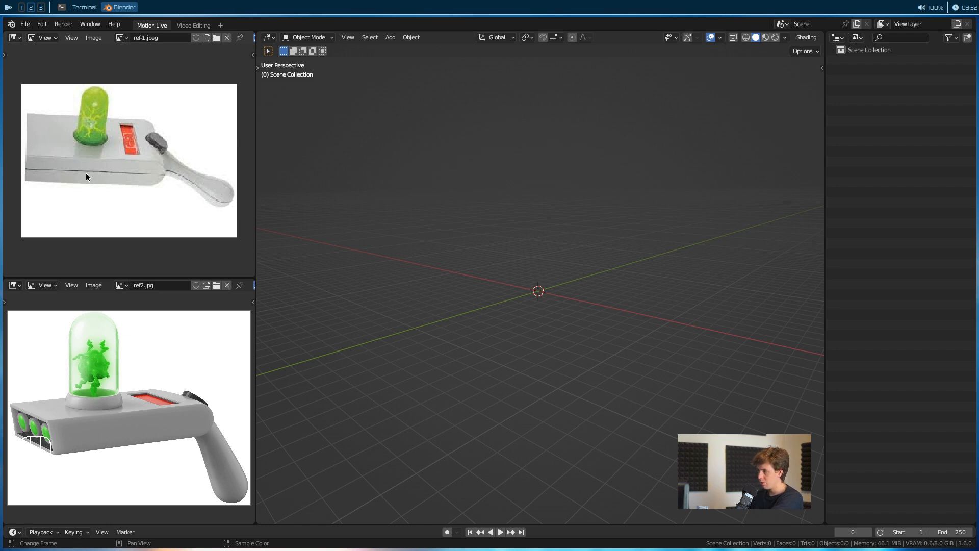
pyautogui.keyDown('alt'); pyautogui.moveTo(562, 294); pyautogui.dragTo(477, 326); pyautogui.keyUp('alt')
pyautogui.scroll(1, 68, 433)
pyautogui.scroll(-1, 47, 448)
pyautogui.press('n')
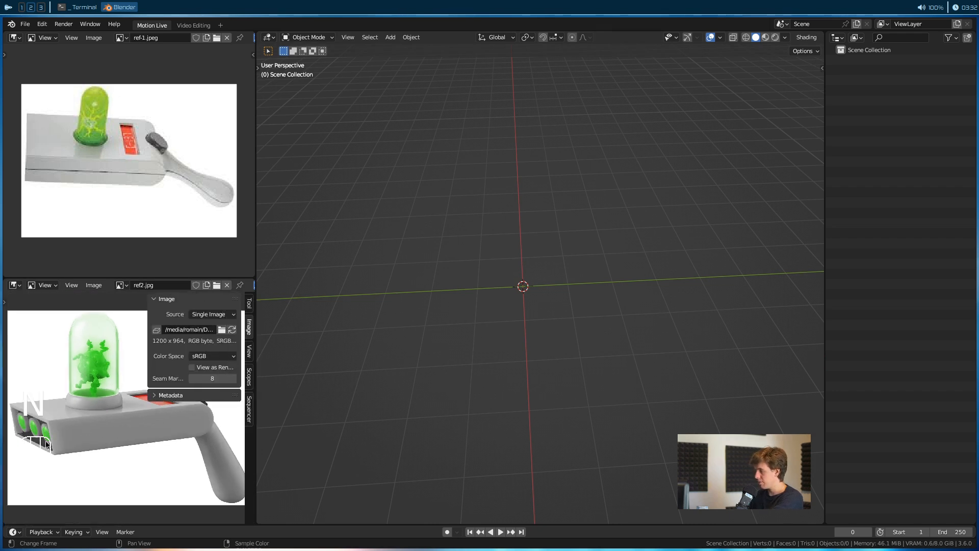
pyautogui.click(251, 405)
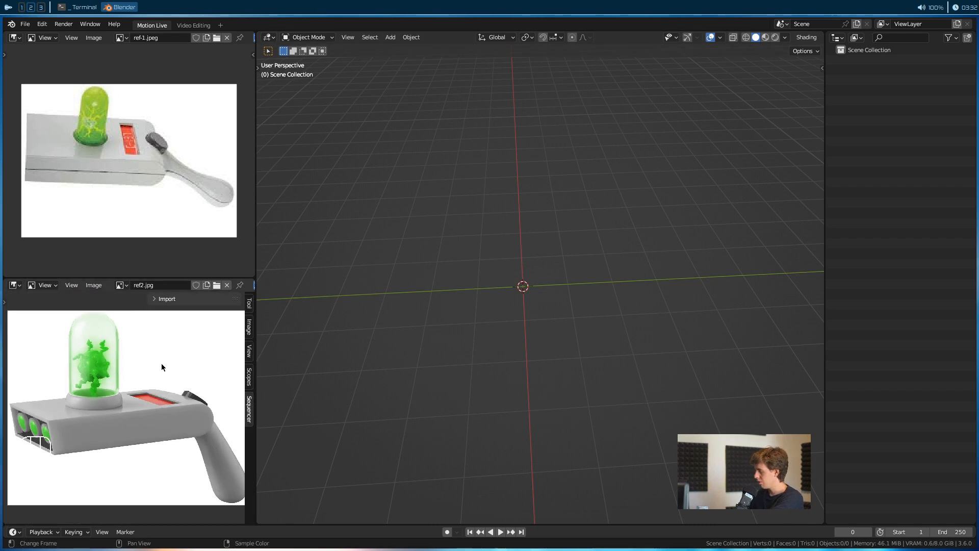
pyautogui.press('n')
pyautogui.moveTo(489, 362); pyautogui.dragTo(510, 286, button='middle')
pyautogui.hotkey('shift', 'a')
pyautogui.moveTo(489, 272)
pyautogui.click(553, 272)
pyautogui.press('x')
pyautogui.click(549, 290)
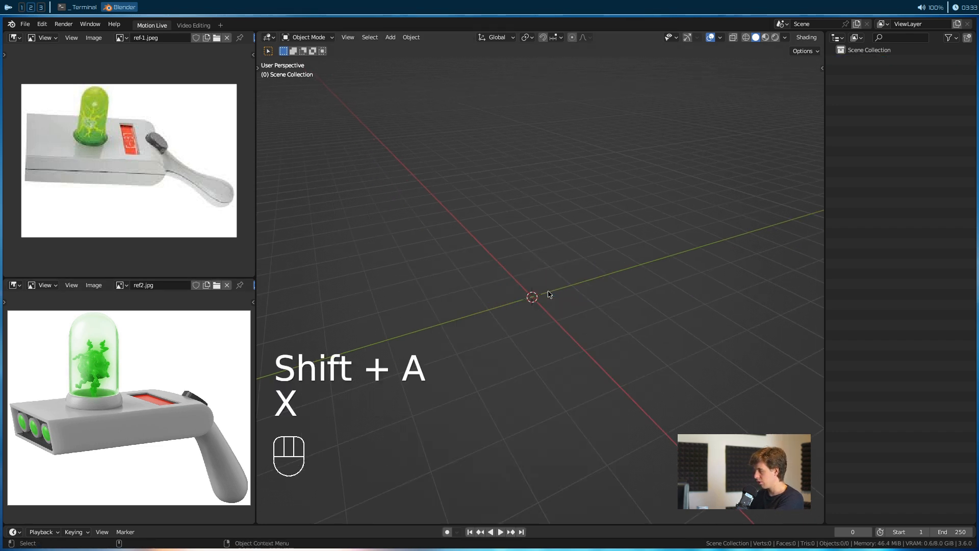
# Add a cube mesh at the world origin and enter Edit Mode on it
pyautogui.hotkey('shift', 'a')
pyautogui.click(448, 313)
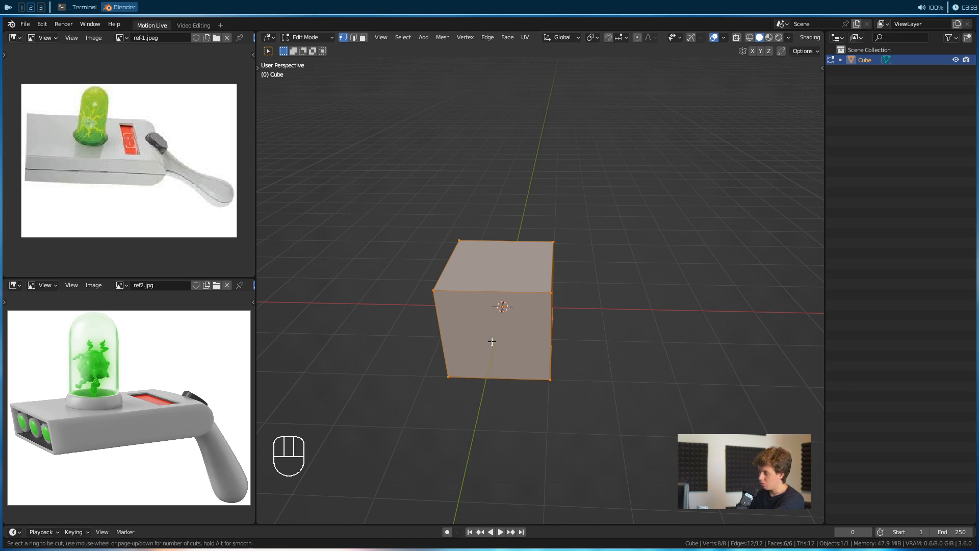
pyautogui.click(494, 357)
pyautogui.click(471, 385)
pyautogui.hotkey('ctrl', 'z')
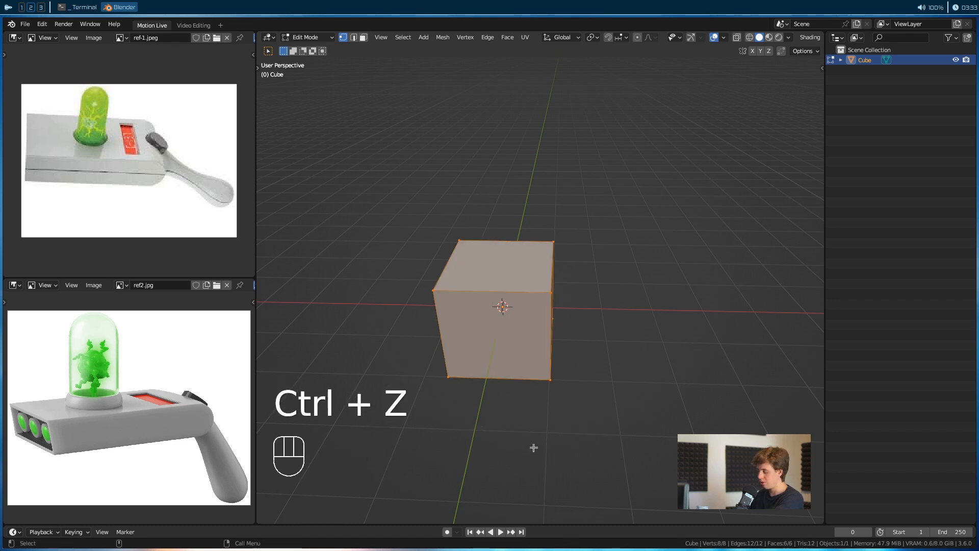
# Add a single vertical loop cut through the middle of the cube, dividing it into two halves along X
pyautogui.hotkey('ctrl', 'r')
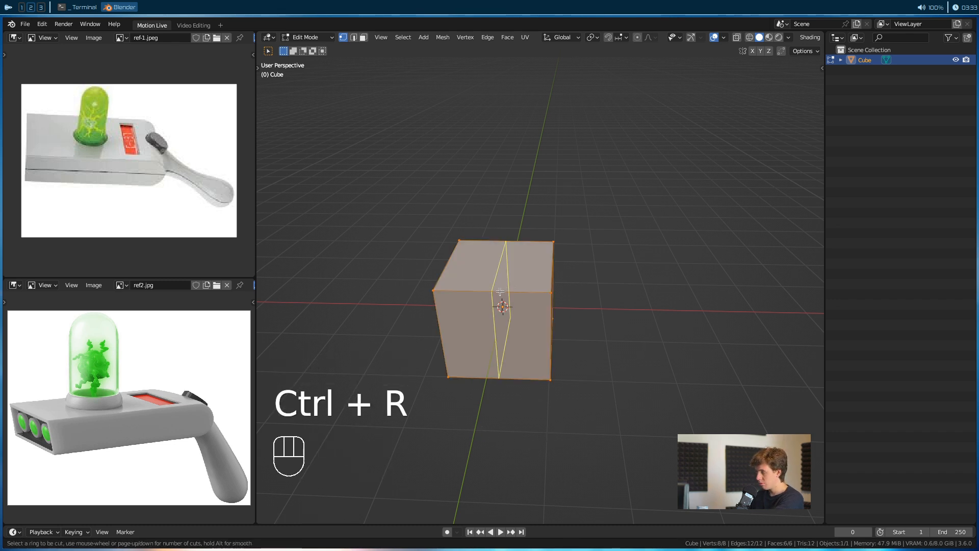
pyautogui.click(497, 378)
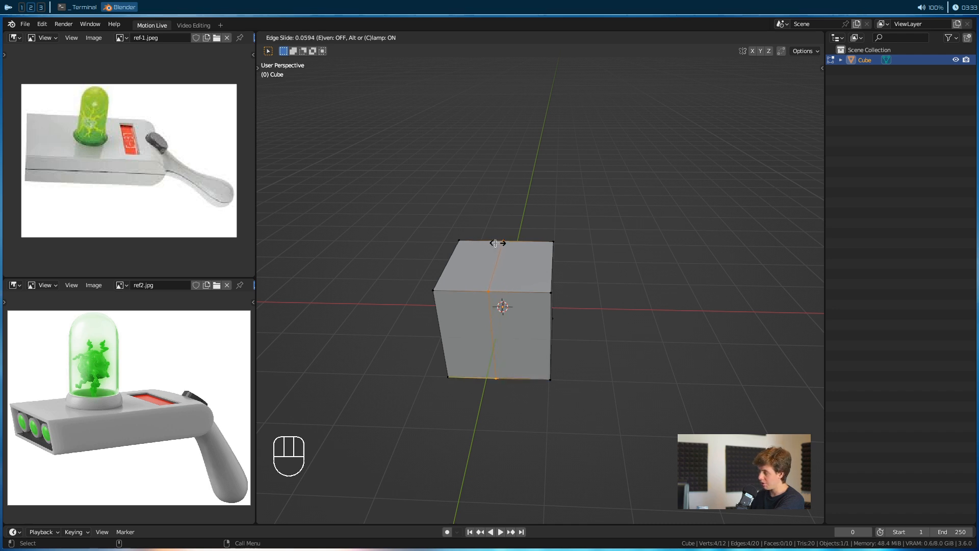
pyautogui.click(500, 391)
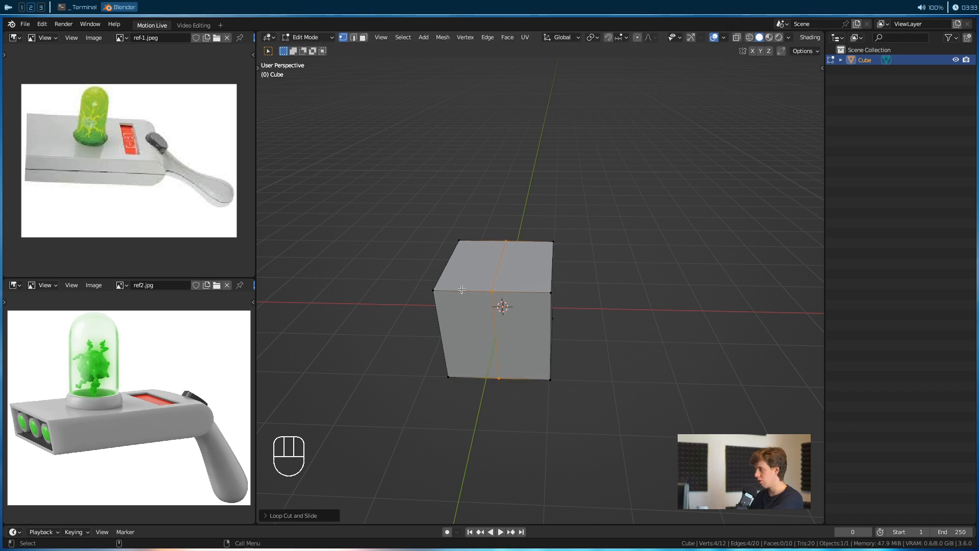
# In face selection mode, select the faces left of the centre edge loop and delete them, keeping only the other half-cube
pyautogui.keyDown('alt'); pyautogui.moveTo(477, 230); pyautogui.dragTo(495, 267); pyautogui.keyUp('alt')
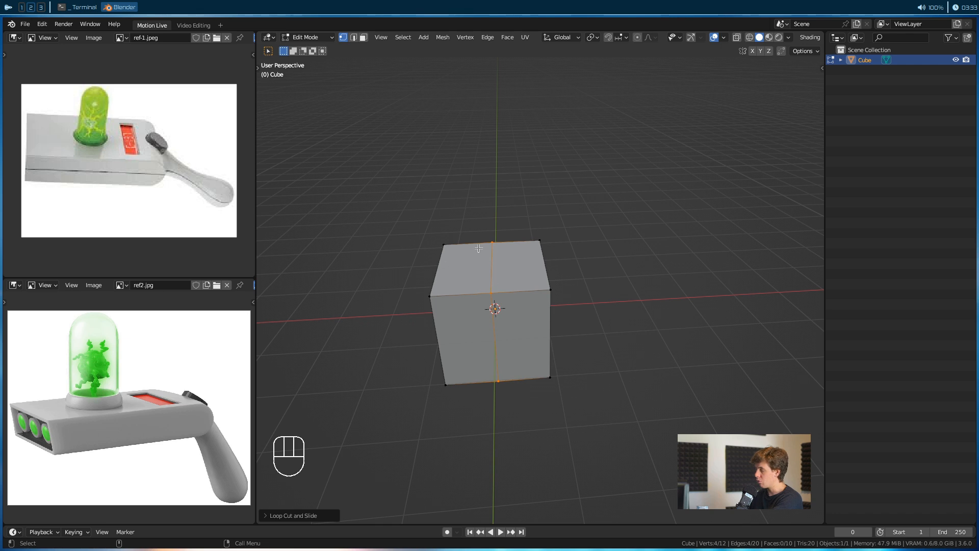
pyautogui.press('3')
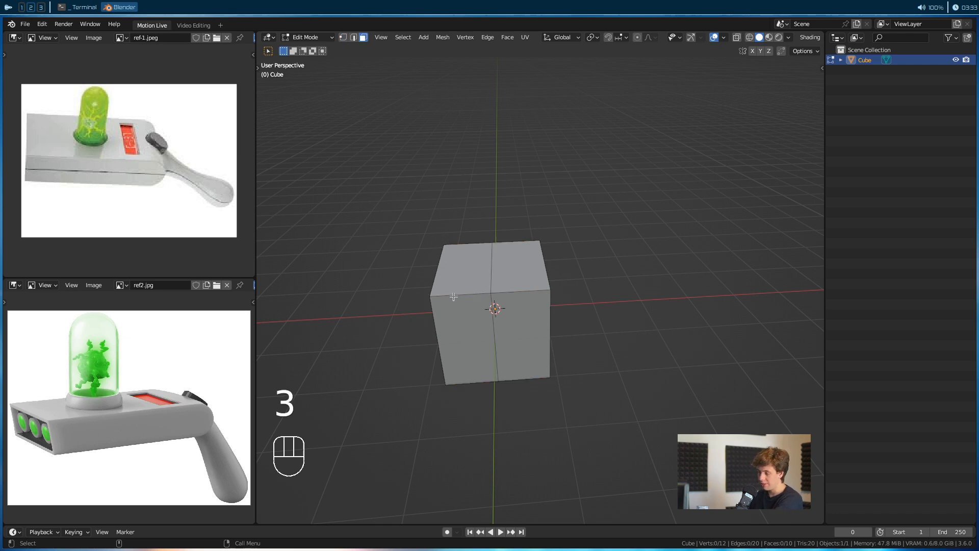
pyautogui.keyDown('alt'); pyautogui.keyDown('shift'); pyautogui.moveTo(506, 331); pyautogui.dragTo(540, 329); pyautogui.keyUp('shift'); pyautogui.keyUp('alt')
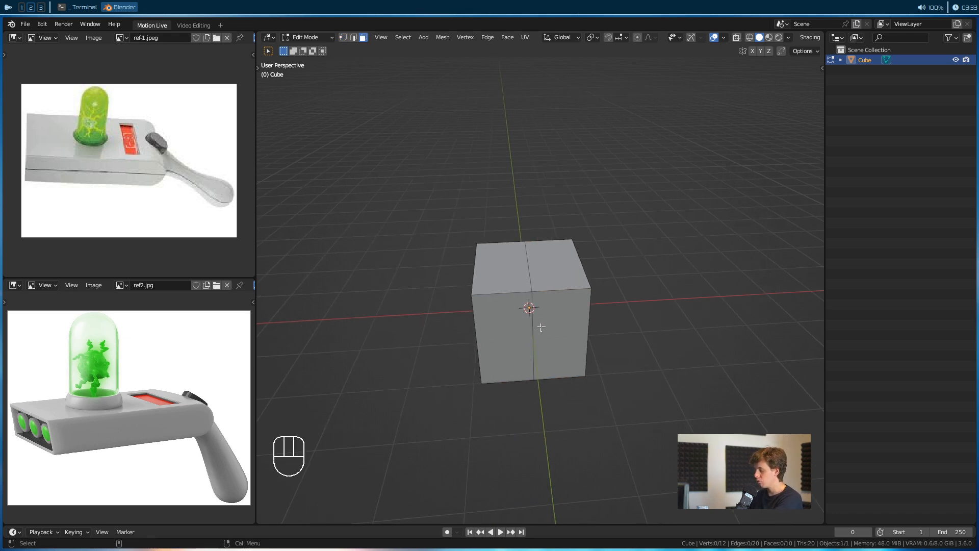
pyautogui.keyDown('alt'); pyautogui.keyDown('shift'); pyautogui.click(525, 308); pyautogui.keyUp('shift'); pyautogui.keyUp('alt')
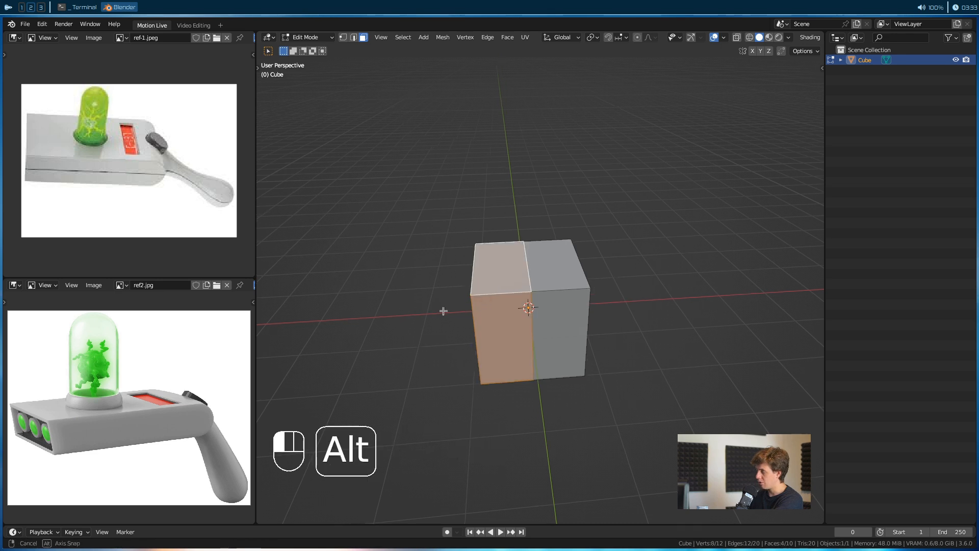
pyautogui.keyDown('alt'); pyautogui.moveTo(437, 308); pyautogui.dragTo(415, 345); pyautogui.keyUp('alt')
pyautogui.press('x')
pyautogui.click(414, 344)
# Switch the Outliner area to the Properties editor and add a Mirror modifier to the half-cube
pyautogui.keyDown('alt'); pyautogui.moveTo(562, 332); pyautogui.dragTo(482, 305); pyautogui.keyUp('alt')
pyautogui.keyDown('alt'); pyautogui.keyDown('shift'); pyautogui.moveTo(575, 288); pyautogui.dragTo(516, 317); pyautogui.keyUp('shift'); pyautogui.keyUp('alt')
pyautogui.keyDown('alt'); pyautogui.moveTo(500, 282); pyautogui.dragTo(658, 280); pyautogui.keyUp('alt')
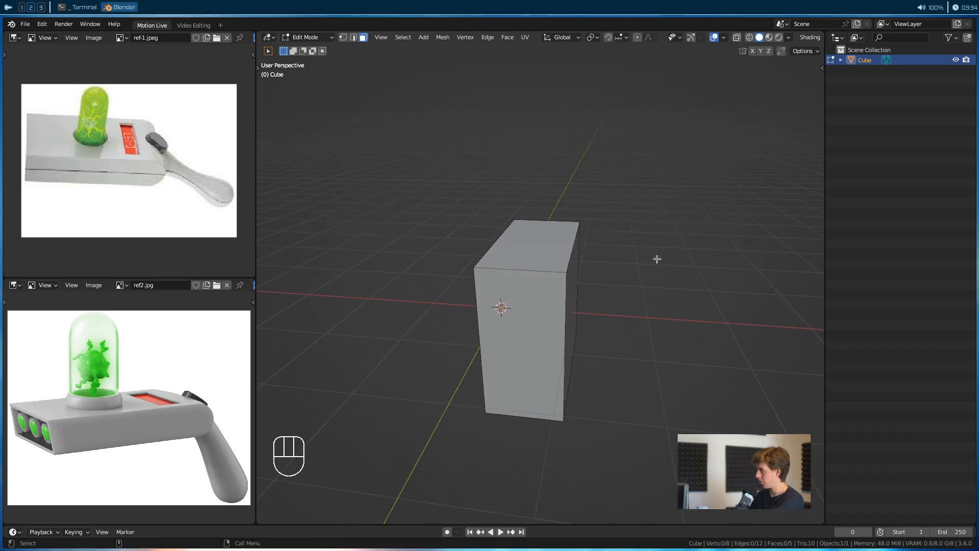
pyautogui.click(838, 37)
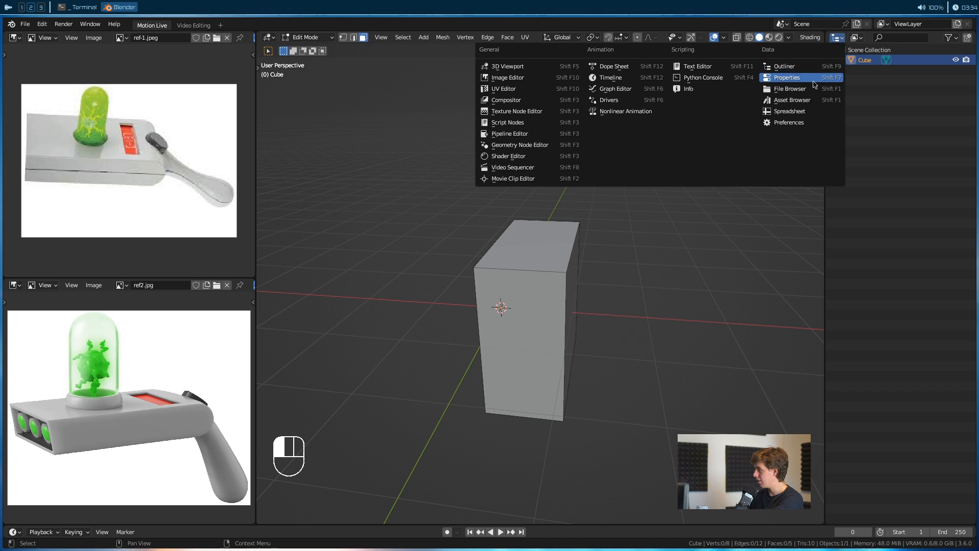
pyautogui.click(786, 77)
pyautogui.click(834, 163)
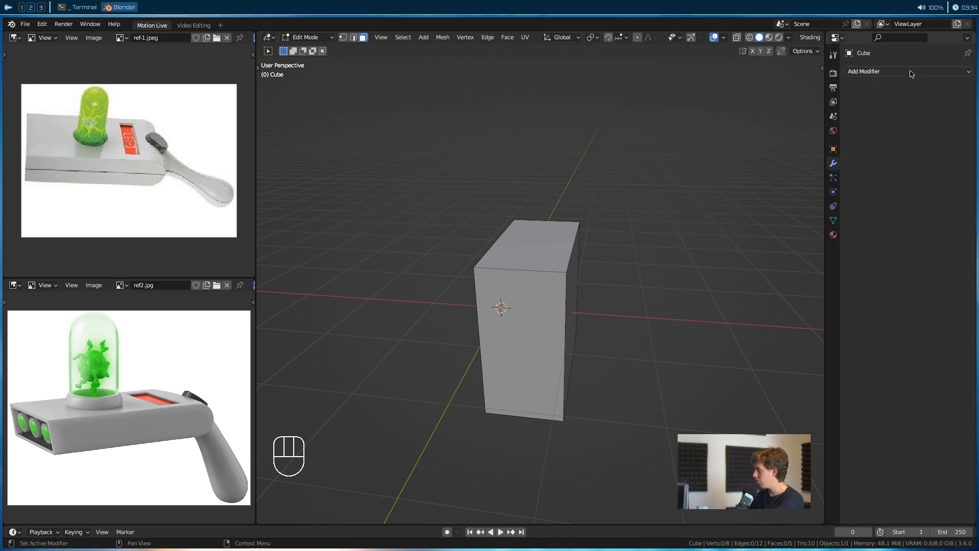
pyautogui.click(872, 71)
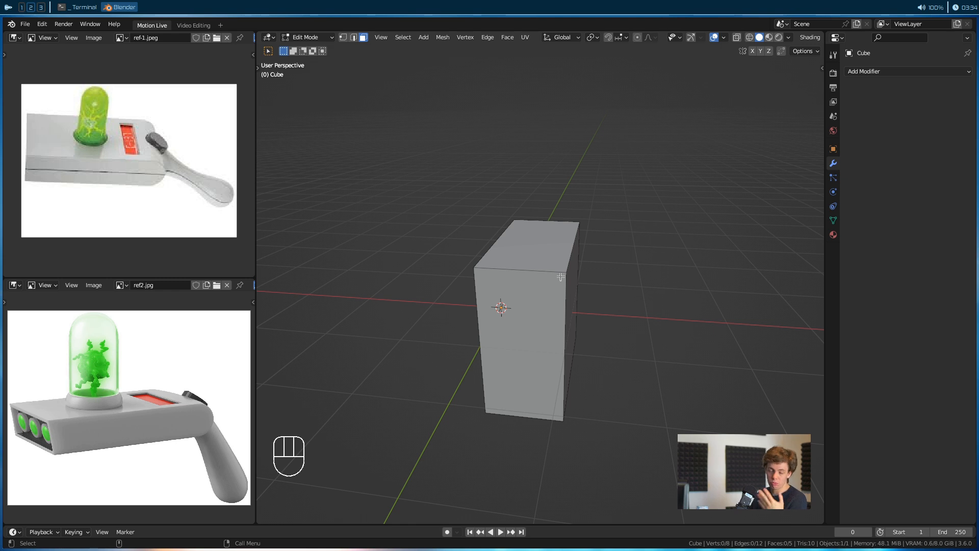
pyautogui.click(877, 72)
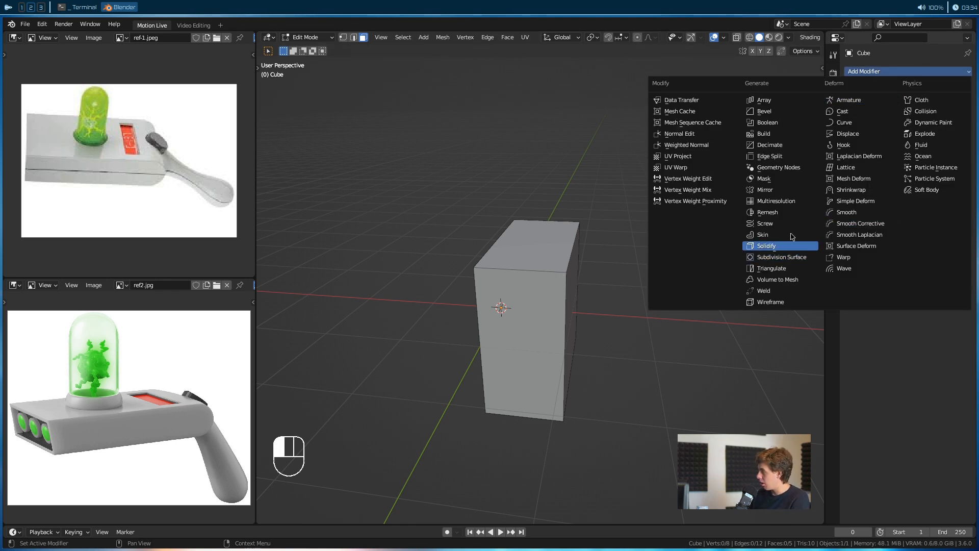
pyautogui.click(780, 190)
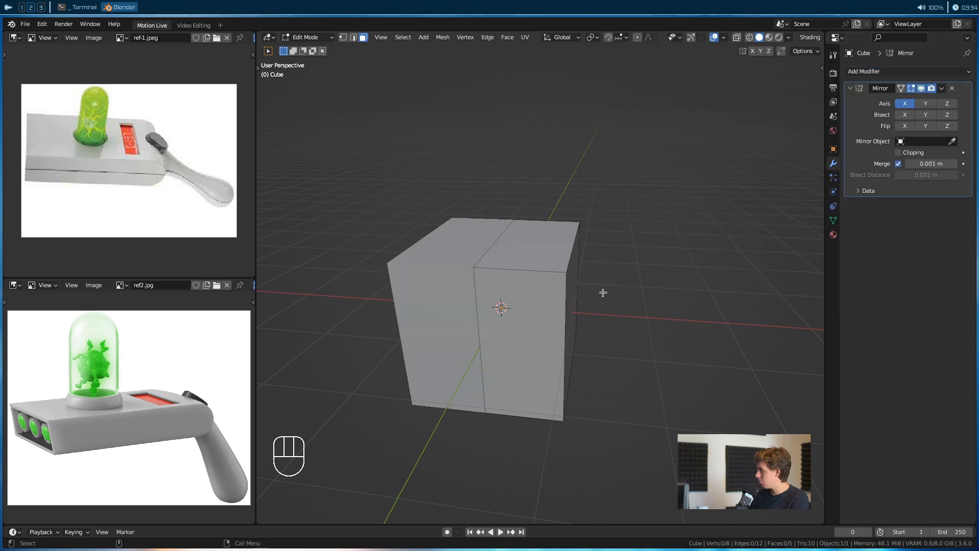
# Try moving the front upper vertex on the mirror seam off the centre line, and undo the move
pyautogui.keyDown('alt'); pyautogui.moveTo(591, 343); pyautogui.dragTo(501, 277); pyautogui.keyUp('alt')
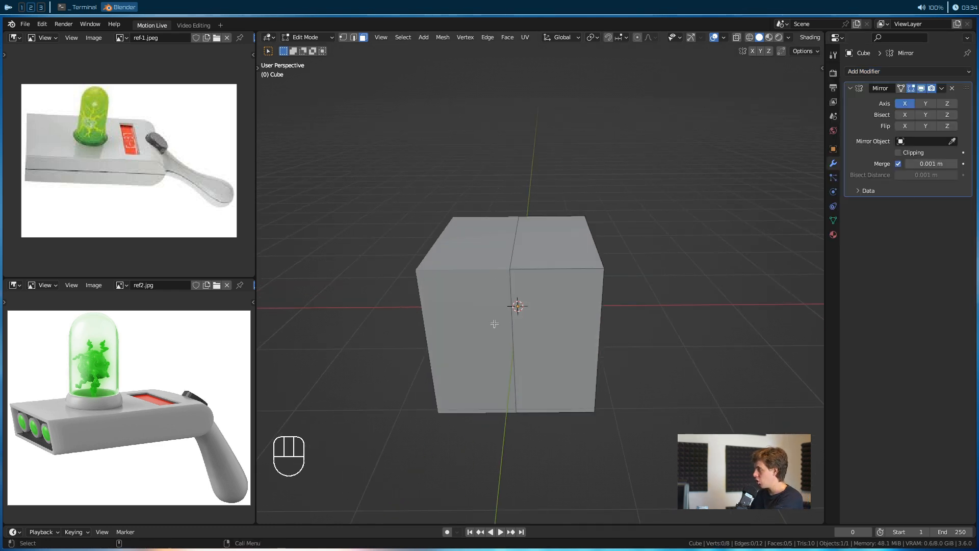
pyautogui.scroll(3, 488, 323)
pyautogui.keyDown('alt'); pyautogui.moveTo(488, 323); pyautogui.dragTo(541, 270); pyautogui.keyUp('alt')
pyautogui.press('1')
pyautogui.click(505, 239)
pyautogui.press('g')
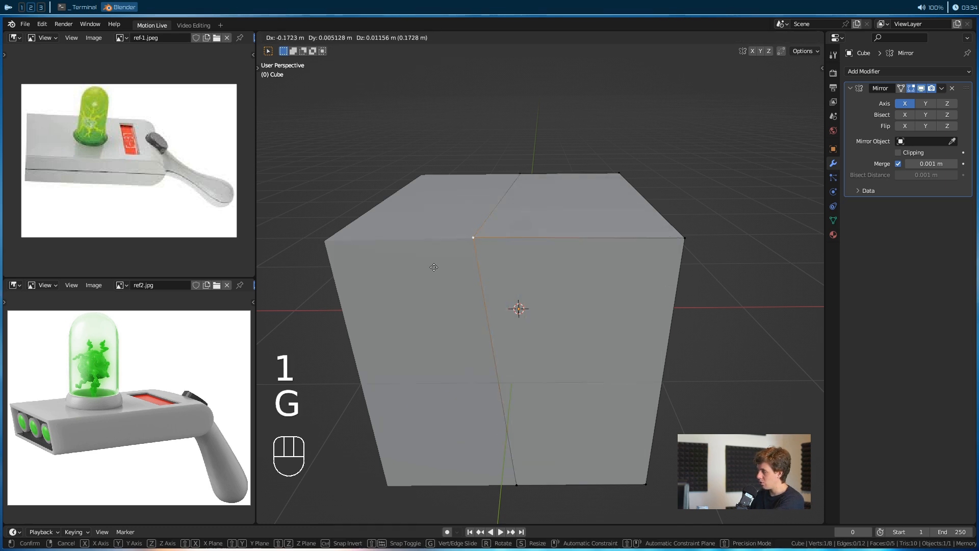
pyautogui.click(439, 267)
pyautogui.keyDown('alt'); pyautogui.moveTo(439, 266); pyautogui.dragTo(568, 228); pyautogui.keyUp('alt')
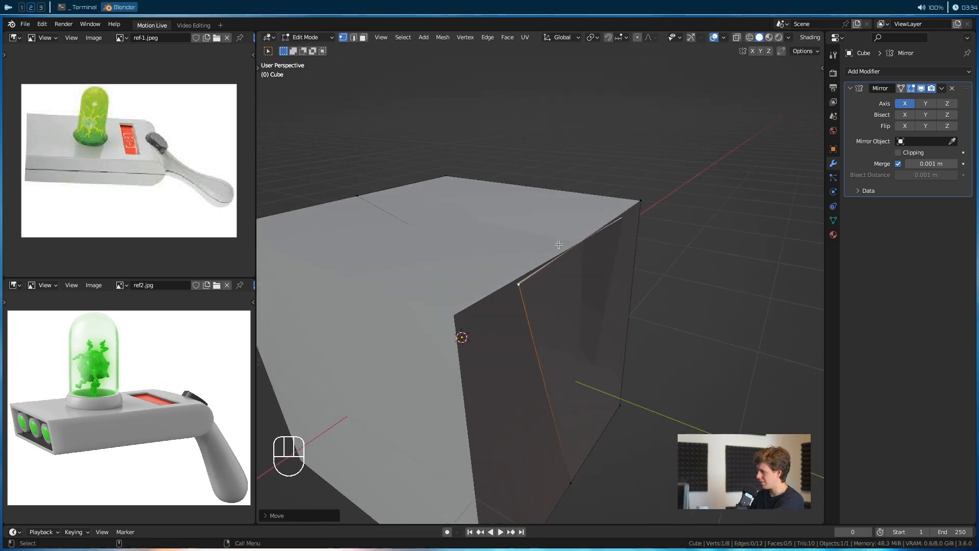
pyautogui.hotkey('ctrl', 'z')
pyautogui.keyDown('alt'); pyautogui.moveTo(545, 259); pyautogui.dragTo(516, 272); pyautogui.keyUp('alt')
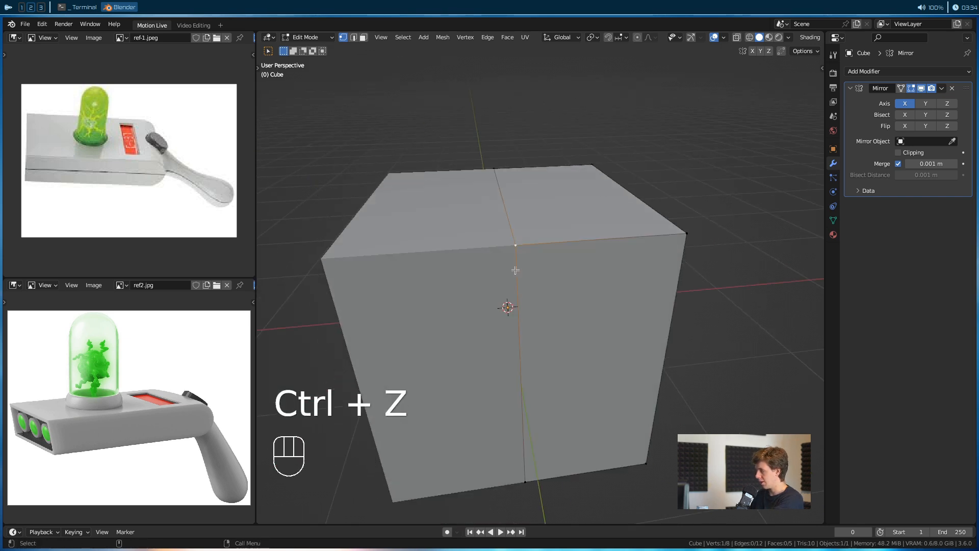
# Enable Clipping on the Mirror modifier and test it by moving the seam vertex, cancelling the move
pyautogui.keyDown('alt'); pyautogui.moveTo(521, 287); pyautogui.dragTo(512, 298); pyautogui.keyUp('alt')
pyautogui.press('g')
pyautogui.rightClick(548, 277)
pyautogui.scroll(-3, 605, 283)
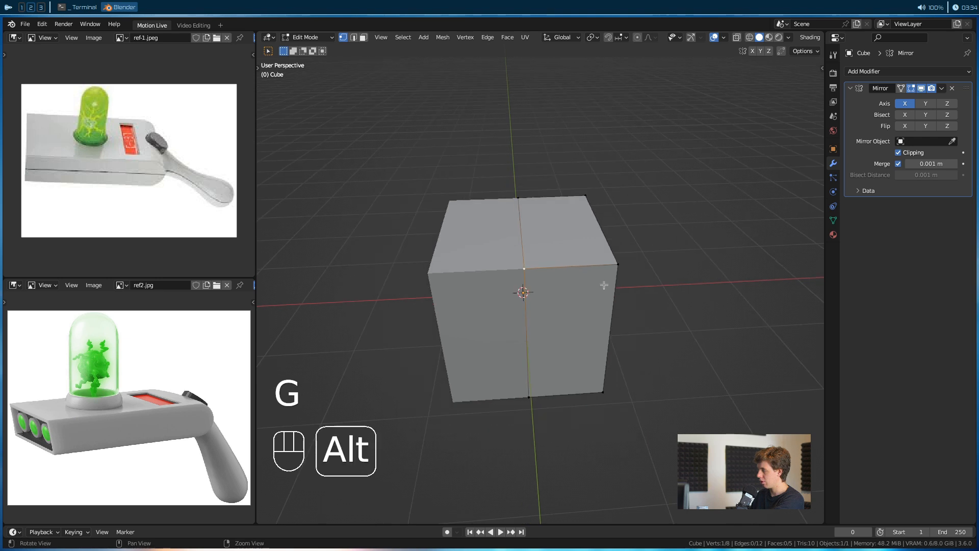
pyautogui.keyDown('alt'); pyautogui.moveTo(605, 283); pyautogui.dragTo(485, 357); pyautogui.keyUp('alt')
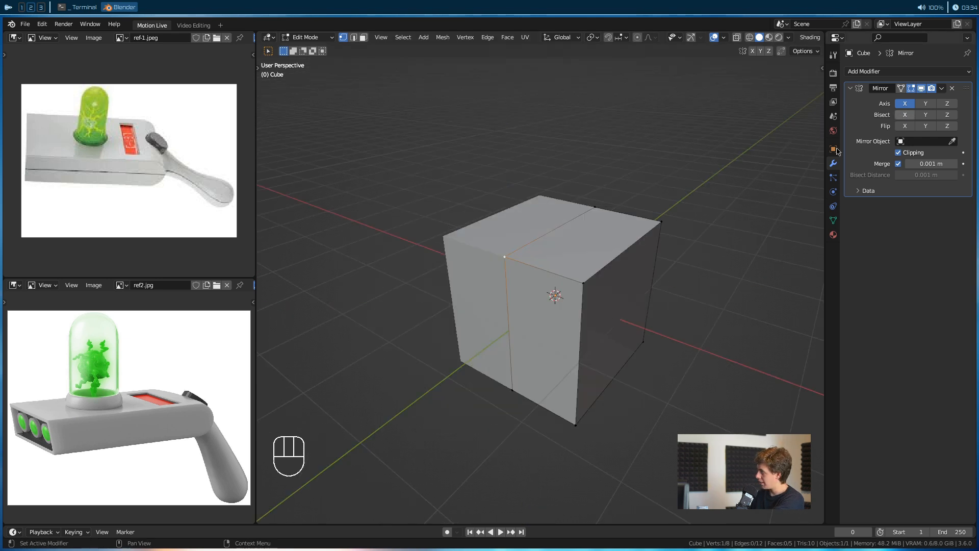
pyautogui.scroll(-2, 617, 245)
pyautogui.keyDown('alt'); pyautogui.moveTo(602, 250); pyautogui.dragTo(420, 275); pyautogui.keyUp('alt')
pyautogui.scroll(-4, 502, 311)
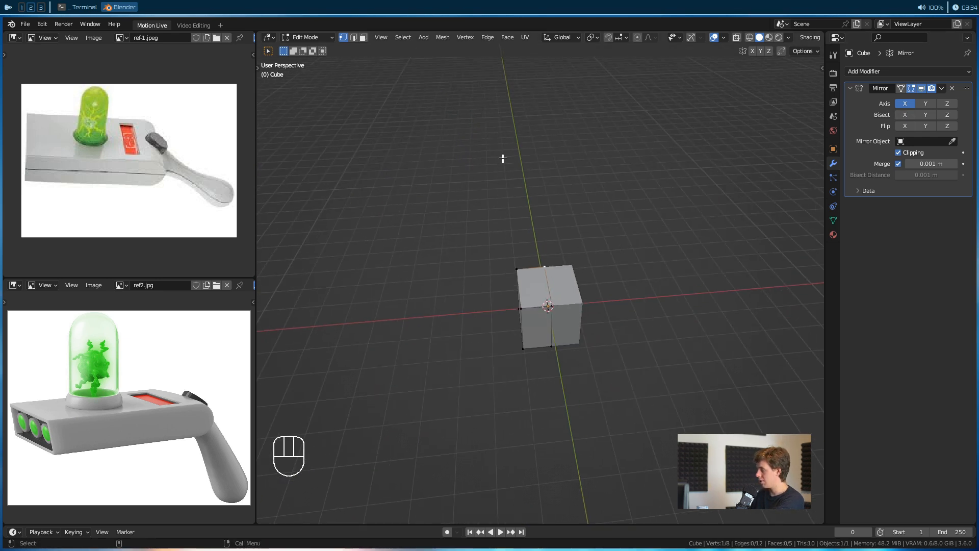
pyautogui.keyDown('alt'); pyautogui.moveTo(584, 399); pyautogui.dragTo(482, 319); pyautogui.keyUp('alt')
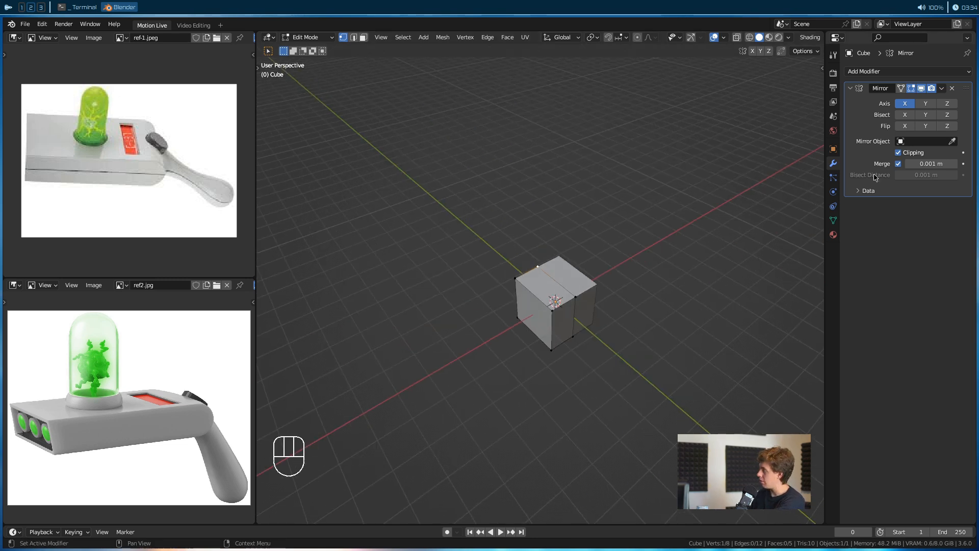
# Select the whole half-cube mesh and scale it along Z to about a third of its height
pyautogui.scroll(2, 381, 433)
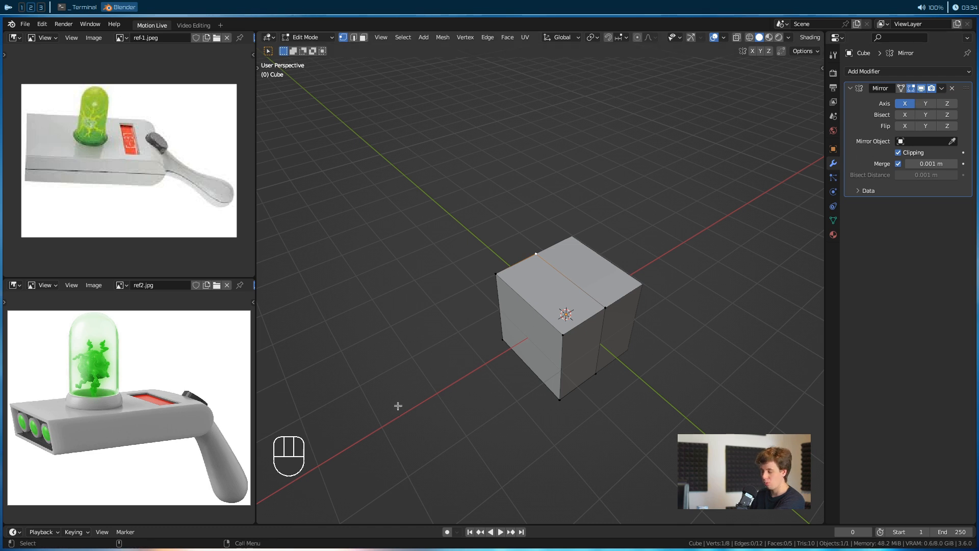
pyautogui.keyDown('alt'); pyautogui.moveTo(396, 406); pyautogui.dragTo(774, 290); pyautogui.keyUp('alt')
pyautogui.press('a')
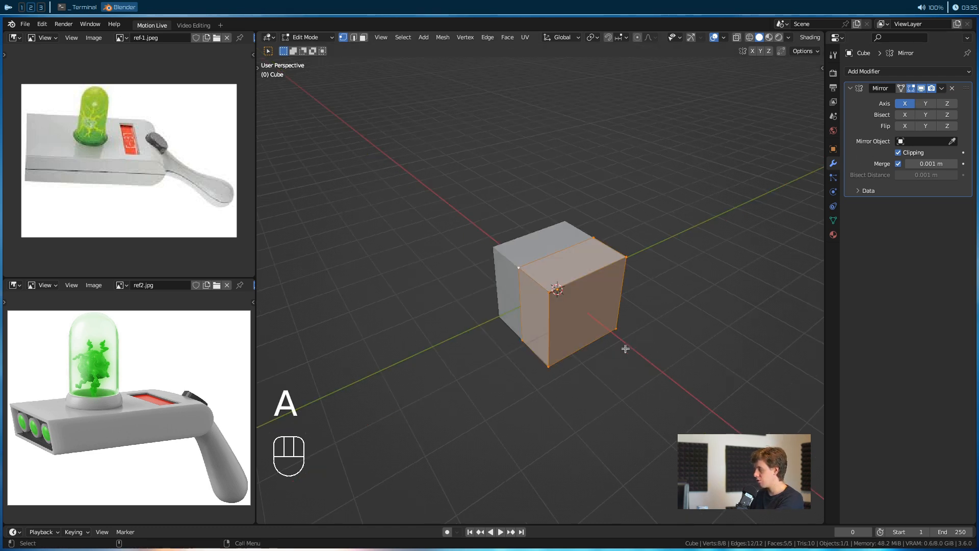
pyautogui.moveTo(591, 370)
pyautogui.keyDown('alt'); pyautogui.mouseDown()
pyautogui.moveTo(567, 377)
pyautogui.moveTo(575, 367)
pyautogui.mouseUp(); pyautogui.keyUp('alt')
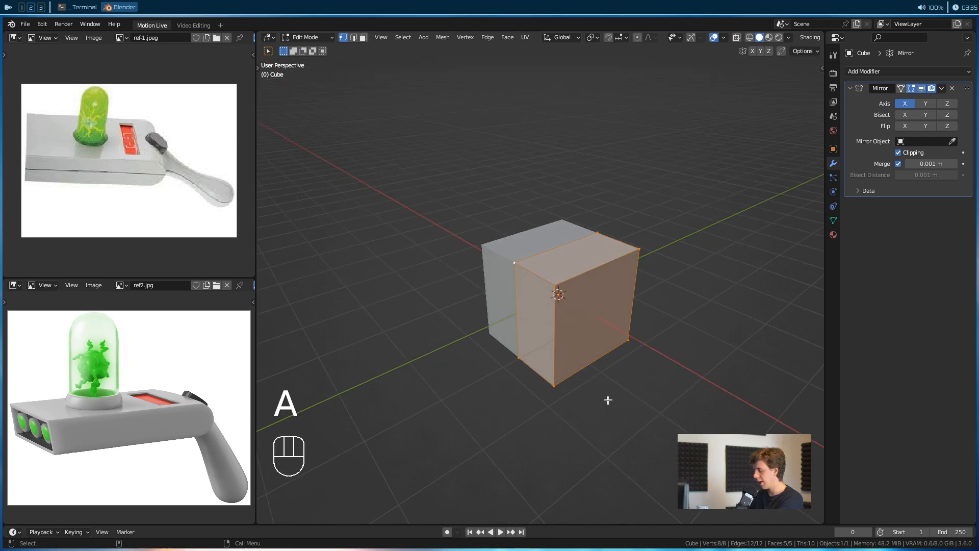
pyautogui.press('s')
pyautogui.press('z')
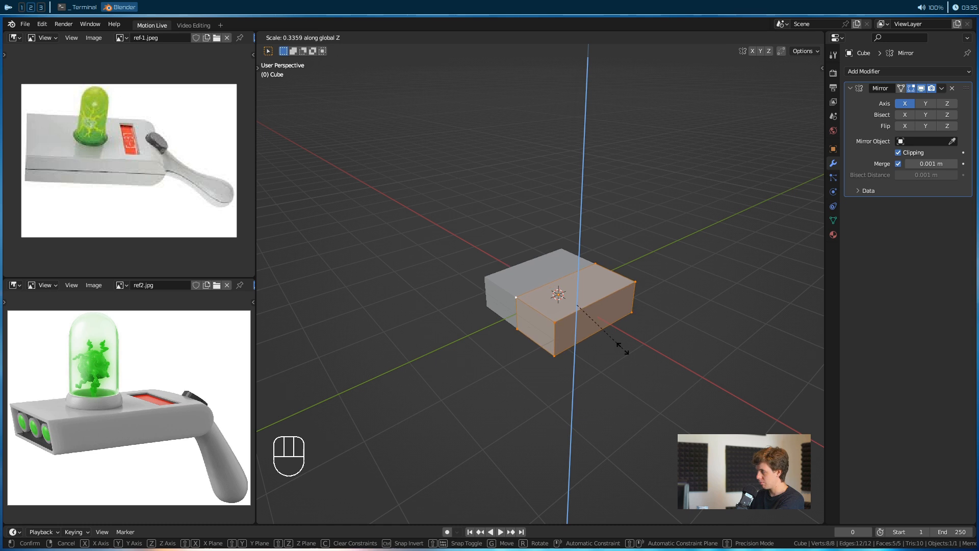
pyautogui.click(619, 343)
# In face selection mode, select the body's front face and move it about 1.54 m in the negative Y direction
pyautogui.press('3')
pyautogui.click(534, 336)
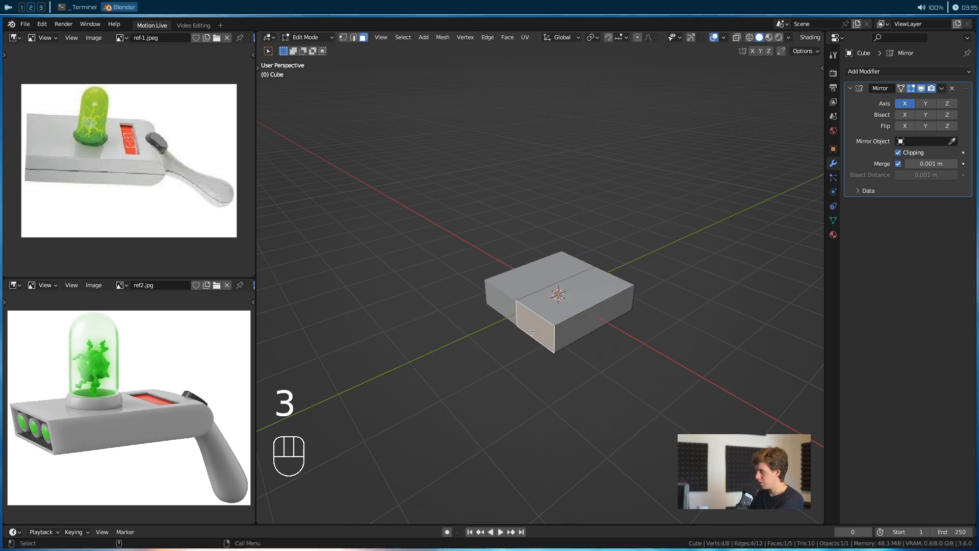
pyautogui.press('g')
pyautogui.press('y')
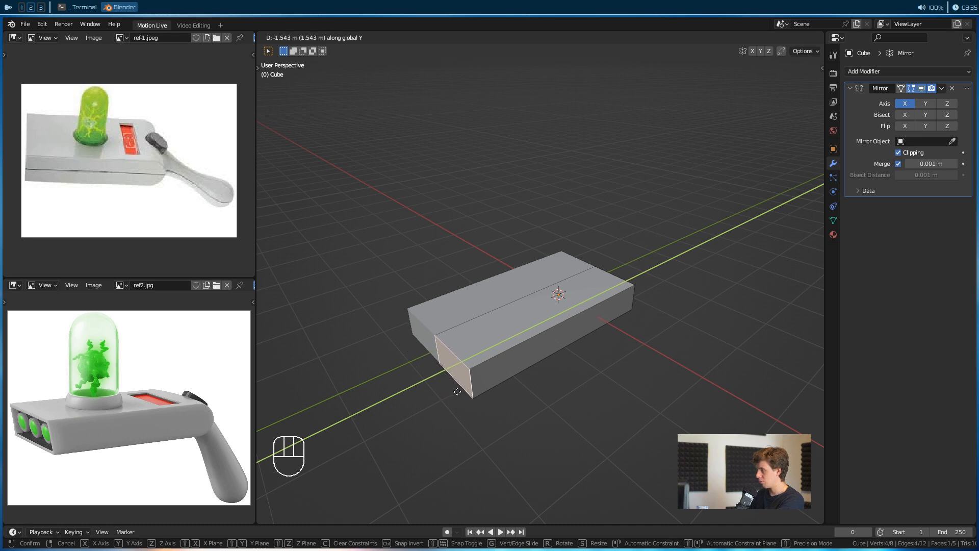
pyautogui.click(457, 392)
# Select the whole body mesh and scale it along Z by about 1.18
pyautogui.press('a')
pyautogui.press('s')
pyautogui.press('z')
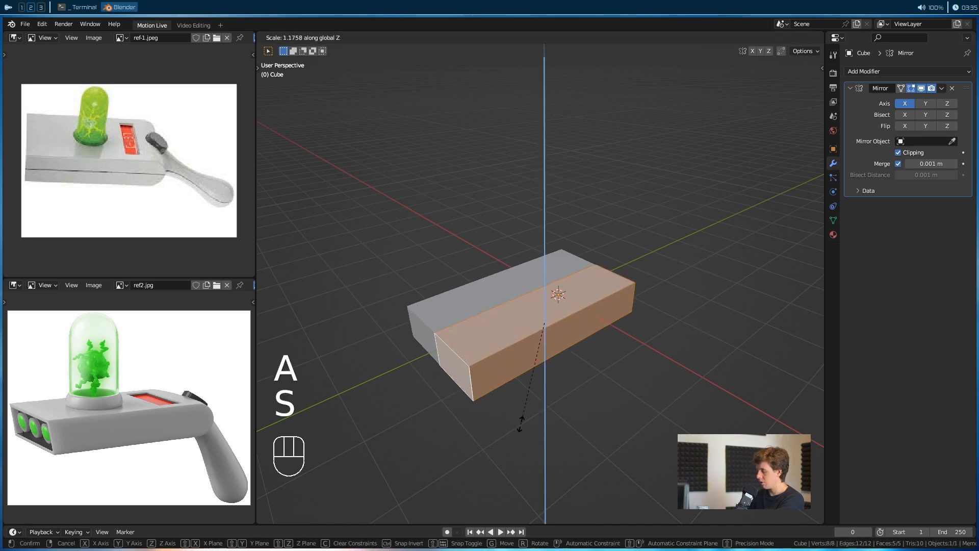
pyautogui.click(520, 424)
# Add a horizontal loop cut around the body and push its rear centre edge slightly outward along Y
pyautogui.keyDown('alt'); pyautogui.moveTo(520, 424); pyautogui.dragTo(576, 381, button='middle'); pyautogui.keyUp('alt')
pyautogui.scroll(3, 577, 387)
pyautogui.scroll(2, 573, 396)
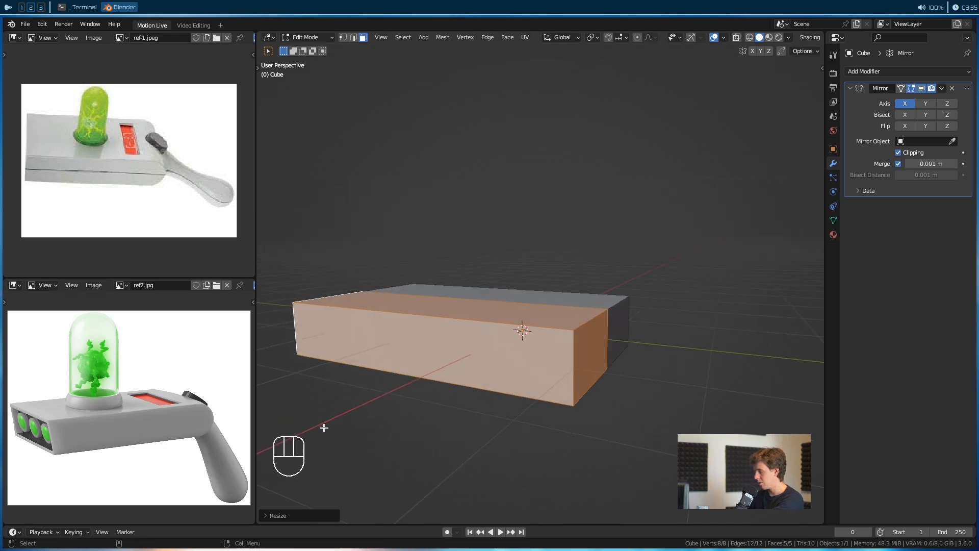
pyautogui.scroll(2, 593, 404)
pyautogui.keyDown('alt'); pyautogui.moveTo(604, 405); pyautogui.dragTo(620, 403, button='middle'); pyautogui.keyUp('alt')
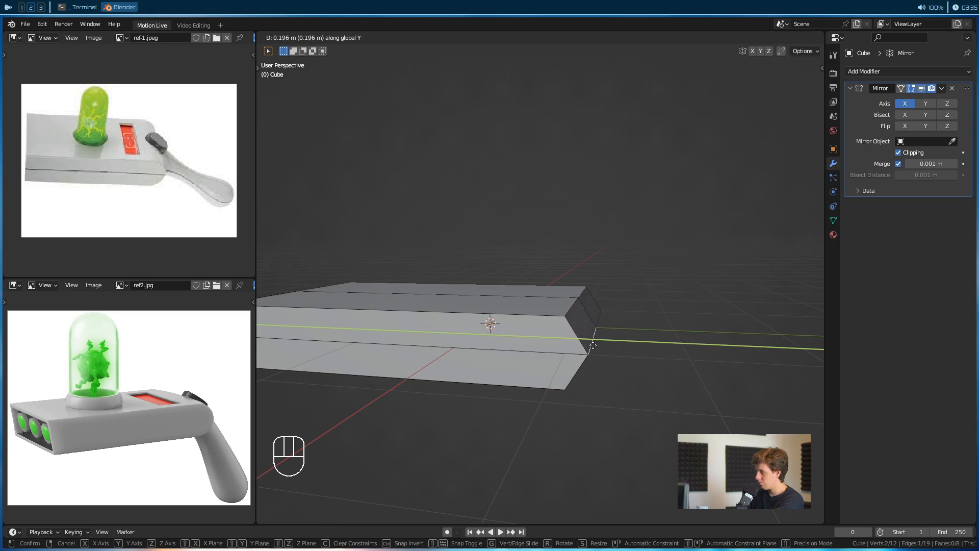
pyautogui.click(579, 333)
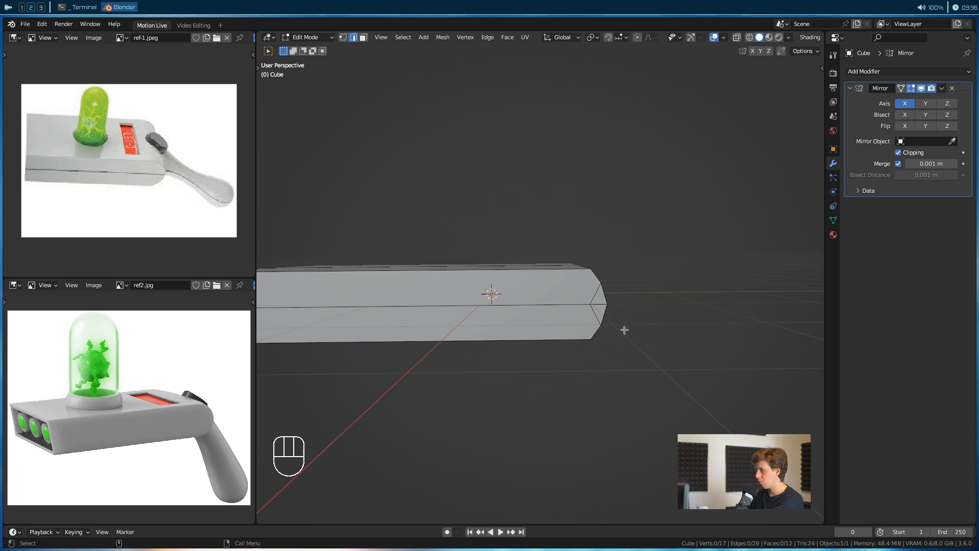
# In vertex selection mode, select the two end vertices of the body's rear centre edge
pyautogui.keyDown('alt'); pyautogui.moveTo(624, 330); pyautogui.dragTo(502, 358); pyautogui.keyUp('alt')
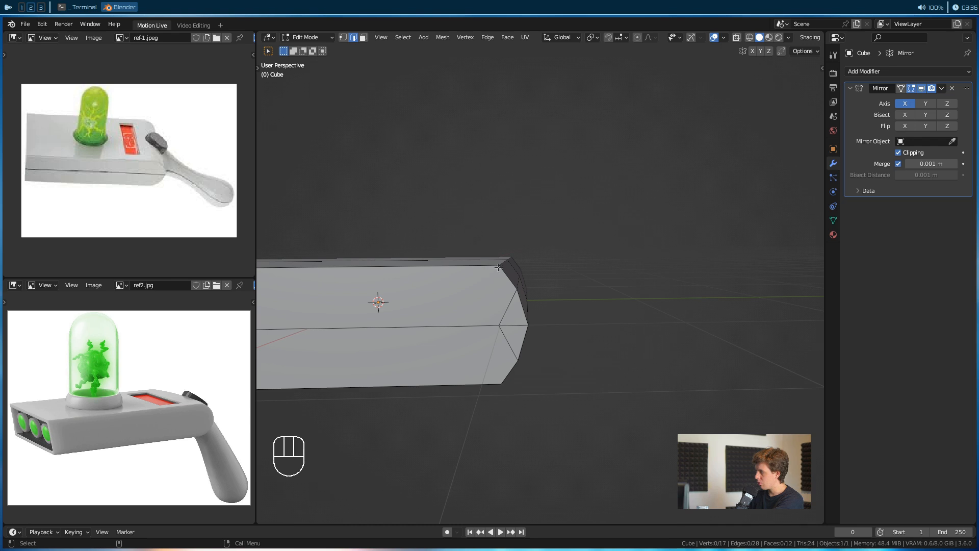
pyautogui.press('1')
pyautogui.moveTo(538, 335)
pyautogui.keyDown('alt'); pyautogui.mouseDown()
pyautogui.moveTo(498, 309)
pyautogui.moveTo(533, 334)
pyautogui.mouseUp(); pyautogui.keyUp('alt')
pyautogui.click(489, 329)
pyautogui.keyDown('shift'); pyautogui.click(521, 302); pyautogui.keyUp('shift')
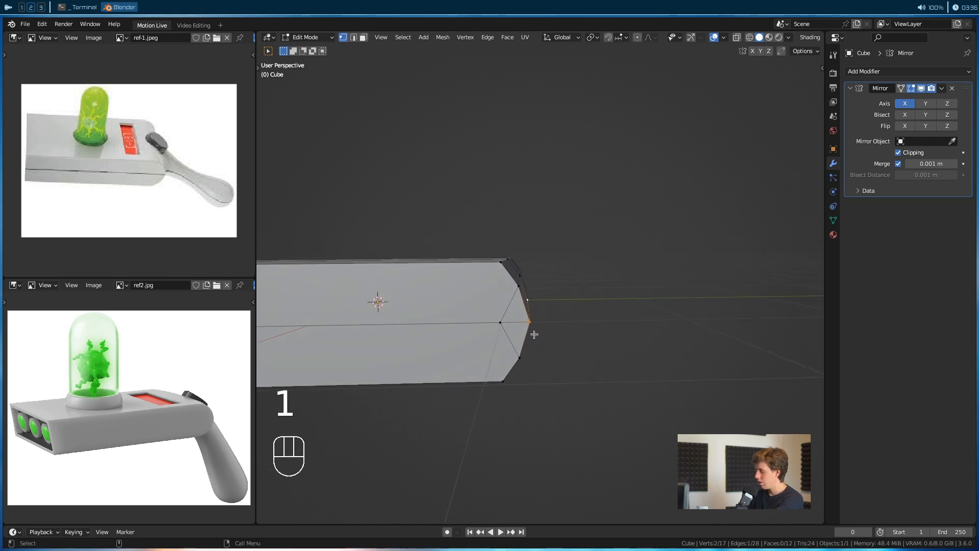
pyautogui.press('g')
pyautogui.press('x')
pyautogui.press('y')
pyautogui.rightClick(555, 332)
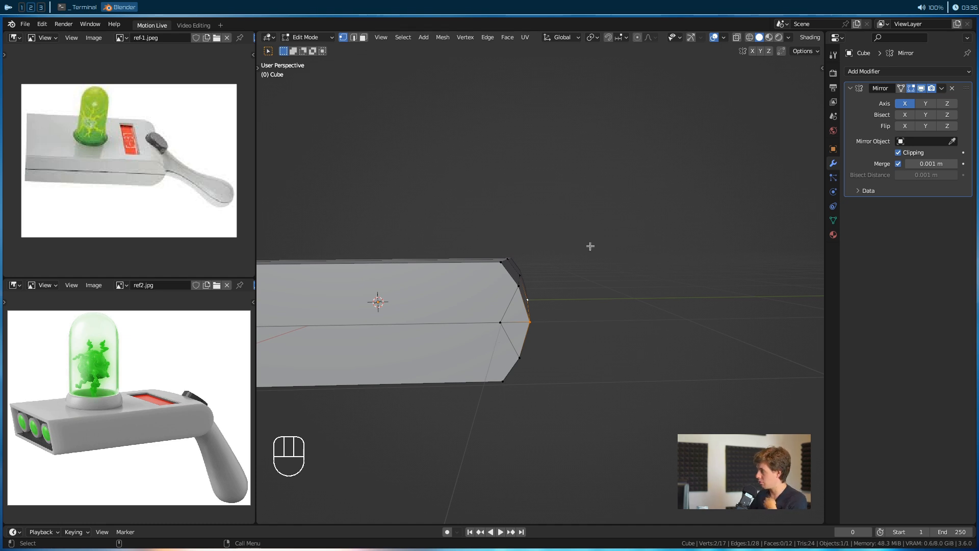
# Enable proportional editing and set its falloff to Sphere
pyautogui.press('o')
pyautogui.press('o')
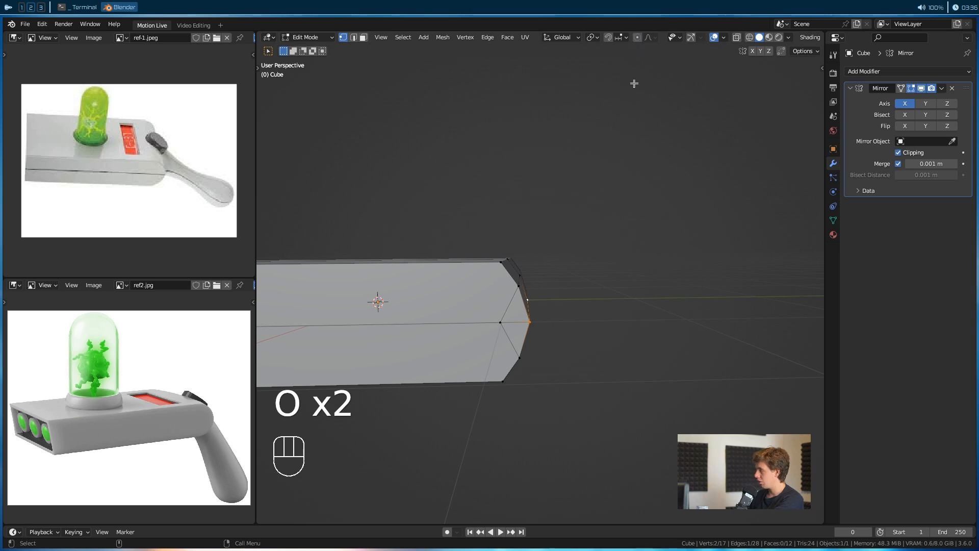
pyautogui.press('o')
pyautogui.hotkey('shift', 'o')
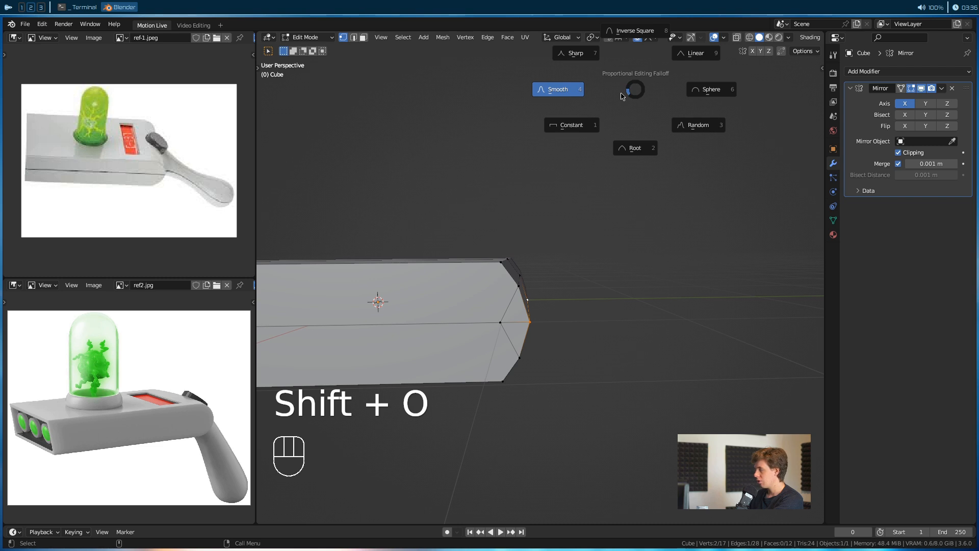
pyautogui.click(668, 56)
pyautogui.click(648, 37)
pyautogui.hotkey('shift', 'o')
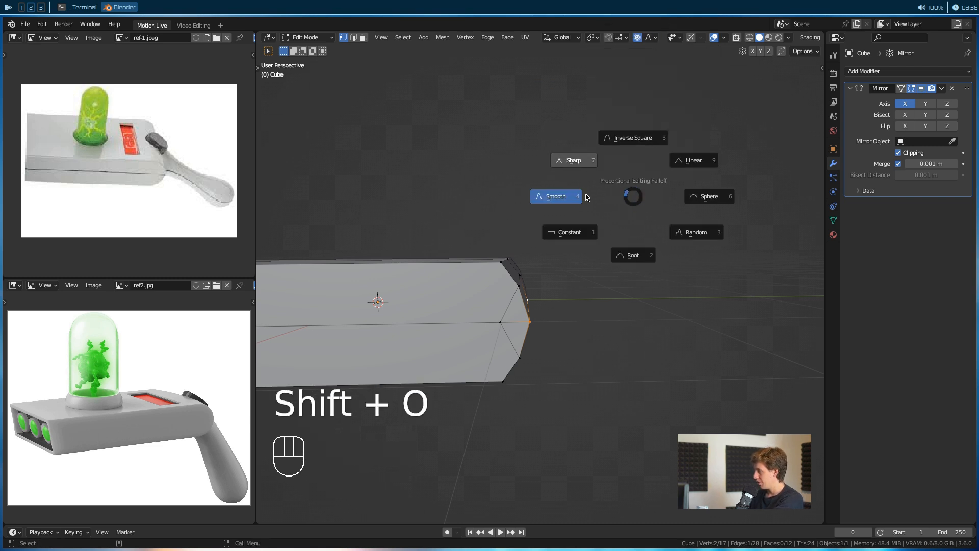
pyautogui.click(694, 196)
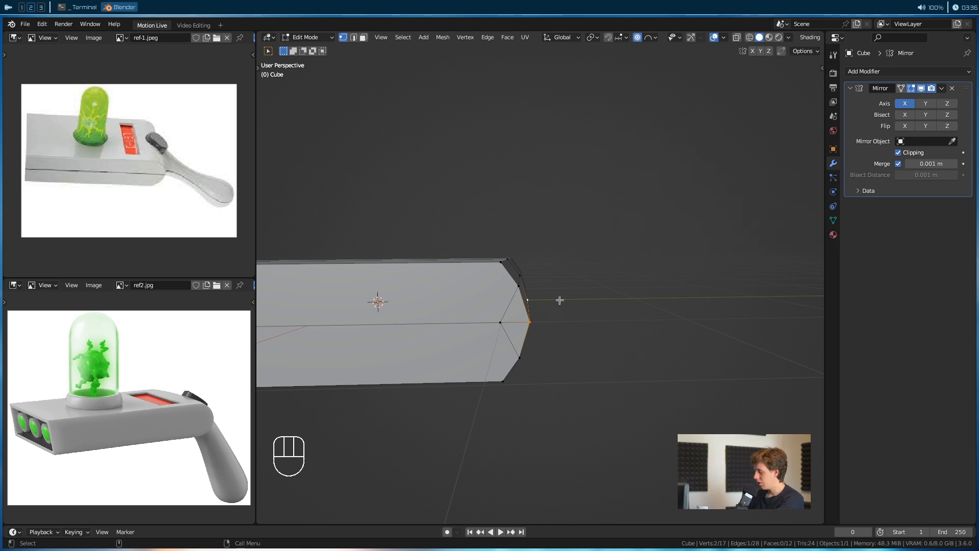
# Move the rear centre edge outward about 0.17 m along Y with a proportional size of about 0.39 m
pyautogui.press('g')
pyautogui.press('z')
pyautogui.press('y')
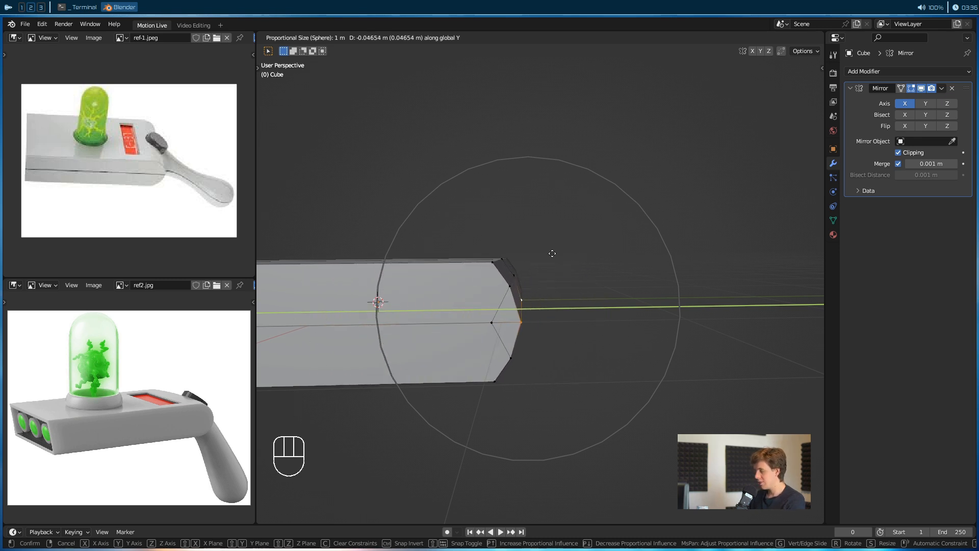
pyautogui.scroll(5, 553, 257)
pyautogui.scroll(12, 557, 258)
pyautogui.scroll(-6, 594, 275)
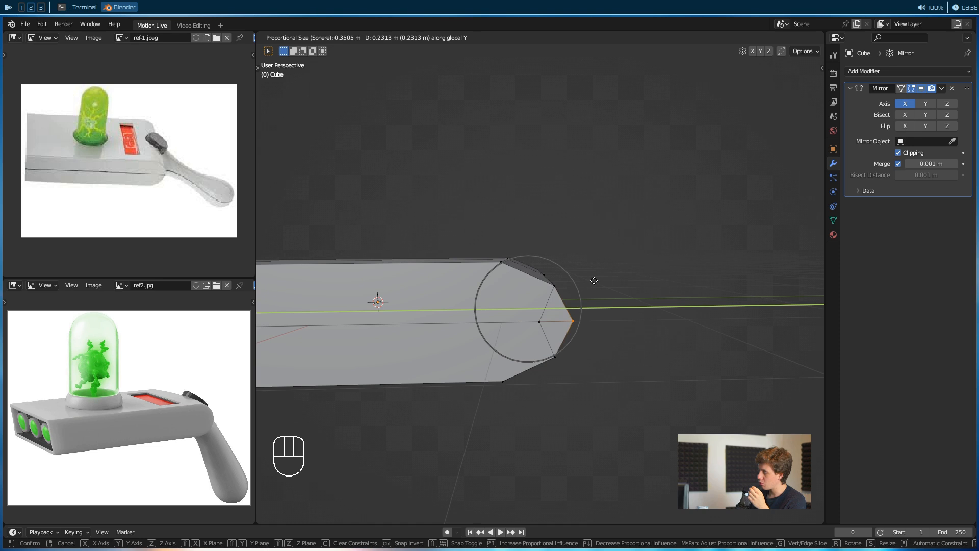
pyautogui.scroll(-6, 575, 283)
pyautogui.scroll(6, 575, 286)
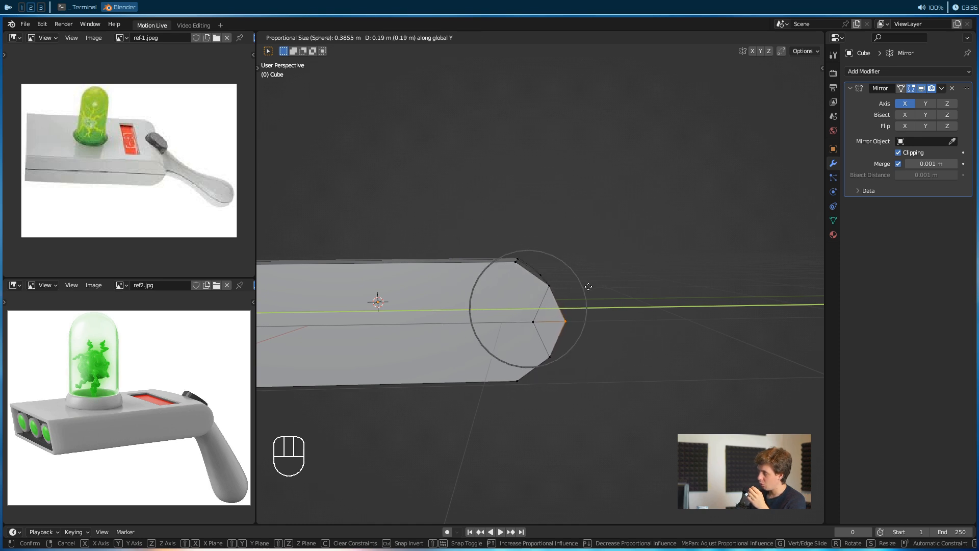
pyautogui.scroll(-3, 586, 294)
pyautogui.scroll(2, 584, 295)
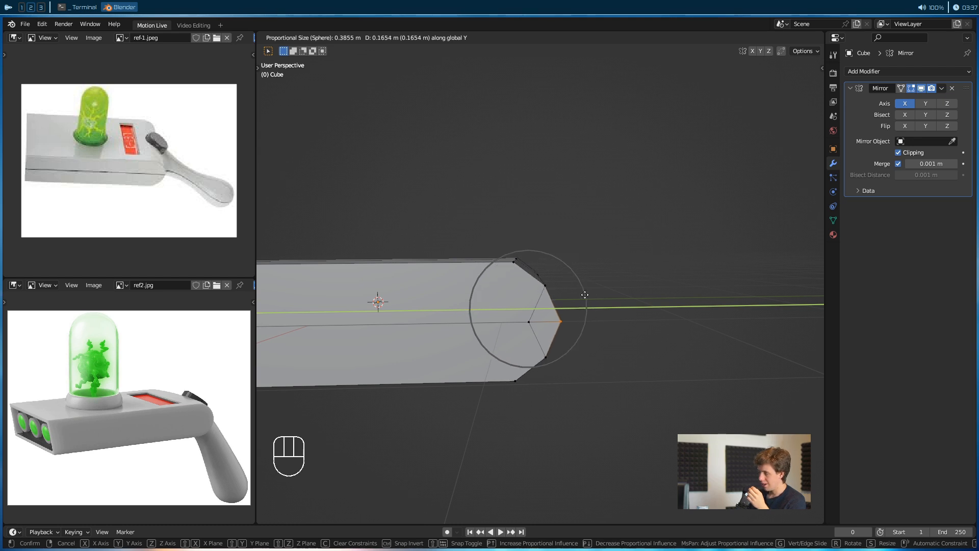
pyautogui.click(585, 295)
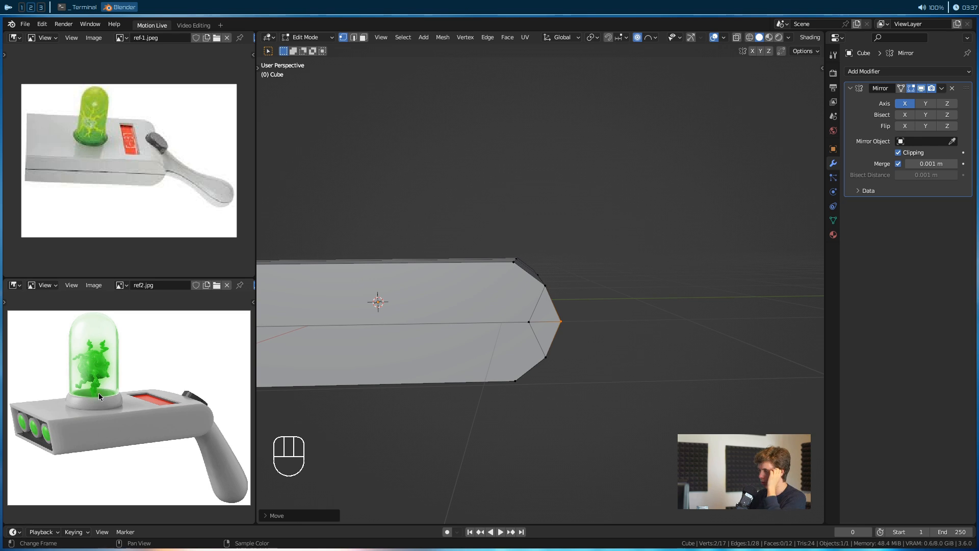
# Select both inner faces of the body's front end and extrude them inward about 0.25 m to form a recess
pyautogui.keyDown('alt'); pyautogui.moveTo(572, 271); pyautogui.dragTo(647, 196); pyautogui.keyUp('alt')
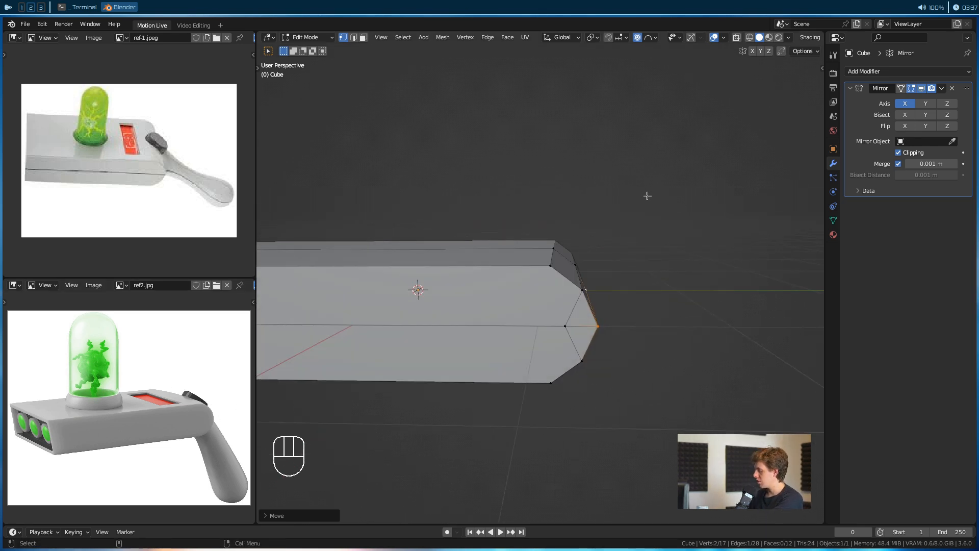
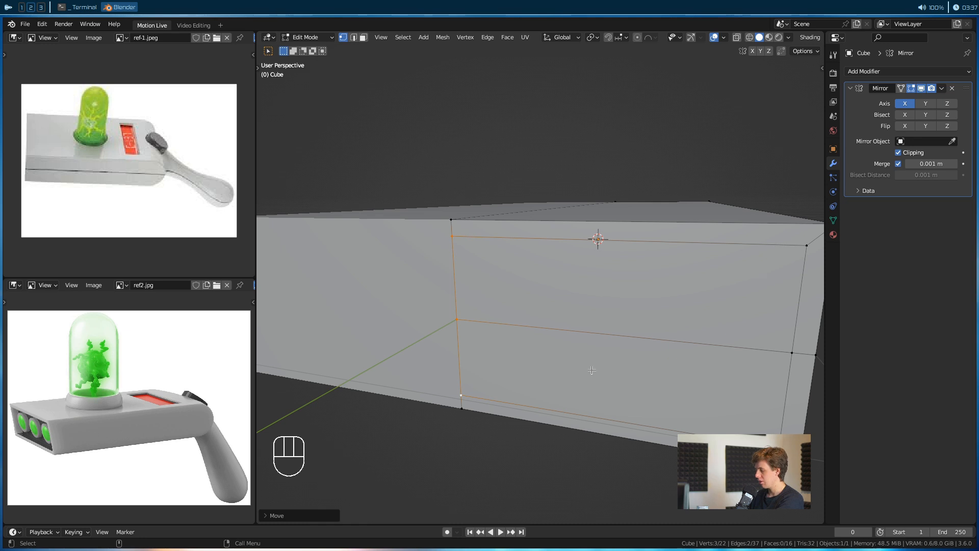
pyautogui.keyDown('shift'); pyautogui.click(593, 371); pyautogui.keyUp('shift')
pyautogui.keyDown('alt'); pyautogui.moveTo(593, 371); pyautogui.dragTo(512, 408); pyautogui.keyUp('alt')
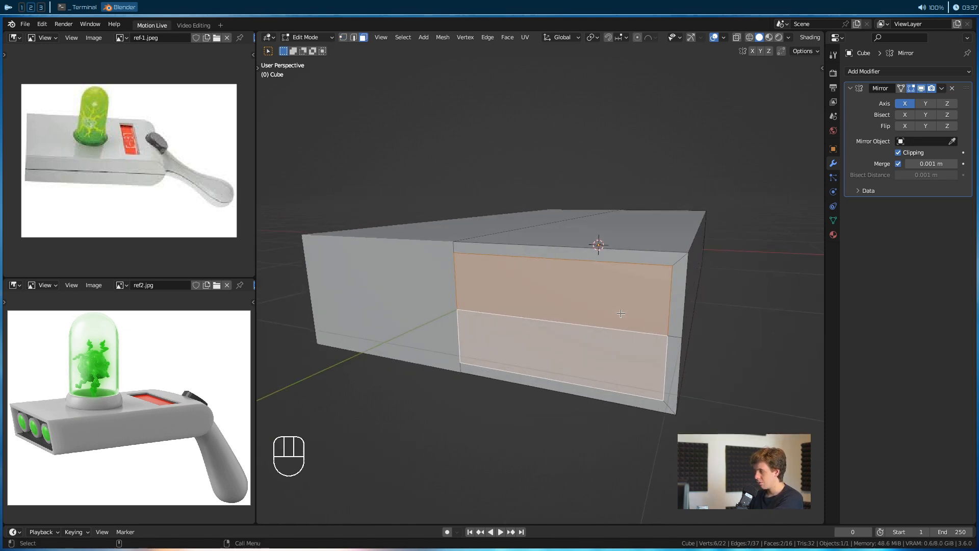
pyautogui.press('e')
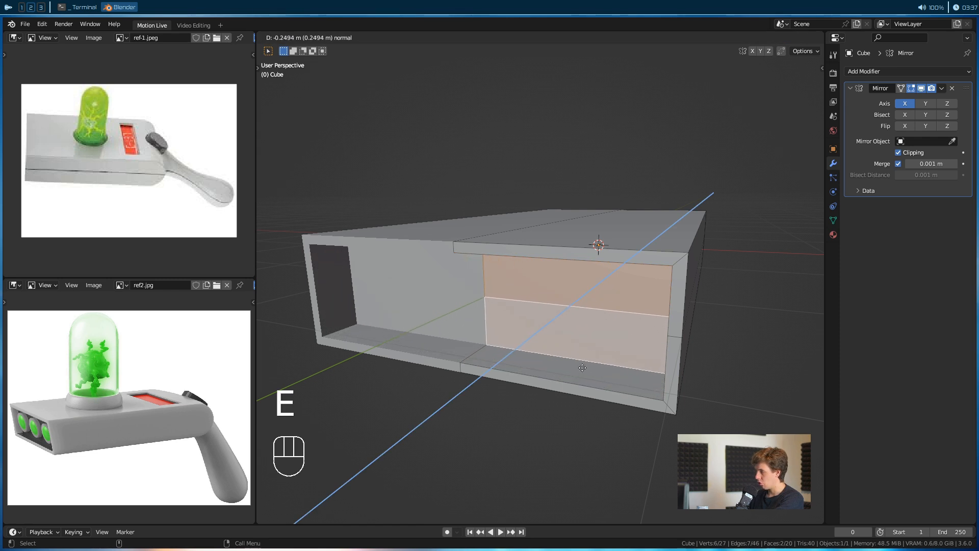
pyautogui.click(582, 367)
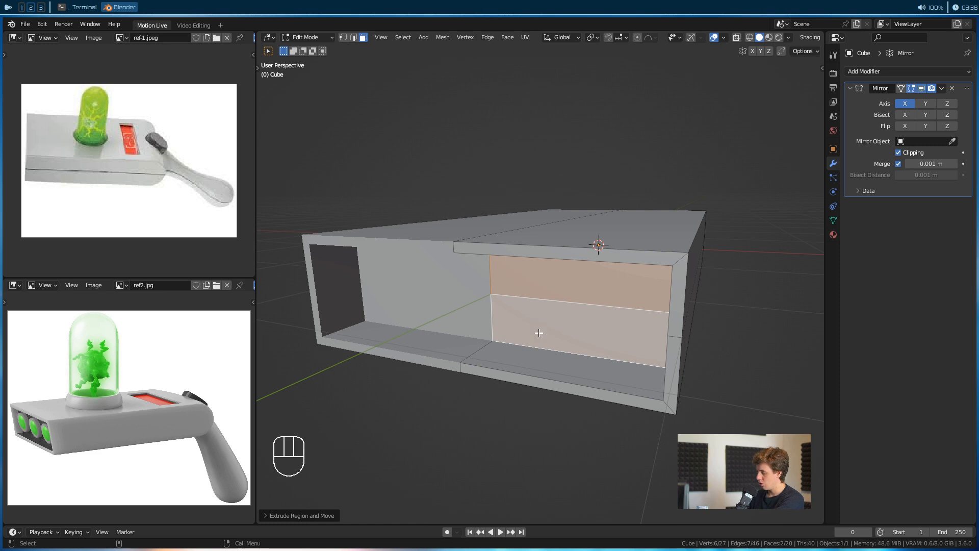
# Move the recess's back faces to adjust the depth of the front opening
pyautogui.keyDown('alt'); pyautogui.moveTo(539, 339); pyautogui.dragTo(425, 354); pyautogui.keyUp('alt')
pyautogui.press('g')
pyautogui.click(575, 355)
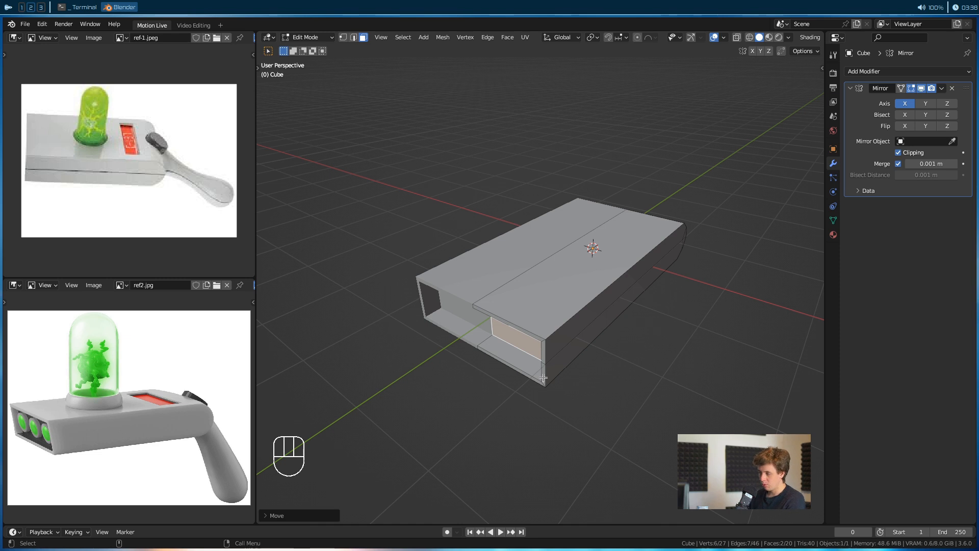
pyautogui.keyDown('alt'); pyautogui.moveTo(534, 386); pyautogui.dragTo(551, 370); pyautogui.keyUp('alt')
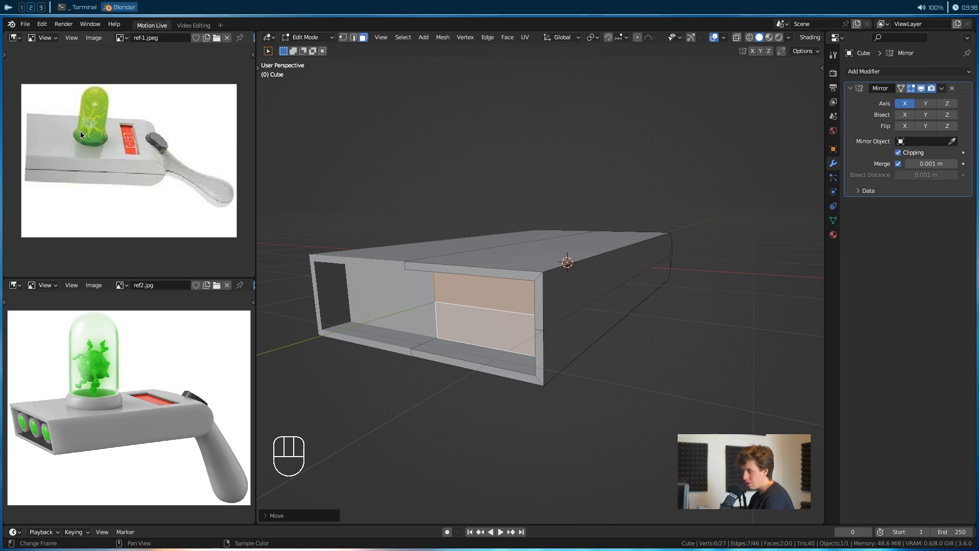
pyautogui.keyDown('alt'); pyautogui.moveTo(525, 256); pyautogui.dragTo(415, 293); pyautogui.keyUp('alt')
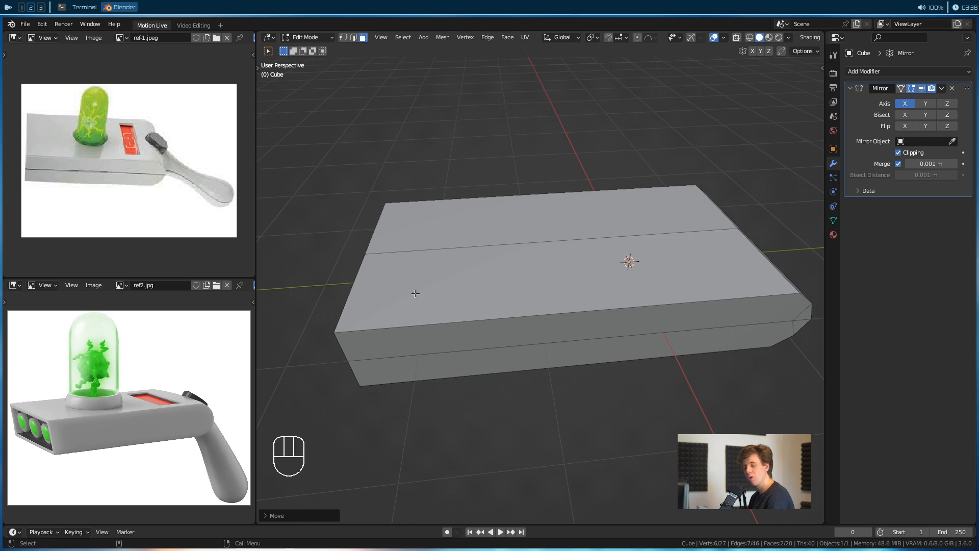
pyautogui.keyDown('alt'); pyautogui.moveTo(564, 339); pyautogui.dragTo(536, 347); pyautogui.keyUp('alt')
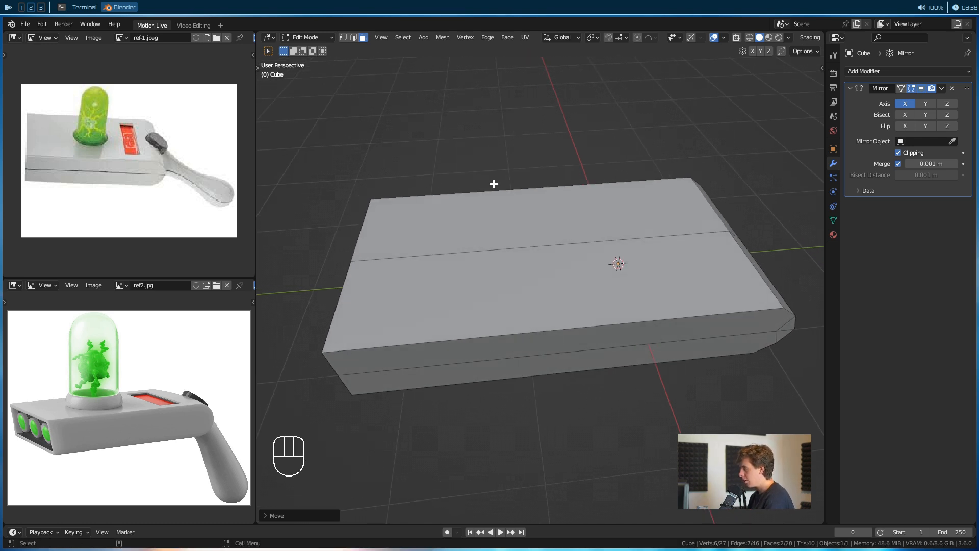
pyautogui.hotkey('ctrl', 'r')
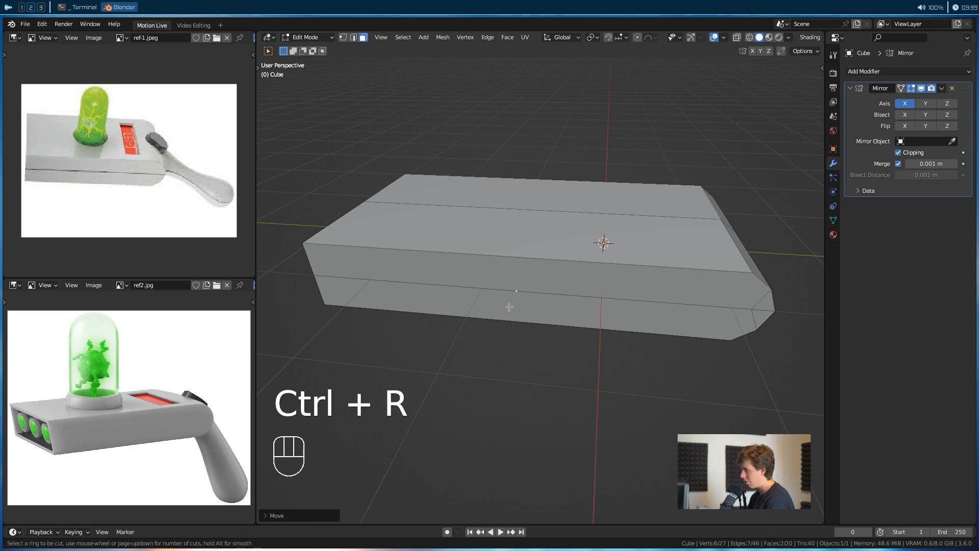
pyautogui.keyDown('alt'); pyautogui.moveTo(507, 357); pyautogui.dragTo(562, 286); pyautogui.keyUp('alt')
pyautogui.hotkey('ctrl', 'r')
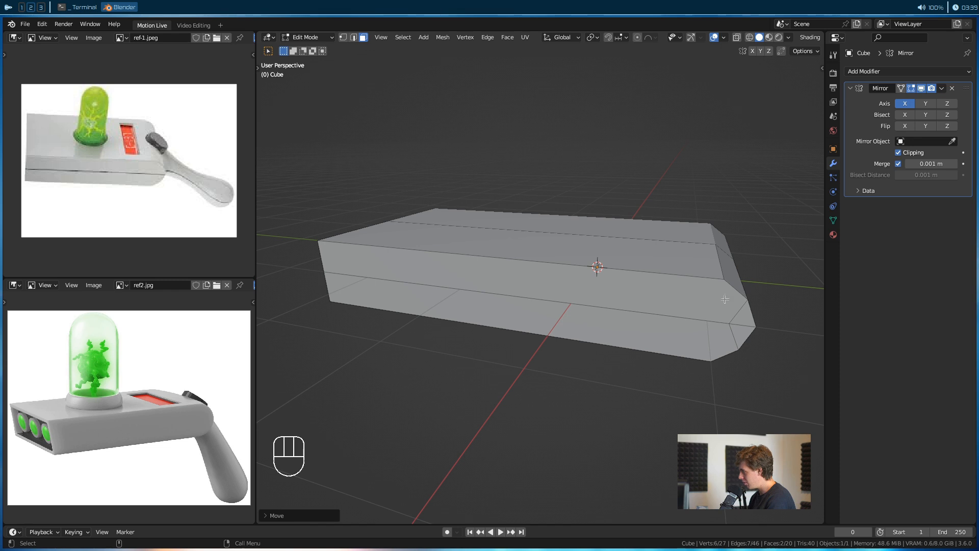
pyautogui.keyDown('alt'); pyautogui.moveTo(439, 285); pyautogui.dragTo(542, 296); pyautogui.keyUp('alt')
pyautogui.click(671, 376)
pyautogui.keyDown('alt'); pyautogui.moveTo(671, 374); pyautogui.dragTo(653, 357); pyautogui.keyUp('alt')
# Add two horizontal loop cuts at the front opening, one through the upper half and one through the lower half
pyautogui.hotkey('ctrl', 'r')
pyautogui.click(553, 280)
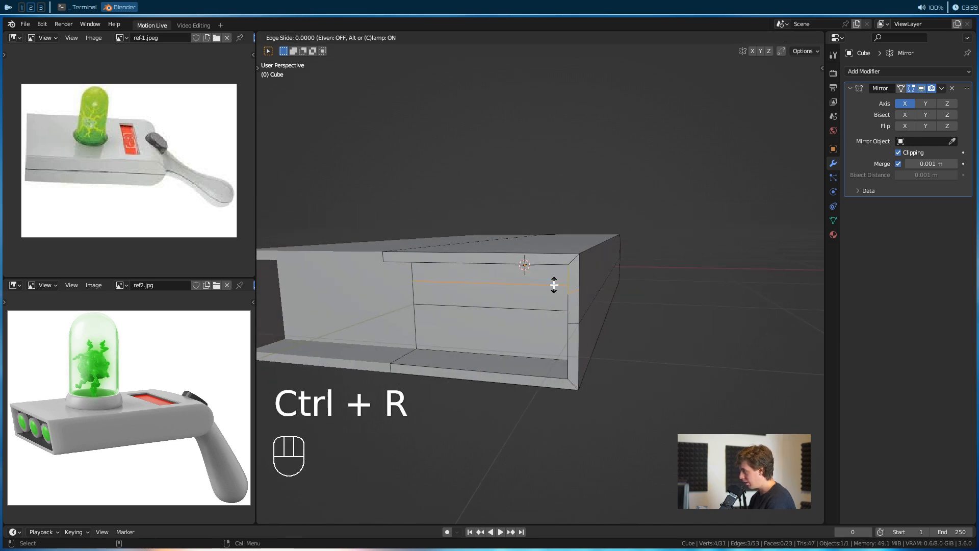
pyautogui.click(576, 296)
pyautogui.hotkey('ctrl', 'r')
pyautogui.click(568, 352)
pyautogui.click(569, 353)
# Connect the body side's upper front-edge vertex to the matching upper vertex at the rounded rear with a new edge
pyautogui.keyDown('alt'); pyautogui.moveTo(663, 349); pyautogui.dragTo(515, 308); pyautogui.keyUp('alt')
pyautogui.press('1')
pyautogui.click(356, 248)
pyautogui.keyDown('shift'); pyautogui.click(714, 289); pyautogui.keyUp('shift')
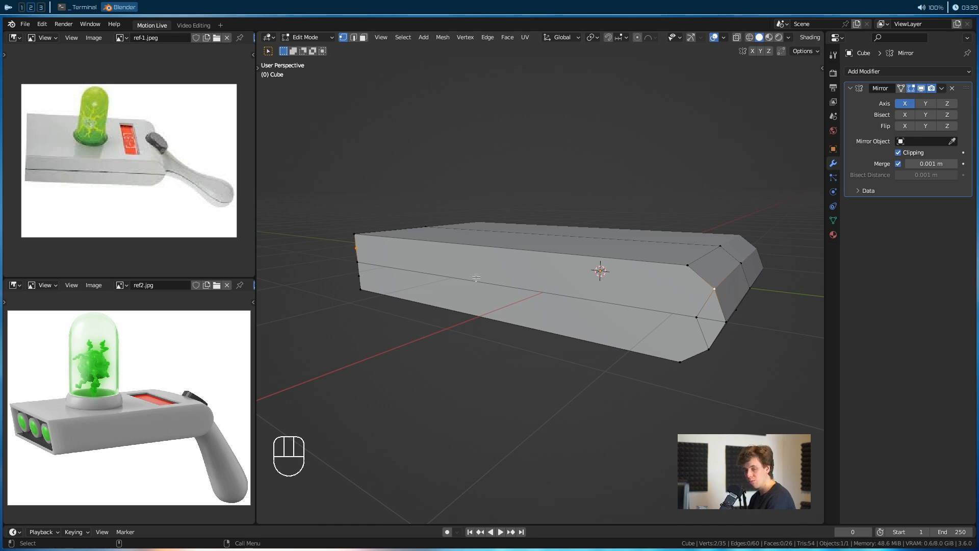
pyautogui.press('j')
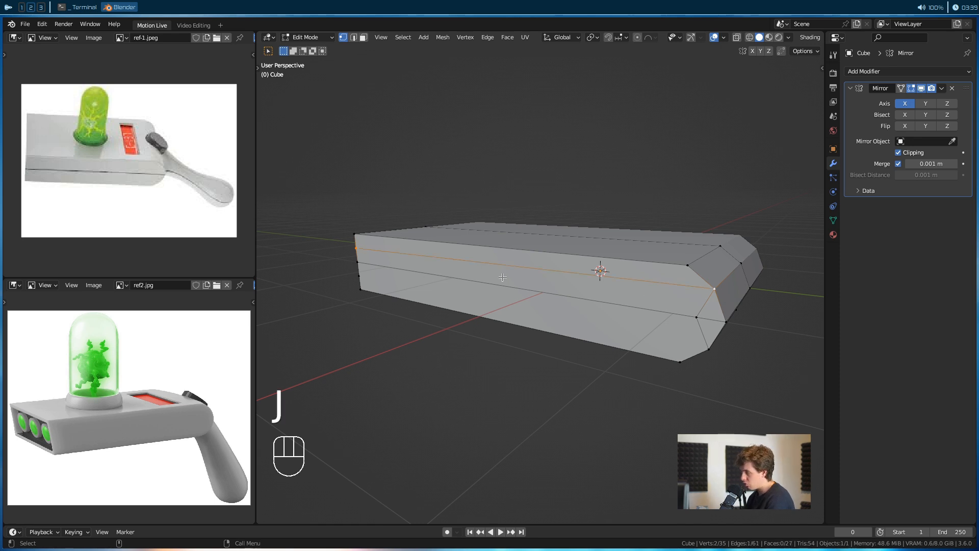
# Connect the body side's lower front-edge vertex to the matching lower vertex at the rear with a new edge
pyautogui.keyDown('alt'); pyautogui.moveTo(377, 327); pyautogui.dragTo(431, 312); pyautogui.keyUp('alt')
pyautogui.keyDown('alt'); pyautogui.moveTo(430, 313); pyautogui.dragTo(533, 284, button='middle'); pyautogui.keyUp('alt')
pyautogui.click(446, 281)
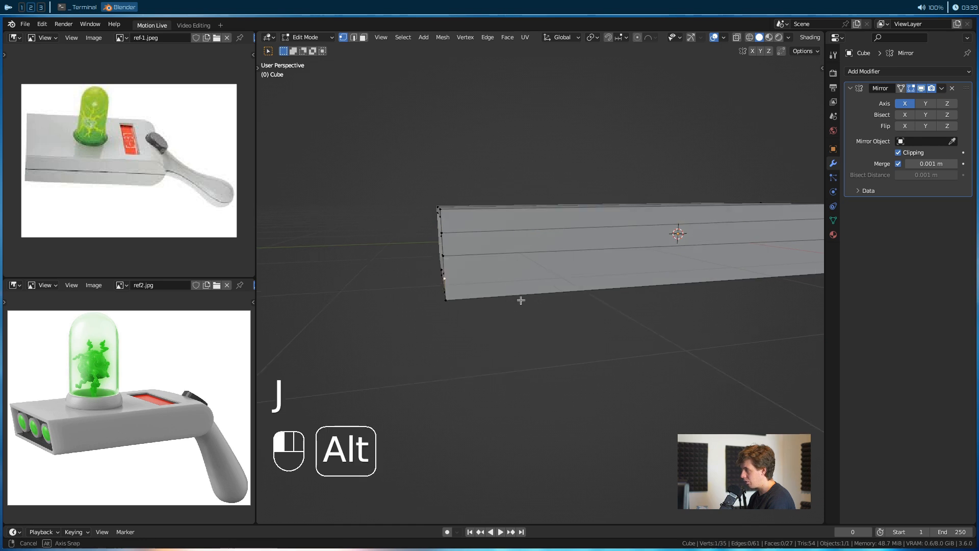
pyautogui.keyDown('alt'); pyautogui.moveTo(607, 300); pyautogui.dragTo(411, 297, button='middle'); pyautogui.keyUp('alt')
pyautogui.keyDown('alt'); pyautogui.moveTo(410, 297); pyautogui.dragTo(357, 298); pyautogui.keyUp('alt')
pyautogui.keyDown('shift'); pyautogui.click(648, 256); pyautogui.keyUp('shift')
pyautogui.press('j')
pyautogui.click(612, 316)
# Add a crosswise loop cut around the middle of the body and flatten it by scaling to 0 along Y
pyautogui.keyDown('alt'); pyautogui.moveTo(586, 319); pyautogui.dragTo(575, 337); pyautogui.keyUp('alt')
pyautogui.scroll(-3, 528, 322)
pyautogui.keyDown('alt'); pyautogui.moveTo(554, 336); pyautogui.dragTo(596, 334, button='middle'); pyautogui.keyUp('alt')
pyautogui.scroll(1, 597, 332)
pyautogui.hotkey('ctrl', 'r')
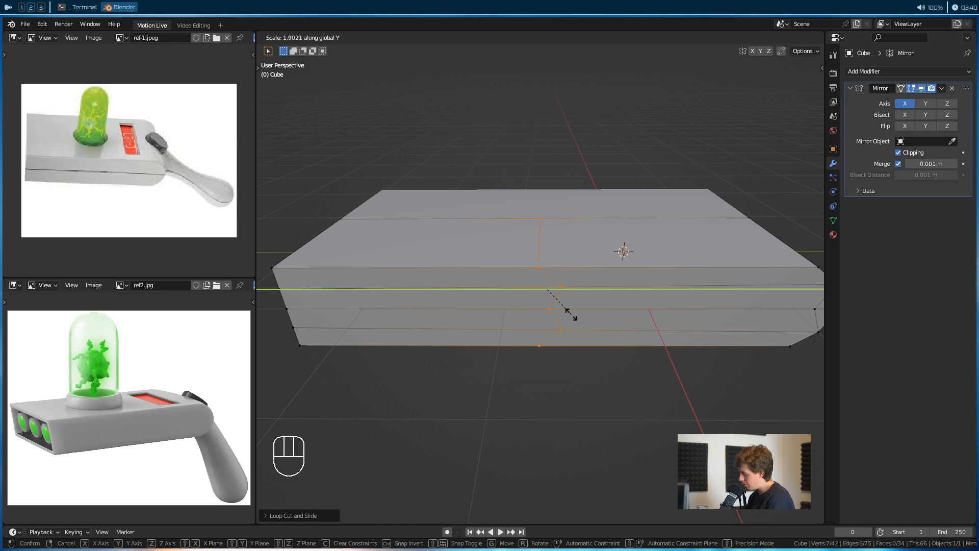
pyautogui.press('0')
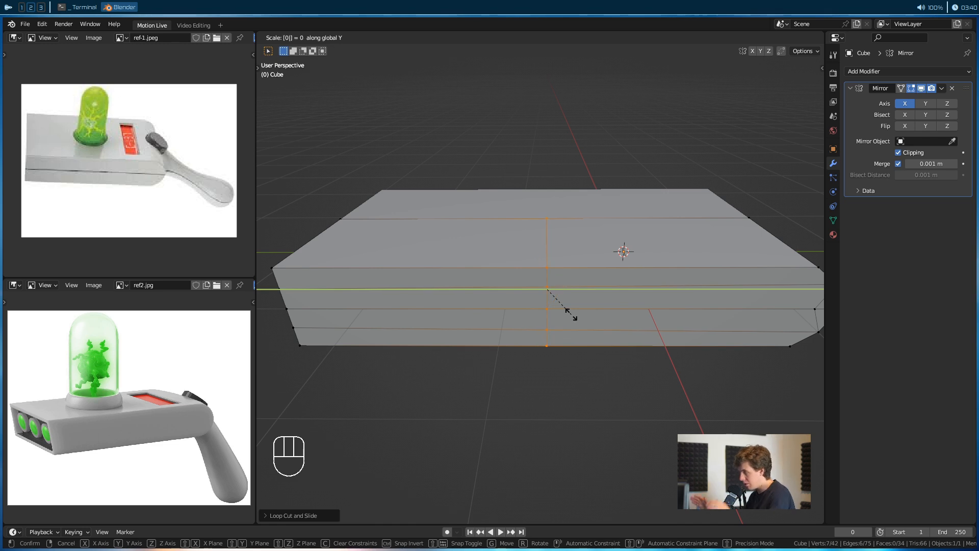
pyautogui.press('Return')
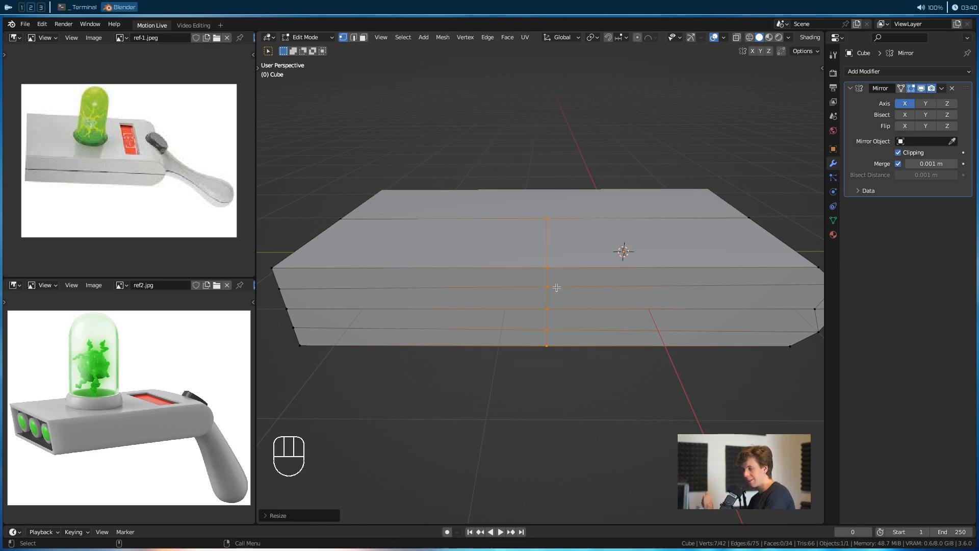
# Add one crosswise loop cut on each side of the middle loop and straighten both by scaling along Y
pyautogui.keyDown('alt'); pyautogui.moveTo(556, 287); pyautogui.dragTo(459, 371); pyautogui.keyUp('alt')
pyautogui.scroll(-3, 459, 372)
pyautogui.click(460, 372)
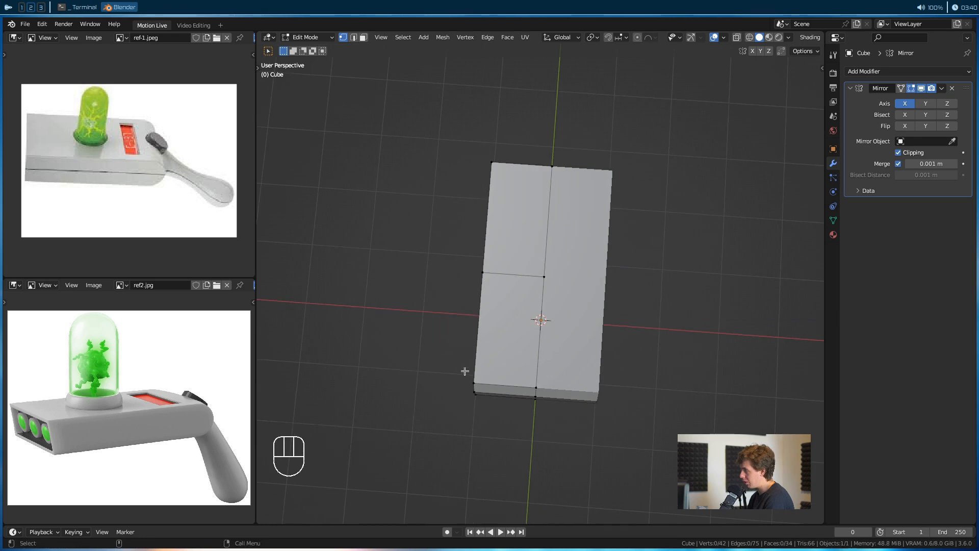
pyautogui.scroll(2, 461, 372)
pyautogui.keyDown('alt'); pyautogui.moveTo(514, 255); pyautogui.dragTo(528, 273); pyautogui.keyUp('alt')
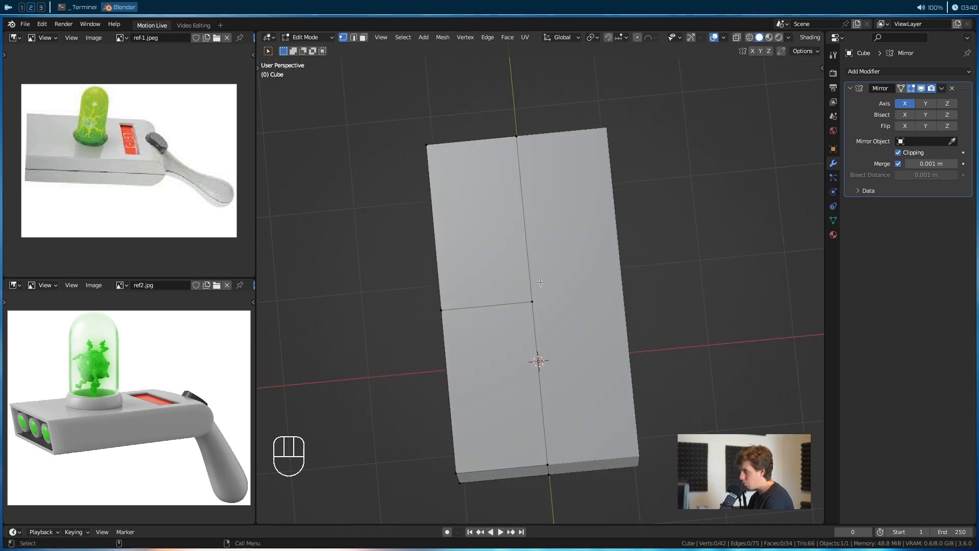
pyautogui.scroll(-2, 453, 337)
pyautogui.keyDown('alt'); pyautogui.moveTo(453, 337); pyautogui.dragTo(550, 289); pyautogui.keyUp('alt')
pyautogui.scroll(3, 550, 288)
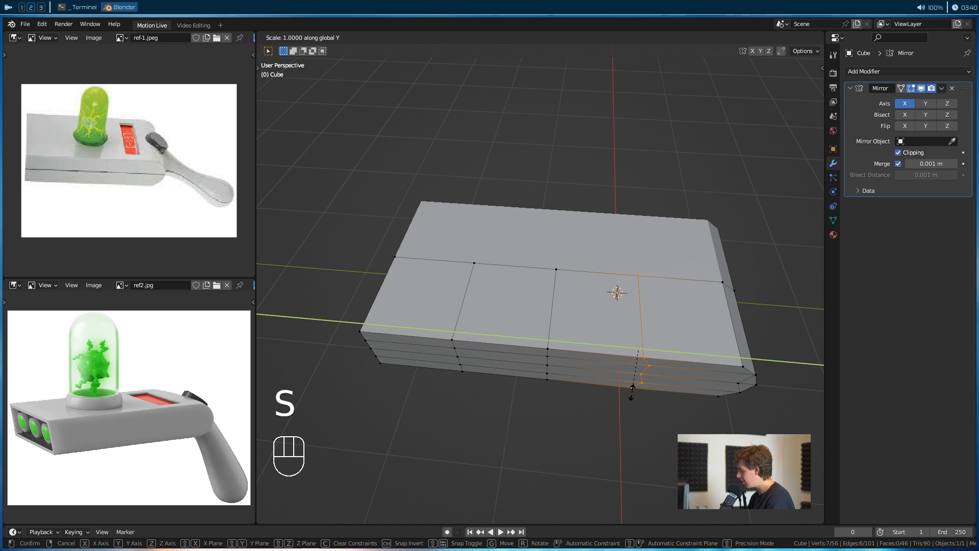
pyautogui.click(632, 392)
pyautogui.keyDown('alt'); pyautogui.moveTo(632, 393); pyautogui.dragTo(588, 394); pyautogui.keyUp('alt')
pyautogui.moveTo(517, 279)
pyautogui.keyDown('alt'); pyautogui.mouseDown()
pyautogui.moveTo(561, 298)
pyautogui.moveTo(518, 284)
pyautogui.mouseUp(); pyautogui.keyUp('alt')
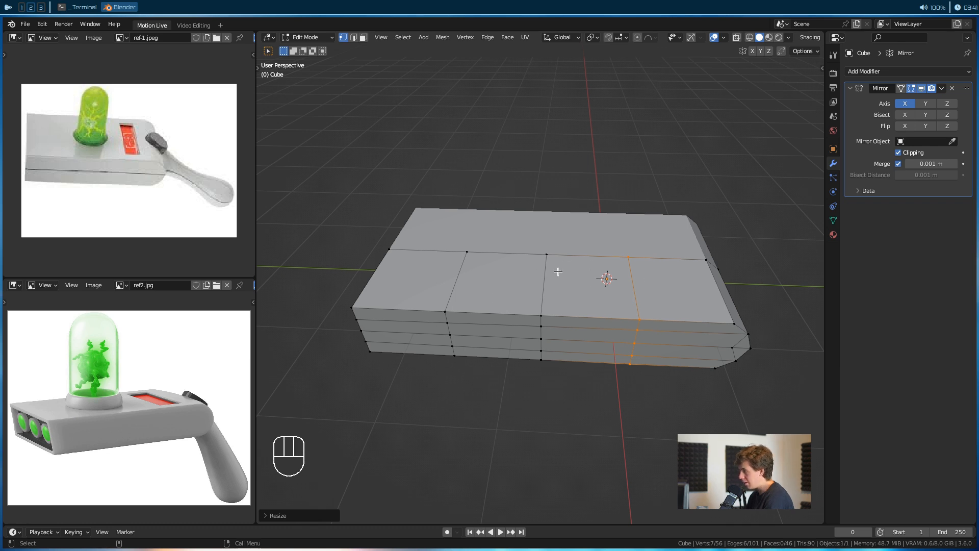
# Select both outer crosswise loops and scale them toward the middle loop to about 0.65 along Y
pyautogui.keyDown('alt'); pyautogui.moveTo(413, 326); pyautogui.dragTo(423, 323); pyautogui.keyUp('alt')
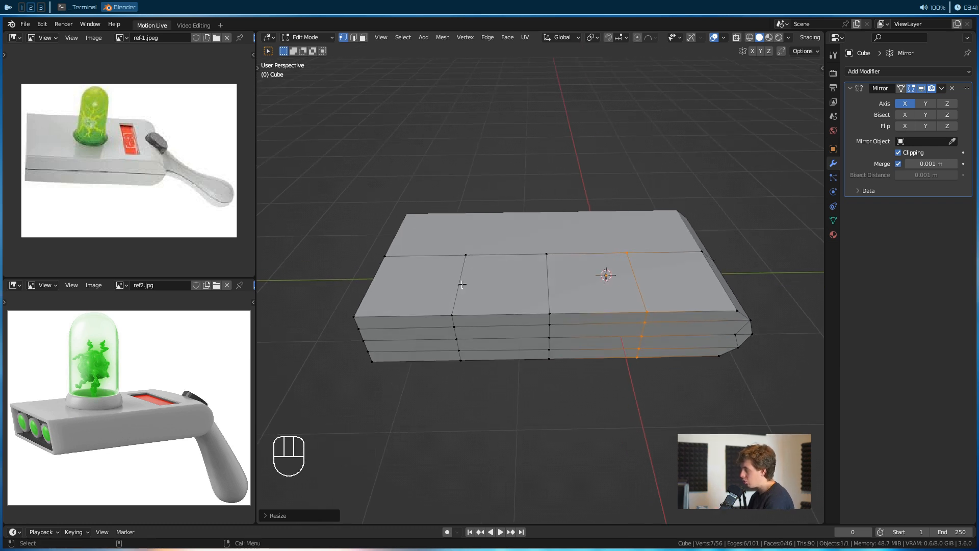
pyautogui.keyDown('shift'); pyautogui.click(464, 257); pyautogui.keyUp('shift')
pyautogui.keyDown('alt'); pyautogui.moveTo(464, 258); pyautogui.dragTo(559, 369); pyautogui.keyUp('alt')
pyautogui.keyDown('ctrl'); pyautogui.click(468, 295); pyautogui.keyUp('ctrl')
pyautogui.press('s')
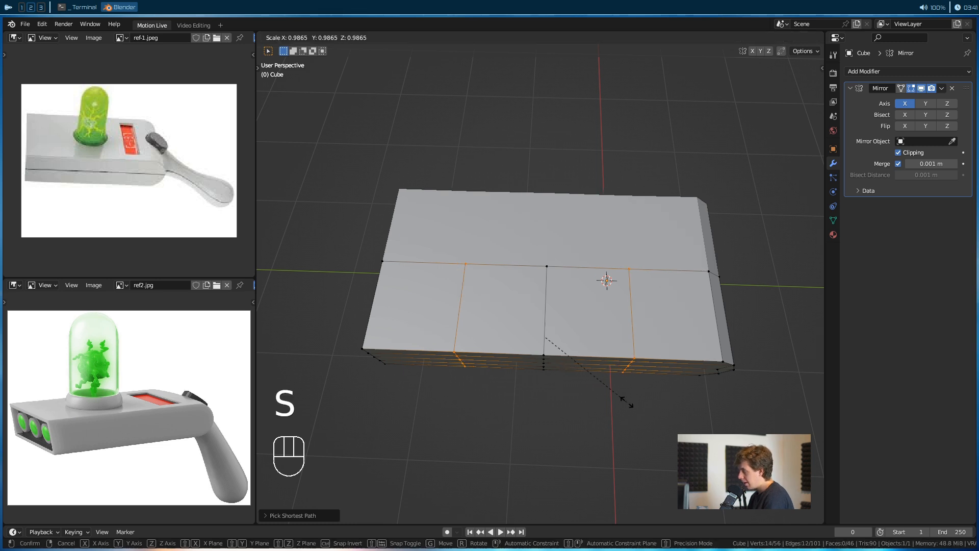
pyautogui.press('y')
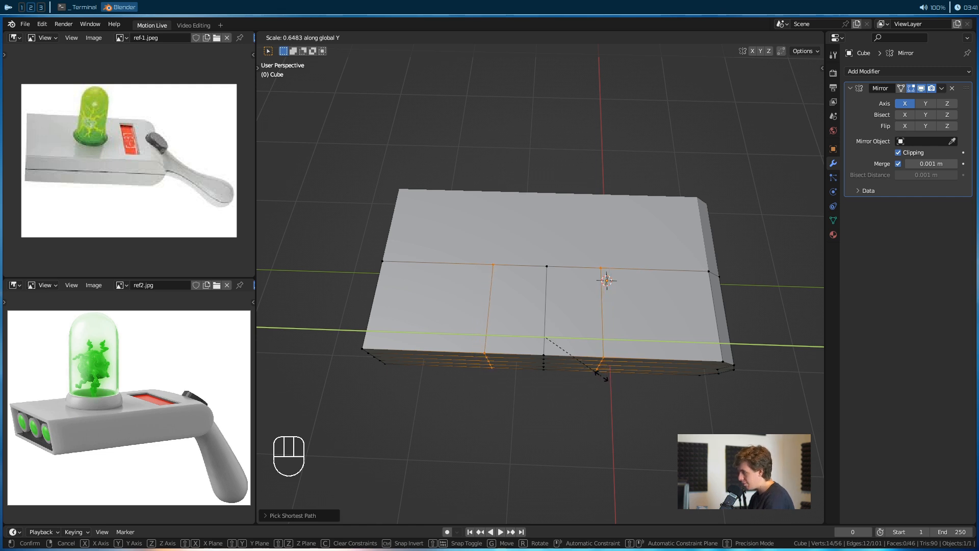
pyautogui.click(598, 375)
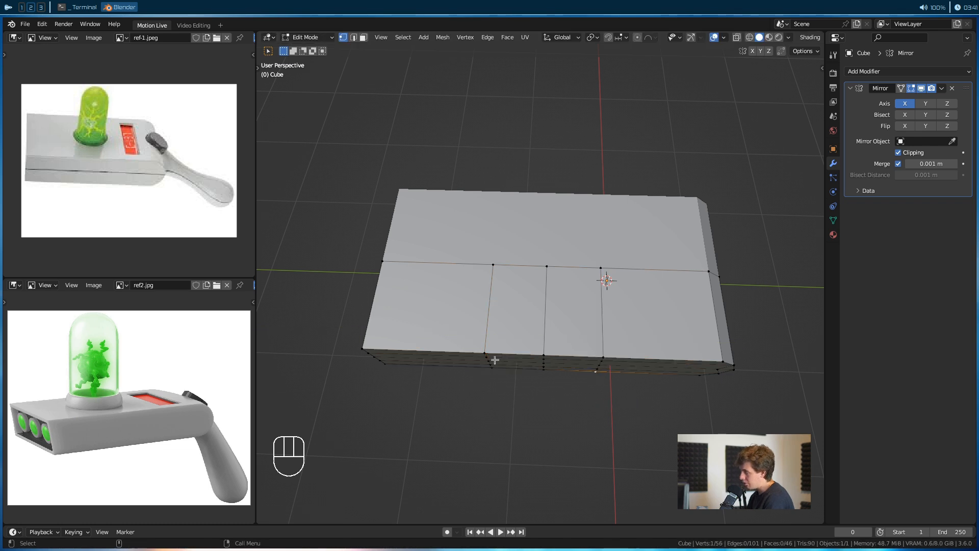
# Add a lengthwise loop cut to the body half and slide it about 0.36 toward the outer side
pyautogui.keyDown('alt'); pyautogui.moveTo(336, 414); pyautogui.dragTo(621, 294, button='middle'); pyautogui.keyUp('alt')
pyautogui.hotkey('ctrl', 'r')
pyautogui.click(588, 321)
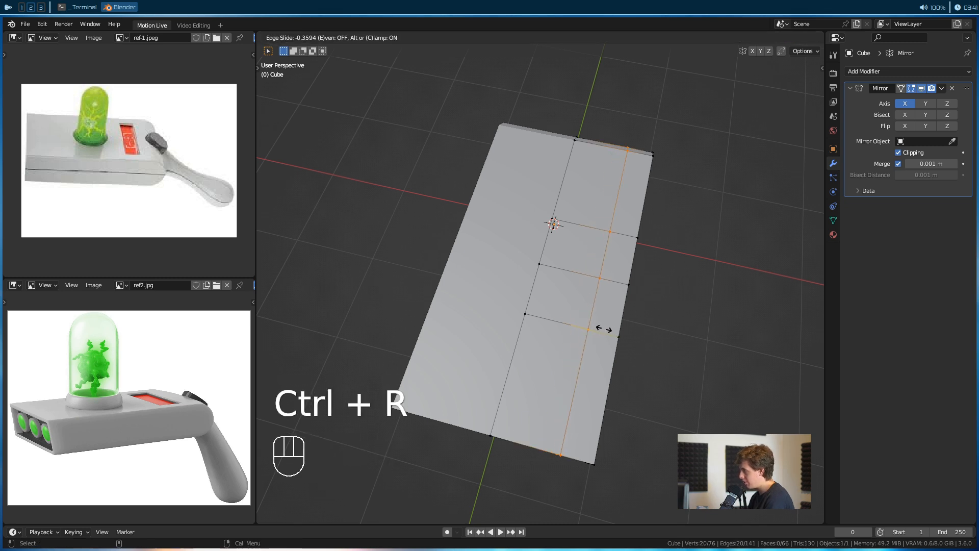
pyautogui.click(654, 356)
pyautogui.keyDown('alt'); pyautogui.moveTo(654, 356); pyautogui.dragTo(523, 378); pyautogui.keyUp('alt')
pyautogui.scroll(1, 524, 378)
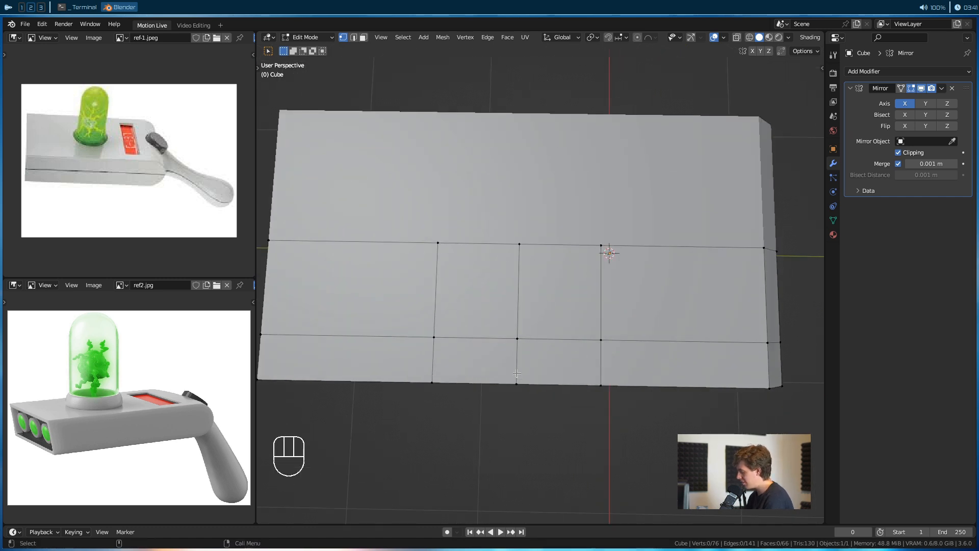
# Annotate a half circle across the two middle top faces and mark a point on each side of the arc
pyautogui.press('t')
pyautogui.click(270, 182)
pyautogui.press('t')
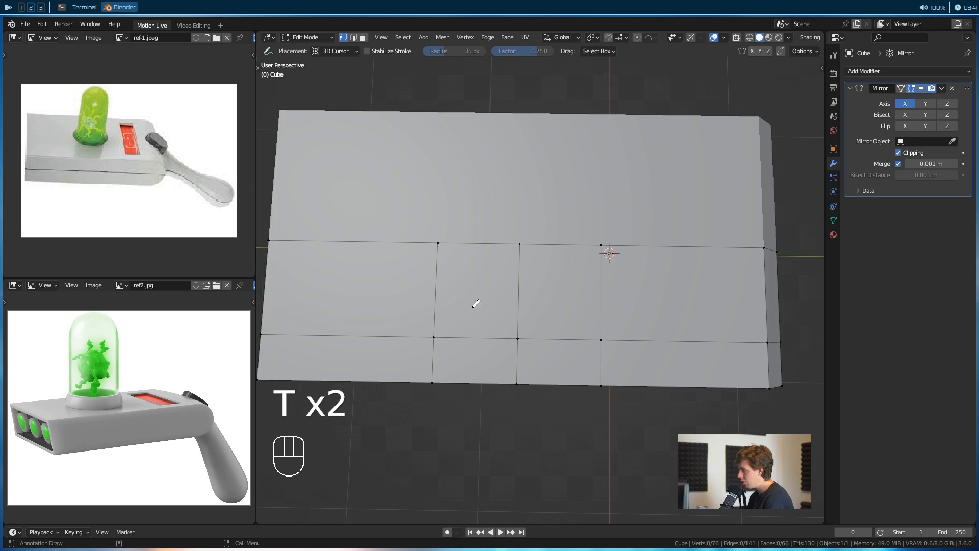
pyautogui.moveTo(438, 242); pyautogui.dragTo(600, 274)
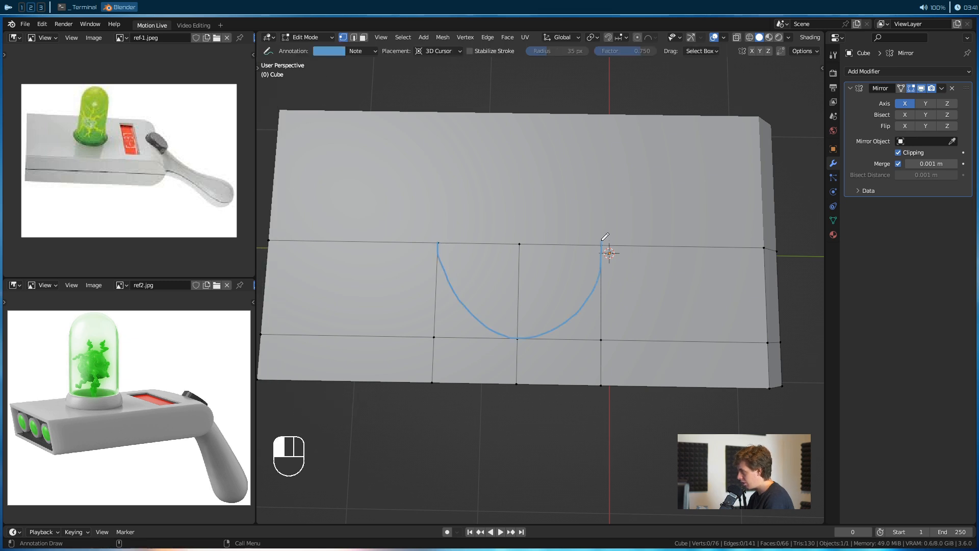
pyautogui.moveTo(466, 306); pyautogui.dragTo(464, 307)
pyautogui.moveTo(575, 313); pyautogui.dragTo(575, 315)
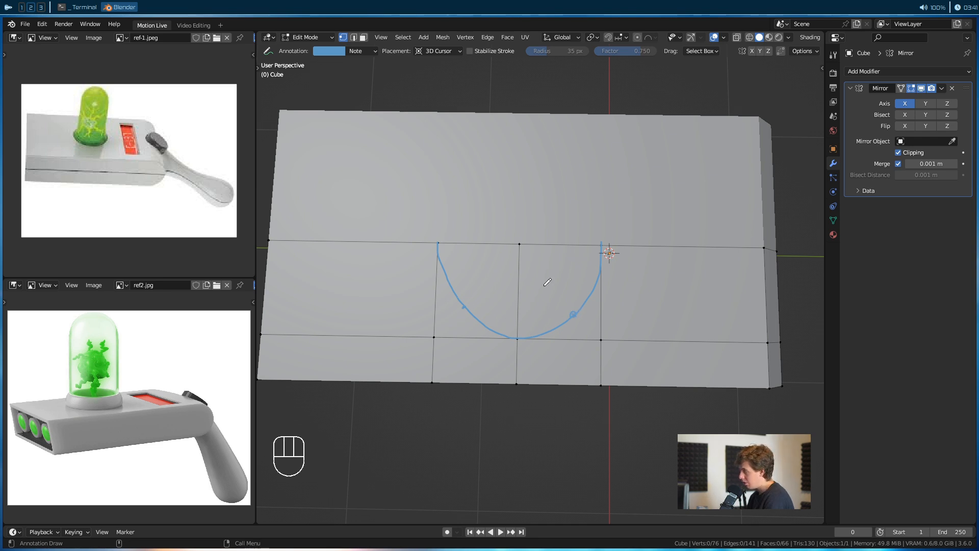
# Delete the annotation note with the half-circle sketch and return to the selection tool
pyautogui.press('t')
pyautogui.press('t')
pyautogui.press('n')
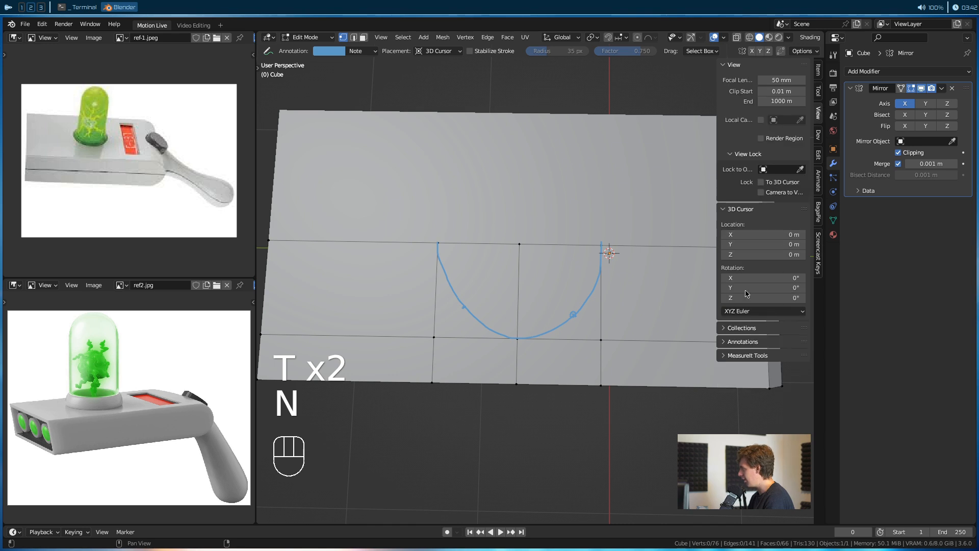
pyautogui.keyDown('ctrl'); pyautogui.click(748, 344); pyautogui.keyUp('ctrl')
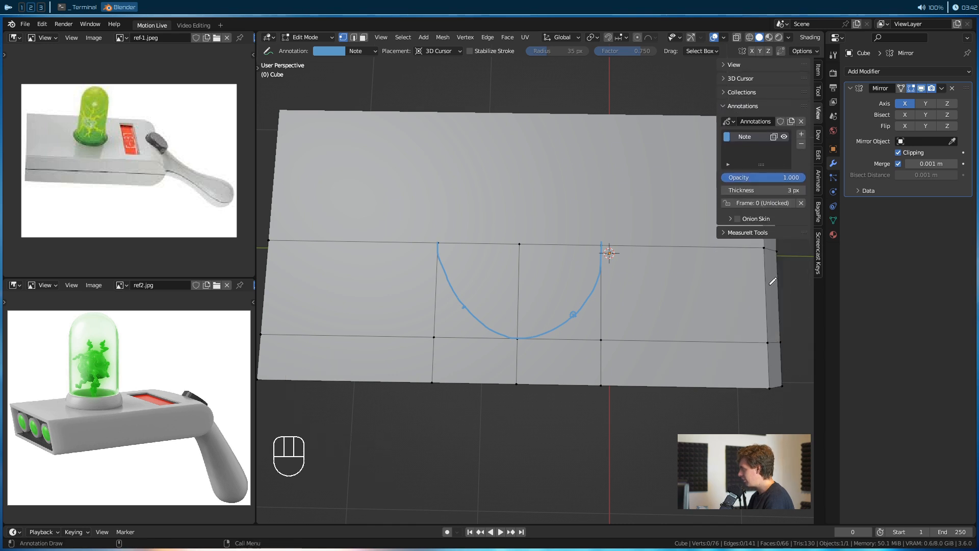
pyautogui.click(801, 145)
pyautogui.press('w')
pyautogui.press('n')
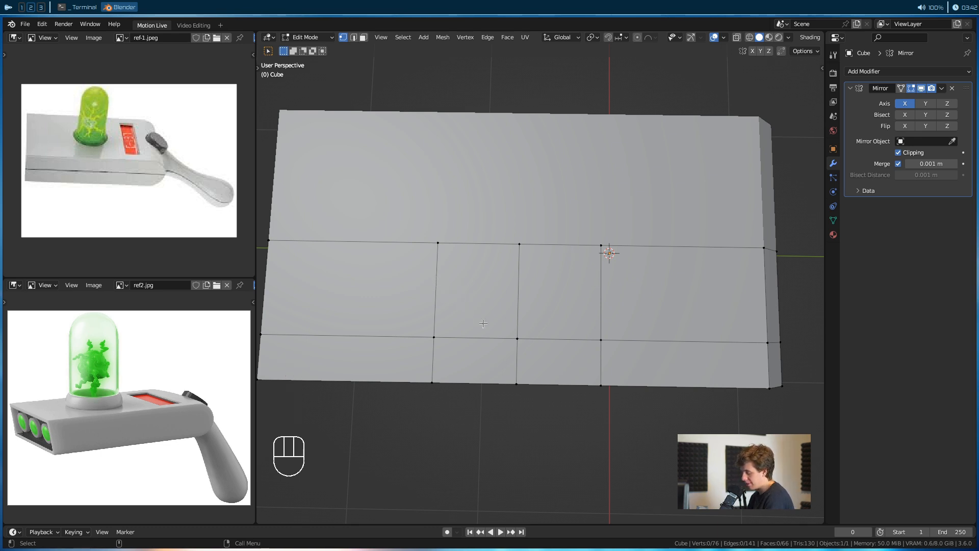
# Select the two middle faces on the body's top beside the centre line and inset them about 0.12 m
pyautogui.scroll(-2, 515, 256)
pyautogui.keyDown('alt'); pyautogui.scroll(-1, 515, 257); pyautogui.keyUp('alt')
pyautogui.keyDown('alt'); pyautogui.moveTo(515, 256); pyautogui.dragTo(555, 233); pyautogui.keyUp('alt')
pyautogui.keyDown('alt'); pyautogui.moveTo(502, 275); pyautogui.dragTo(556, 300); pyautogui.keyUp('alt')
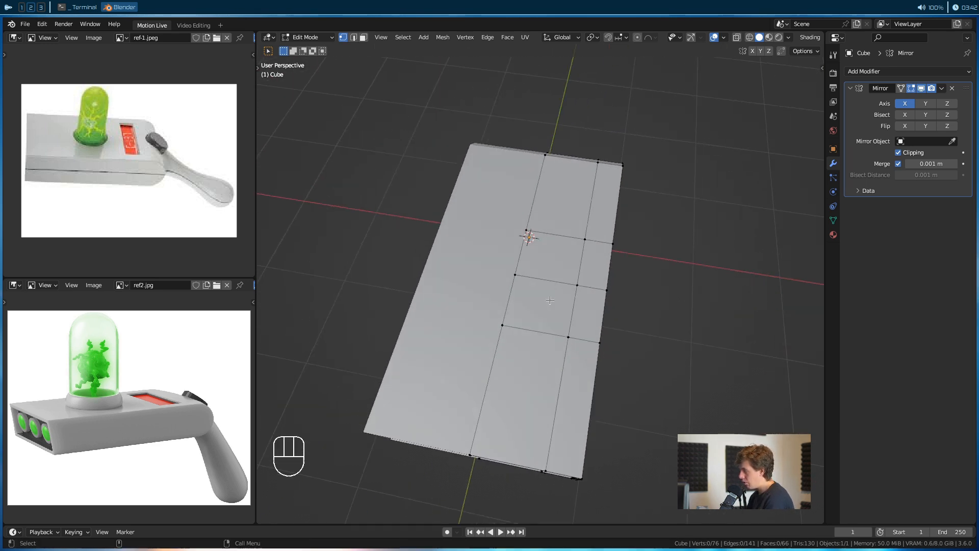
pyautogui.scroll(3, 520, 285)
pyautogui.keyDown('alt'); pyautogui.moveTo(494, 289); pyautogui.dragTo(505, 318); pyautogui.keyUp('alt')
pyautogui.scroll(-2, 505, 317)
pyautogui.press('3')
pyautogui.click(547, 279)
pyautogui.keyDown('shift'); pyautogui.click(542, 347); pyautogui.keyUp('shift')
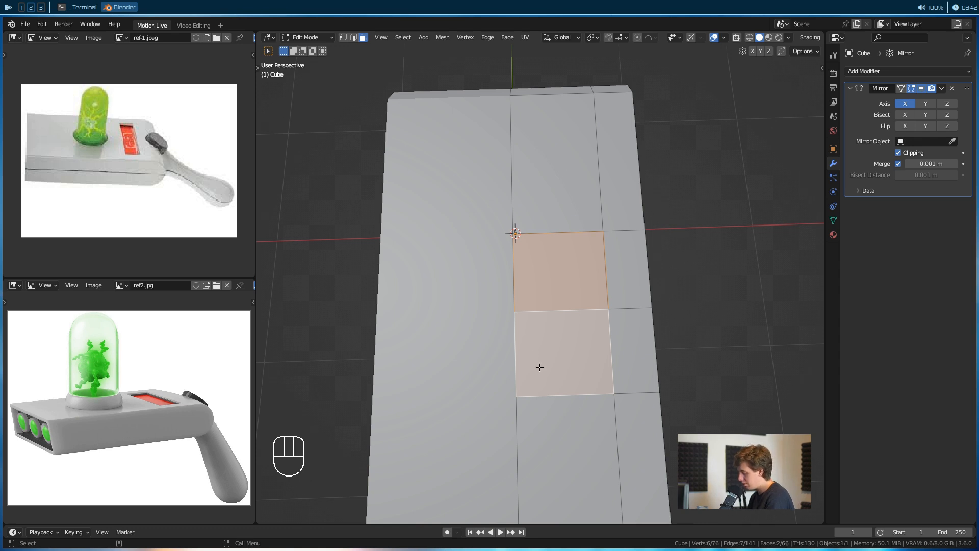
pyautogui.press('u')
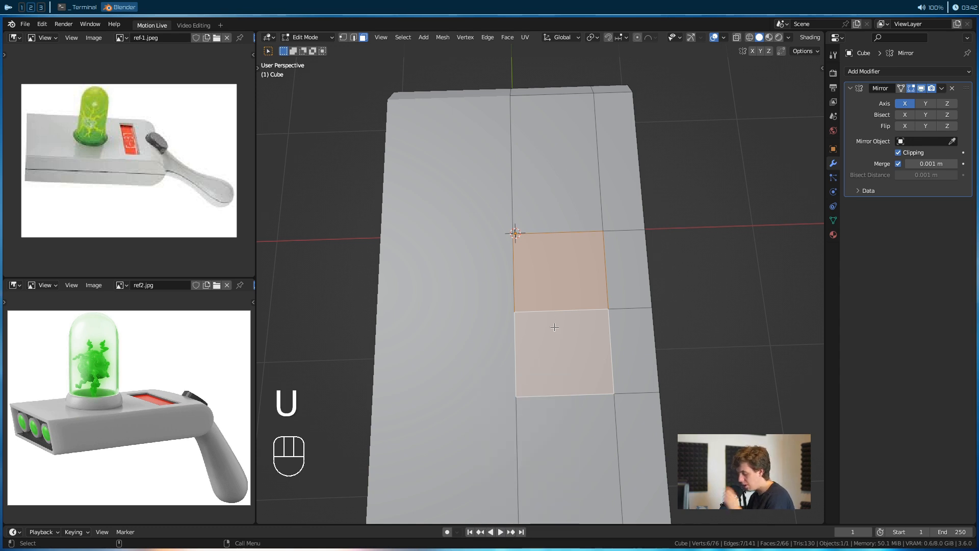
pyautogui.press('i')
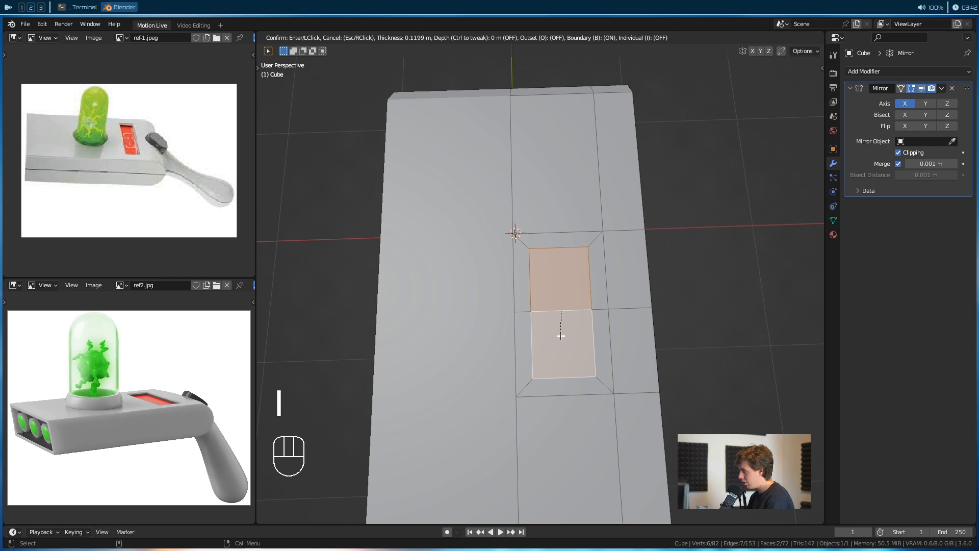
pyautogui.click(567, 275)
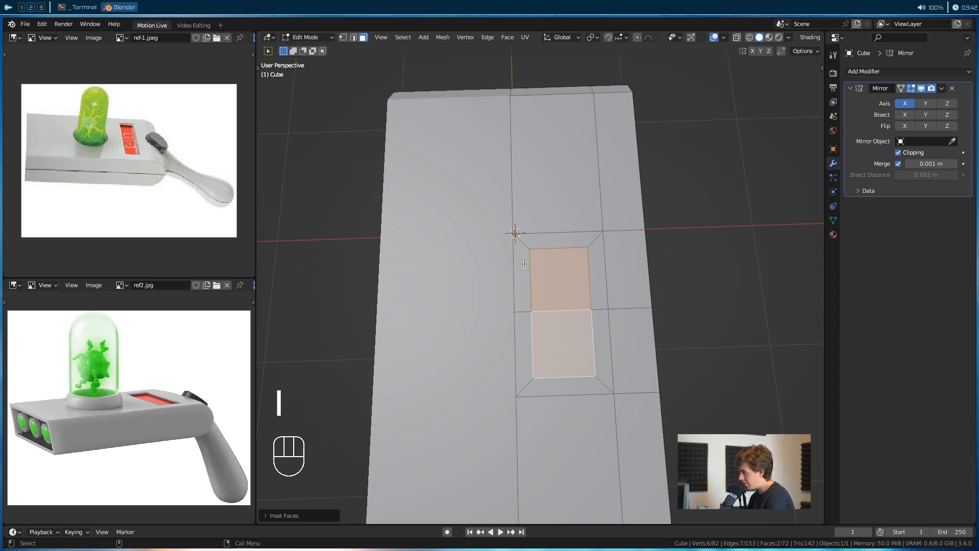
# Undo the inset of the two top faces and the last face selection
pyautogui.scroll(-6, 448, 277)
pyautogui.keyDown('alt'); pyautogui.moveTo(529, 379); pyautogui.dragTo(523, 345); pyautogui.keyUp('alt')
pyautogui.scroll(3, 525, 332)
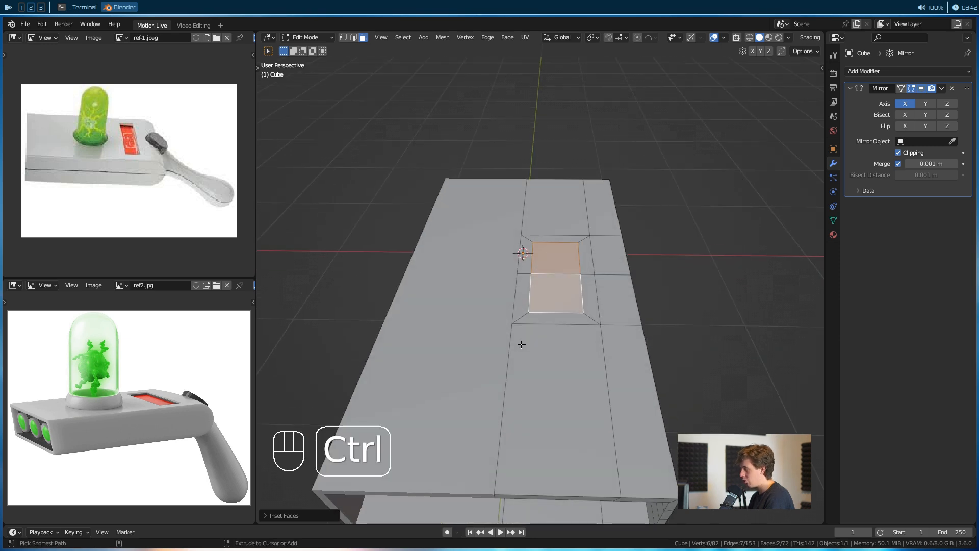
pyautogui.hotkey('ctrl', 'z')
pyautogui.hotkey('ctrl', 'z')
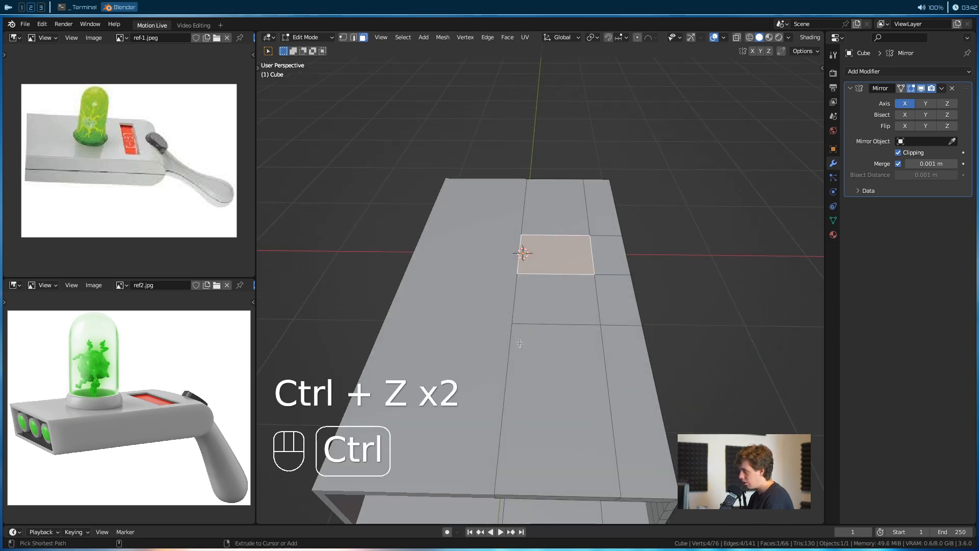
# Apply the body's Mirror modifier in Object Mode and return to editing the mesh
pyautogui.click(692, 274)
pyautogui.press('Tab')
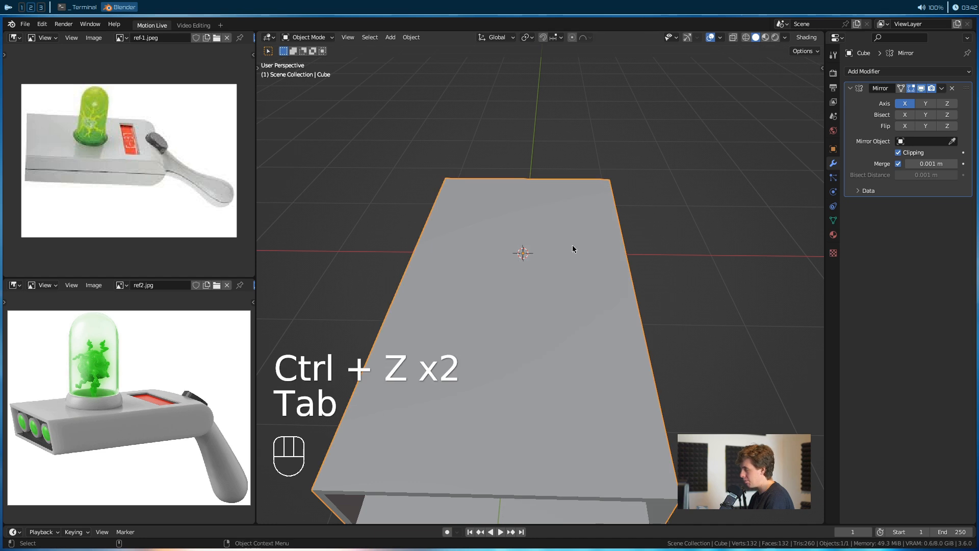
pyautogui.keyDown('alt'); pyautogui.moveTo(516, 310); pyautogui.dragTo(508, 280); pyautogui.keyUp('alt')
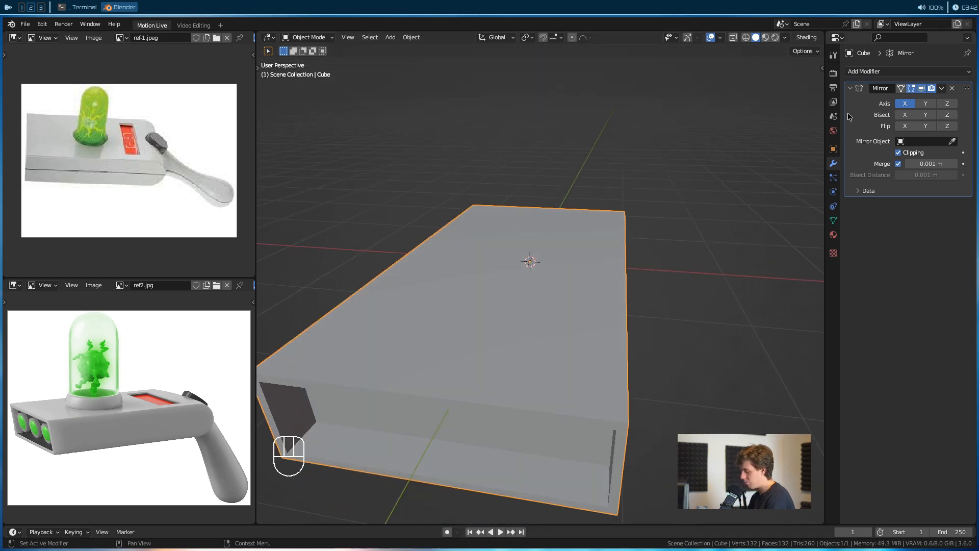
pyautogui.hotkey('ctrl', 'a')
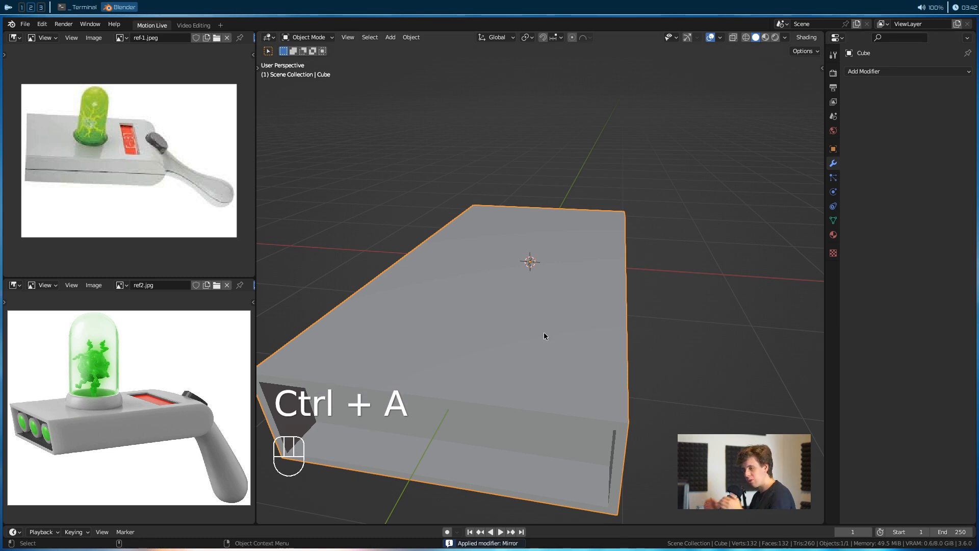
pyautogui.press('Tab')
pyautogui.keyDown('alt'); pyautogui.moveTo(510, 339); pyautogui.dragTo(454, 335); pyautogui.keyUp('alt')
pyautogui.keyDown('alt'); pyautogui.moveTo(453, 336); pyautogui.dragTo(627, 341); pyautogui.keyUp('alt')
pyautogui.click(482, 330)
pyautogui.press('g')
pyautogui.rightClick(516, 346)
# Select the four middle faces on the body's top and inset them together by about 0.2 m
pyautogui.press('3')
pyautogui.click(556, 263)
pyautogui.keyDown('shift'); pyautogui.click(482, 278); pyautogui.keyUp('shift')
pyautogui.keyDown('shift'); pyautogui.click(520, 333); pyautogui.keyUp('shift')
pyautogui.keyDown('shift'); pyautogui.click(563, 330); pyautogui.keyUp('shift')
pyautogui.keyDown('alt'); pyautogui.moveTo(564, 330); pyautogui.dragTo(542, 354); pyautogui.keyUp('alt')
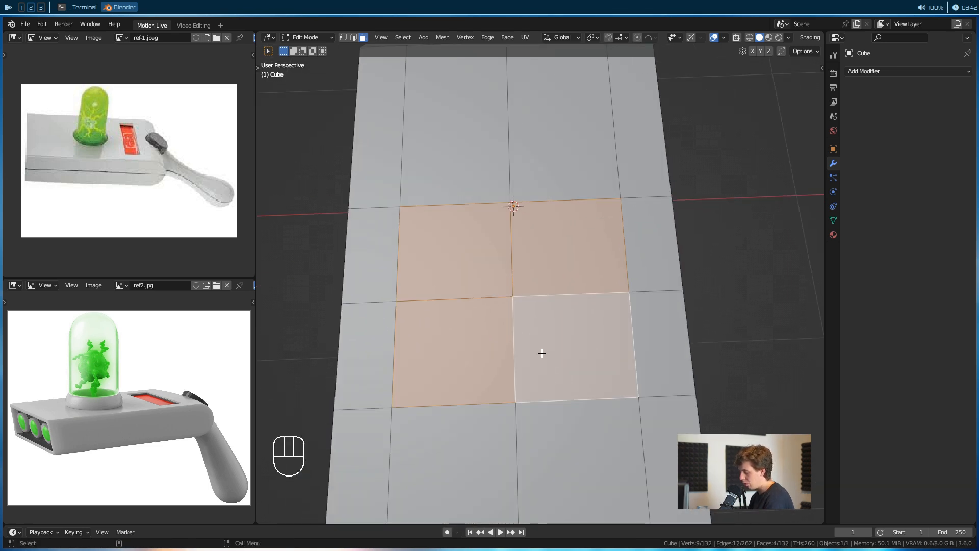
pyautogui.press('i')
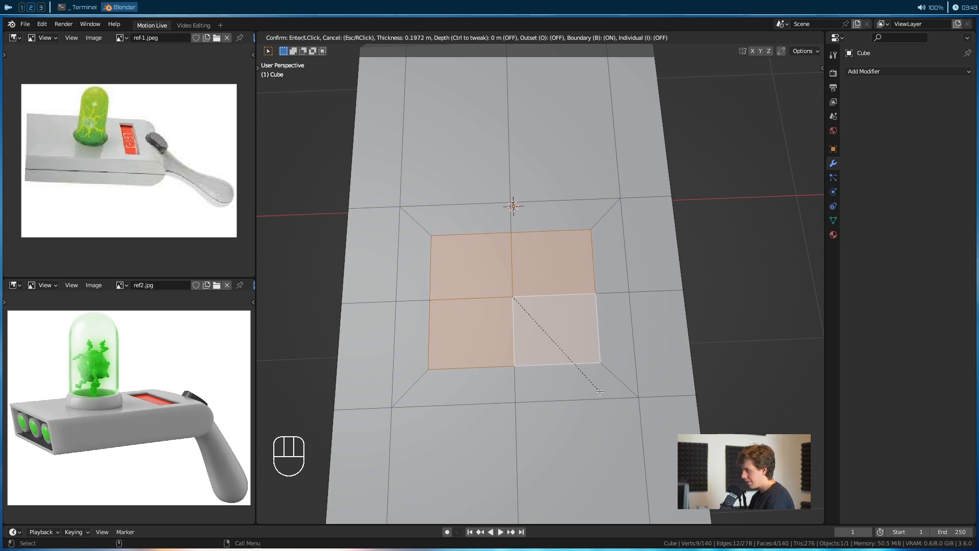
pyautogui.click(600, 391)
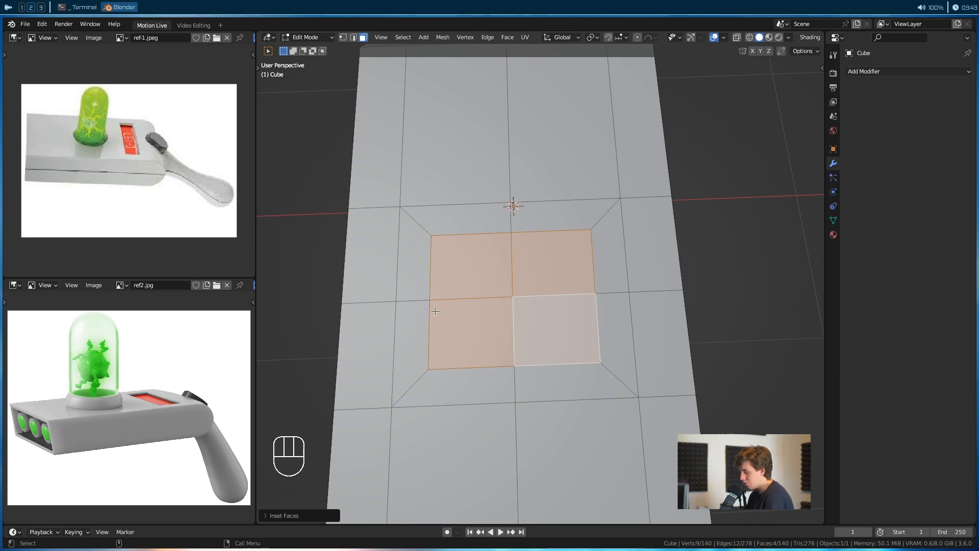
# Scale the four inset top faces down slightly and round them with To Sphere at factor 1.0
pyautogui.press('s')
pyautogui.click(589, 387)
pyautogui.click(443, 38)
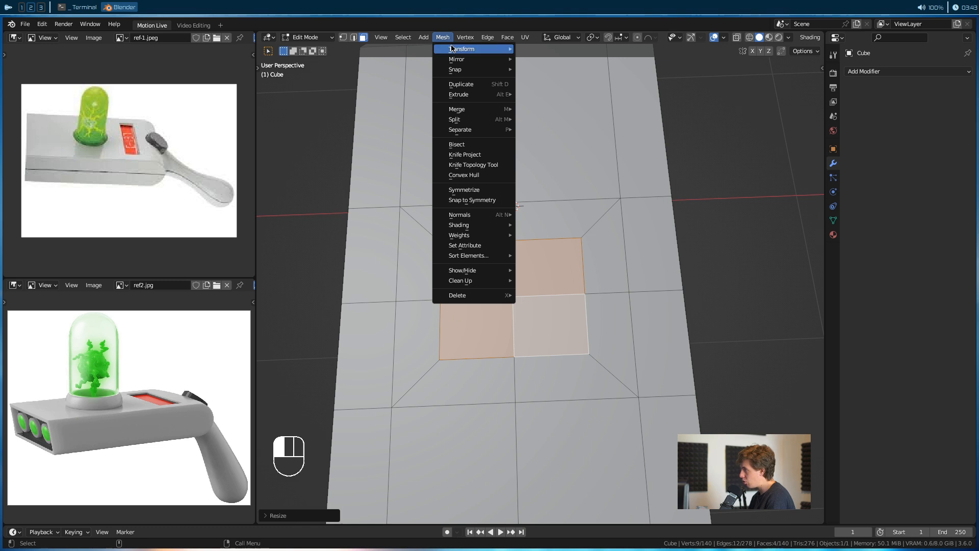
pyautogui.moveTo(453, 48)
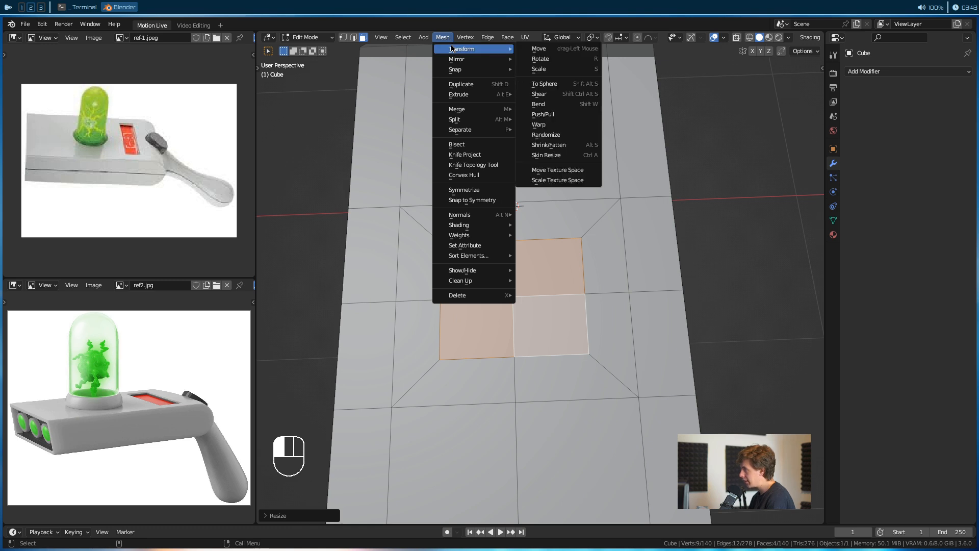
pyautogui.click(552, 85)
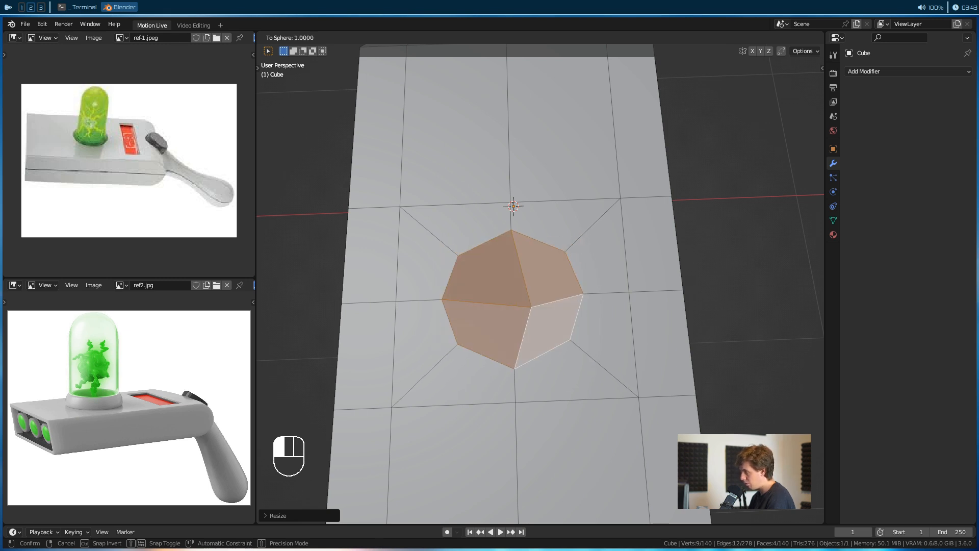
pyautogui.click(664, 146)
pyautogui.click(286, 515)
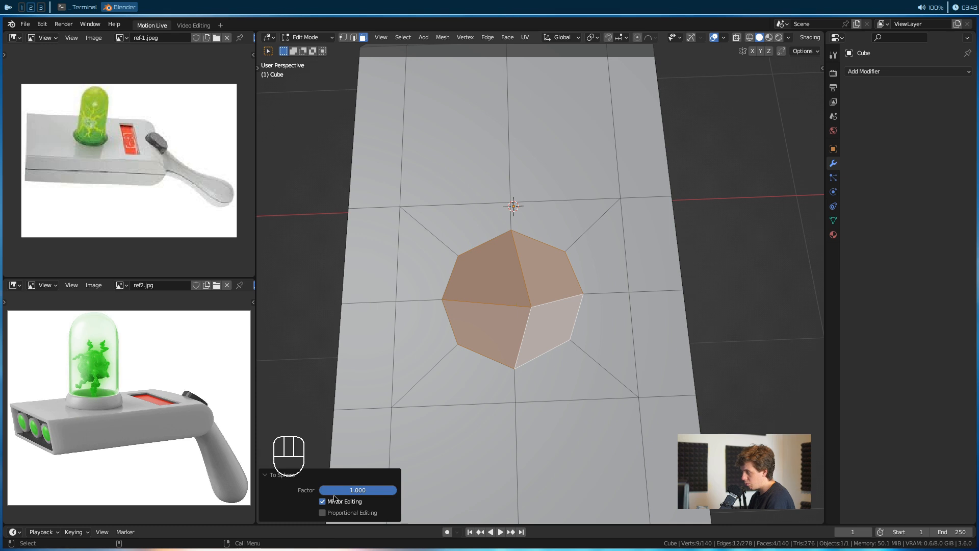
pyautogui.click(265, 480)
# Delete the centre vertex of the rounded faces to open a hole in the body's top
pyautogui.scroll(3, 524, 377)
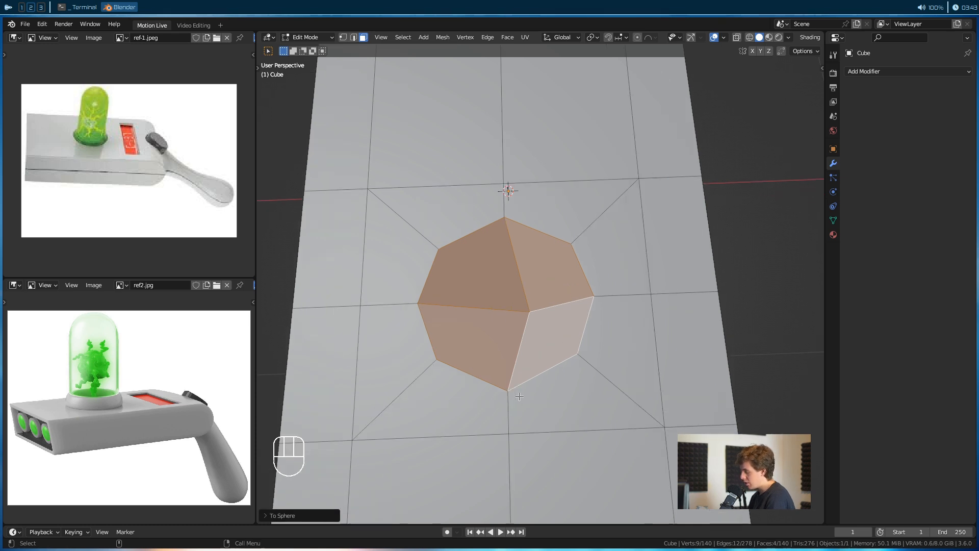
pyautogui.moveTo(524, 376); pyautogui.dragTo(521, 328, button='middle')
pyautogui.press('1')
pyautogui.click(539, 318)
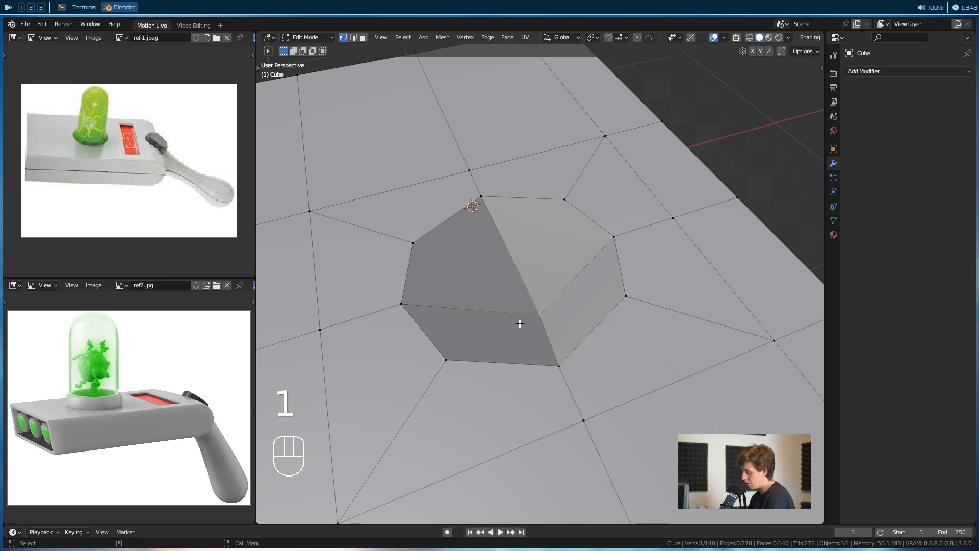
pyautogui.press('x')
pyautogui.click(521, 325)
# Select the hole's boundary edge loop and scale it up until it nearly reaches the surrounding edges
pyautogui.keyDown('alt'); pyautogui.moveTo(496, 319); pyautogui.dragTo(558, 287); pyautogui.keyUp('alt')
pyautogui.press('2')
pyautogui.doubleClick(576, 279)
pyautogui.scroll(-4, 560, 348)
pyautogui.press('s')
pyautogui.keyDown('alt'); pyautogui.moveTo(637, 291); pyautogui.dragTo(465, 343); pyautogui.keyUp('alt')
pyautogui.click(570, 363)
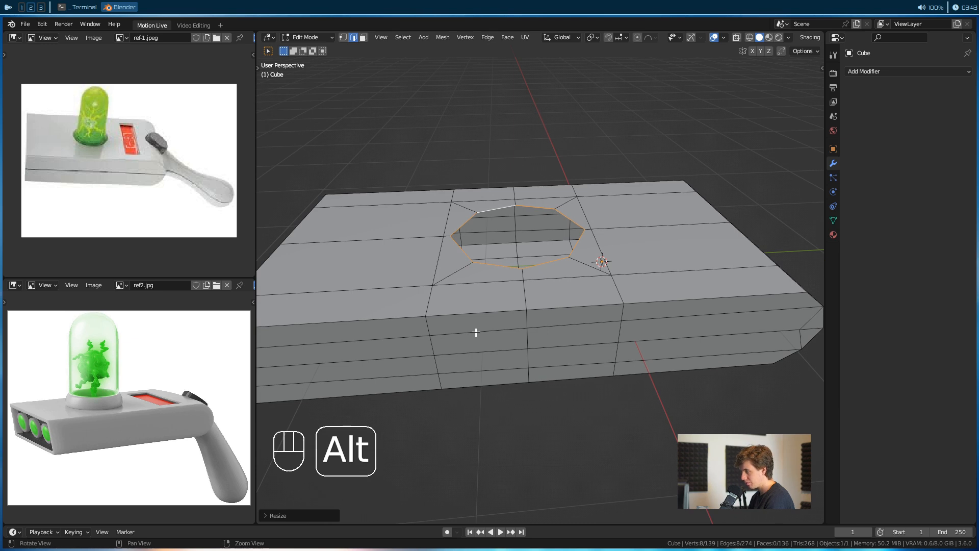
# Fill the octagonal hole with a single face and extrude it down into the body by about 0.09 m
pyautogui.scroll(2, 542, 221)
pyautogui.keyDown('alt'); pyautogui.moveTo(542, 228); pyautogui.dragTo(488, 265); pyautogui.keyUp('alt')
pyautogui.scroll(2, 541, 258)
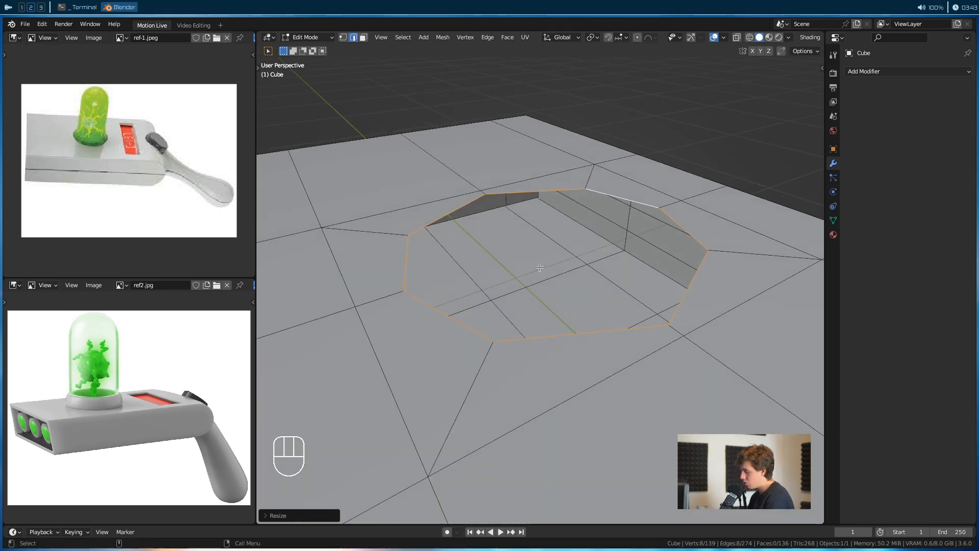
pyautogui.press('f')
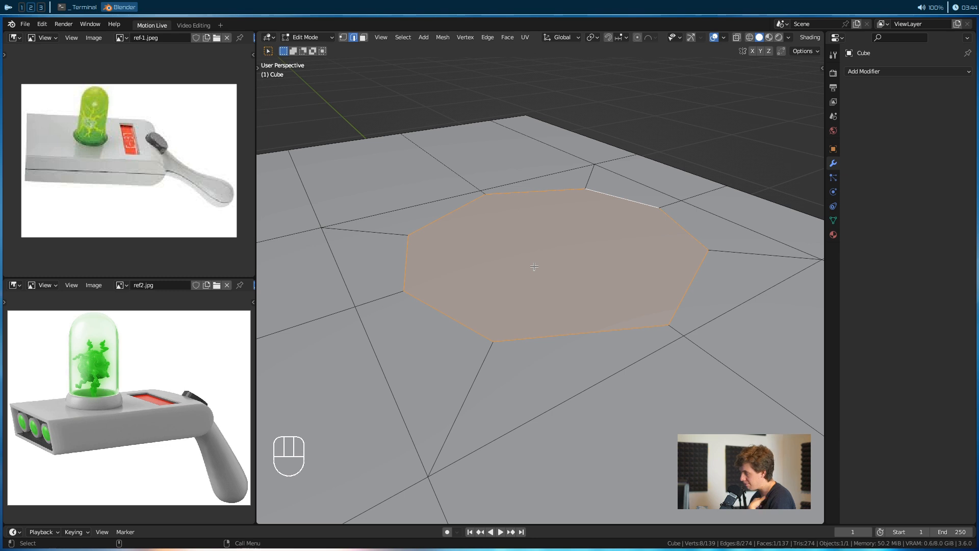
pyautogui.press('e')
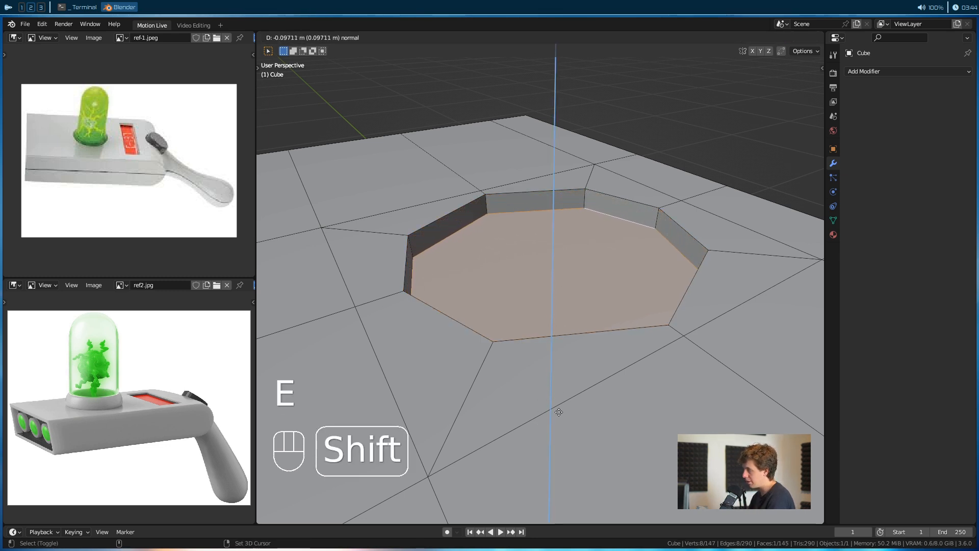
pyautogui.click(567, 343)
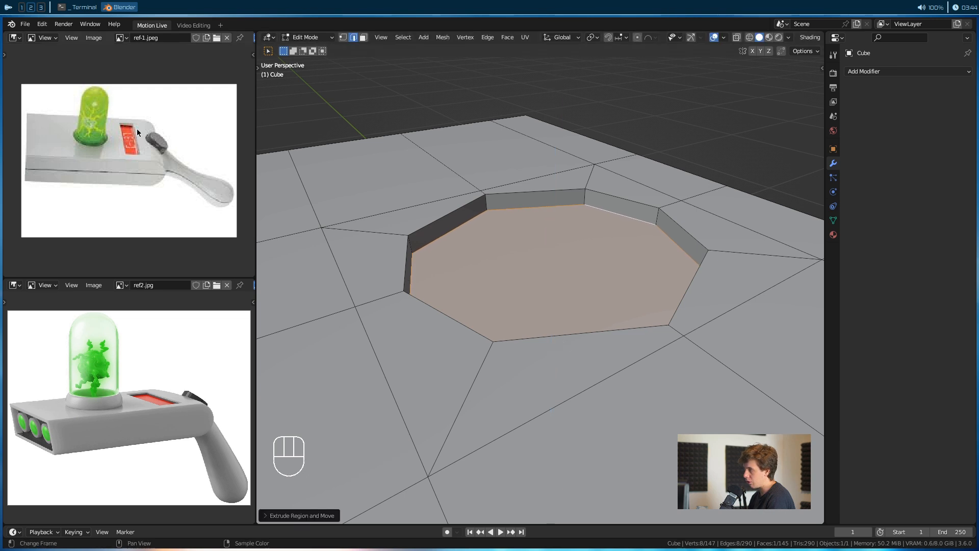
# Add two crosswise loop cuts between the octagonal recess and the body's rounded end
pyautogui.scroll(-6, 612, 291)
pyautogui.keyDown('alt'); pyautogui.moveTo(546, 309); pyautogui.dragTo(558, 281); pyautogui.keyUp('alt')
pyautogui.keyDown('alt'); pyautogui.moveTo(651, 273); pyautogui.dragTo(657, 307); pyautogui.keyUp('alt')
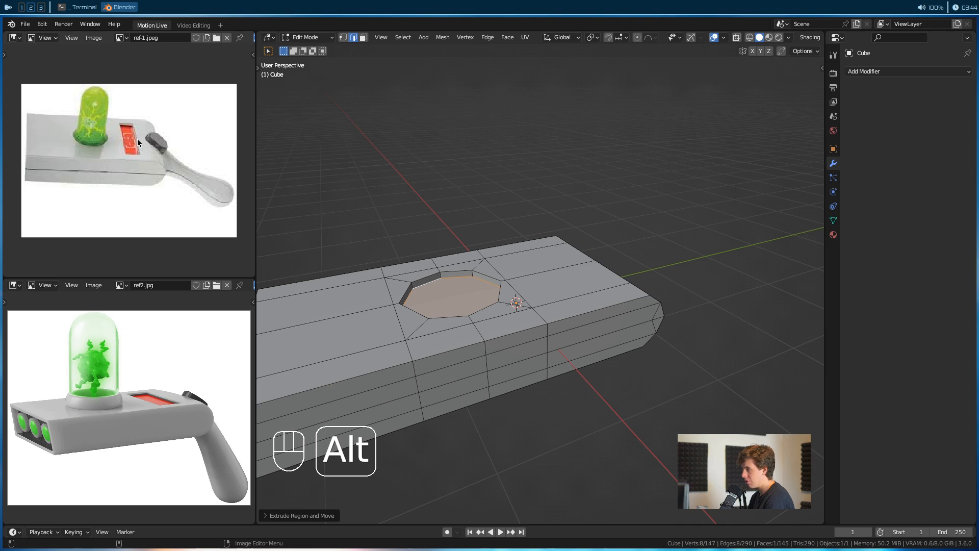
pyautogui.keyDown('alt'); pyautogui.moveTo(598, 378); pyautogui.dragTo(569, 404); pyautogui.keyUp('alt')
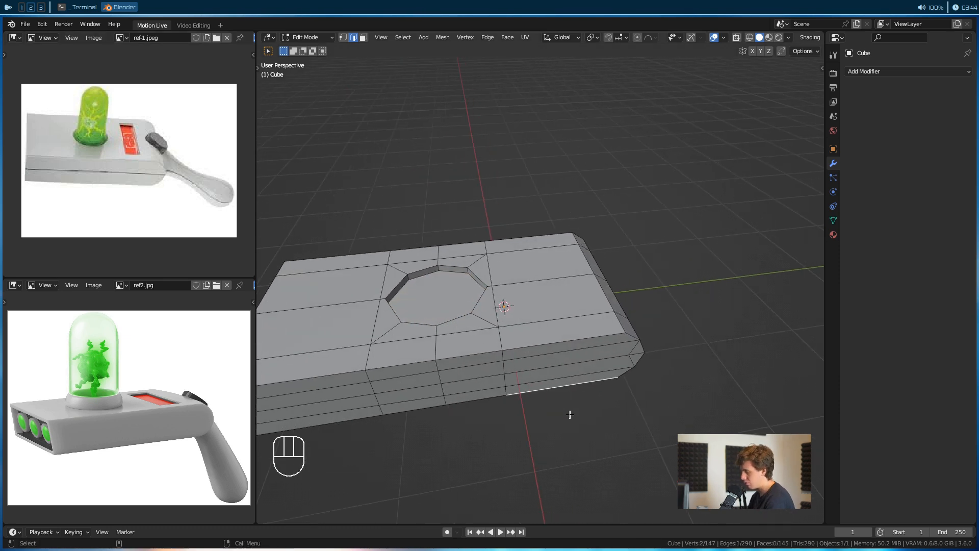
pyautogui.hotkey('ctrl', 'r')
pyautogui.click(539, 343)
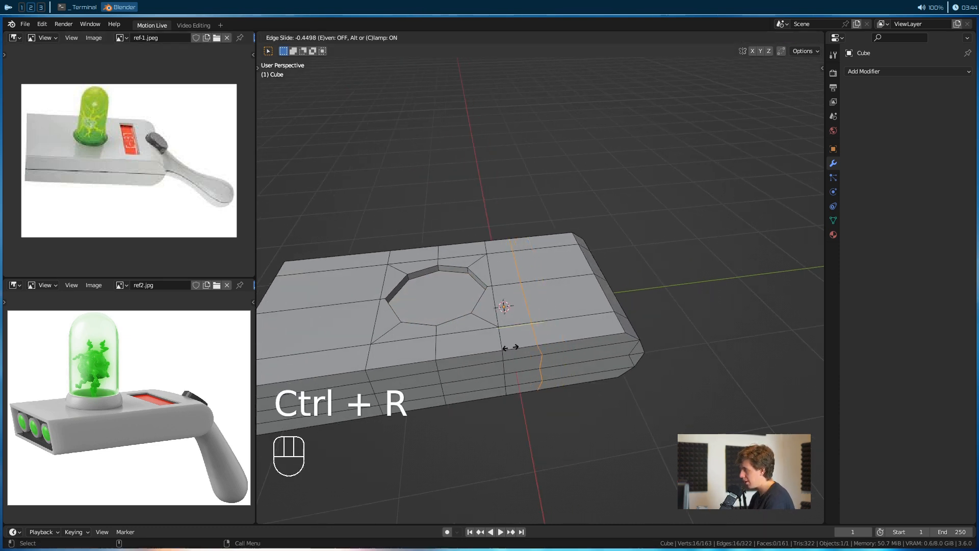
pyautogui.click(511, 347)
pyautogui.hotkey('ctrl', 'r')
pyautogui.click(563, 343)
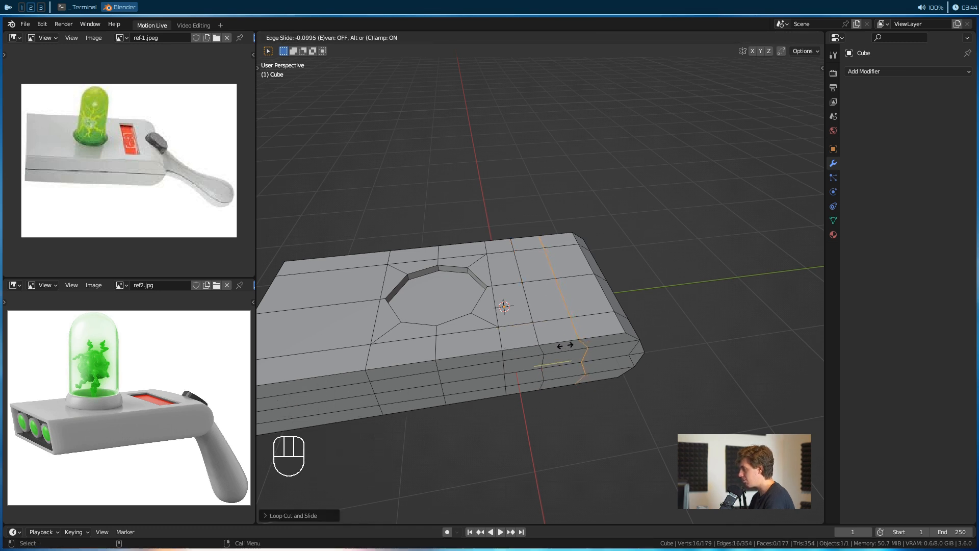
pyautogui.click(564, 345)
# Add two lengthwise loop cuts, one near each long side of the body's top
pyautogui.keyDown('alt'); pyautogui.moveTo(605, 399); pyautogui.dragTo(497, 321); pyautogui.keyUp('alt')
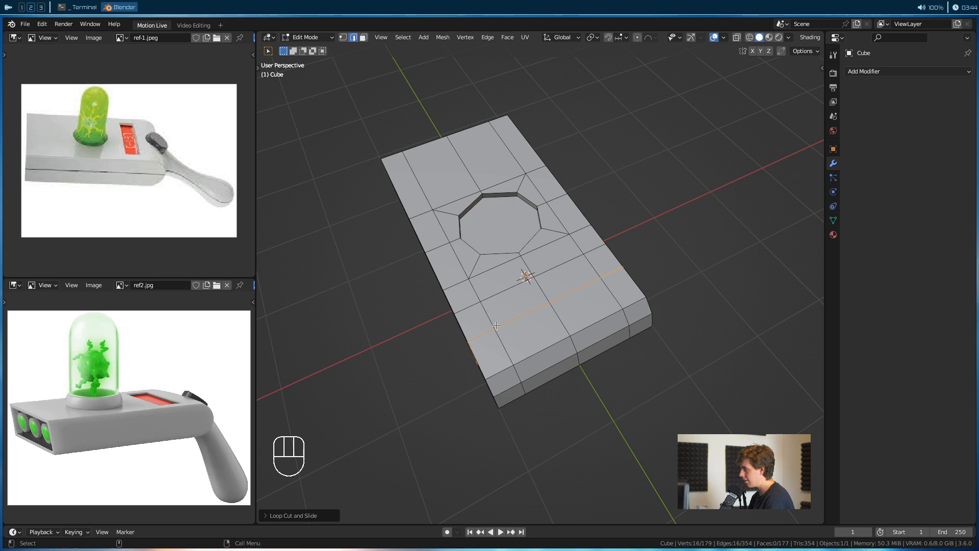
pyautogui.keyDown('alt'); pyautogui.moveTo(460, 377); pyautogui.dragTo(433, 371); pyautogui.keyUp('alt')
pyautogui.hotkey('ctrl', 'r')
pyautogui.click(469, 324)
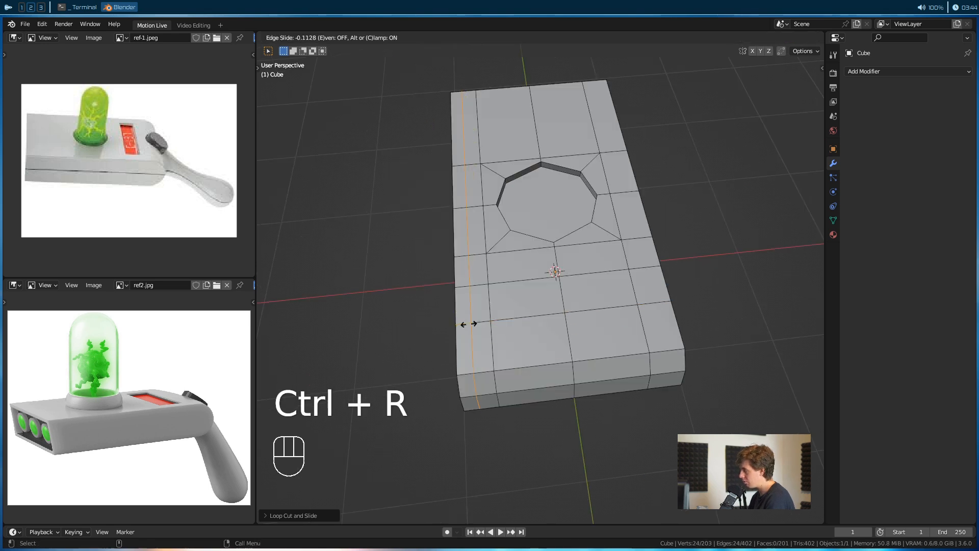
pyautogui.click(468, 323)
pyautogui.hotkey('ctrl', 'r')
pyautogui.click(652, 322)
pyautogui.click(652, 322)
# Select the strip of four top faces between the two crosswise cuts and try to extrude it
pyautogui.keyDown('alt'); pyautogui.moveTo(500, 407); pyautogui.dragTo(555, 327); pyautogui.keyUp('alt')
pyautogui.press('3')
pyautogui.scroll(2, 480, 375)
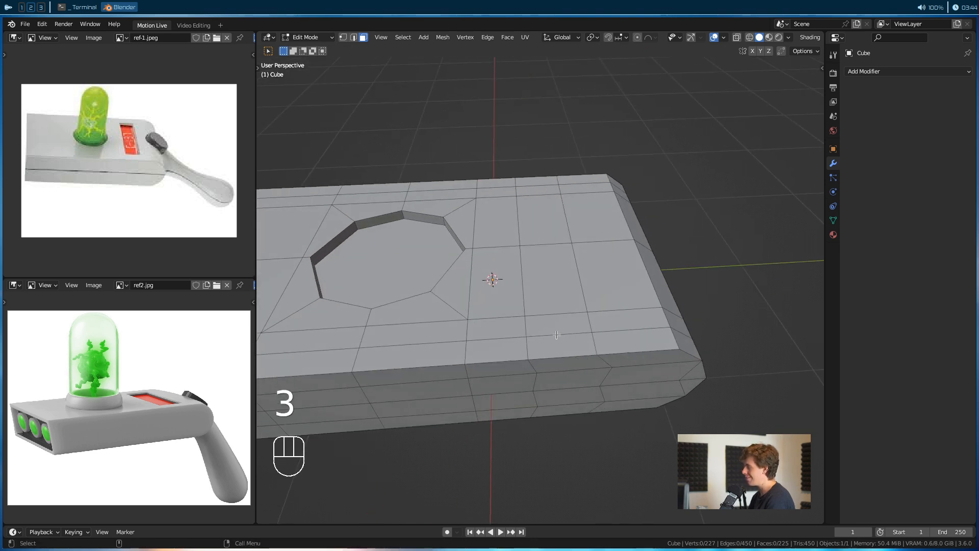
pyautogui.click(557, 327)
pyautogui.keyDown('ctrl'); pyautogui.click(539, 191); pyautogui.keyUp('ctrl')
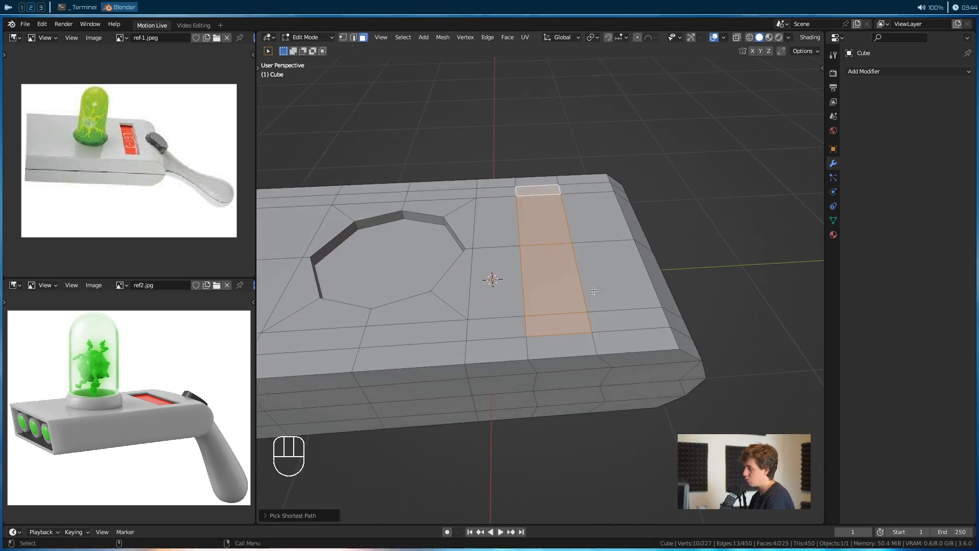
pyautogui.press('e')
pyautogui.rightClick(639, 289)
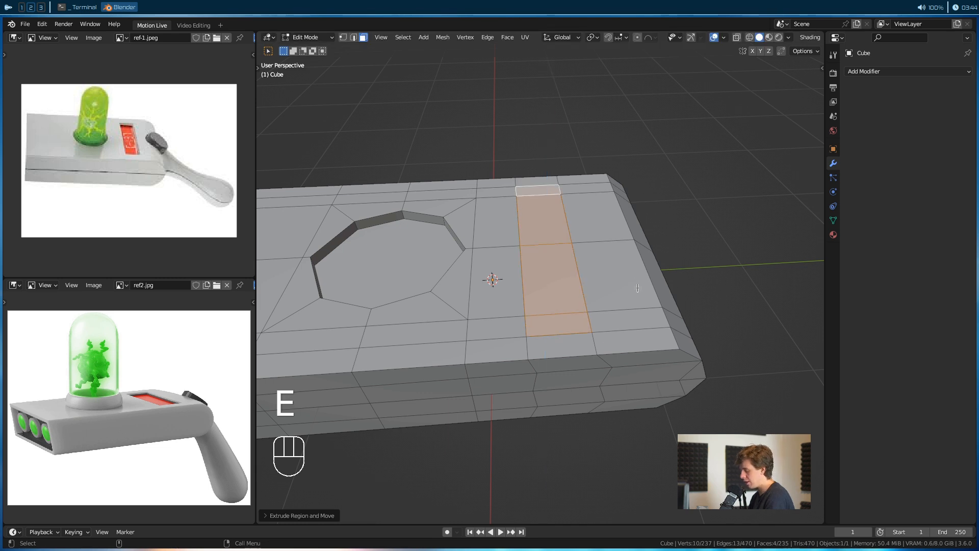
pyautogui.hotkey('ctrl', 'z')
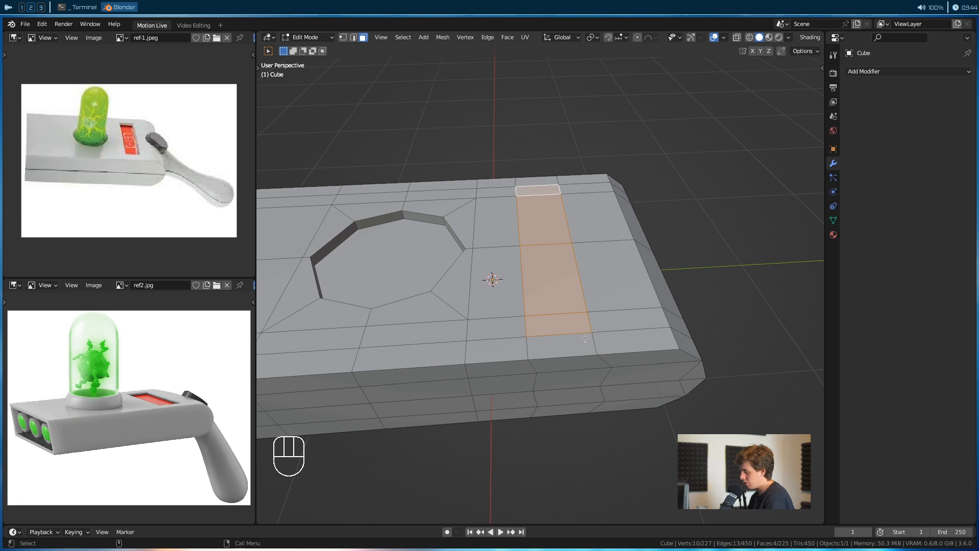
# Examine the topology around the octagonal recess by selecting its surrounding faces one after another
pyautogui.keyDown('alt'); pyautogui.moveTo(537, 380); pyautogui.dragTo(531, 337); pyautogui.keyUp('alt')
pyautogui.click(527, 316)
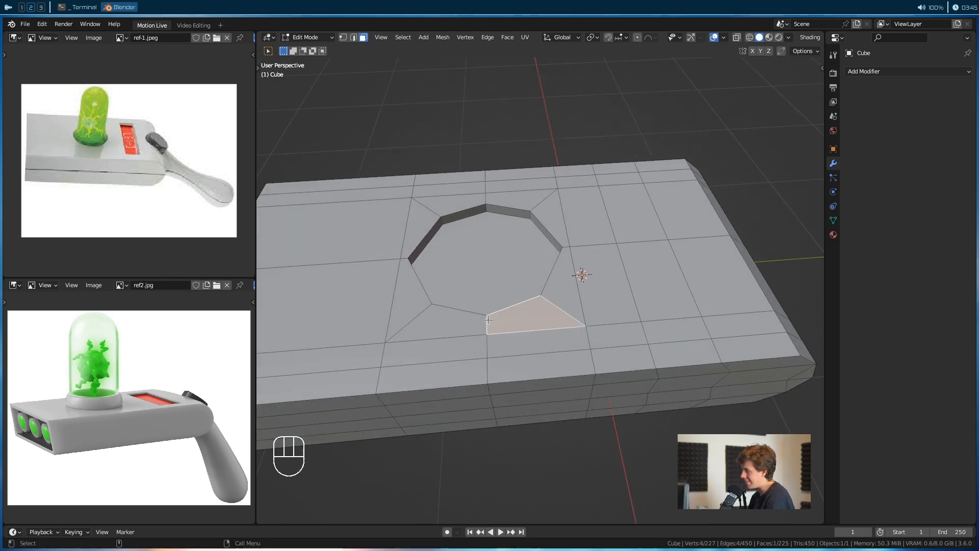
pyautogui.click(459, 326)
pyautogui.click(416, 235)
pyautogui.click(456, 204)
pyautogui.click(536, 203)
pyautogui.click(556, 220)
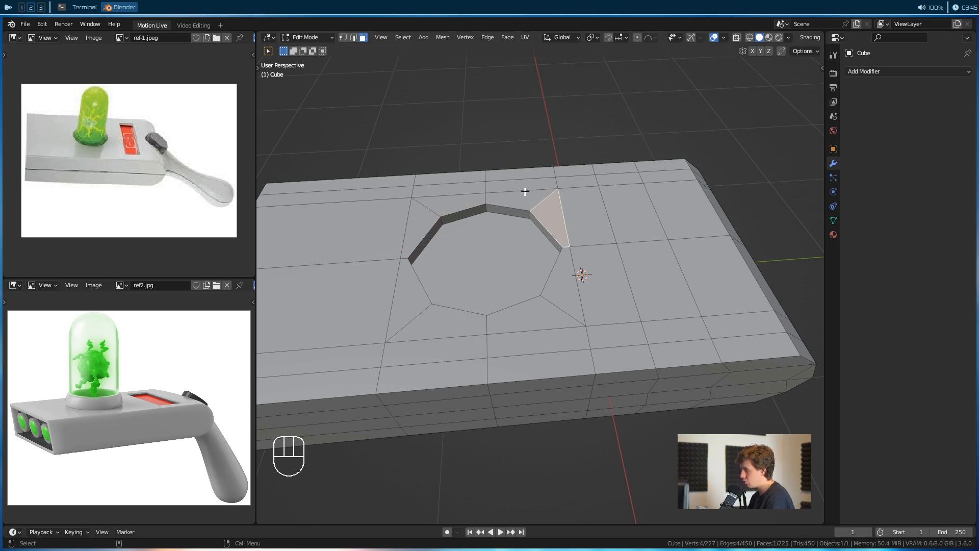
pyautogui.keyDown('alt'); pyautogui.moveTo(584, 255); pyautogui.dragTo(561, 240); pyautogui.keyUp('alt')
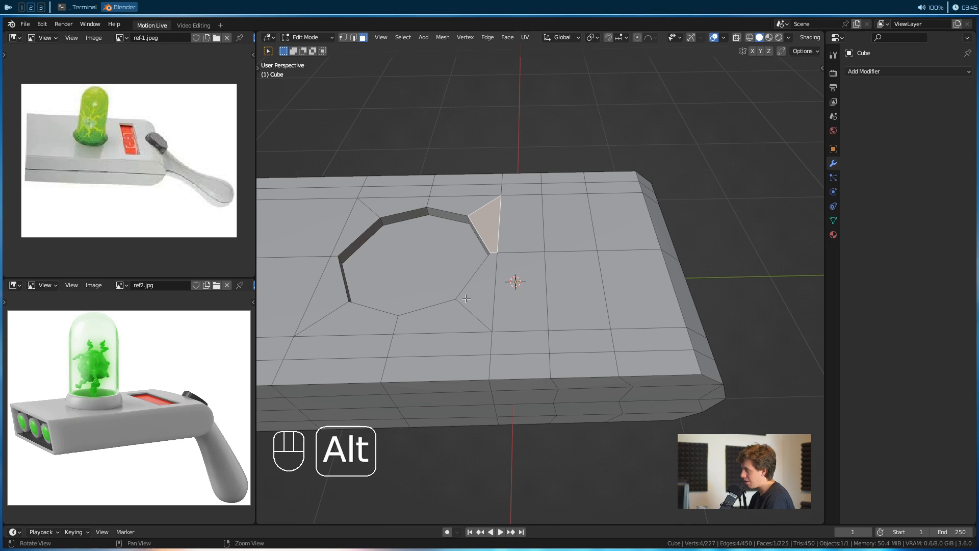
pyautogui.keyDown('alt'); pyautogui.moveTo(541, 275); pyautogui.dragTo(562, 284); pyautogui.keyUp('alt')
pyautogui.scroll(1, 562, 284)
pyautogui.click(412, 310)
pyautogui.click(485, 339)
pyautogui.click(540, 338)
pyautogui.click(591, 309)
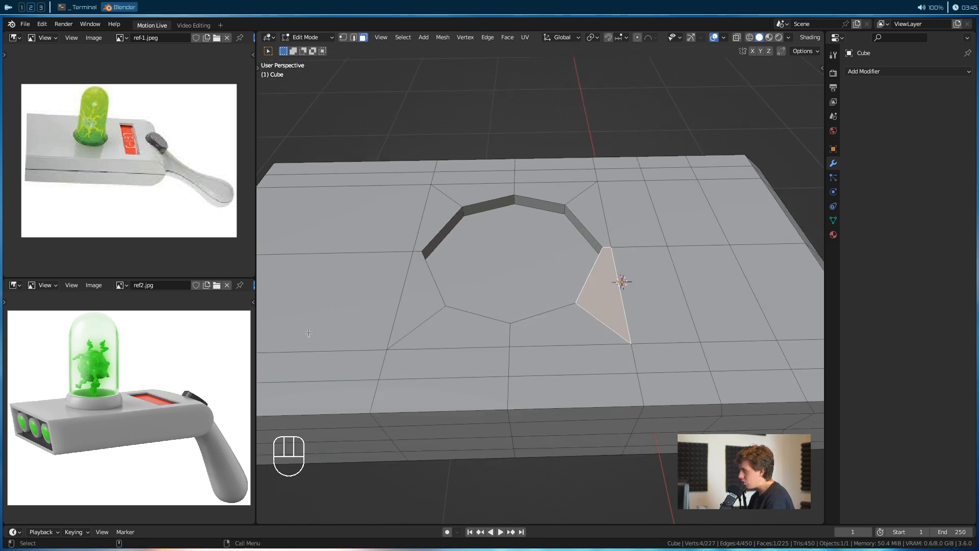
pyautogui.click(452, 337)
pyautogui.click(422, 304)
pyautogui.click(423, 241)
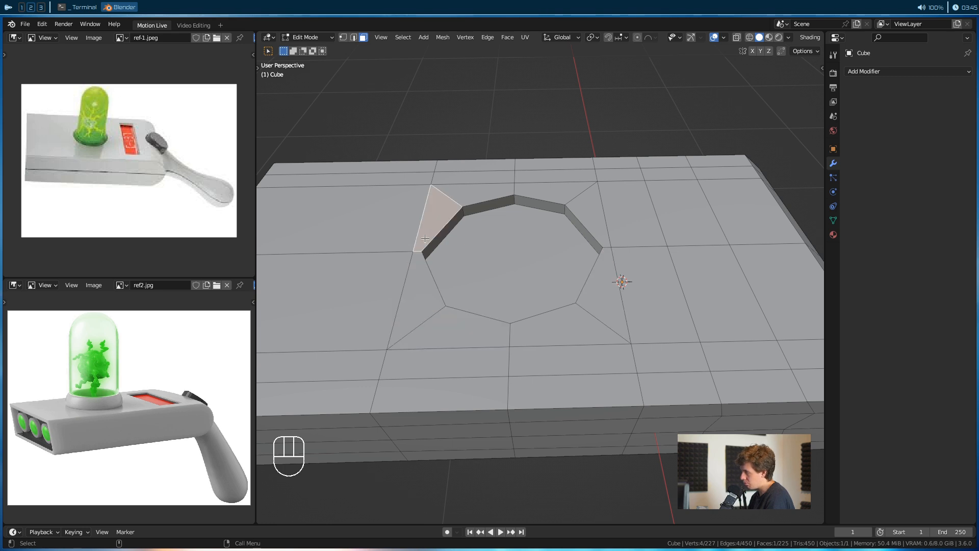
pyautogui.keyDown('alt'); pyautogui.keyDown('shift'); pyautogui.moveTo(574, 277); pyautogui.dragTo(400, 275); pyautogui.keyUp('shift'); pyautogui.keyUp('alt')
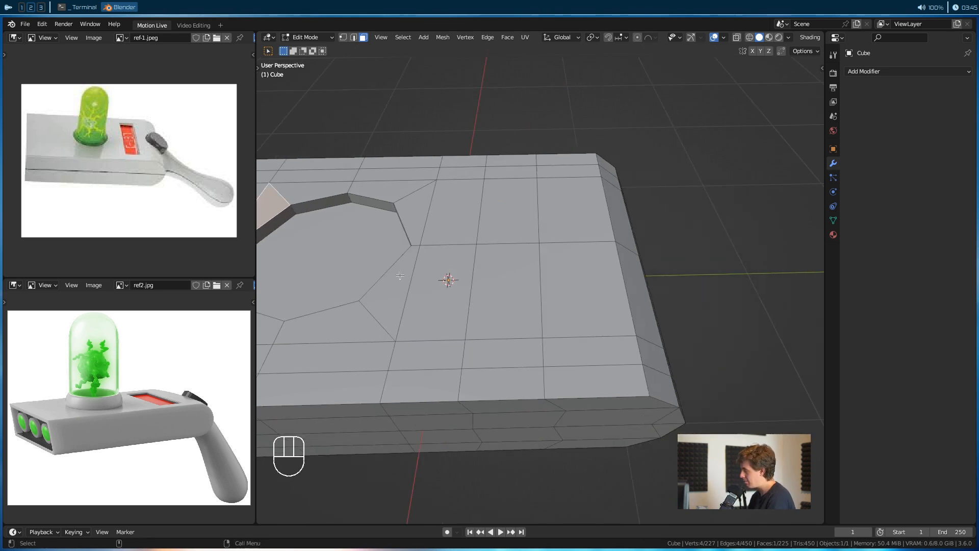
# Try extruding the four-face strip between the crosswise cuts directly into the body, and undo the extrusion
pyautogui.click(523, 296)
pyautogui.click(510, 347)
pyautogui.keyDown('ctrl'); pyautogui.click(516, 173); pyautogui.keyUp('ctrl')
pyautogui.press('e')
pyautogui.click(488, 360)
pyautogui.keyDown('alt'); pyautogui.moveTo(489, 360); pyautogui.dragTo(434, 358); pyautogui.keyUp('alt')
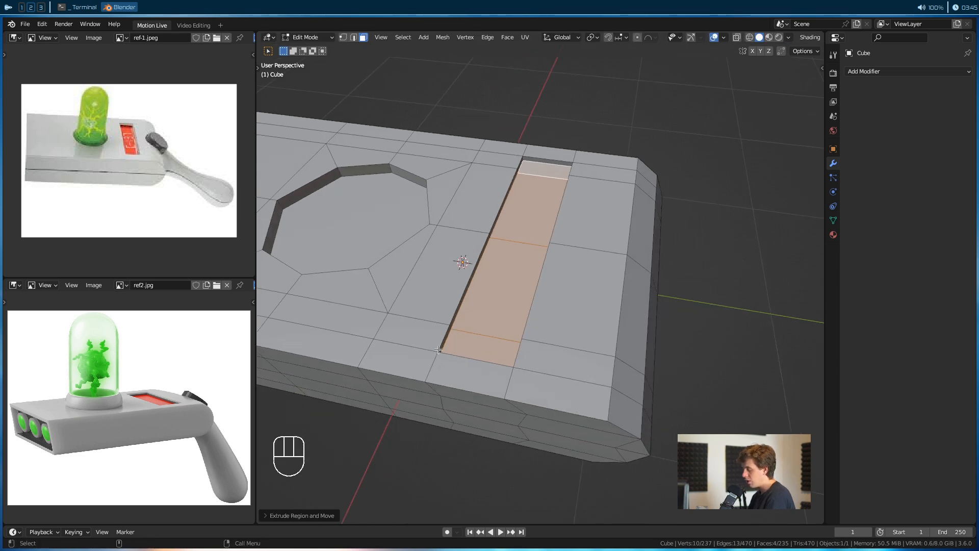
pyautogui.hotkey('ctrl', 'z')
# Inset the strip faces by about 0.024 m, extrude them into the body, and select the rim face loop
pyautogui.press('i')
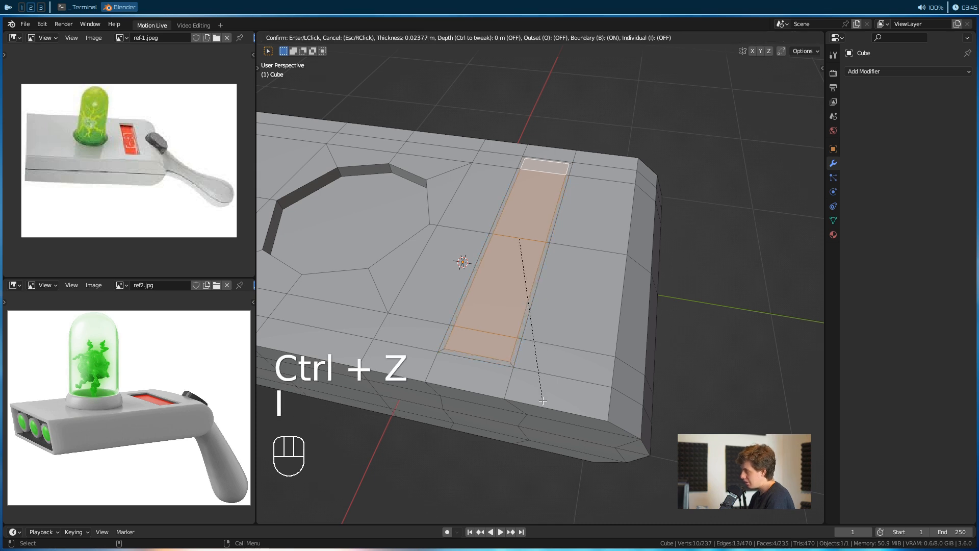
pyautogui.click(543, 401)
pyautogui.press('e')
pyautogui.click(511, 347)
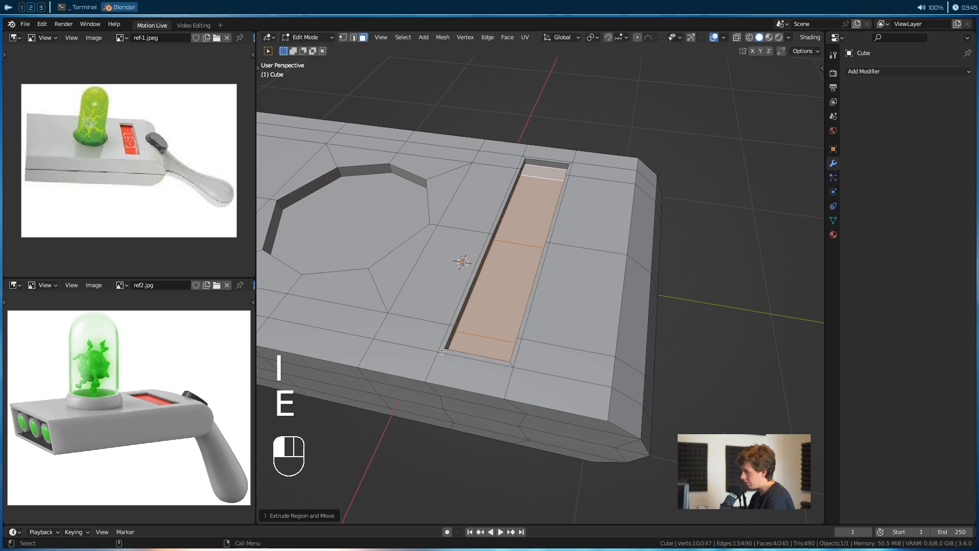
pyautogui.keyDown('alt'); pyautogui.keyDown('shift'); pyautogui.click(447, 337); pyautogui.keyUp('shift'); pyautogui.keyUp('alt')
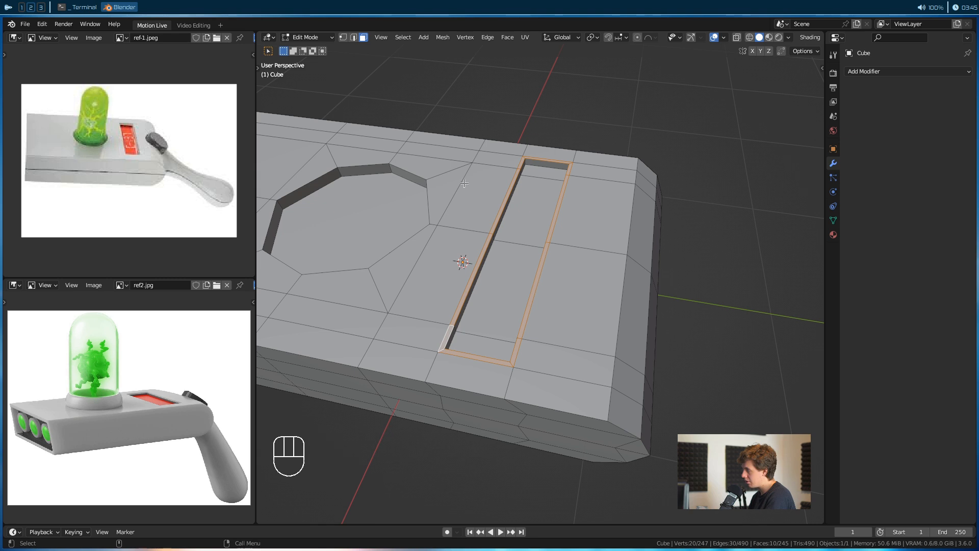
# Undo the rim selection together with the strip's extrusion, inset and face selection
pyautogui.hotkey('ctrl', 'z')
pyautogui.hotkey('ctrl', 'z')
pyautogui.hotkey('ctrl', 'z')
pyautogui.hotkey('ctrl', 'z')
pyautogui.hotkey('ctrl', 'z')
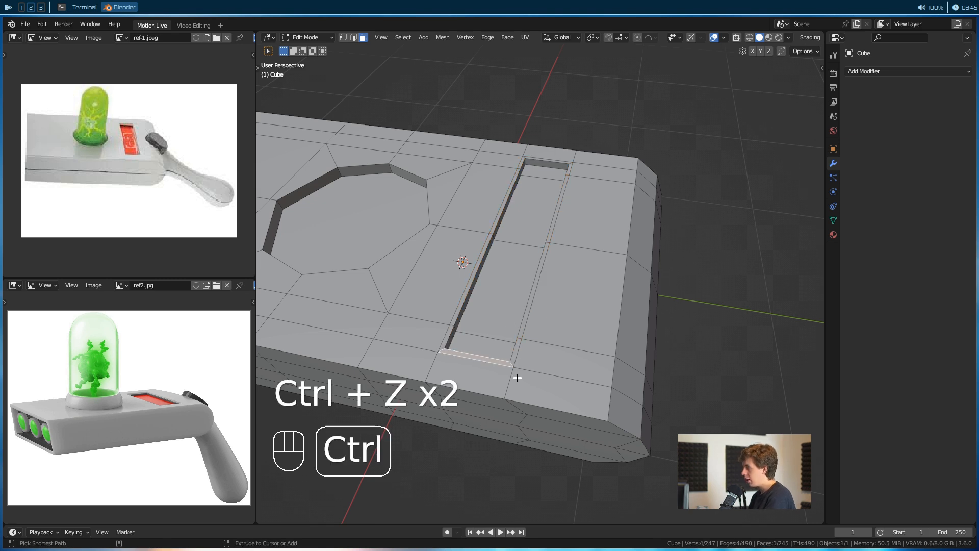
# Select the crosswise edge loop around the body that lies nearer the octagonal recess, with nothing else selected
pyautogui.keyDown('alt'); pyautogui.moveTo(510, 316); pyautogui.dragTo(484, 401); pyautogui.keyUp('alt')
pyautogui.keyDown('alt'); pyautogui.moveTo(474, 485); pyautogui.dragTo(473, 325); pyautogui.keyUp('alt')
pyautogui.click(510, 474)
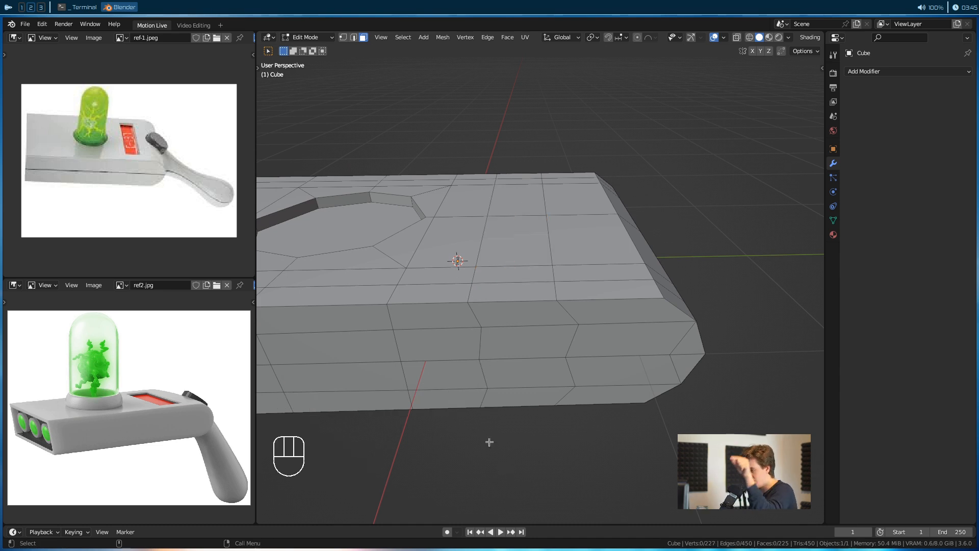
pyautogui.press('2')
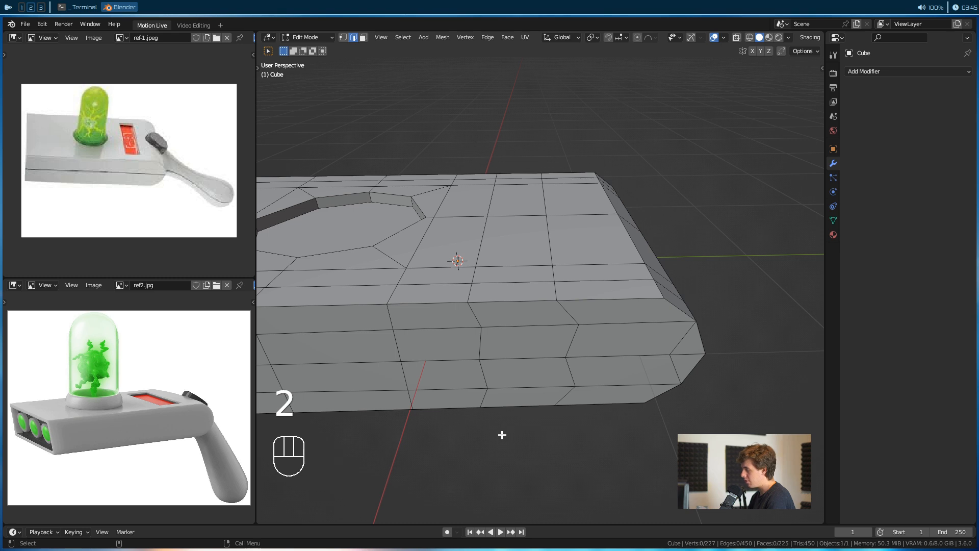
pyautogui.keyDown('alt'); pyautogui.keyDown('shift'); pyautogui.click(485, 375); pyautogui.keyUp('shift'); pyautogui.keyUp('alt')
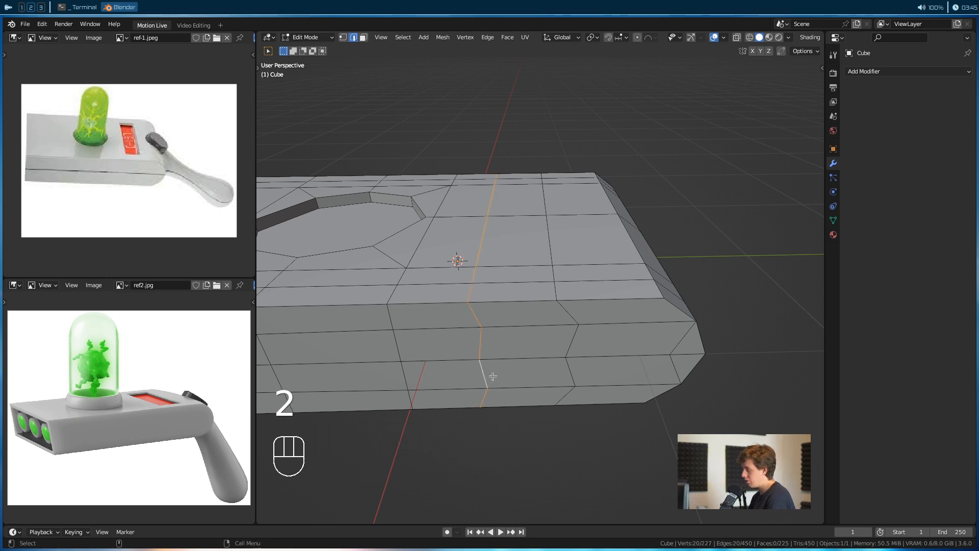
# Try scaling the selected crosswise edge loop to 0 on all axes, and undo the scaling
pyautogui.press('s')
pyautogui.press('0')
pyautogui.press('Return')
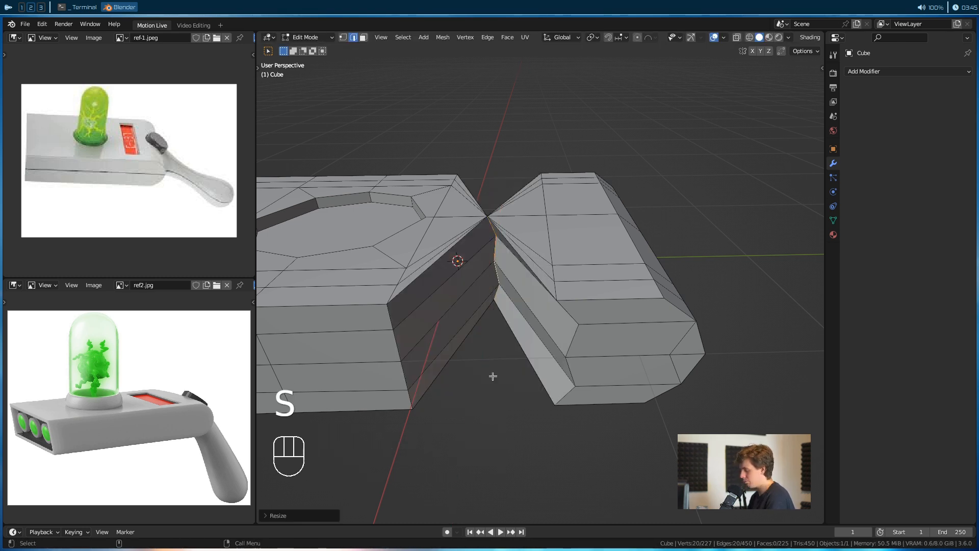
pyautogui.hotkey('ctrl', 'z')
# Straighten both crosswise edge loops bordering the display strip by scaling each to 0 along the Y axis
pyautogui.press('s')
pyautogui.press('y')
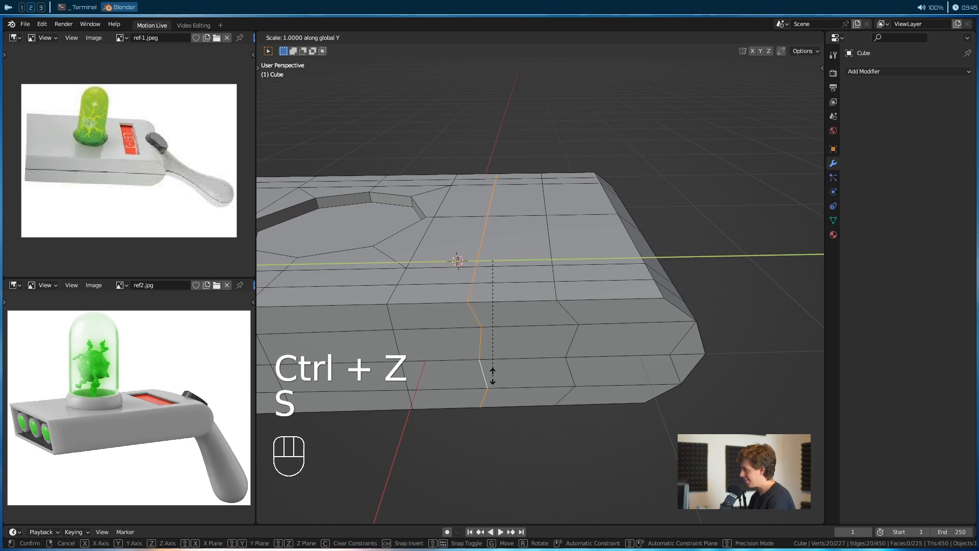
pyautogui.click(493, 375)
pyautogui.click(571, 371)
# Inset the four-face strip between the two crosswise loops on the body's top and extrude it about 0.054 m into the body
pyautogui.keyDown('alt'); pyautogui.moveTo(529, 341); pyautogui.dragTo(512, 399); pyautogui.keyUp('alt')
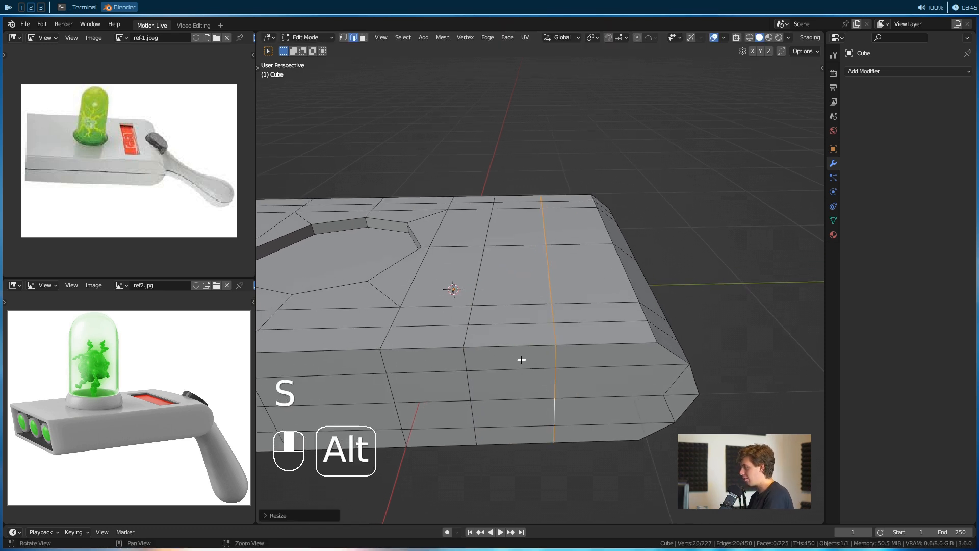
pyautogui.press('3')
pyautogui.keyDown('alt'); pyautogui.moveTo(524, 320); pyautogui.dragTo(523, 343); pyautogui.keyUp('alt')
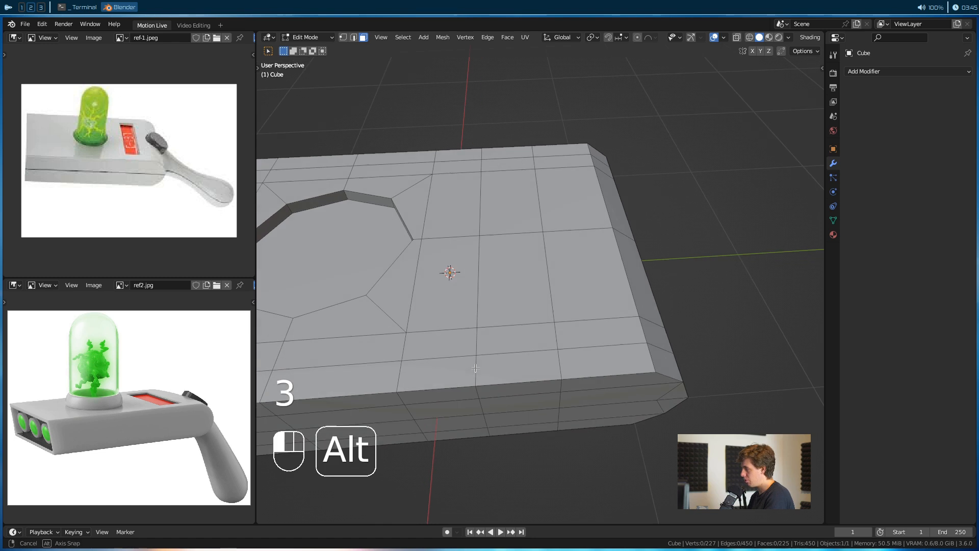
pyautogui.click(518, 339)
pyautogui.keyDown('ctrl'); pyautogui.click(525, 173); pyautogui.keyUp('ctrl')
pyautogui.keyDown('alt'); pyautogui.moveTo(520, 306); pyautogui.dragTo(513, 322); pyautogui.keyUp('alt')
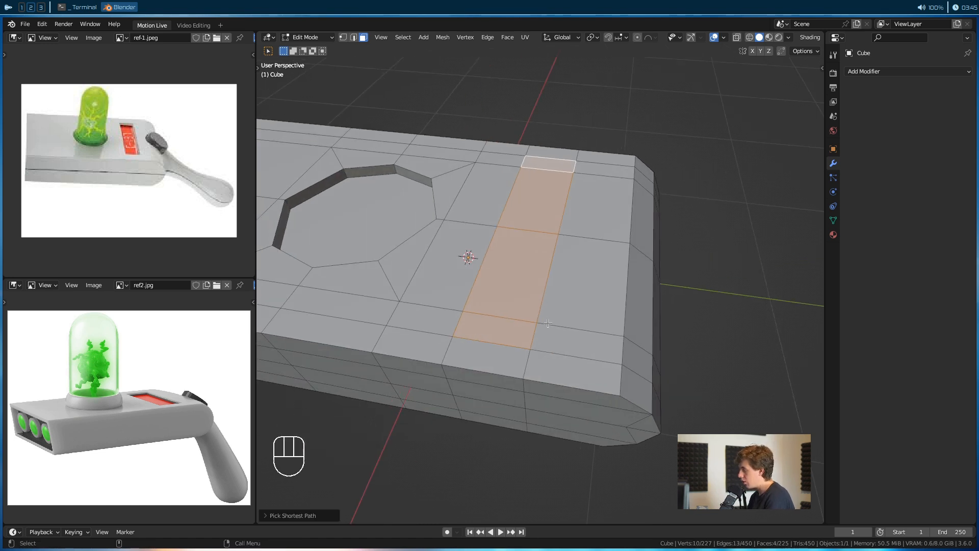
pyautogui.press('i')
pyautogui.click(539, 295)
pyautogui.press('e')
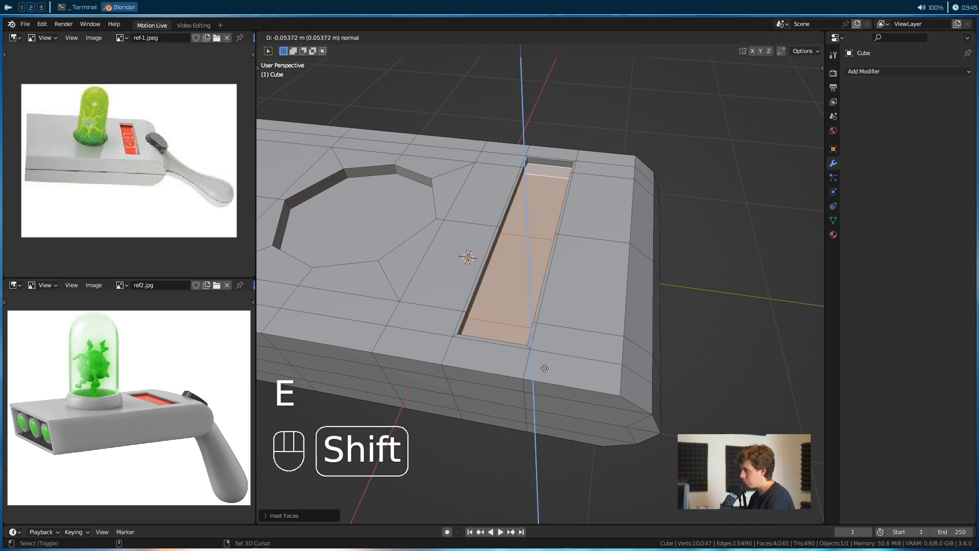
pyautogui.click(546, 369)
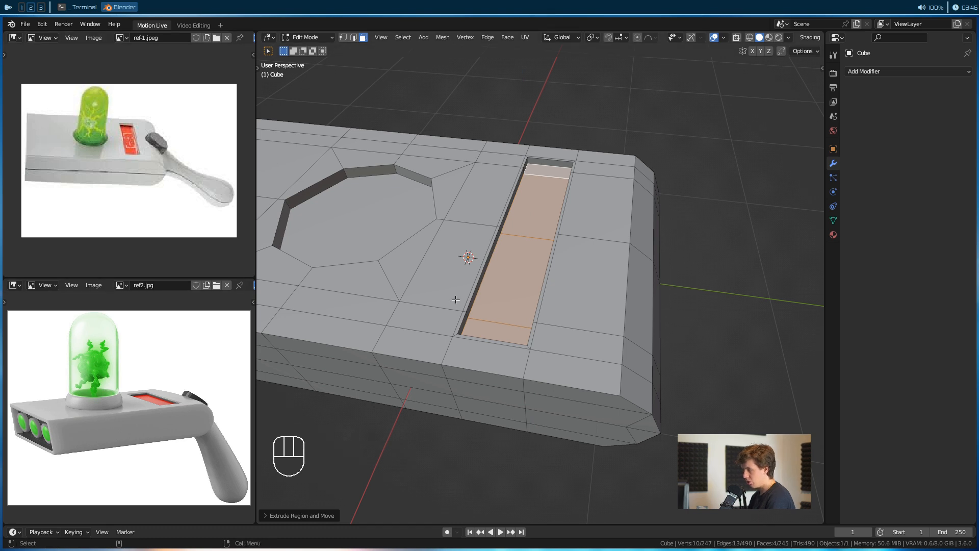
pyautogui.scroll(5, 356, 225)
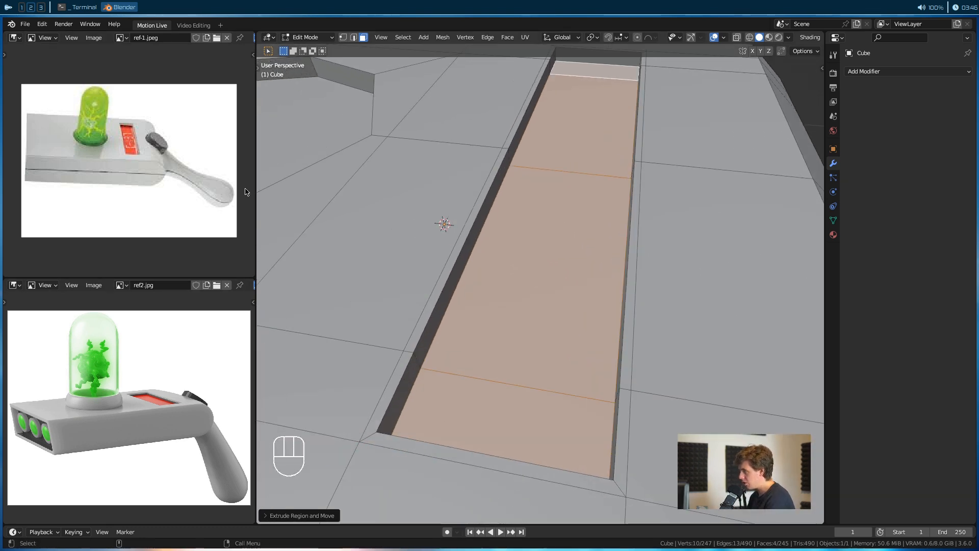
pyautogui.scroll(-4, 587, 281)
pyautogui.keyDown('alt'); pyautogui.moveTo(592, 284); pyautogui.dragTo(586, 217); pyautogui.keyUp('alt')
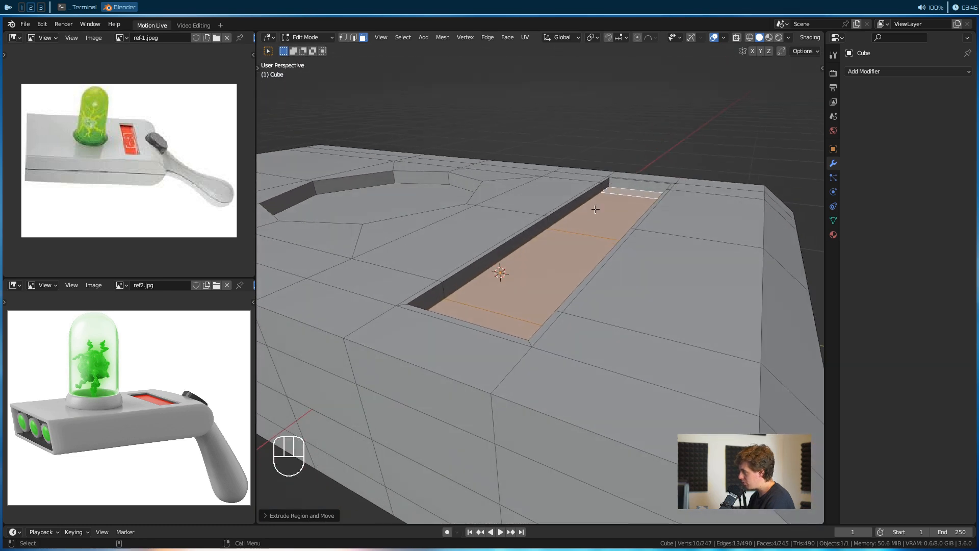
# Raise the display slot's floor slightly along the Z axis and extrude its faces in place
pyautogui.press('g')
pyautogui.press('z')
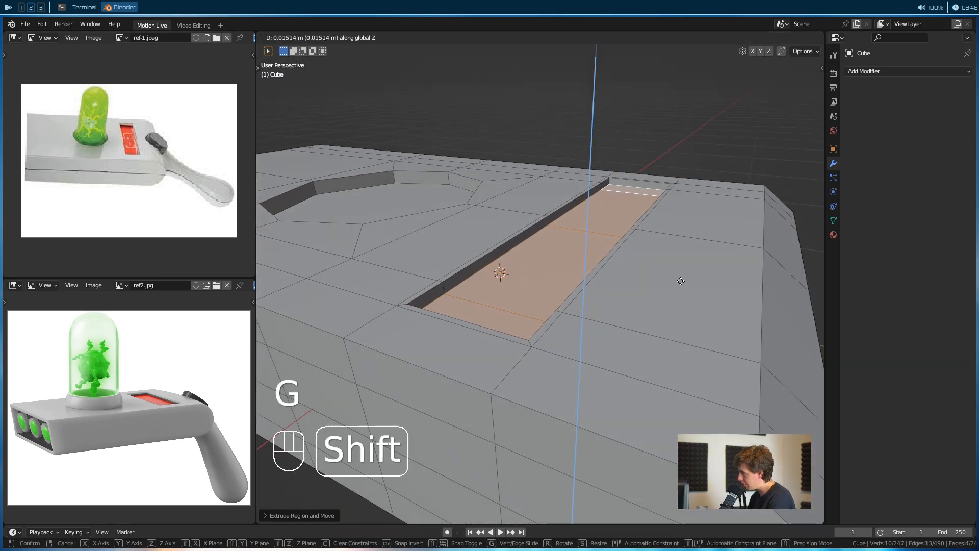
pyautogui.click(656, 268)
pyautogui.press('e')
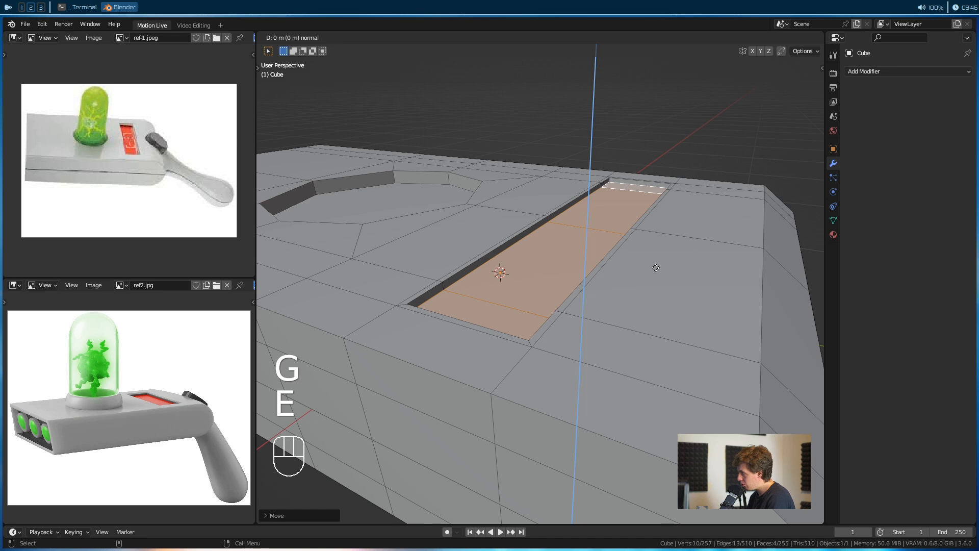
pyautogui.click(656, 268)
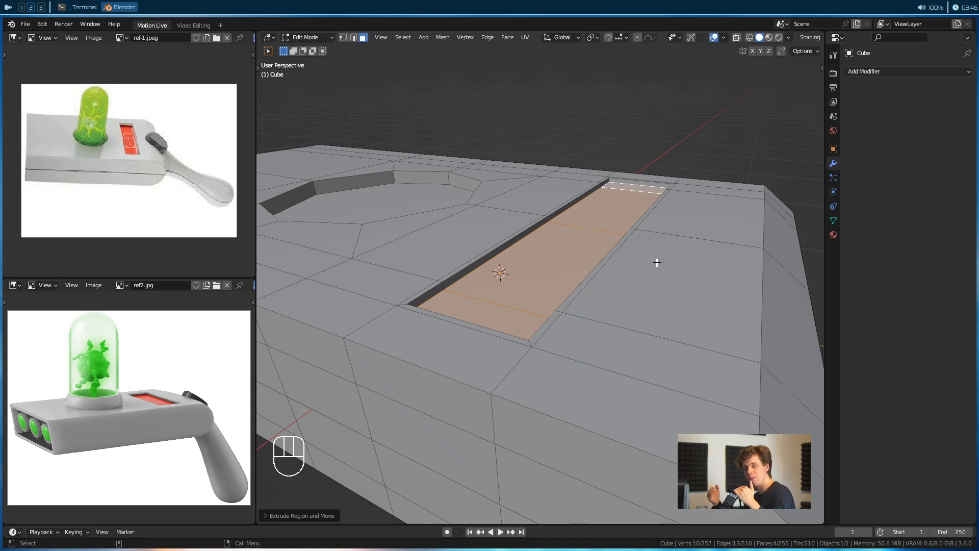
# Scale the slot floor slightly outward, extrude it about 0.032 m deeper into the body, and inspect the slot from inside
pyautogui.press('s')
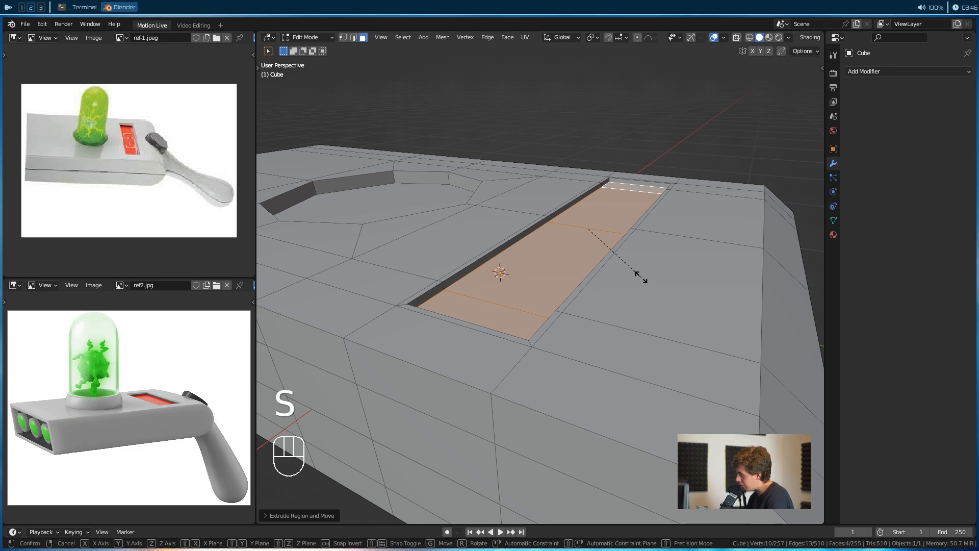
pyautogui.press('shift')
pyautogui.click(684, 291)
pyautogui.press('e')
pyautogui.press('shift')
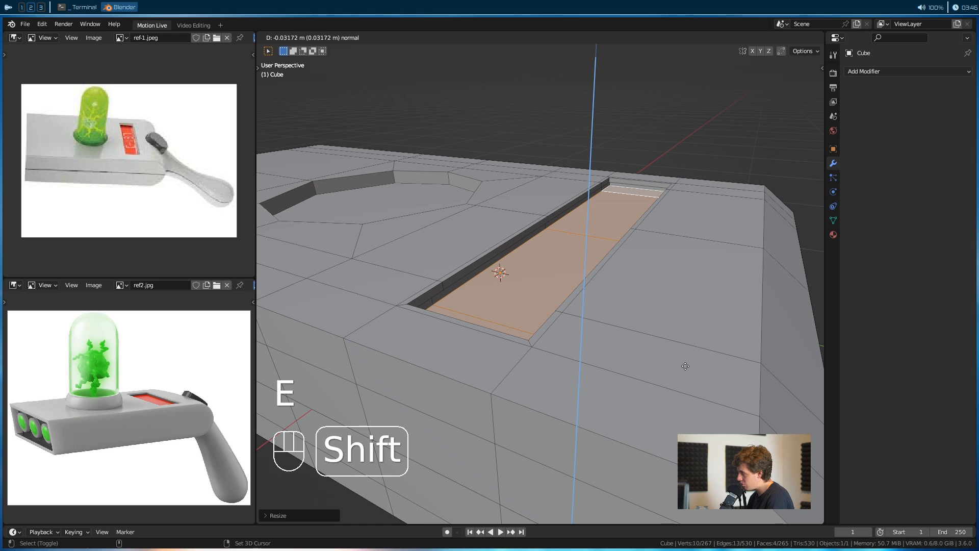
pyautogui.click(684, 366)
pyautogui.keyDown('alt'); pyautogui.moveTo(626, 335); pyautogui.dragTo(612, 305); pyautogui.keyUp('alt')
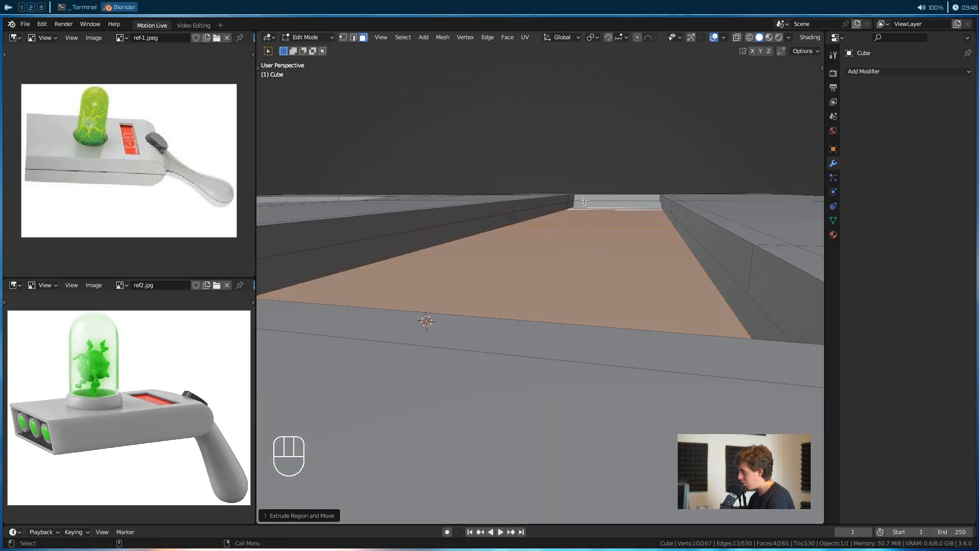
pyautogui.keyDown('alt'); pyautogui.moveTo(584, 202); pyautogui.dragTo(602, 247); pyautogui.keyUp('alt')
# Undo the slot floor's deeper extrusion, its scaling, the in-place extrusion and the Z move
pyautogui.hotkey('ctrl', 'z')
pyautogui.hotkey('ctrl', 'z')
pyautogui.hotkey('ctrl', 'z')
pyautogui.hotkey('ctrl', 'z')
# Raise the slot floor along Z, extrude it in place scaled slightly outward, and extrude it again into the body
pyautogui.press('g')
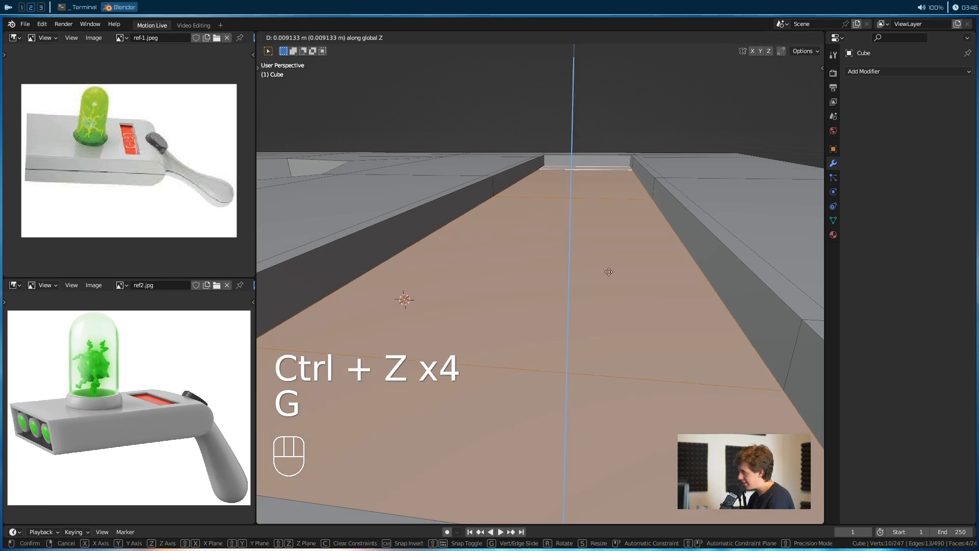
pyautogui.click(606, 267)
pyautogui.press('e')
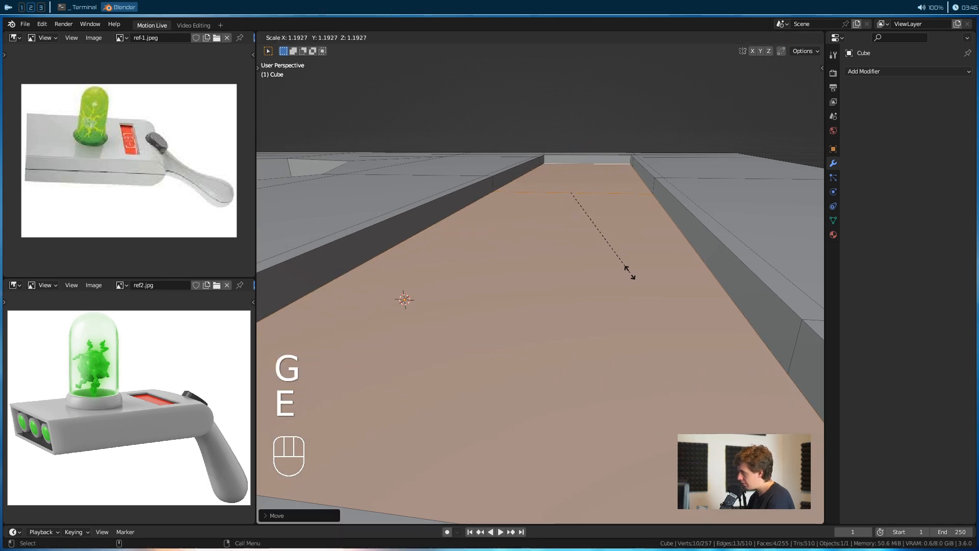
pyautogui.click(640, 275)
pyautogui.press('e')
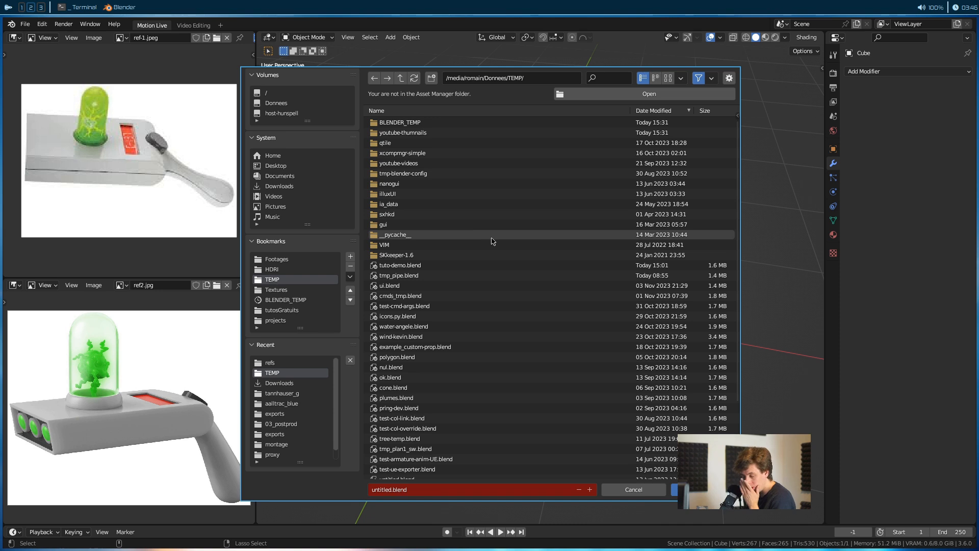
# Create a folder named mode in the rick-gun directory beside refs, and save the scene as rick-gun.blend
pyautogui.click(271, 363)
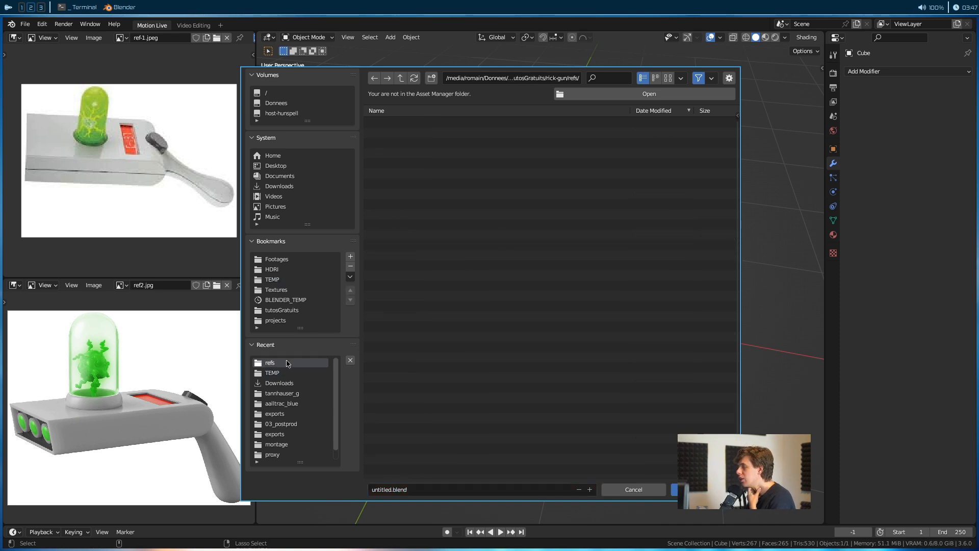
pyautogui.click(401, 78)
pyautogui.click(432, 78)
pyautogui.write('mode')
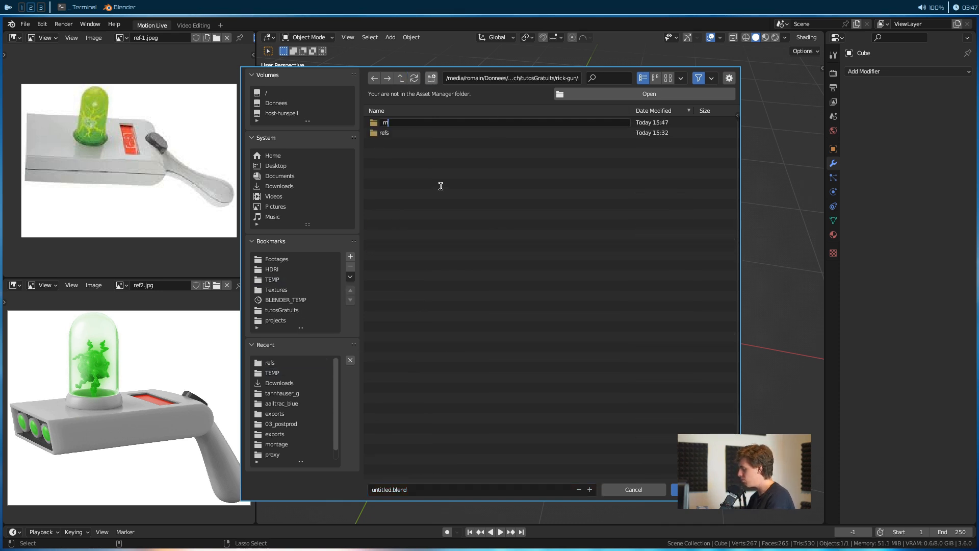
pyautogui.press('Return')
pyautogui.press('Return')
pyautogui.click(421, 487)
pyautogui.write('rick-gun')
pyautogui.press('Return')
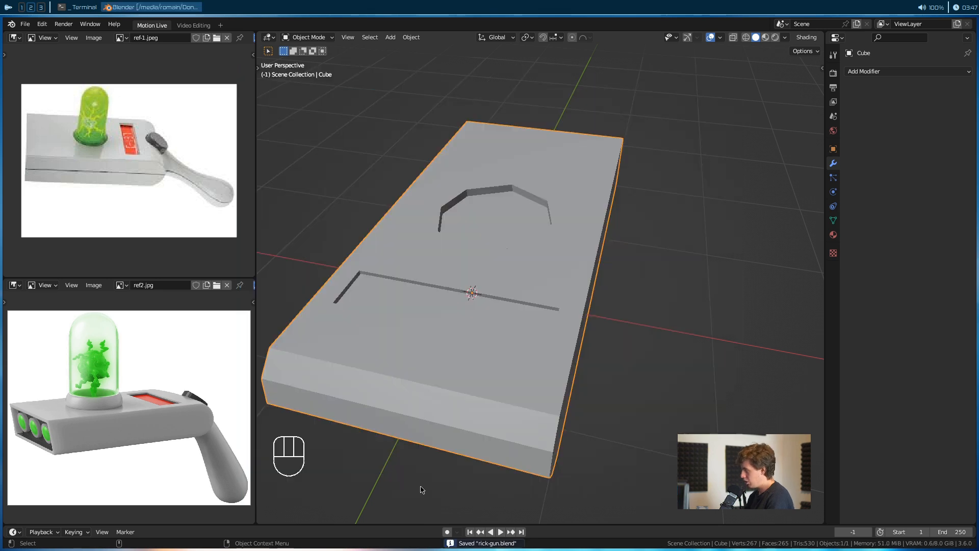
# Add two lengthwise loop cuts through the body's mesh, one on each side of its centre line, and clear the selection
pyautogui.keyDown('alt'); pyautogui.moveTo(420, 382); pyautogui.dragTo(565, 326); pyautogui.keyUp('alt')
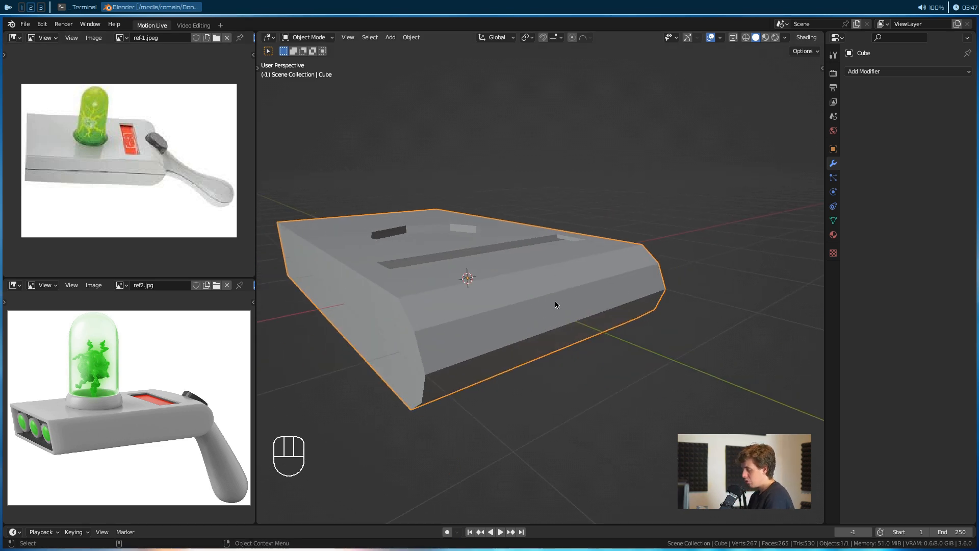
pyautogui.press('Tab')
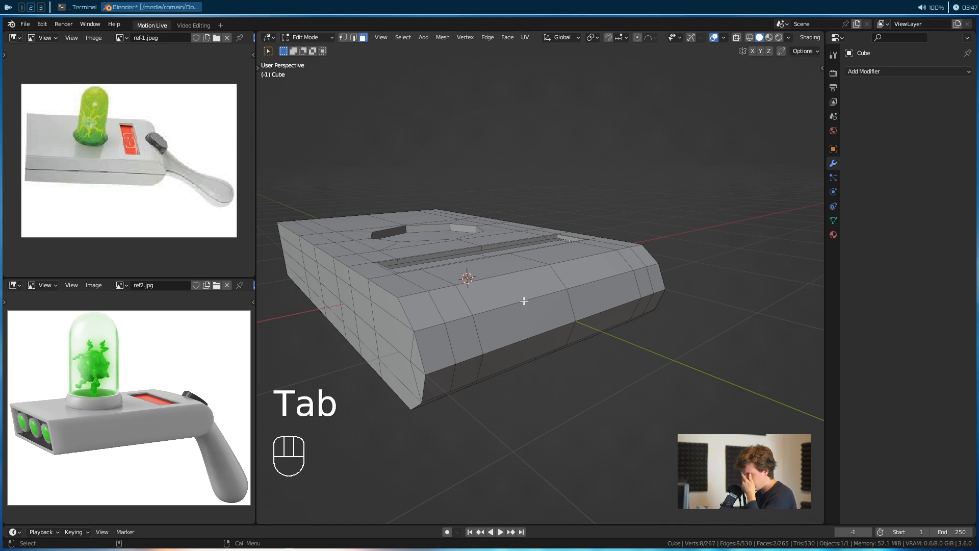
pyautogui.keyDown('alt'); pyautogui.moveTo(534, 302); pyautogui.dragTo(435, 286); pyautogui.keyUp('alt')
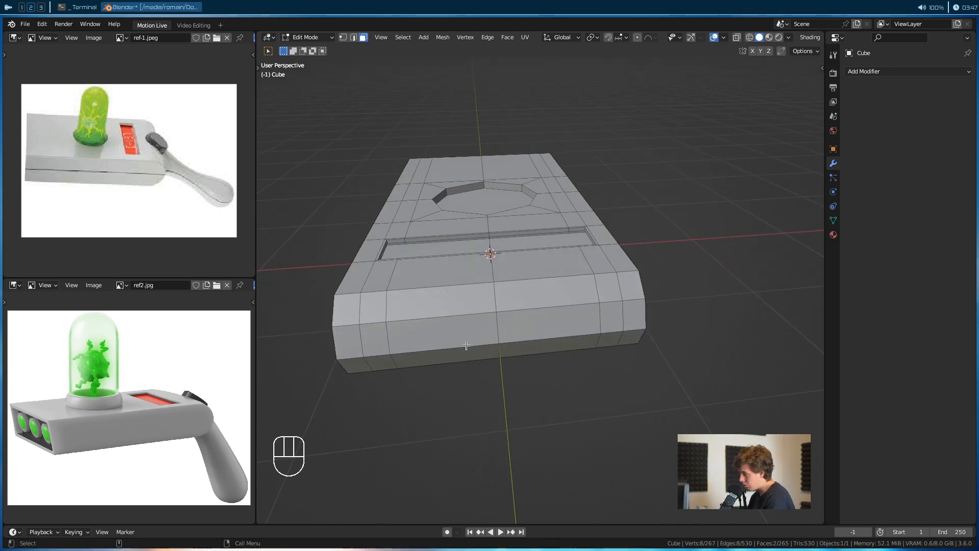
pyautogui.keyDown('alt'); pyautogui.moveTo(467, 318); pyautogui.dragTo(454, 315); pyautogui.keyUp('alt')
pyautogui.hotkey('ctrl', 'r')
pyautogui.doubleClick(444, 309)
pyautogui.hotkey('ctrl', 'r')
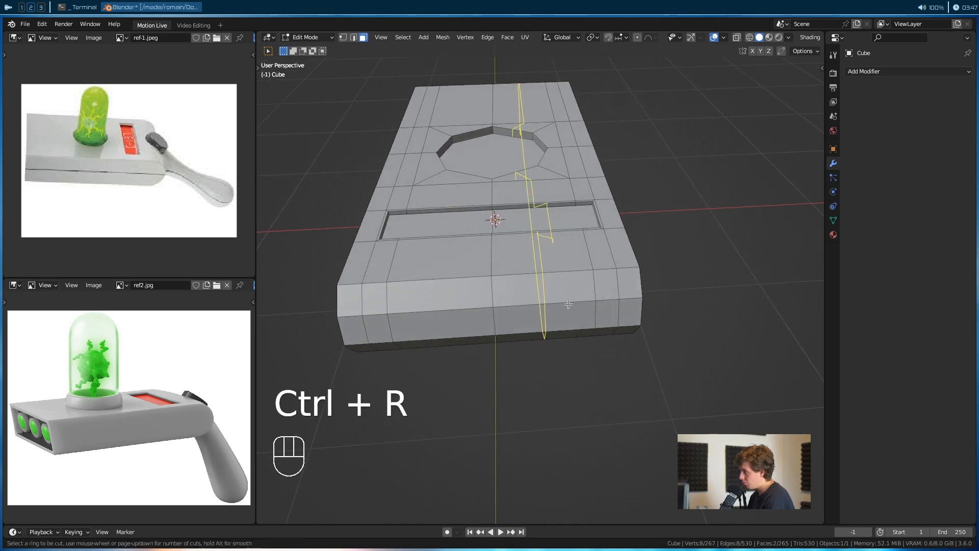
pyautogui.doubleClick(568, 304)
pyautogui.click(517, 366)
pyautogui.click(512, 379)
# Examine how the lengthwise cuts run around the octagonal recess and over the bevelled end, comparing with the button in the references
pyautogui.keyDown('alt'); pyautogui.moveTo(512, 380); pyautogui.dragTo(667, 242); pyautogui.keyUp('alt')
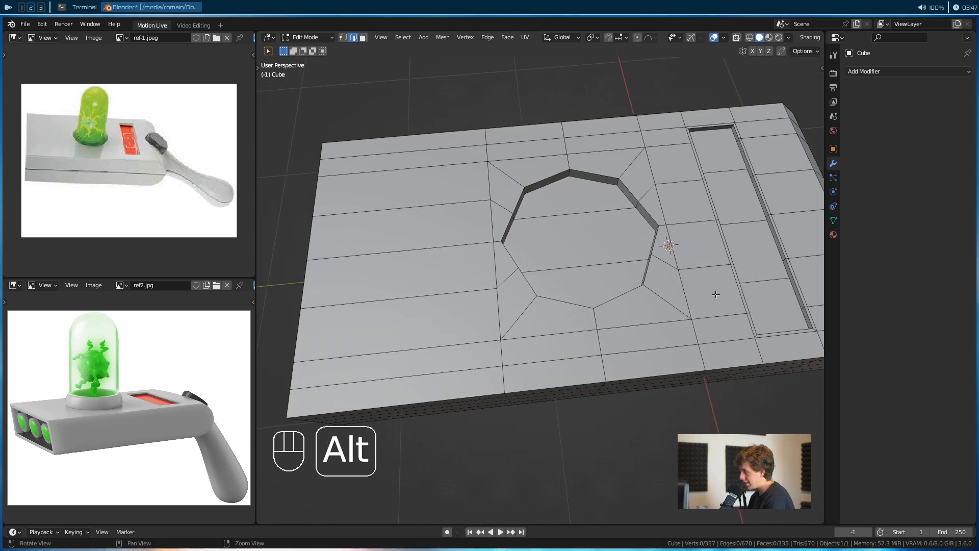
pyautogui.keyDown('alt'); pyautogui.moveTo(510, 274); pyautogui.dragTo(528, 298); pyautogui.keyUp('alt')
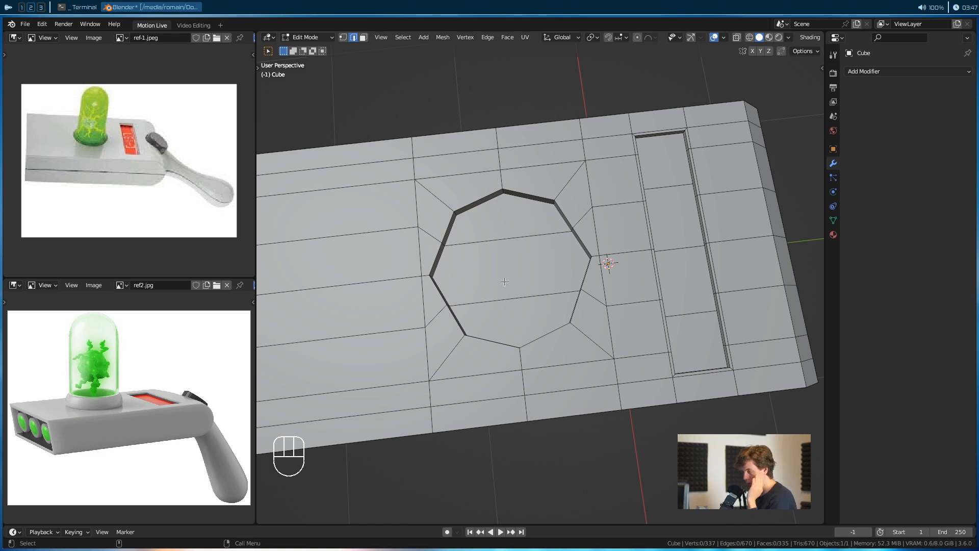
pyautogui.keyDown('alt'); pyautogui.moveTo(505, 281); pyautogui.dragTo(482, 290); pyautogui.keyUp('alt')
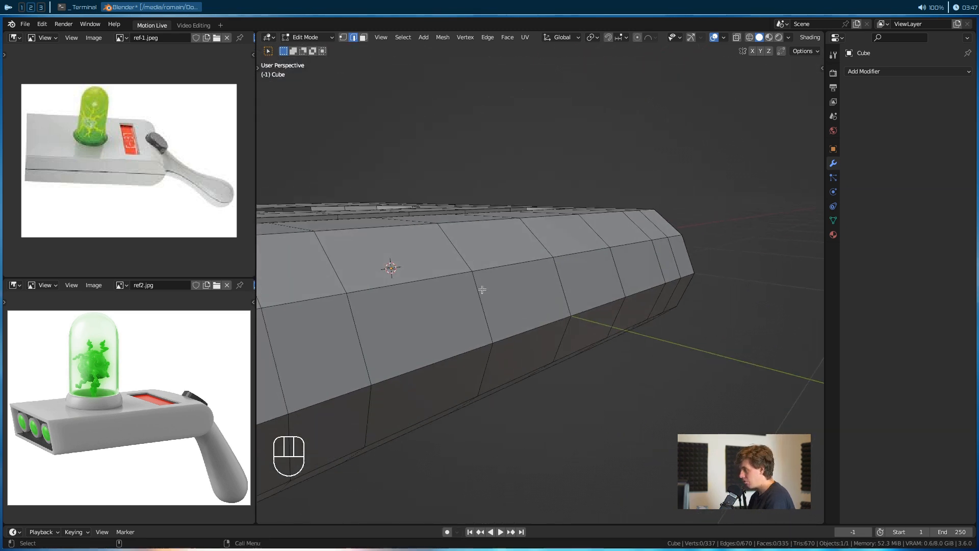
pyautogui.keyDown('alt'); pyautogui.moveTo(554, 307); pyautogui.dragTo(556, 332); pyautogui.keyUp('alt')
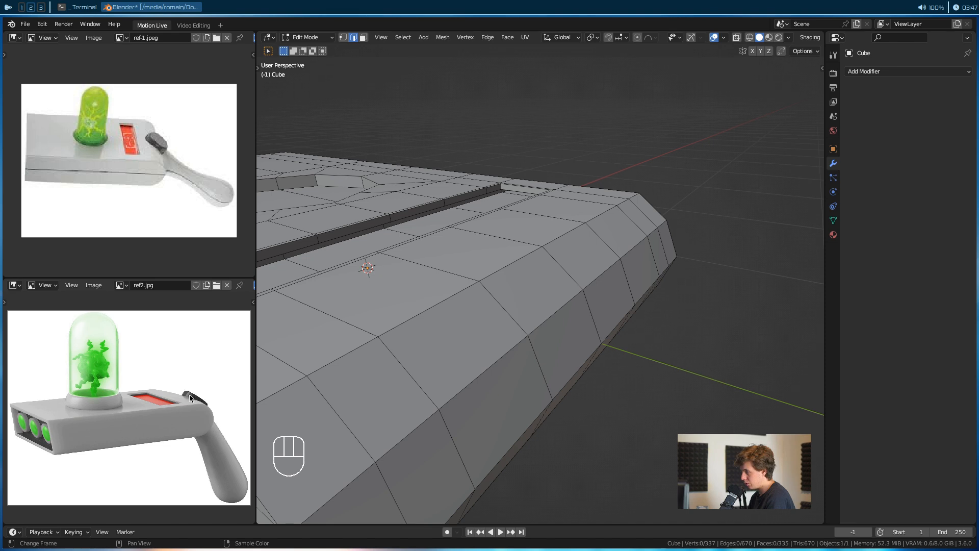
pyautogui.scroll(-3, 602, 277)
pyautogui.keyDown('alt'); pyautogui.moveTo(601, 277); pyautogui.dragTo(561, 276); pyautogui.keyUp('alt')
pyautogui.scroll(-3, 581, 284)
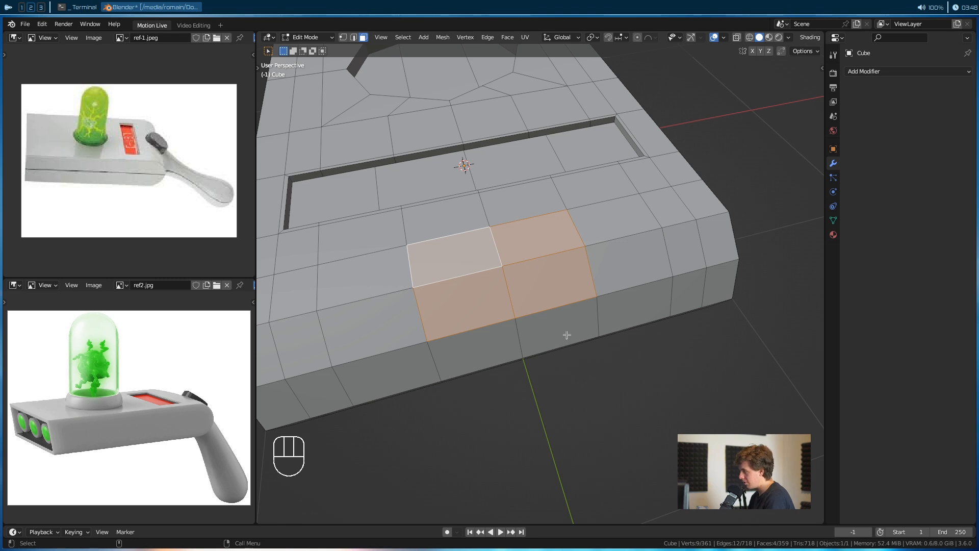
# Inset the four selected faces on the bevelled end with a thickness of about 0.027 m
pyautogui.keyDown('alt'); pyautogui.moveTo(581, 356); pyautogui.dragTo(534, 348); pyautogui.keyUp('alt')
pyautogui.press('i')
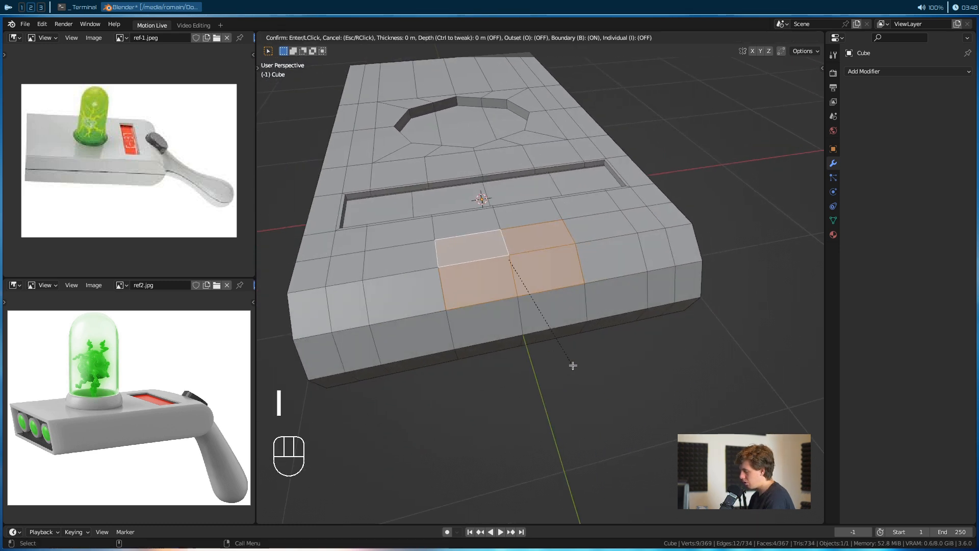
pyautogui.press('shift')
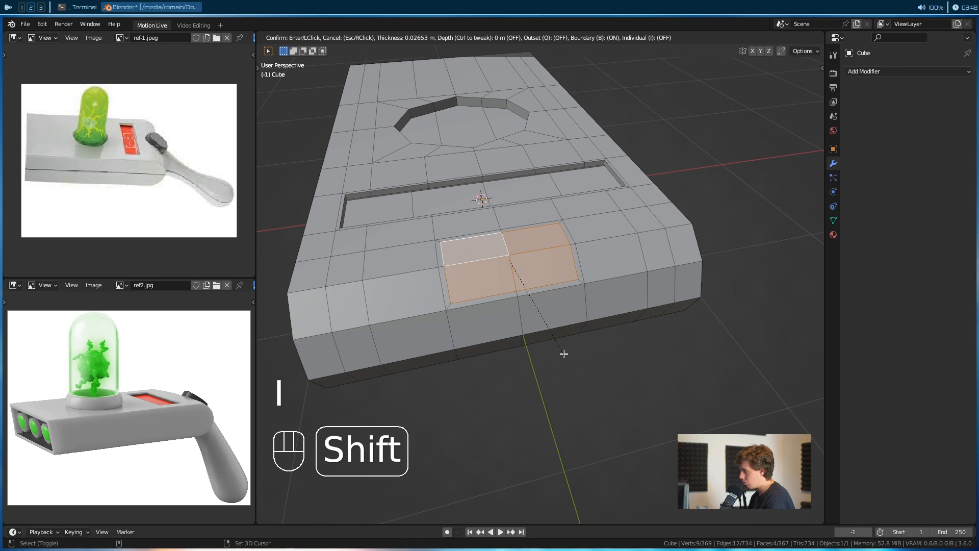
pyautogui.click(564, 353)
# Narrow the inset button faces along X, and scale them uniformly to about 0.675
pyautogui.press('s')
pyautogui.press('x')
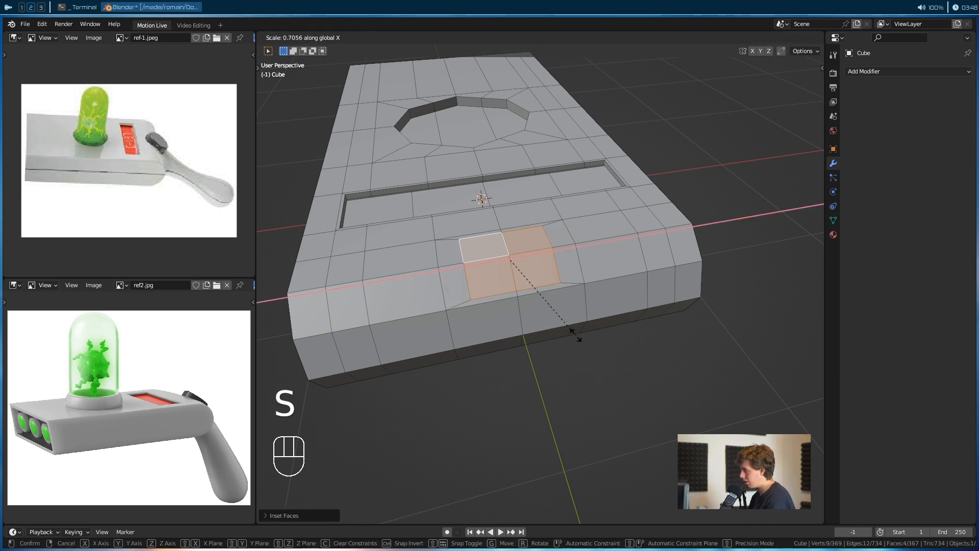
pyautogui.click(542, 338)
pyautogui.keyDown('alt'); pyautogui.moveTo(542, 338); pyautogui.dragTo(590, 346); pyautogui.keyUp('alt')
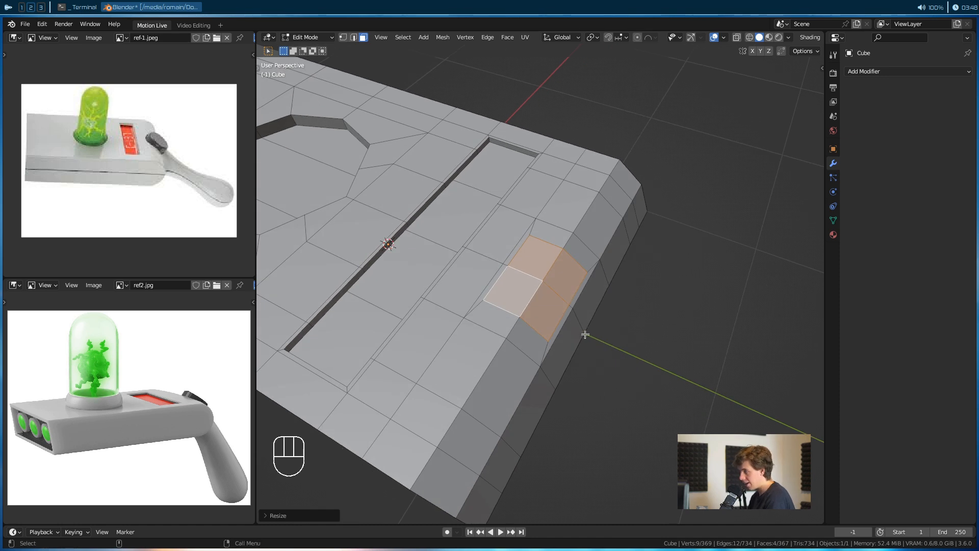
pyautogui.press('s')
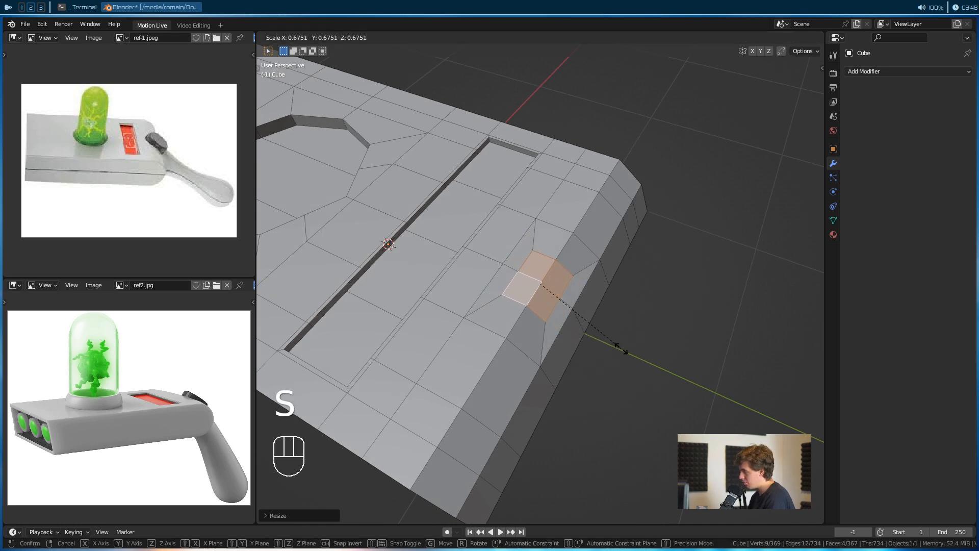
pyautogui.click(621, 348)
# Round the outline of the inset button faces with the To Sphere transform
pyautogui.keyDown('alt'); pyautogui.moveTo(621, 349); pyautogui.dragTo(602, 339); pyautogui.keyUp('alt')
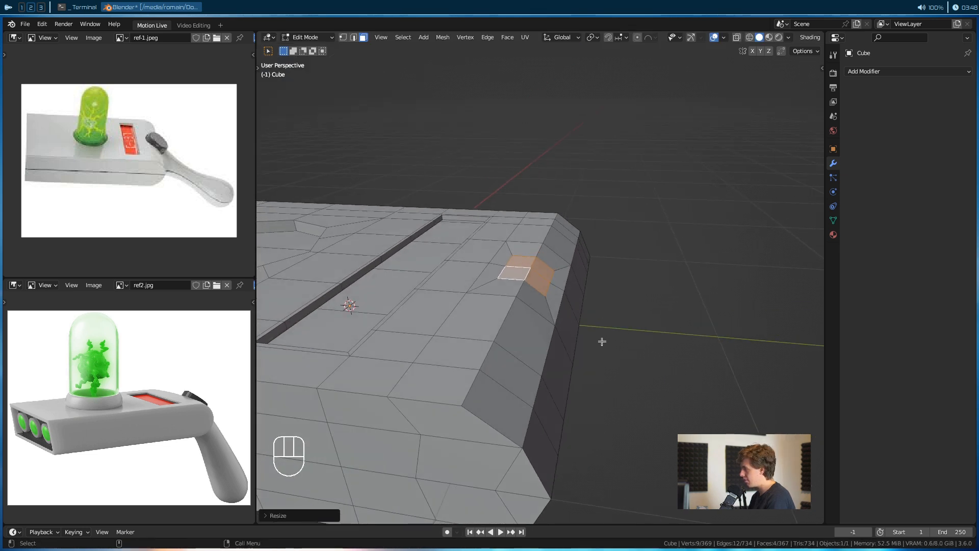
pyautogui.click(487, 37)
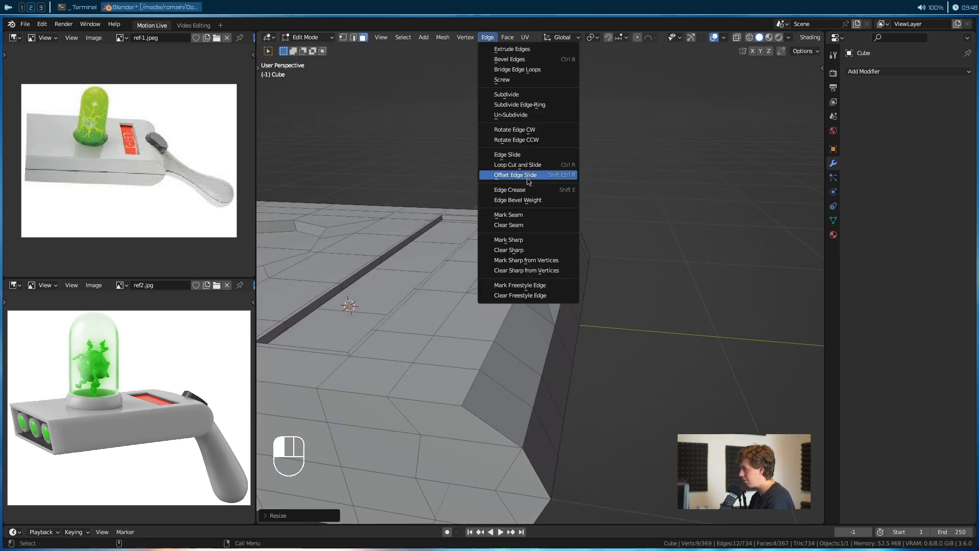
pyautogui.click(442, 37)
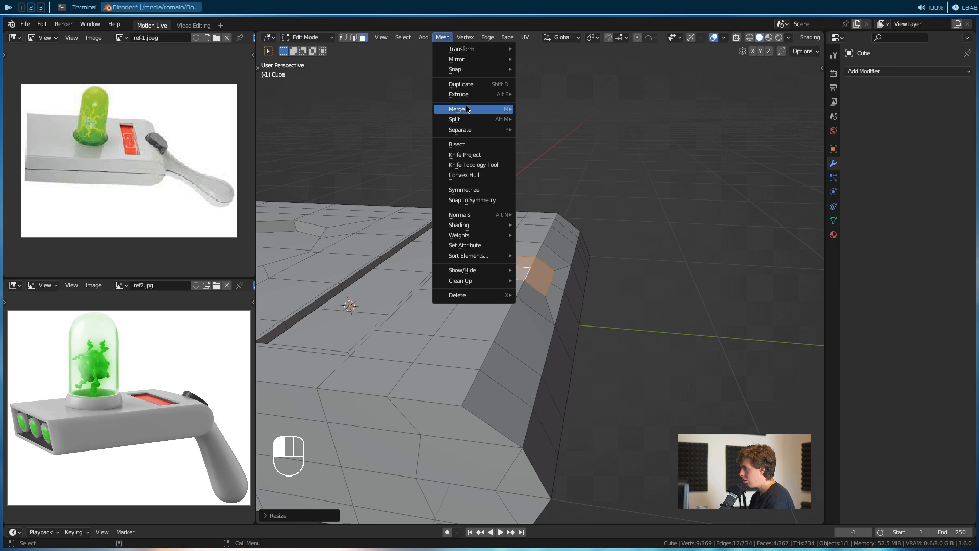
pyautogui.click(443, 37)
pyautogui.moveTo(474, 49)
pyautogui.click(556, 84)
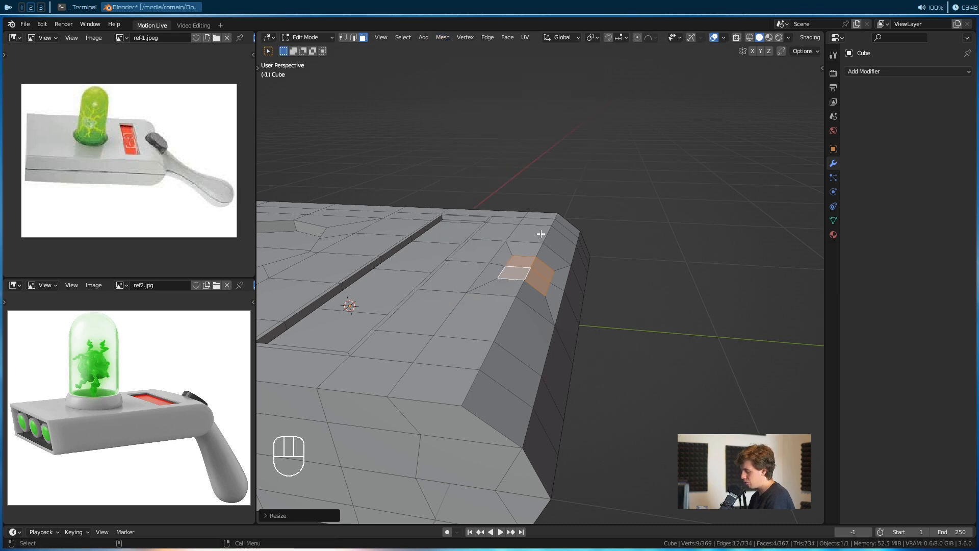
pyautogui.hotkey('shift', 'alt', 's')
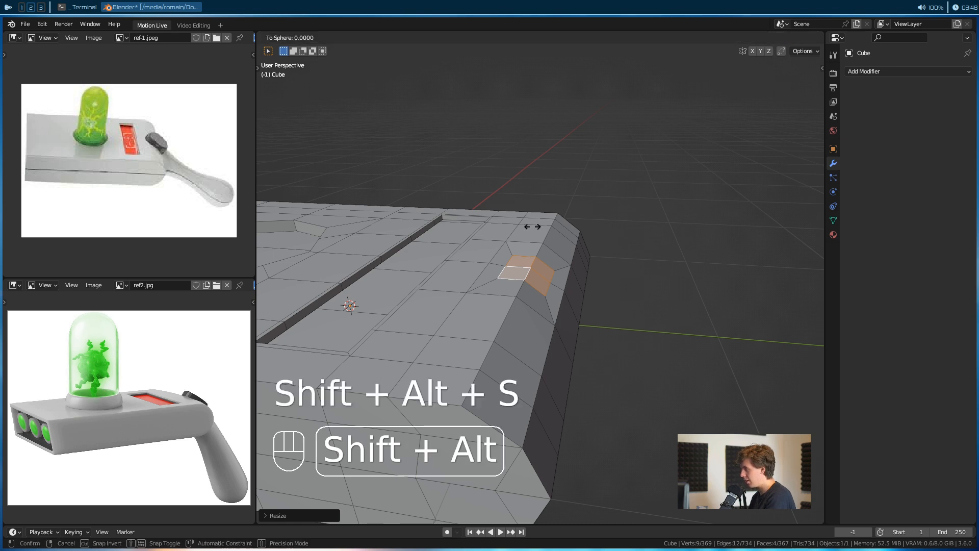
pyautogui.click(444, 179)
# Delete the vertex at the centre of the rounded button patch to open an octagonal hole
pyautogui.keyDown('alt'); pyautogui.moveTo(444, 179); pyautogui.dragTo(366, 231); pyautogui.keyUp('alt')
pyautogui.press('1')
pyautogui.click(471, 251)
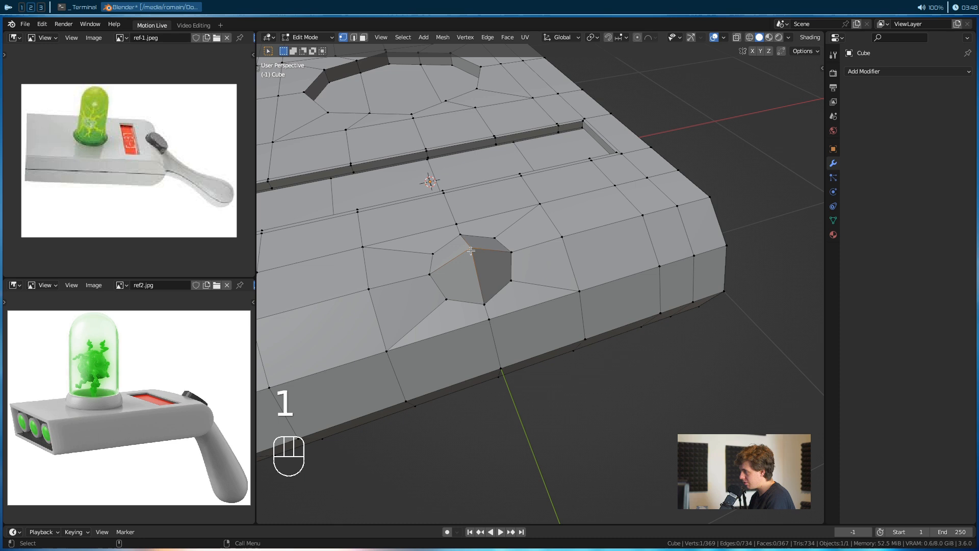
pyautogui.press('x')
pyautogui.click(442, 243)
# Select the edge loop around the button hole, scale it up slightly, and fill it with a single face
pyautogui.press('2')
pyautogui.keyDown('alt'); pyautogui.keyDown('shift'); pyautogui.click(513, 285); pyautogui.keyUp('shift'); pyautogui.keyUp('alt')
pyautogui.press('s')
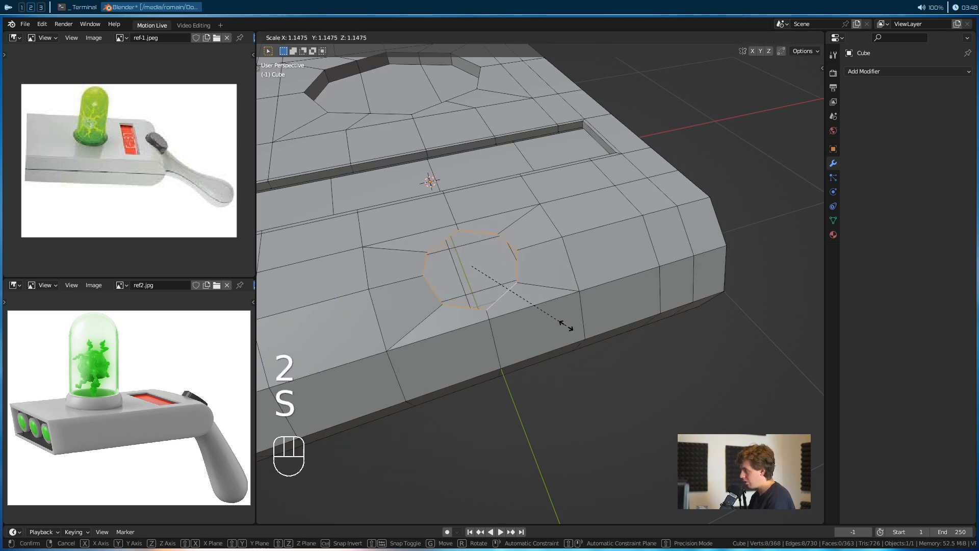
pyautogui.click(580, 332)
pyautogui.keyDown('alt'); pyautogui.moveTo(494, 333); pyautogui.dragTo(574, 304); pyautogui.keyUp('alt')
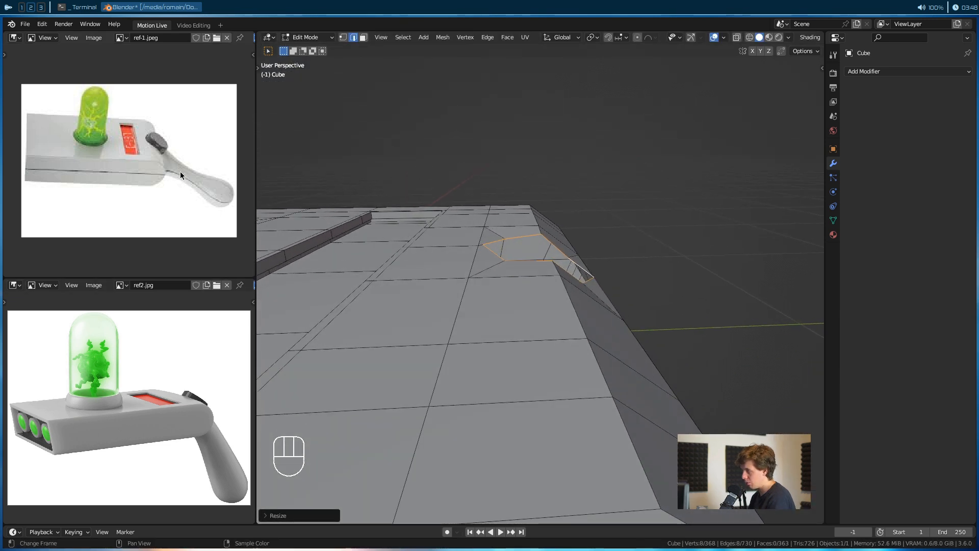
pyautogui.press('f')
# Extrude the new button face about 0.09 m into the body to form a recess
pyautogui.keyDown('alt'); pyautogui.moveTo(669, 283); pyautogui.dragTo(658, 280); pyautogui.keyUp('alt')
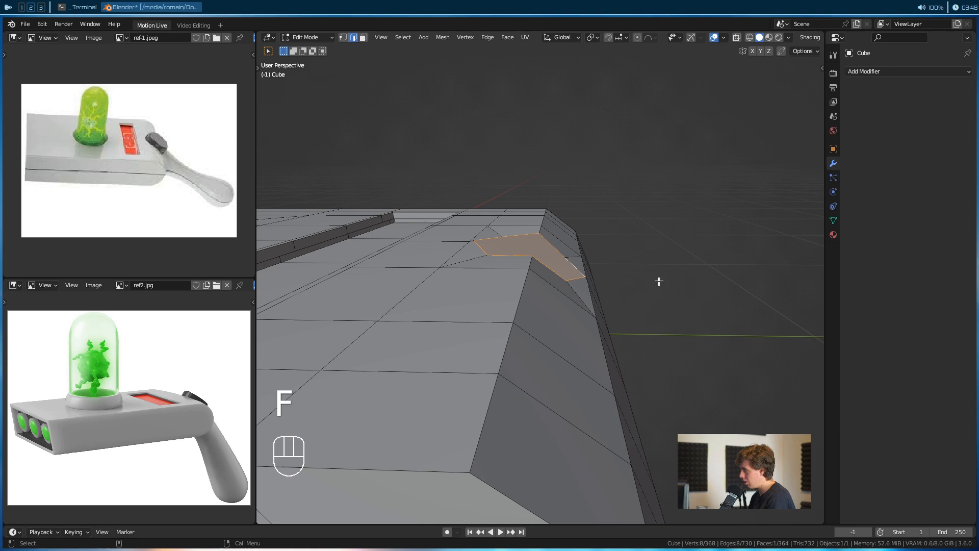
pyautogui.press('3')
pyautogui.click(543, 256)
pyautogui.press('e')
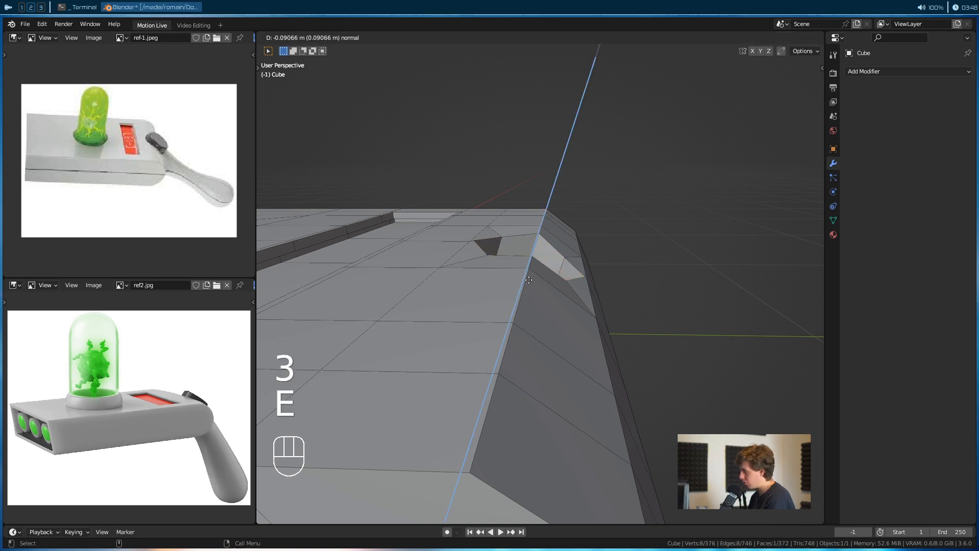
pyautogui.click(530, 282)
# Return to Object Mode and hide the gun body
pyautogui.keyDown('alt'); pyautogui.moveTo(529, 281); pyautogui.dragTo(72, 365); pyautogui.keyUp('alt')
pyautogui.press('Tab')
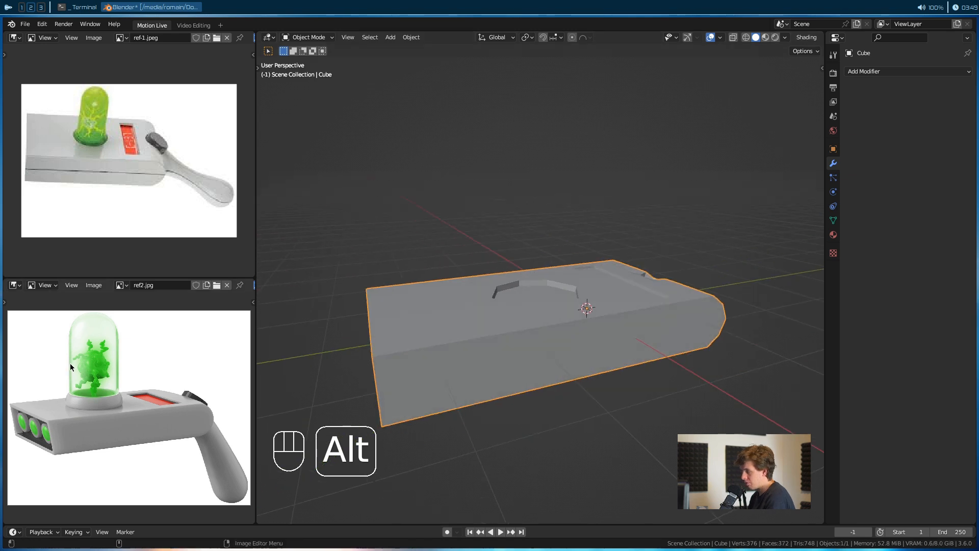
pyautogui.keyDown('alt'); pyautogui.moveTo(24, 426); pyautogui.dragTo(504, 352); pyautogui.keyUp('alt')
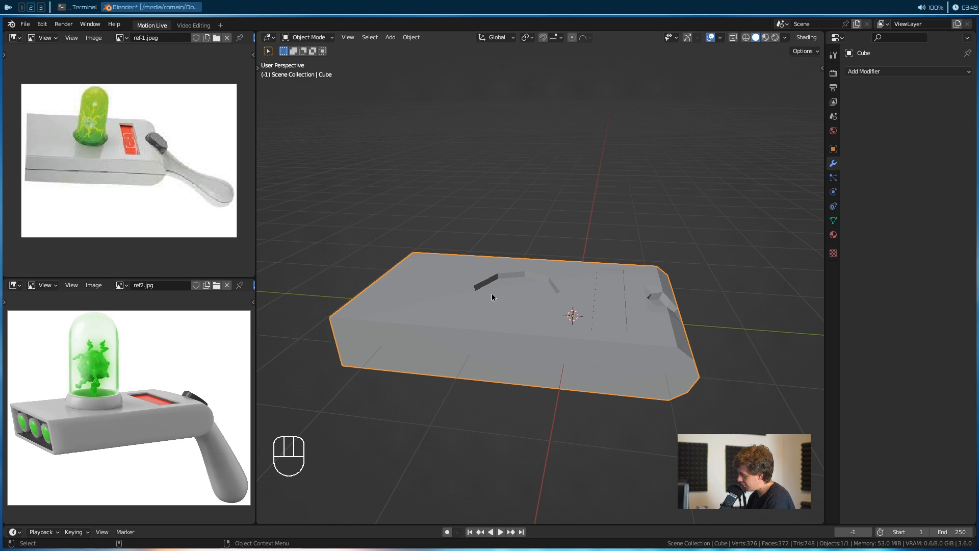
pyautogui.press('h')
# Show the Outliner in place of the Properties editor and rename the hidden cube to body
pyautogui.click(837, 38)
pyautogui.click(781, 66)
pyautogui.click(855, 62)
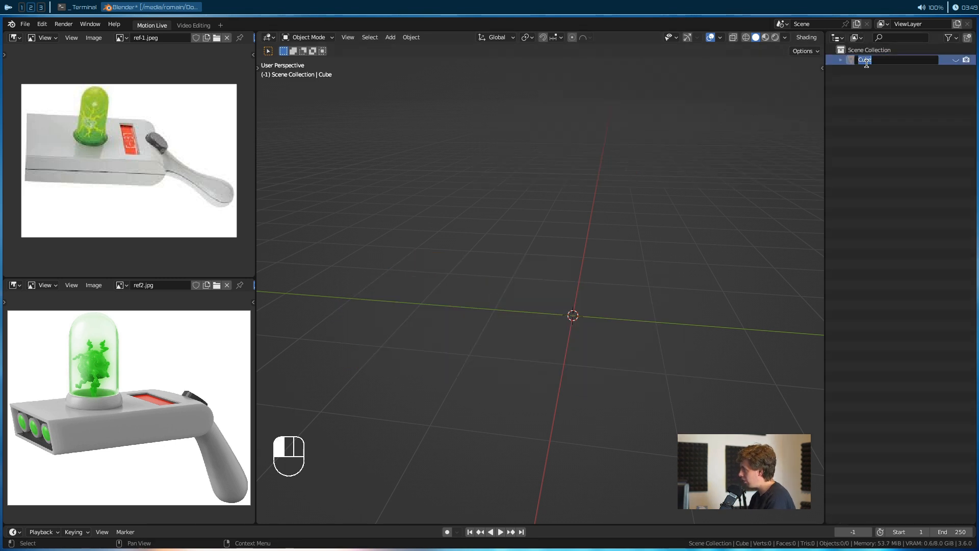
pyautogui.doubleClick(858, 61)
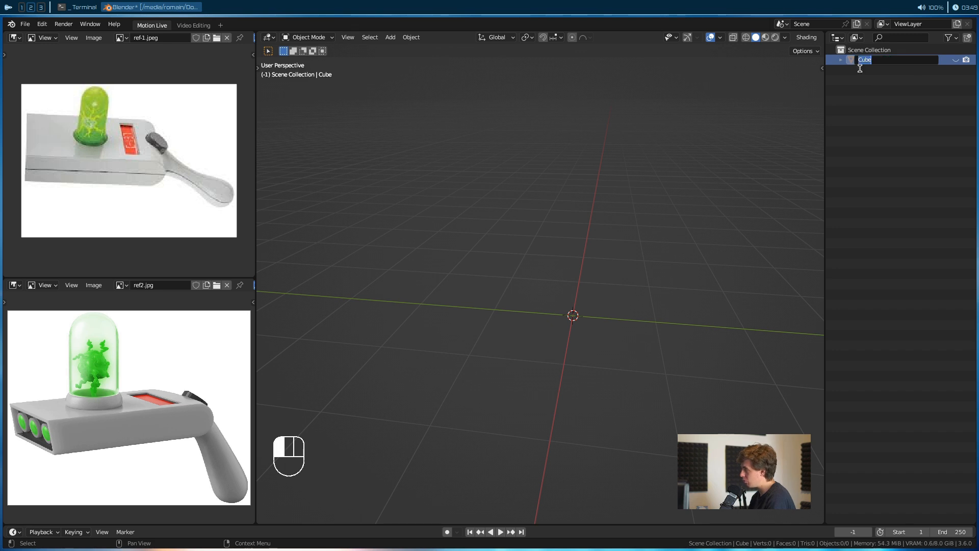
pyautogui.click(860, 105)
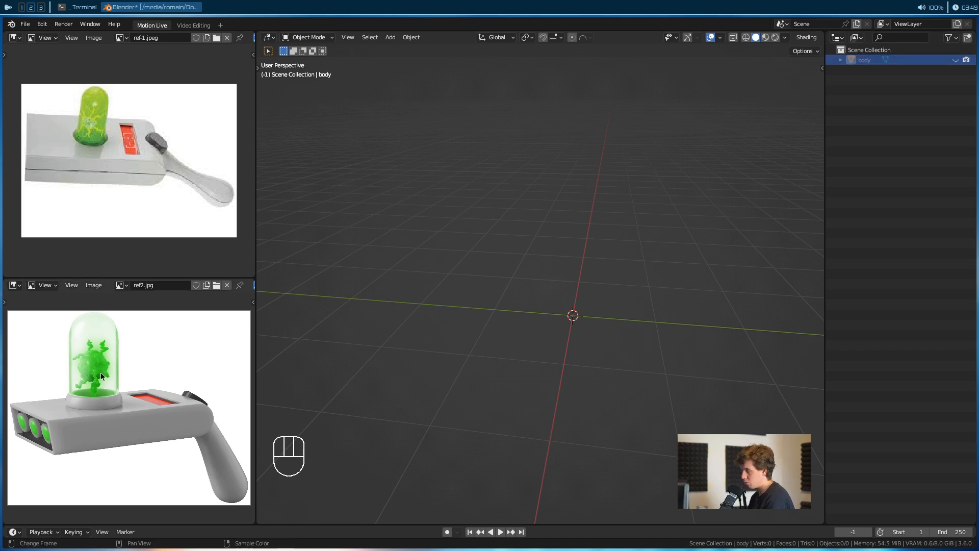
# Add a mesh cylinder at the origin with 8 vertices
pyautogui.hotkey('shift', 'a')
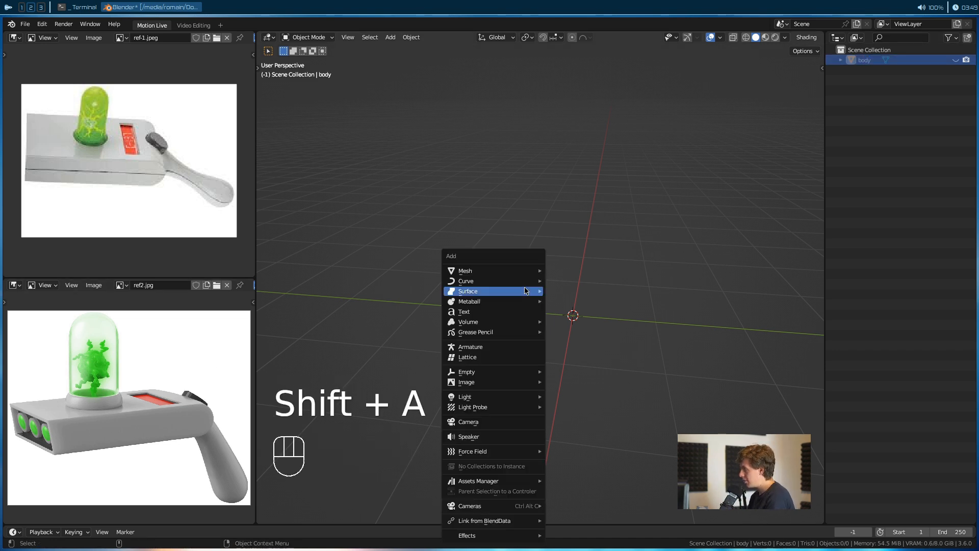
pyautogui.moveTo(521, 274)
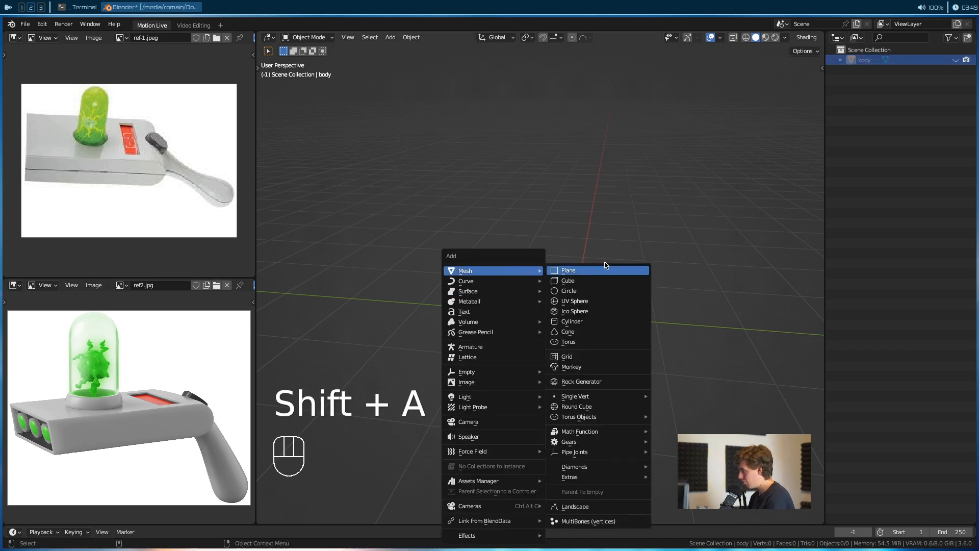
pyautogui.click(595, 320)
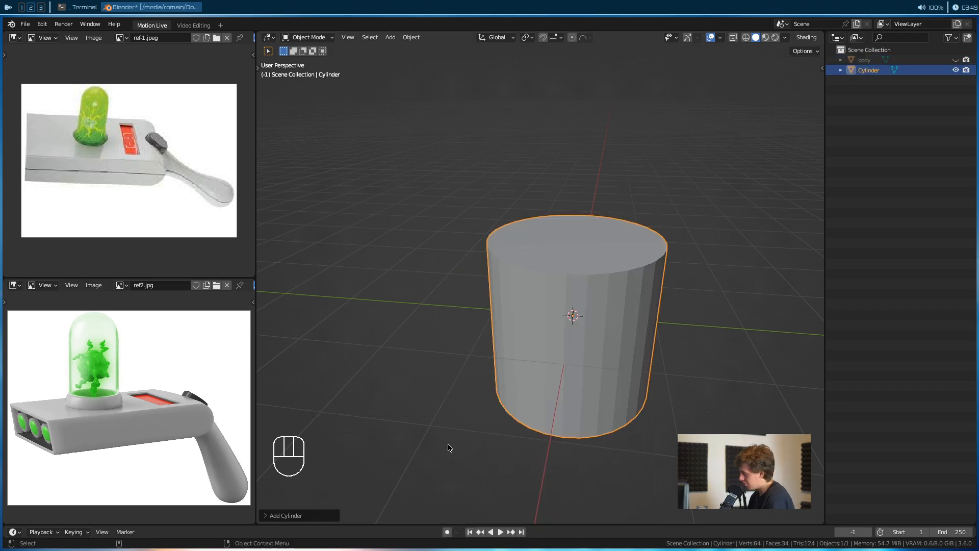
pyautogui.click(279, 516)
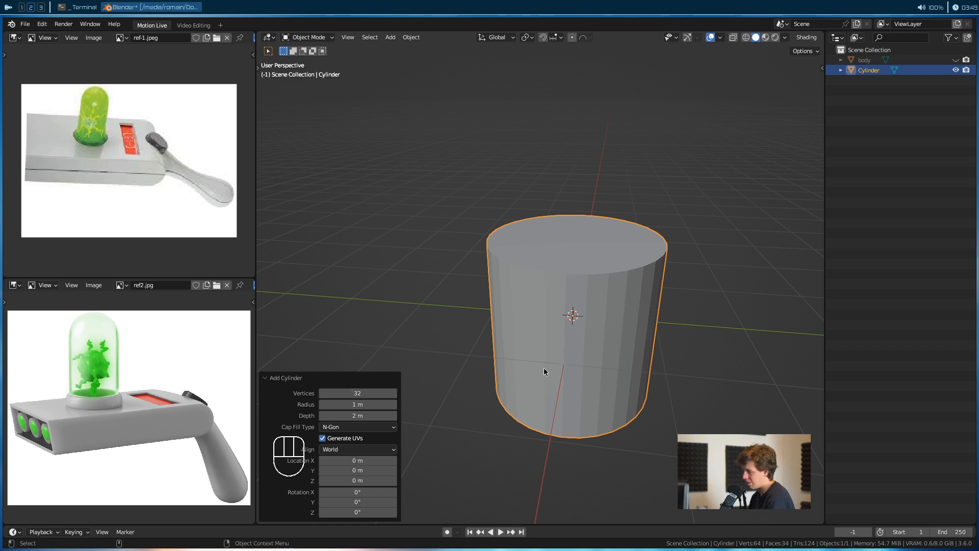
pyautogui.click(364, 392)
pyautogui.write('8')
pyautogui.press('Return')
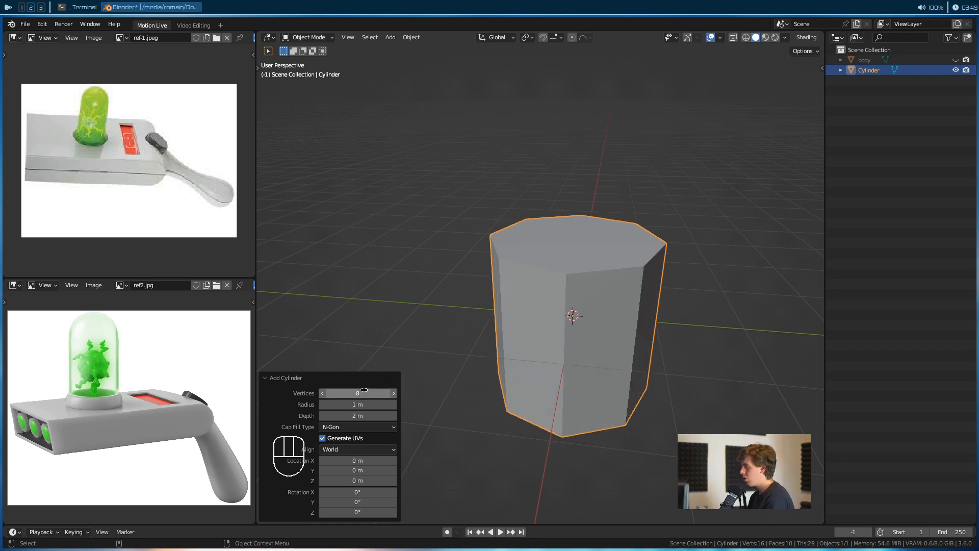
pyautogui.click(296, 378)
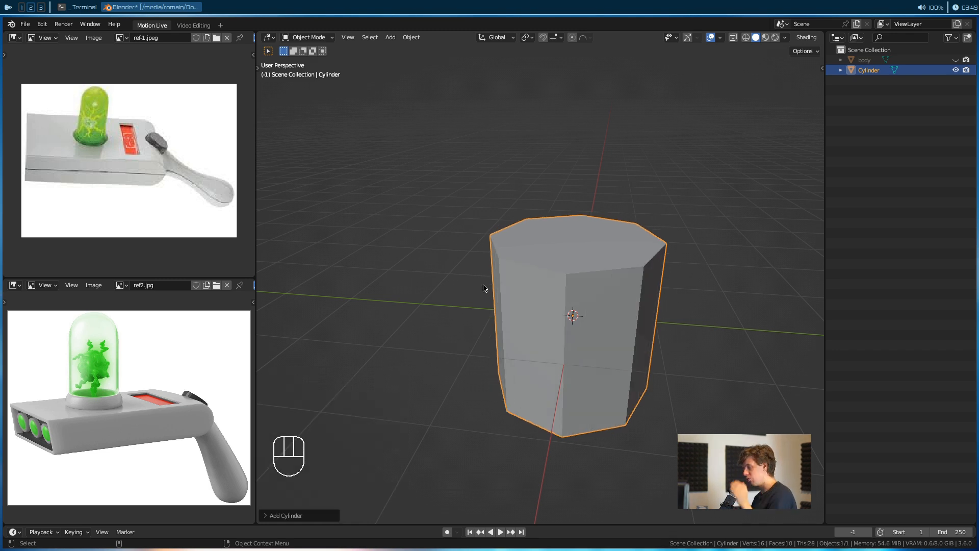
# Rotate the eight-sided cylinder 90° about the X axis
pyautogui.keyDown('alt'); pyautogui.moveTo(657, 343); pyautogui.dragTo(472, 352); pyautogui.keyUp('alt')
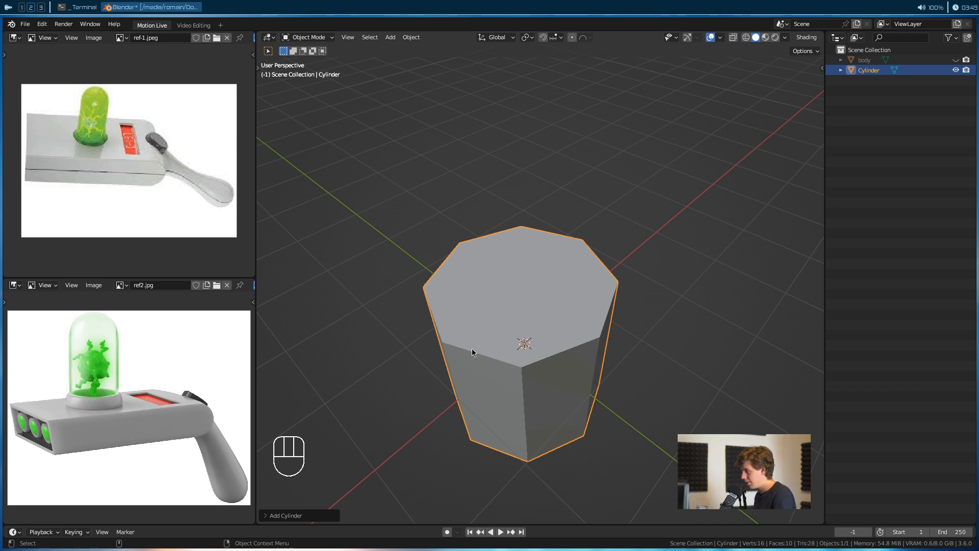
pyautogui.keyDown('alt'); pyautogui.moveTo(472, 348); pyautogui.dragTo(539, 298); pyautogui.keyUp('alt')
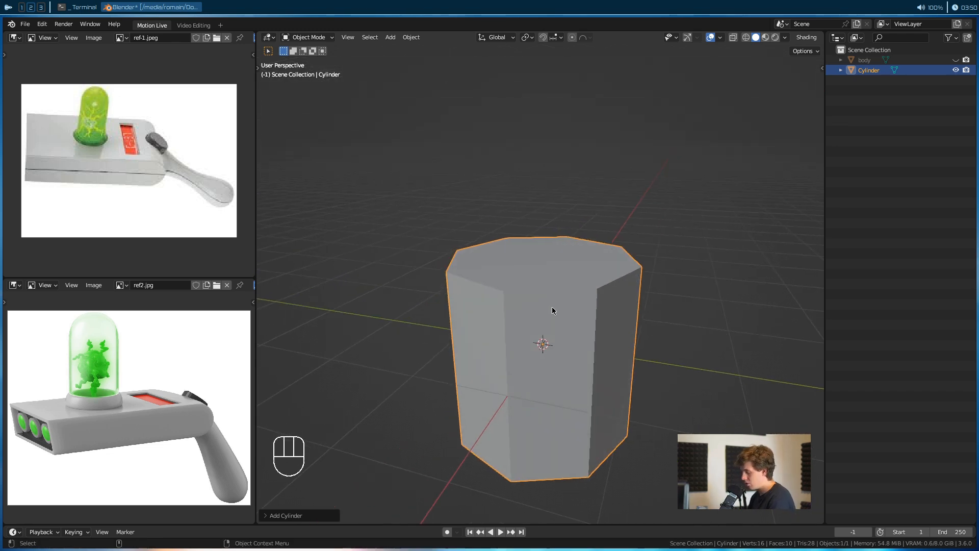
pyautogui.press('r')
pyautogui.write('x90')
pyautogui.press('Return')
# Delete one octagonal end face of the cylinder in Edit Mode, leaving that end open
pyautogui.press('Tab')
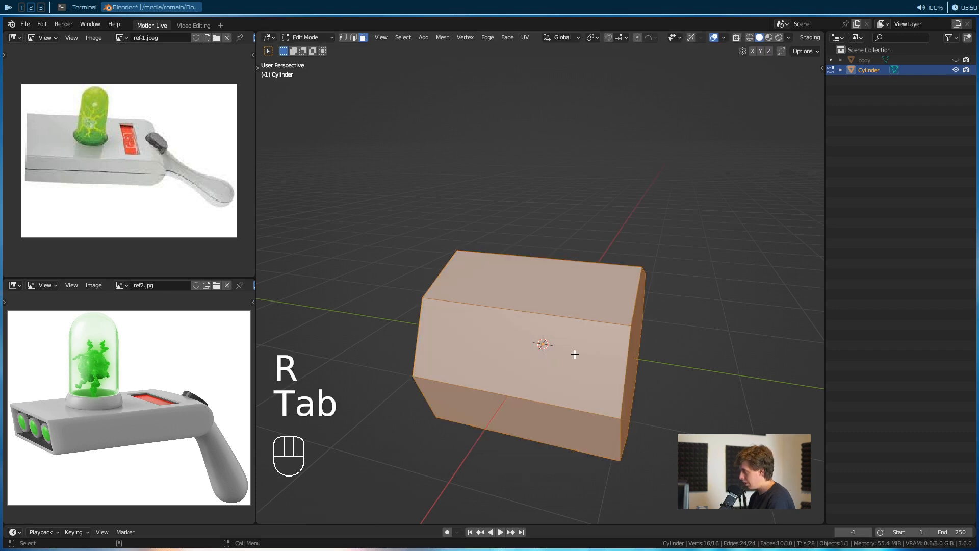
pyautogui.keyDown('alt'); pyautogui.moveTo(597, 339); pyautogui.dragTo(581, 345); pyautogui.keyUp('alt')
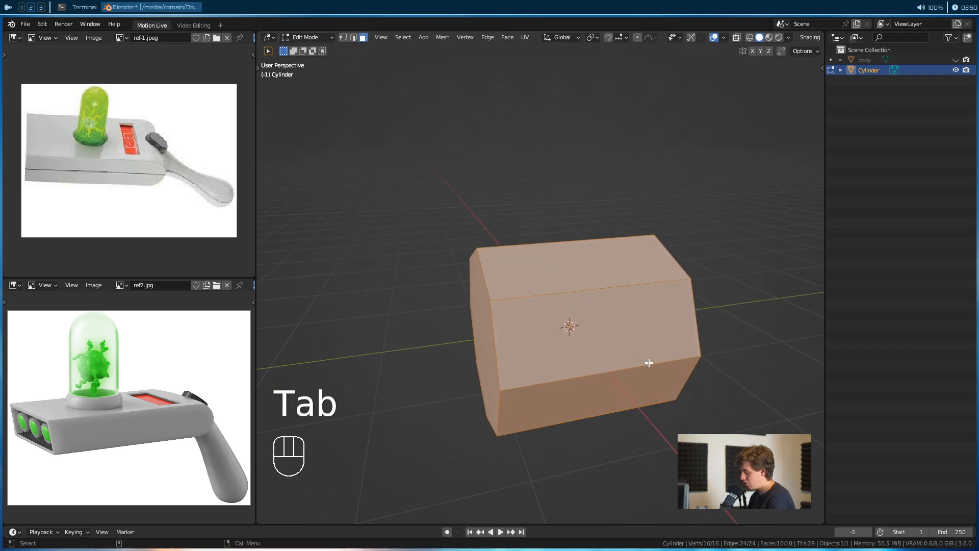
pyautogui.keyDown('alt'); pyautogui.moveTo(647, 362); pyautogui.dragTo(568, 357); pyautogui.keyUp('alt')
pyautogui.click(587, 367)
pyautogui.press('3')
pyautogui.press('x')
pyautogui.click(546, 391)
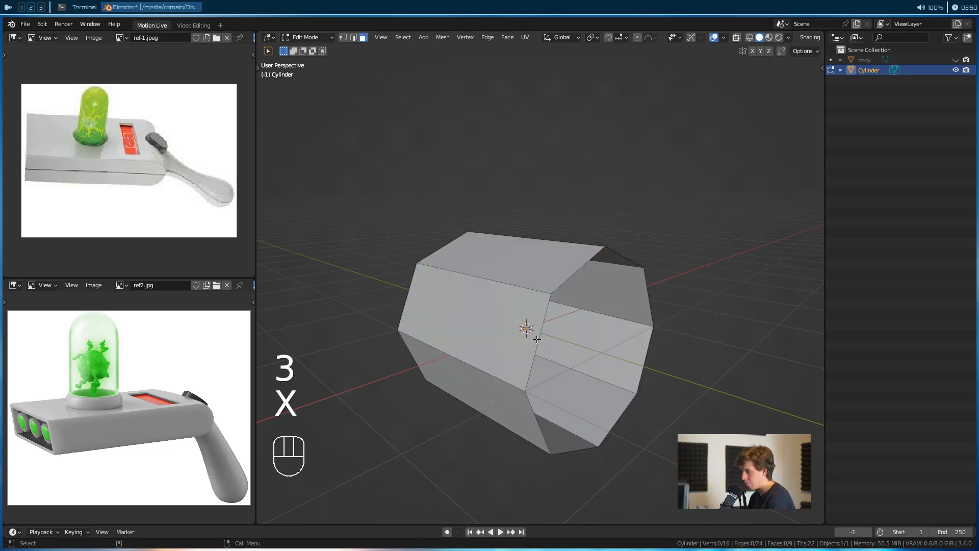
# Move the remaining octagonal end face along Y to shorten the cylinder into a thin disc
pyautogui.keyDown('alt'); pyautogui.moveTo(538, 339); pyautogui.dragTo(609, 341); pyautogui.keyUp('alt')
pyautogui.click(546, 343)
pyautogui.press('g')
pyautogui.press('y')
pyautogui.click(627, 305)
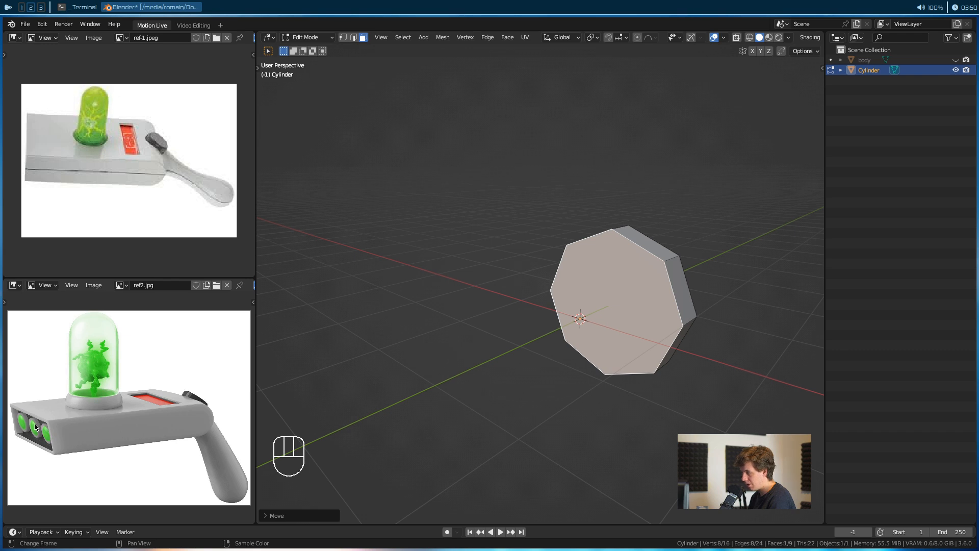
pyautogui.keyDown('alt'); pyautogui.moveTo(527, 421); pyautogui.dragTo(430, 417); pyautogui.keyUp('alt')
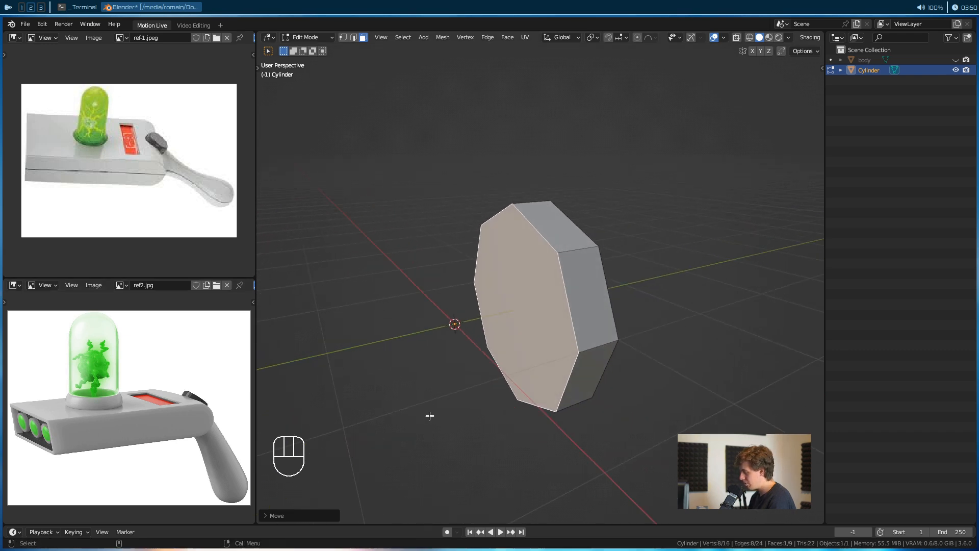
pyautogui.press('g')
pyautogui.press('y')
pyautogui.click(483, 419)
# Extrude the octagonal end face scaled slightly outward, extrude it forward as a lip, and extrude it again scaled inward
pyautogui.press('e')
pyautogui.press('s')
pyautogui.click(541, 451)
pyautogui.press('e')
pyautogui.click(539, 451)
pyautogui.press('e')
pyautogui.press('s')
pyautogui.click(533, 455)
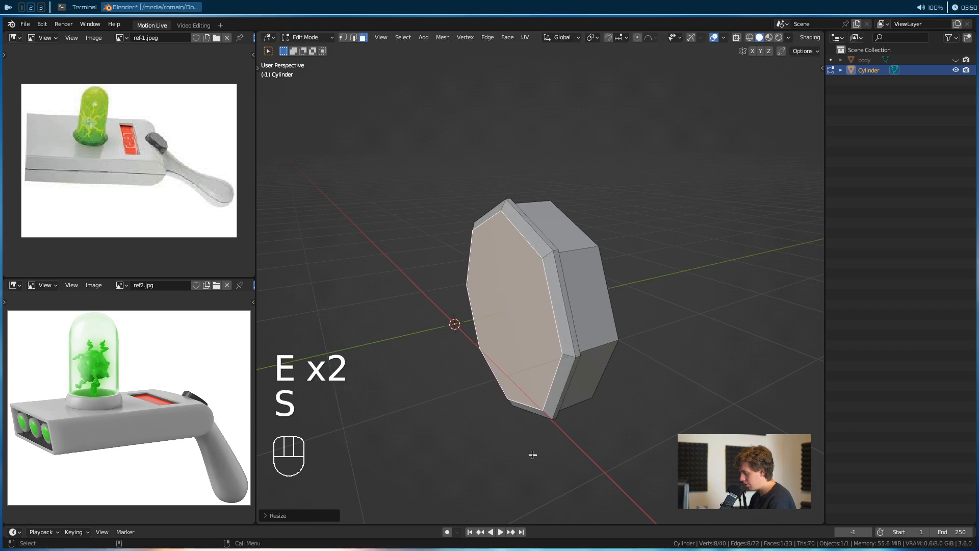
# Extrude the front face scaled further inward and back through the disc, leaving an open octagonal ring
pyautogui.press('e')
pyautogui.press('s')
pyautogui.click(544, 455)
pyautogui.press('e')
# Try moving and rotating the octagonal ring in Object Mode about its current origin
pyautogui.press('Tab')
pyautogui.press('g')
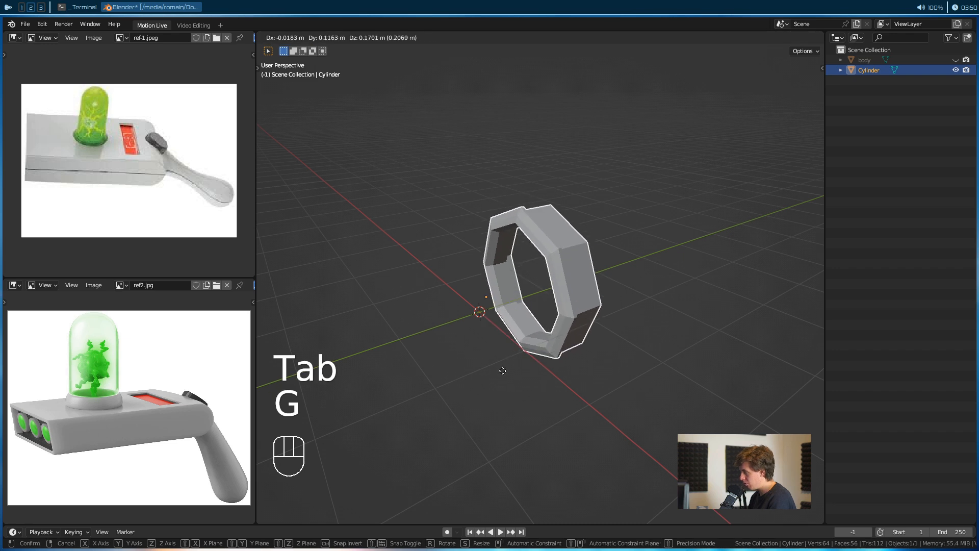
pyautogui.rightClick(504, 369)
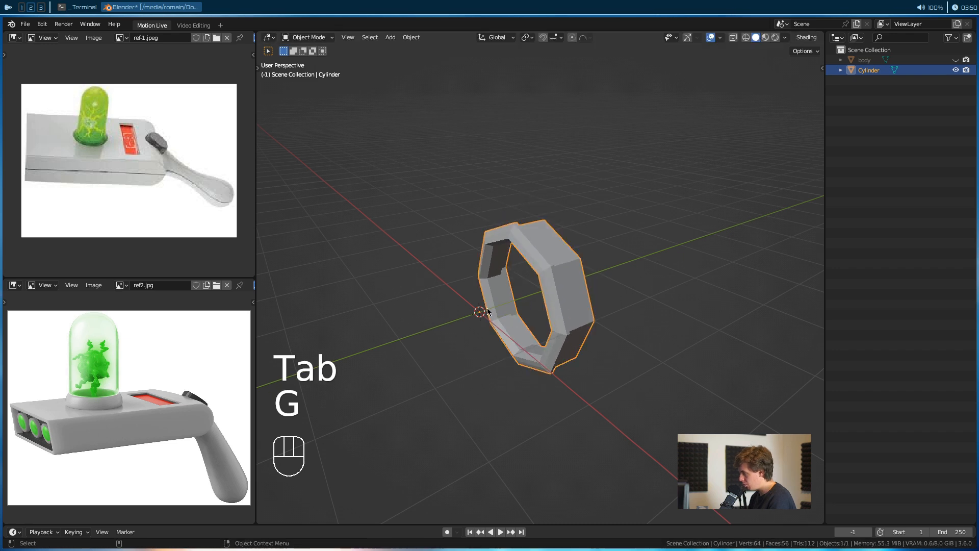
pyautogui.press('r')
pyautogui.rightClick(537, 351)
pyautogui.press('r')
pyautogui.press('r')
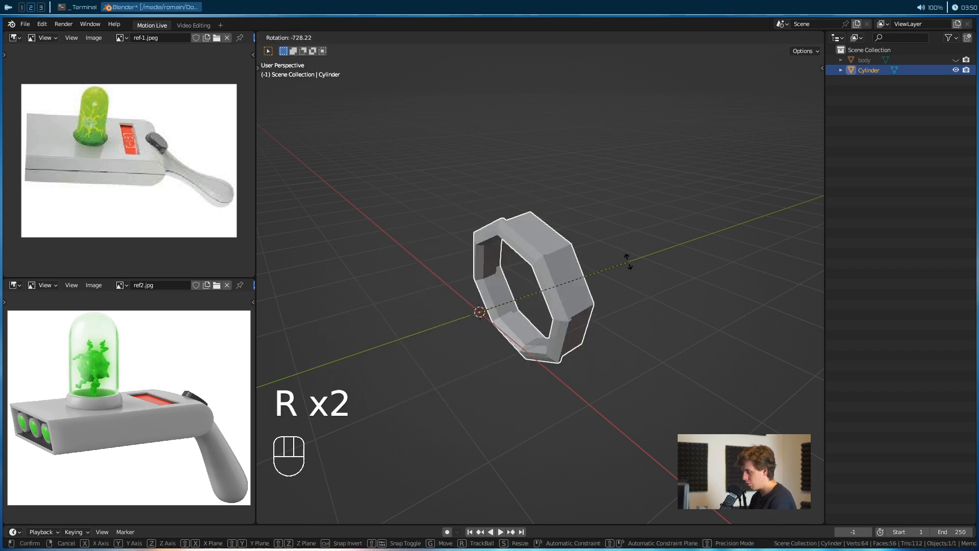
pyautogui.click(450, 300)
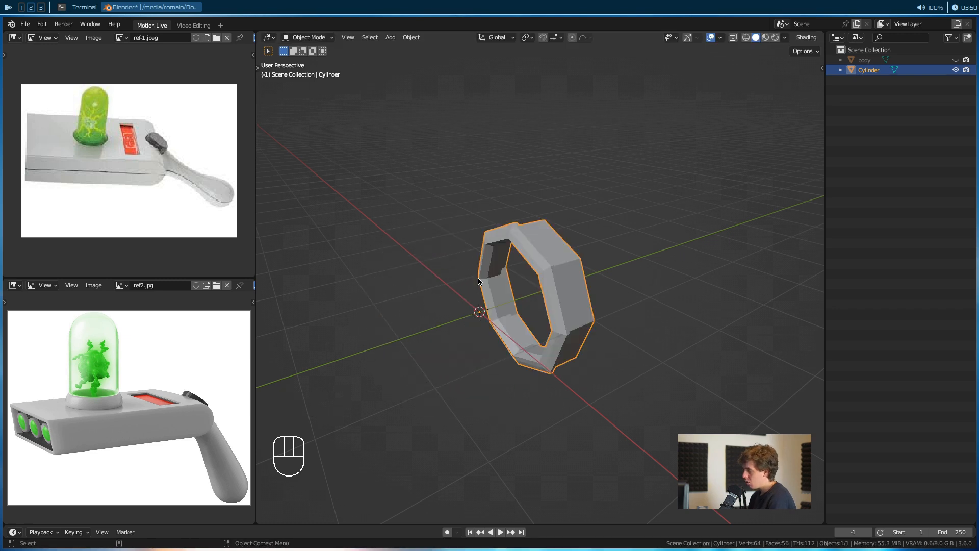
# Set the ring's origin to its own geometry and test the rotation about it
pyautogui.scroll(2, 488, 330)
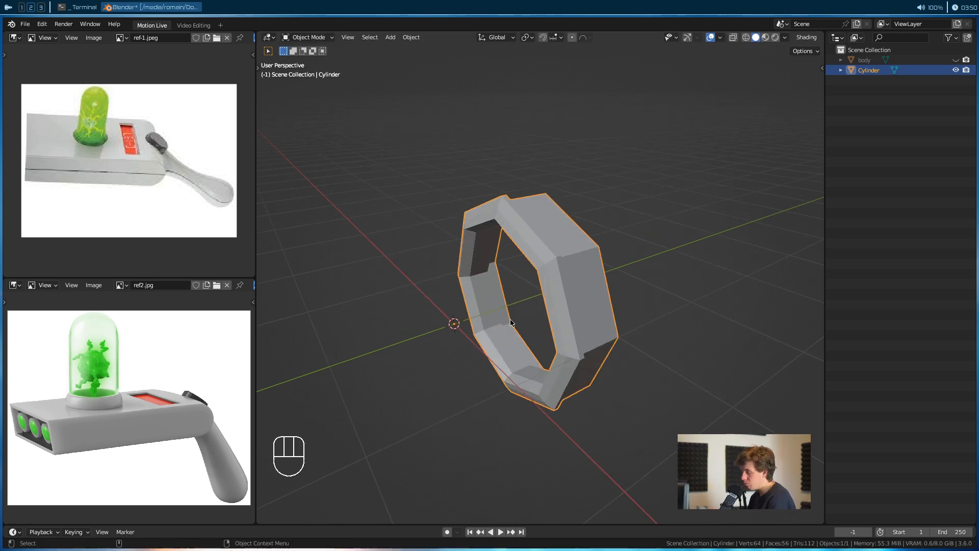
pyautogui.rightClick(510, 320)
pyautogui.moveTo(510, 366)
pyautogui.click(597, 376)
pyautogui.moveTo(460, 330); pyautogui.dragTo(487, 335, button='middle')
pyautogui.press('r')
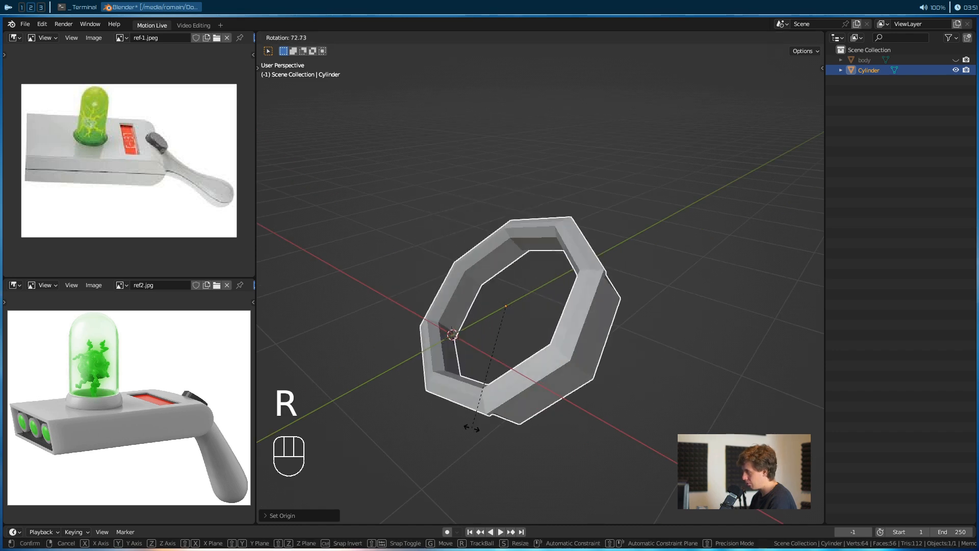
pyautogui.click(502, 433)
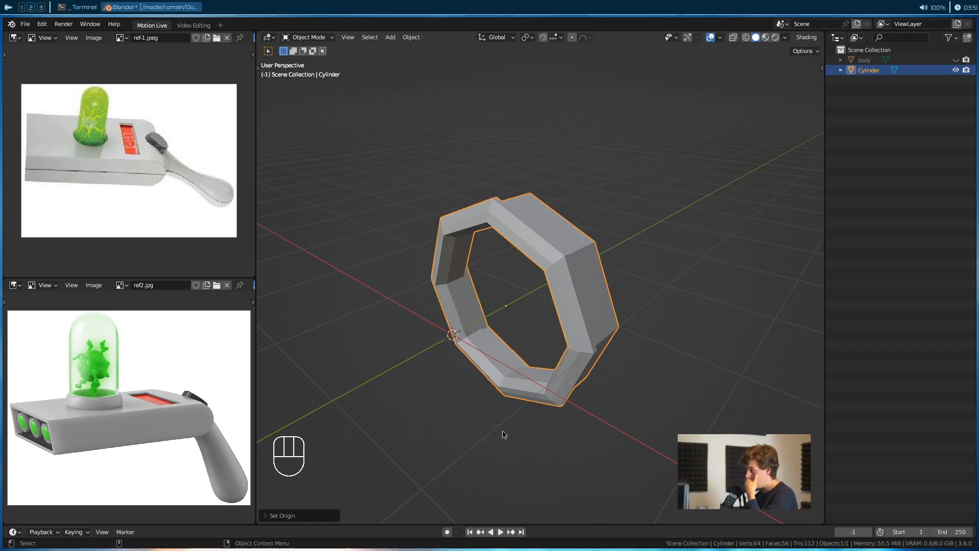
# Rename the ring object as embout and clear its location so it sits at the world origin
pyautogui.doubleClick(865, 70)
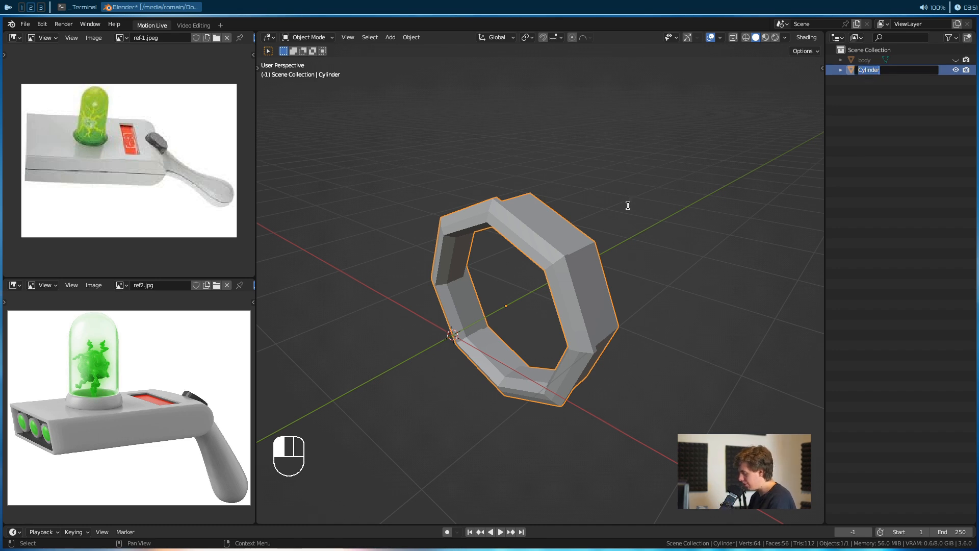
pyautogui.write('embout')
pyautogui.press('Return')
pyautogui.scroll(-3, 629, 233)
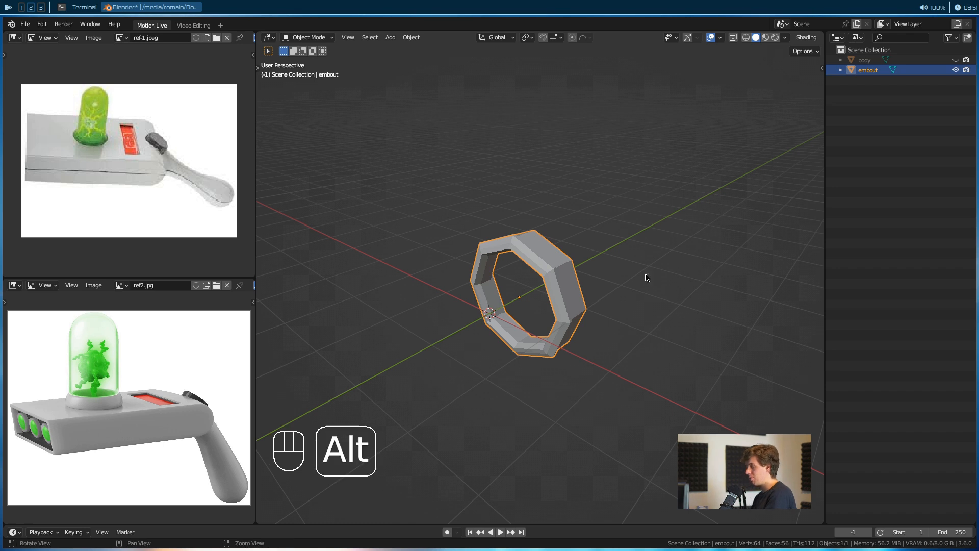
pyautogui.hotkey('alt', 'g')
# Duplicate the ring's inner edge loop in place in Edit Mode and separate the selection into its own object
pyautogui.scroll(3, 500, 318)
pyautogui.keyDown('alt'); pyautogui.moveTo(493, 326); pyautogui.dragTo(586, 266); pyautogui.keyUp('alt')
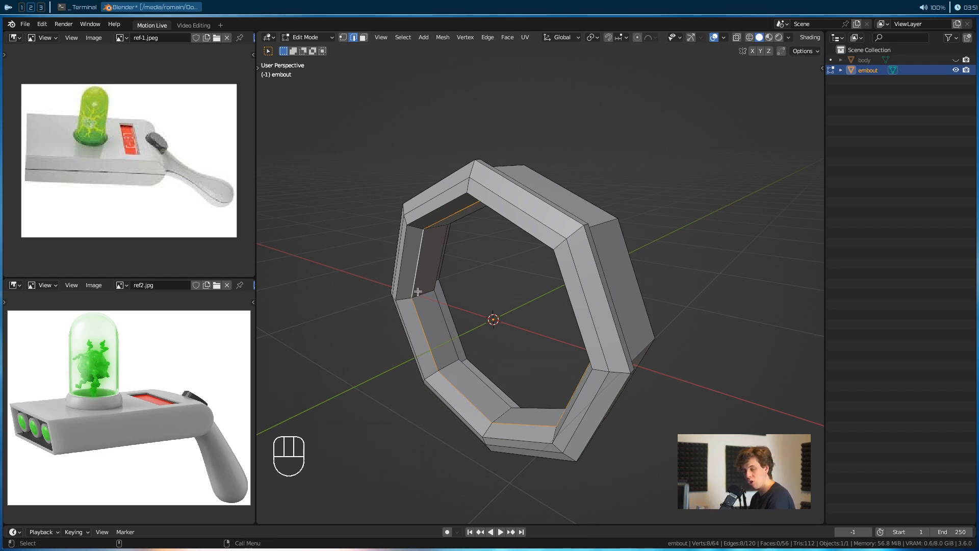
pyautogui.hotkey('shift', 'd')
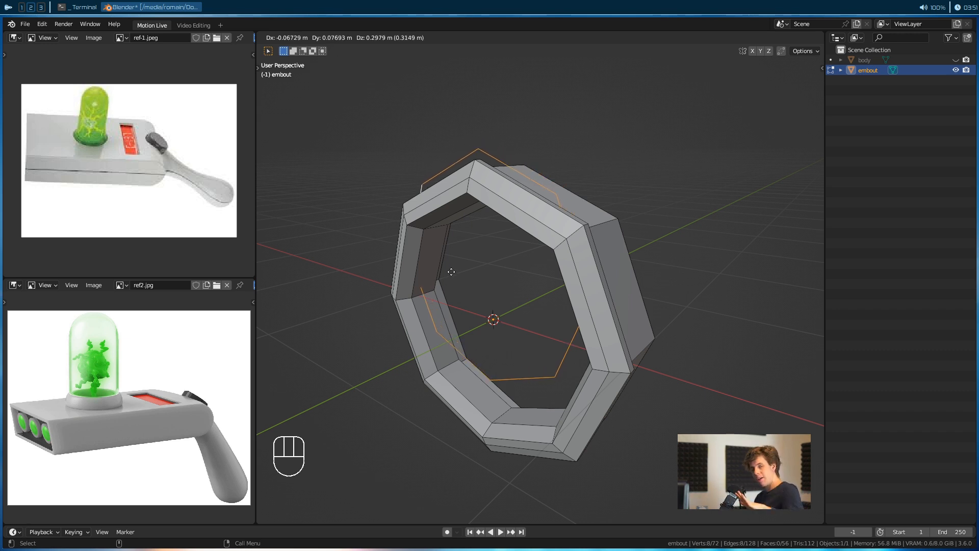
pyautogui.rightClick(383, 319)
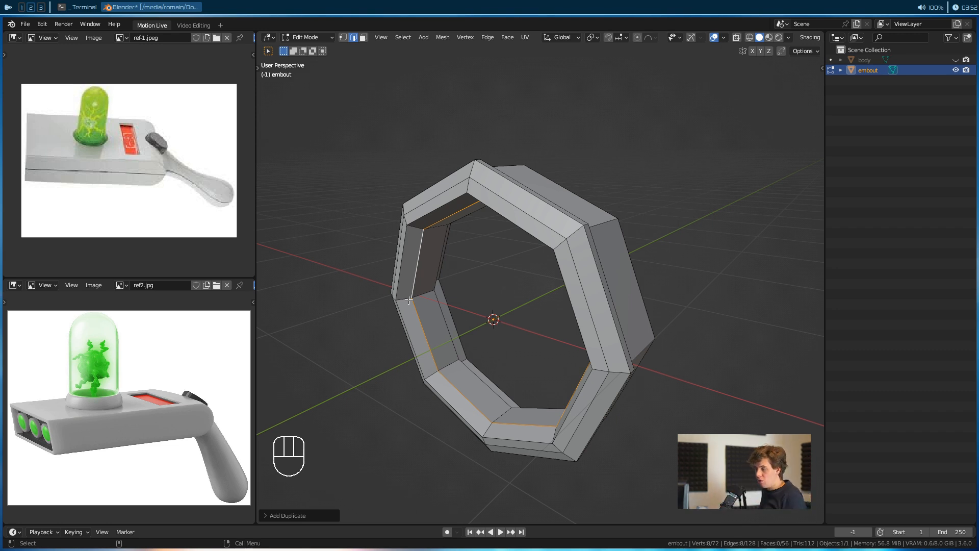
pyautogui.press('p')
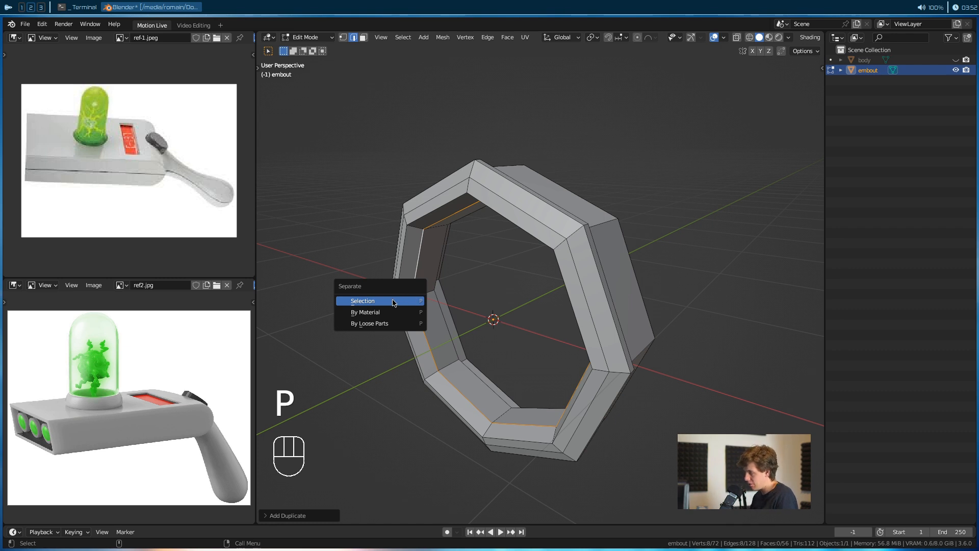
pyautogui.click(393, 302)
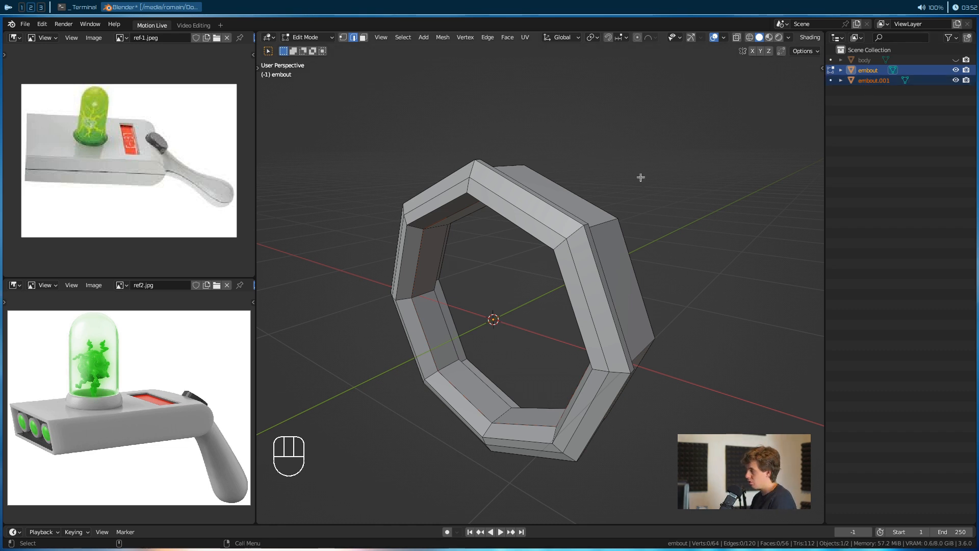
# Extrude the whole embout.001 edge loop in Edit Mode, scaled inward to about 0.67, and move the new loop outward along Y
pyautogui.press('Tab')
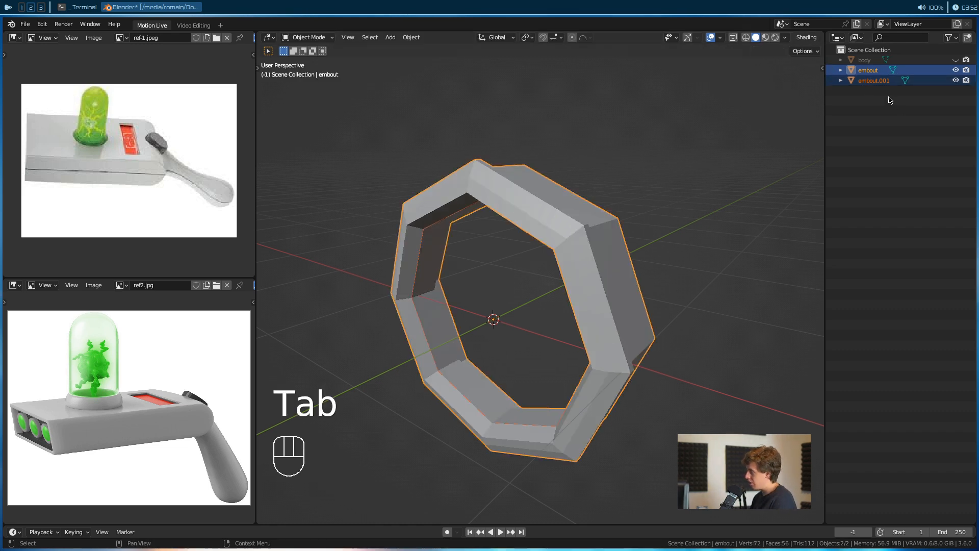
pyautogui.click(867, 81)
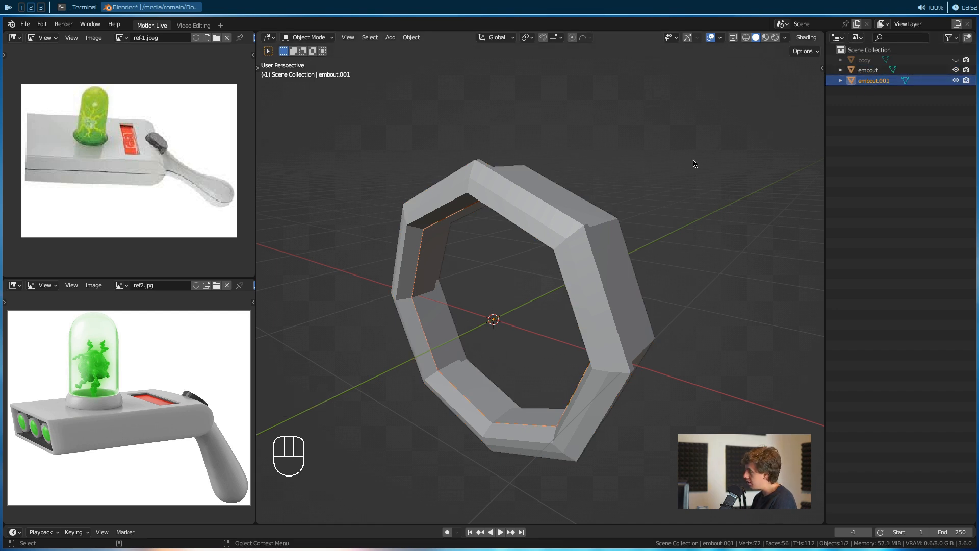
pyautogui.press('Tab')
pyautogui.press('a')
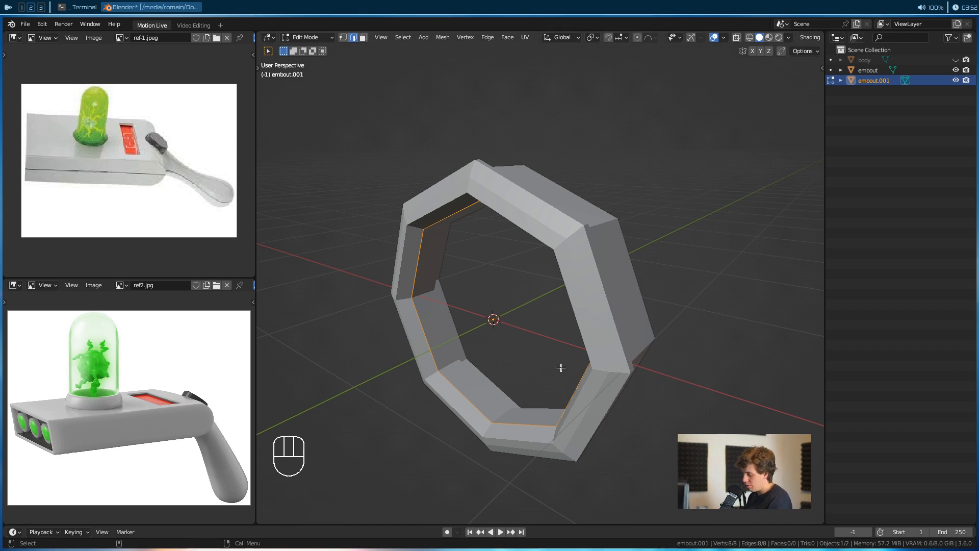
pyautogui.press('e')
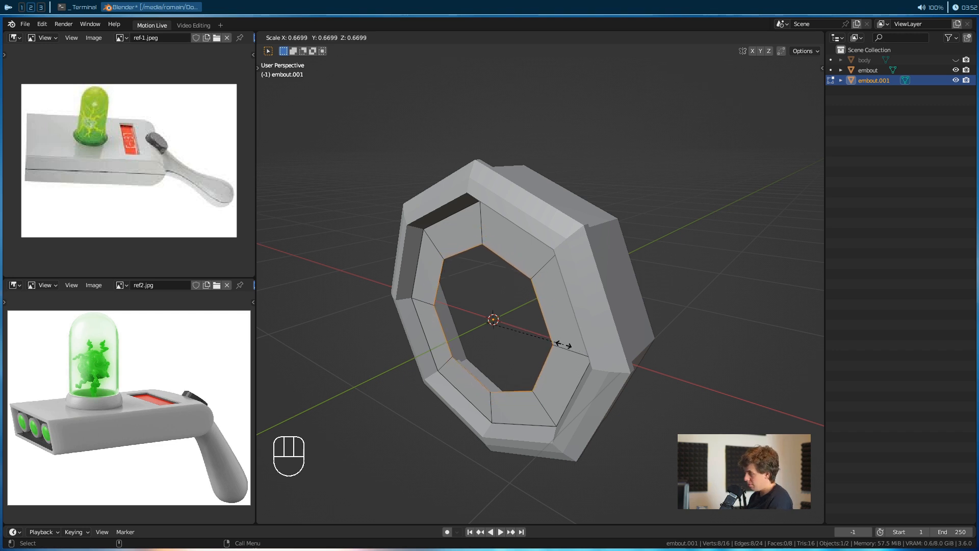
pyautogui.click(563, 345)
pyautogui.press('g')
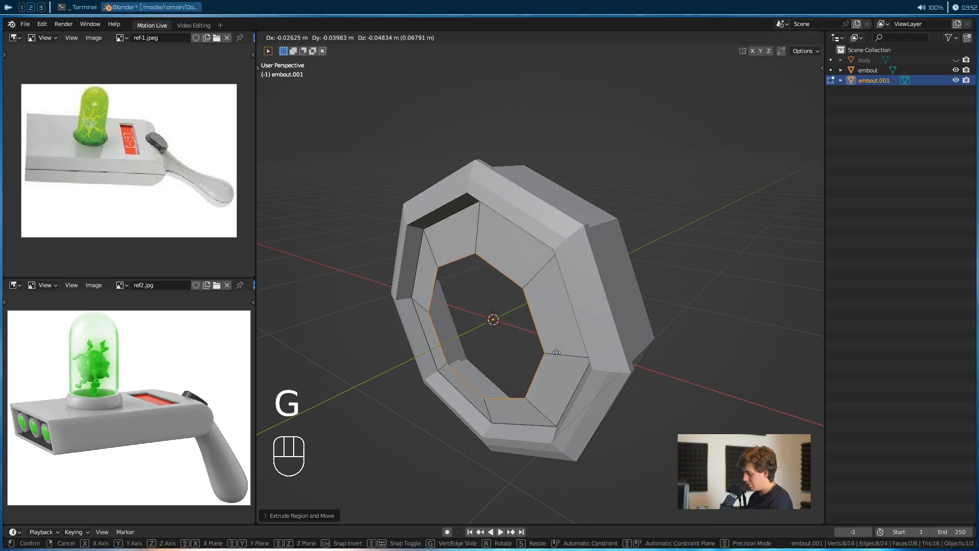
pyautogui.press('y')
pyautogui.click(574, 396)
# Extrude the loop again scaled further inward and fill the remaining opening with a face to close the dome
pyautogui.press('e')
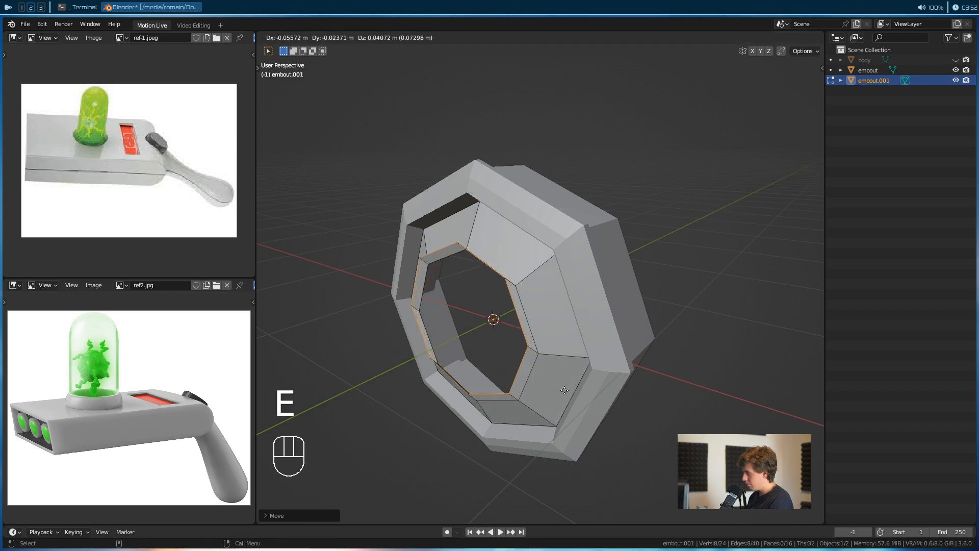
pyautogui.press('s')
pyautogui.click(535, 399)
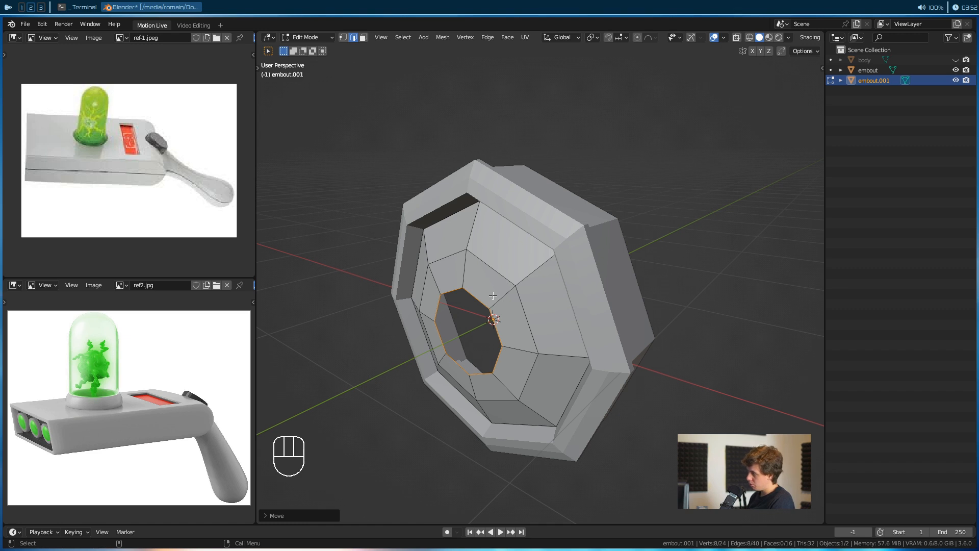
pyautogui.press('f')
pyautogui.press('Tab')
# Try moving the ring on its own and together with the inner dome
pyautogui.keyDown('alt'); pyautogui.moveTo(544, 408); pyautogui.dragTo(400, 363); pyautogui.keyUp('alt')
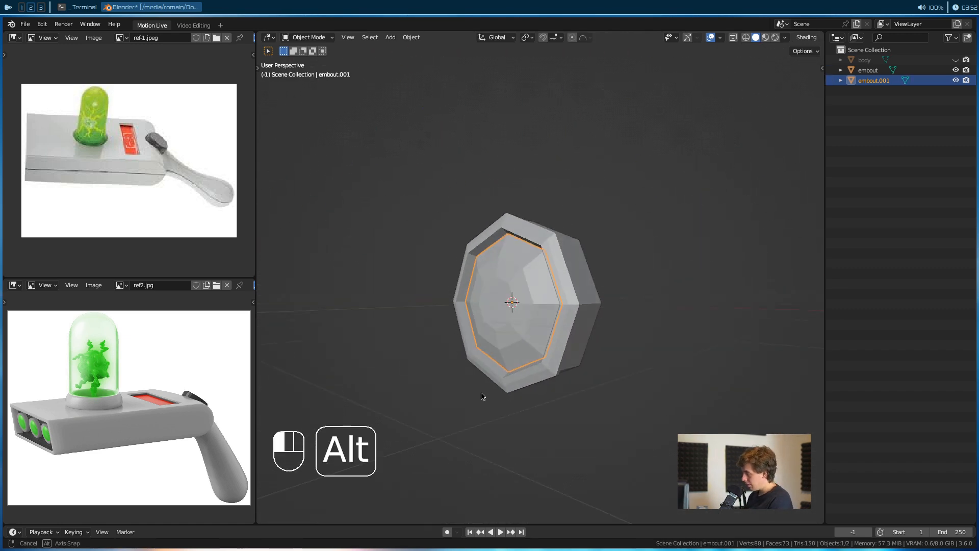
pyautogui.keyDown('alt'); pyautogui.moveTo(472, 378); pyautogui.dragTo(598, 358); pyautogui.keyUp('alt')
pyautogui.click(581, 358)
pyautogui.press('g')
pyautogui.rightClick(532, 315)
pyautogui.moveTo(736, 166); pyautogui.dragTo(454, 410)
pyautogui.press('g')
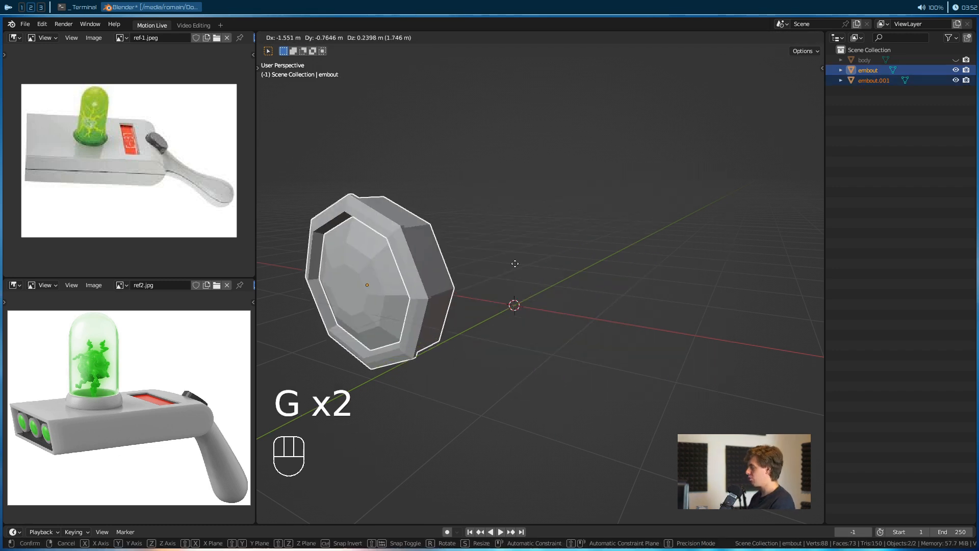
pyautogui.rightClick(626, 253)
pyautogui.click(656, 383)
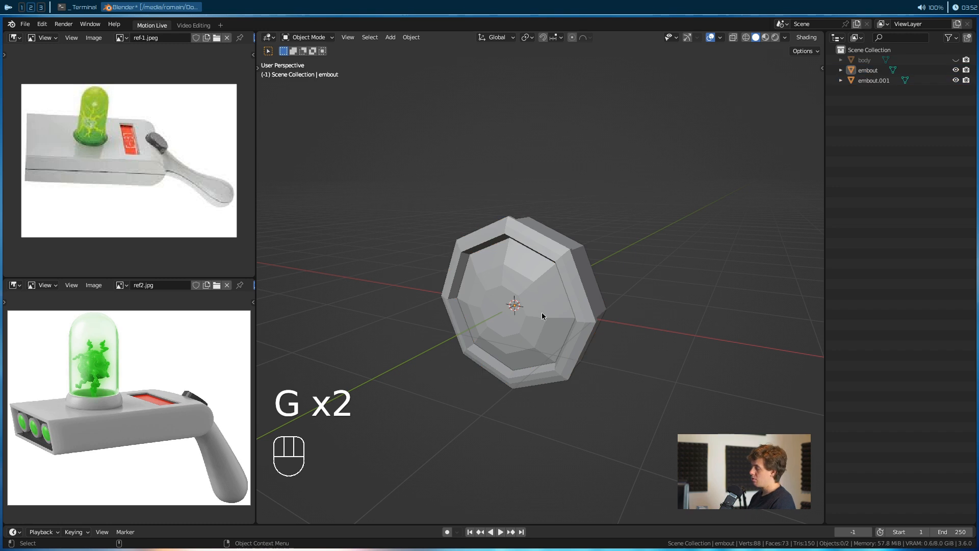
# Parent the inner dome embout.001 to the ring embout using the Object option
pyautogui.click(502, 286)
pyautogui.click(491, 269)
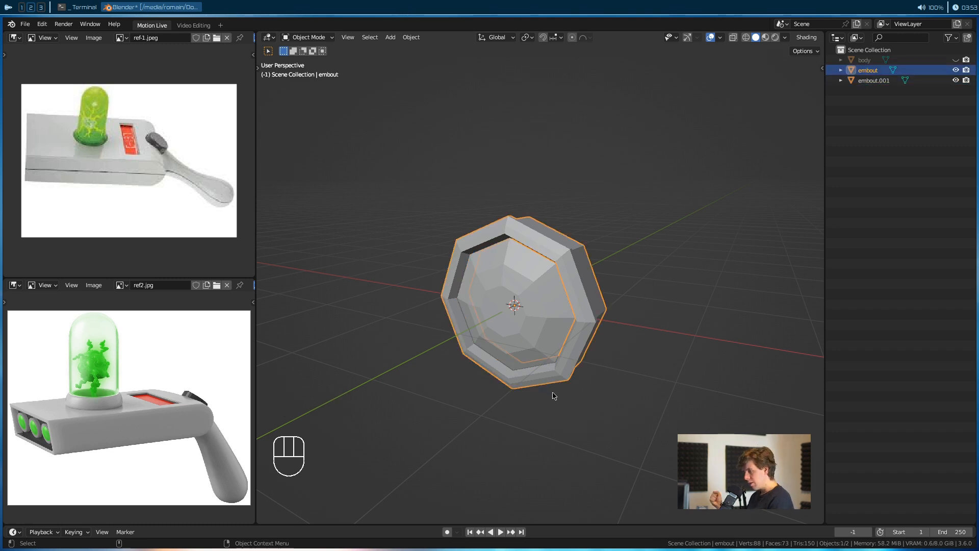
pyautogui.click(509, 302)
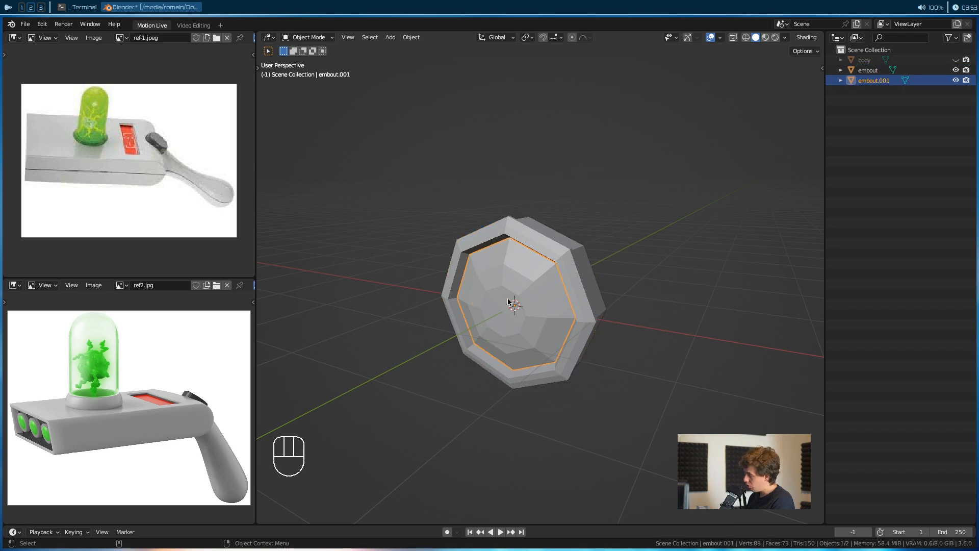
pyautogui.keyDown('shift'); pyautogui.click(557, 234); pyautogui.keyUp('shift')
pyautogui.hotkey('ctrl', 'p')
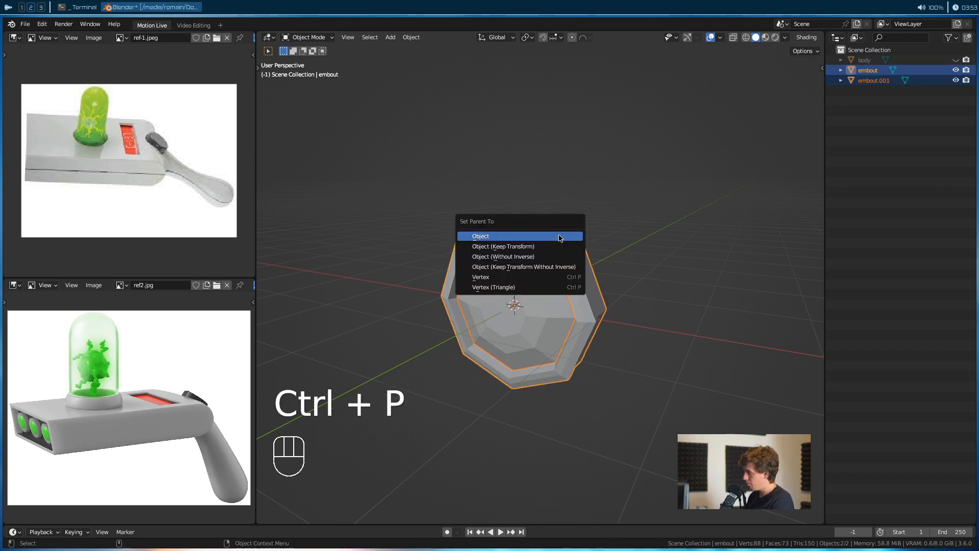
pyautogui.click(477, 236)
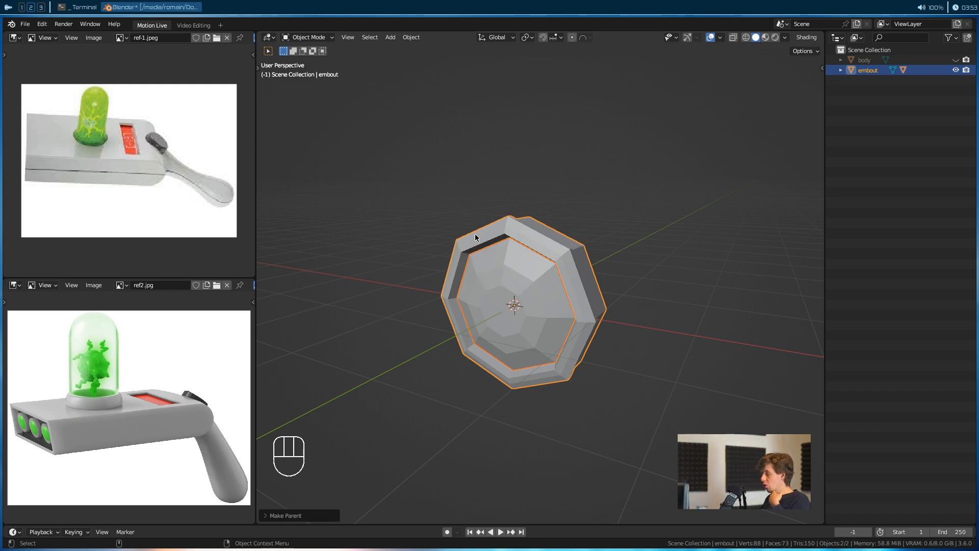
# Test the parenting by trying to move and rotate the ring and to move the inner dome alone
pyautogui.click(493, 266)
pyautogui.click(562, 239)
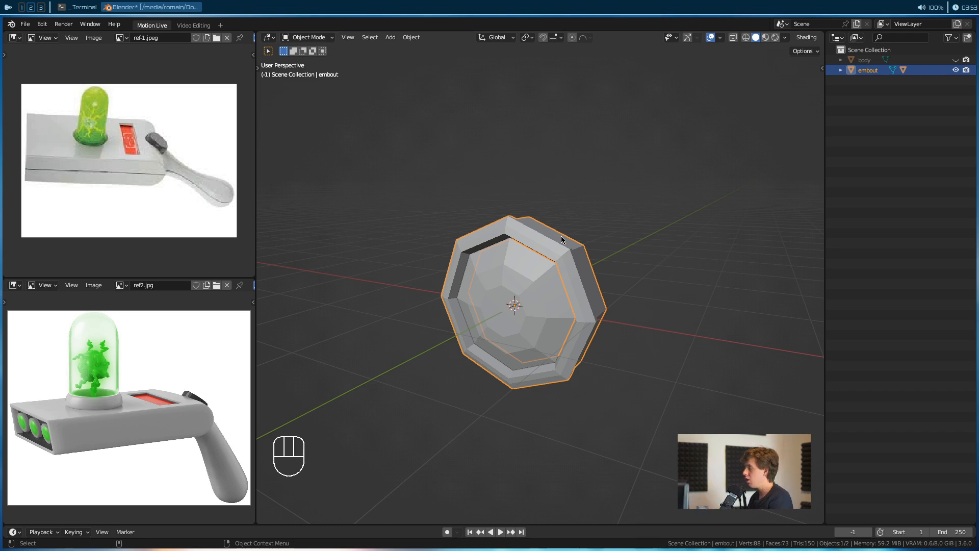
pyautogui.click(555, 305)
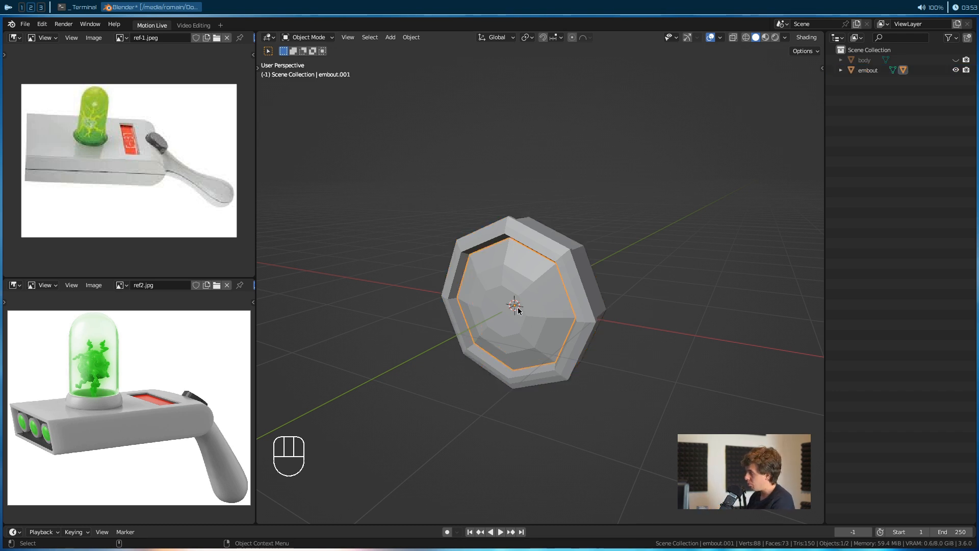
pyautogui.click(531, 255)
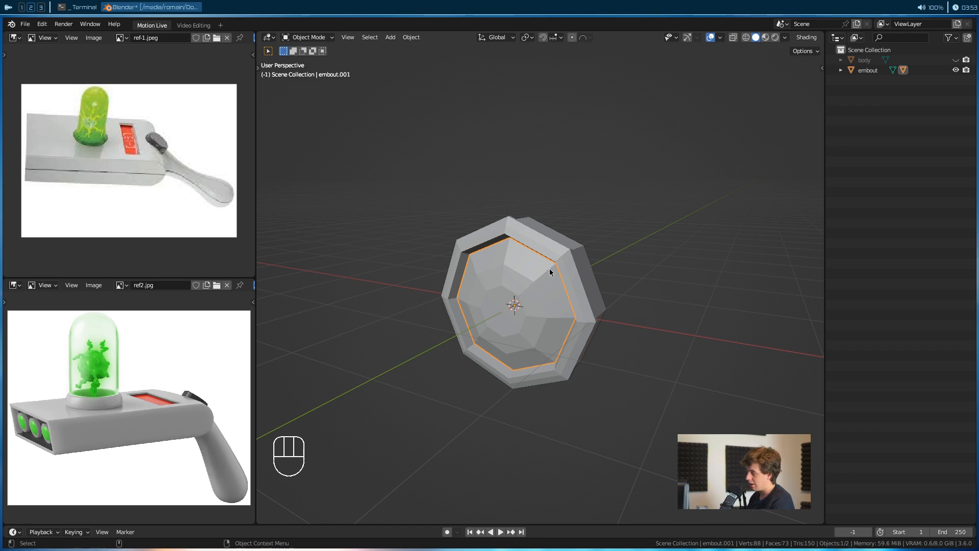
pyautogui.click(569, 244)
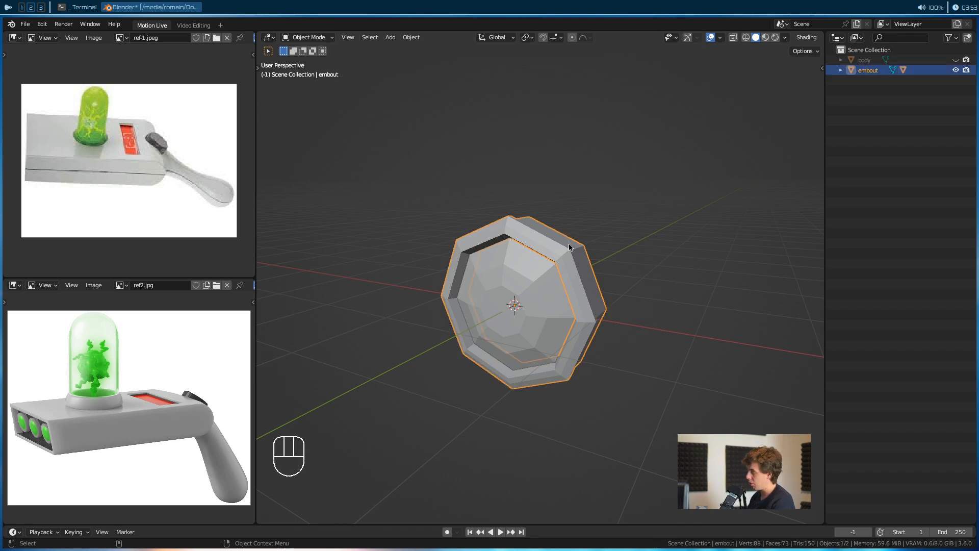
pyautogui.press('g')
pyautogui.rightClick(611, 259)
pyautogui.press('r')
pyautogui.rightClick(378, 317)
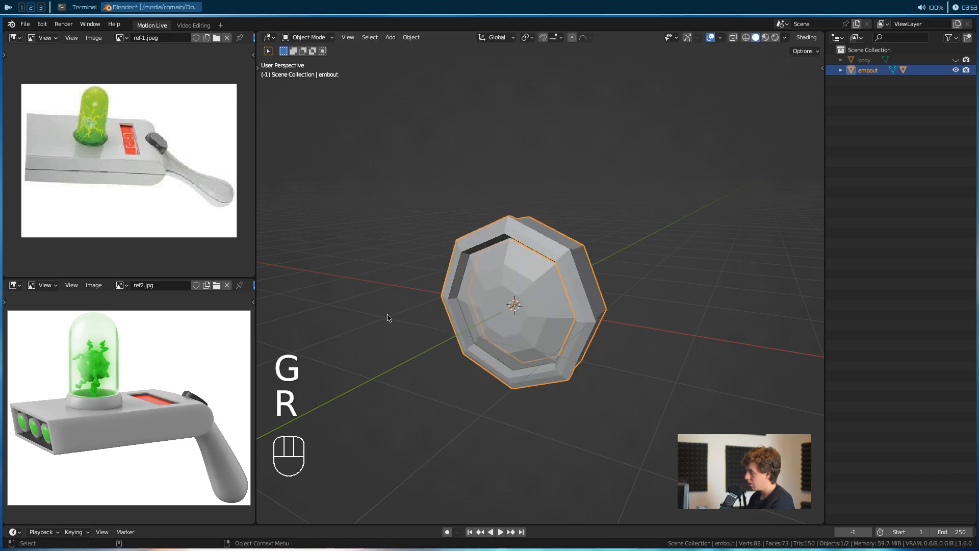
pyautogui.click(519, 327)
pyautogui.press('g')
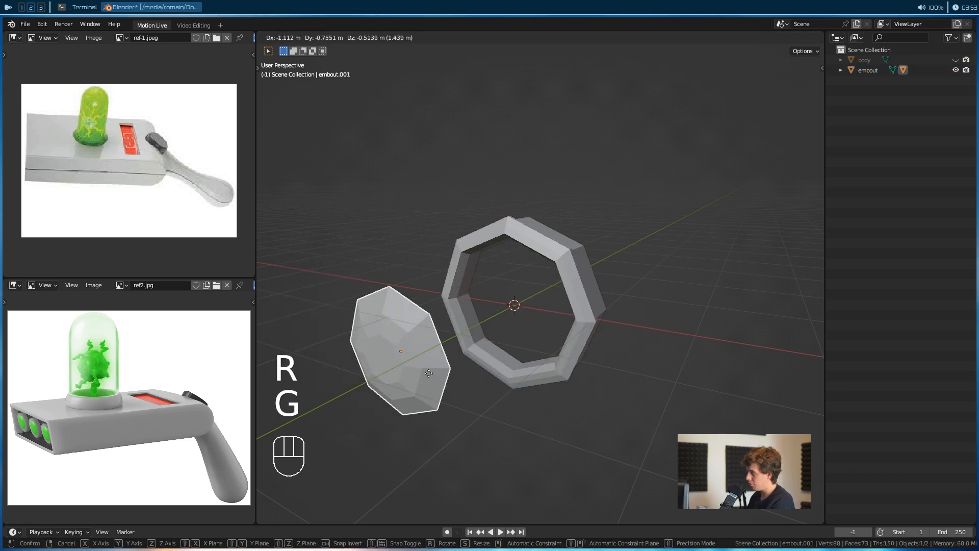
pyautogui.rightClick(429, 373)
pyautogui.click(555, 353)
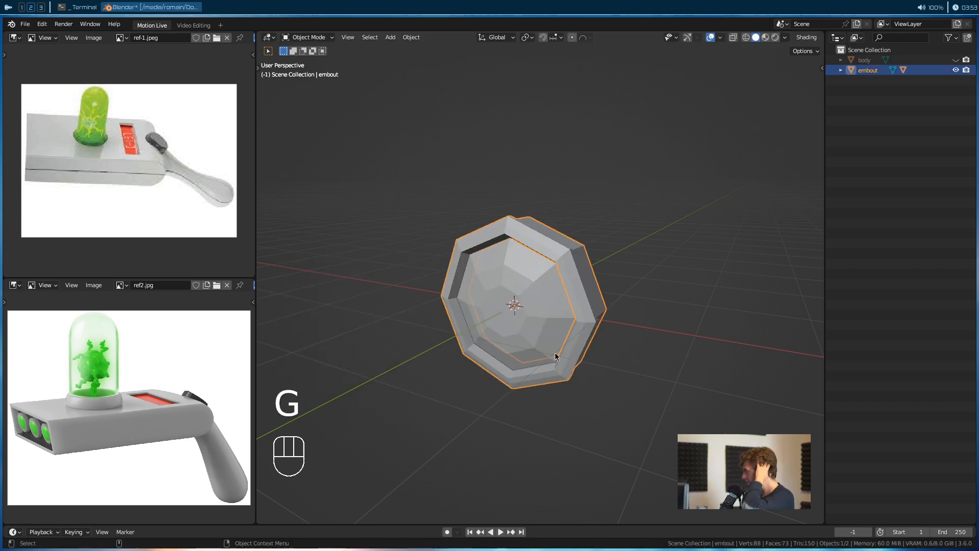
# Unhide the body, move the ring with its dome to the body's front opening and scale it down
pyautogui.click(956, 60)
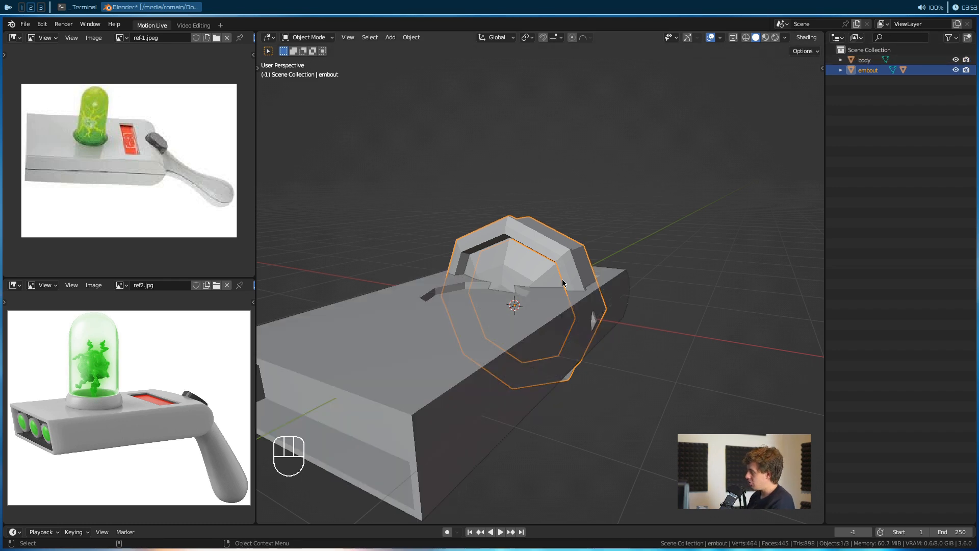
pyautogui.scroll(-5, 561, 274)
pyautogui.moveTo(561, 274); pyautogui.dragTo(437, 329, button='middle')
pyautogui.press('g')
pyautogui.click(607, 380)
pyautogui.press('s')
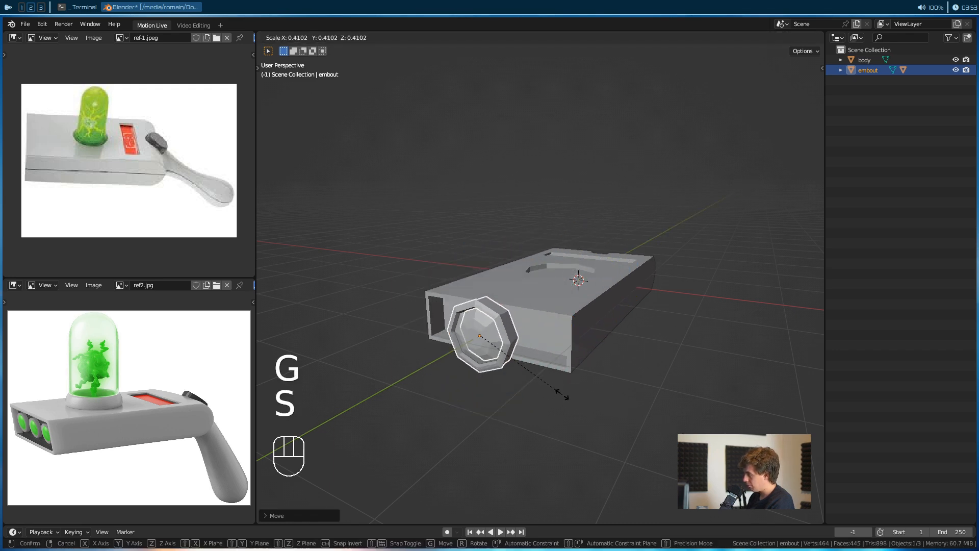
pyautogui.click(510, 365)
# Place the ring inside one end of the front opening and adjust its depth along the Y axis
pyautogui.scroll(6, 504, 383)
pyautogui.keyDown('alt'); pyautogui.moveTo(504, 384); pyautogui.dragTo(536, 334); pyautogui.keyUp('alt')
pyautogui.press('g')
pyautogui.click(472, 354)
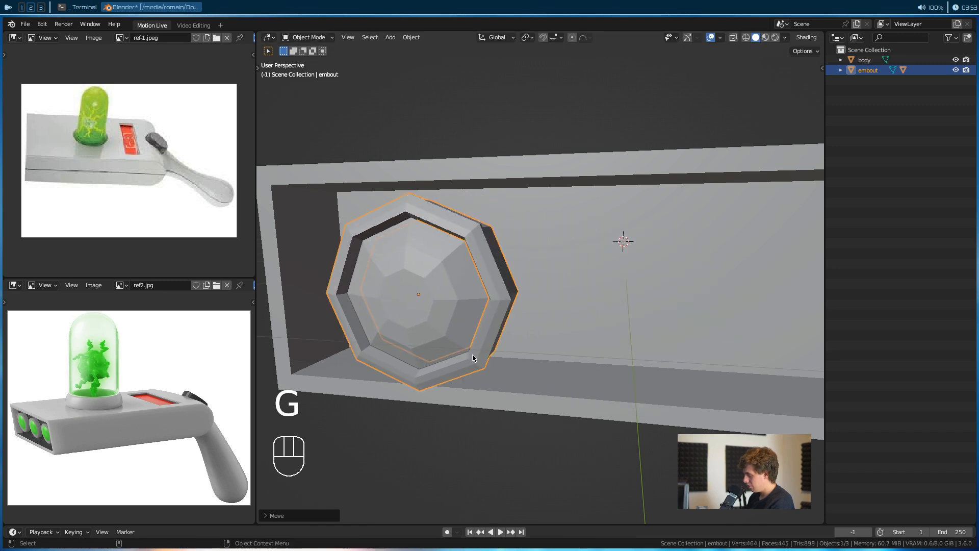
pyautogui.press('g')
pyautogui.press('y')
pyautogui.click(510, 339)
pyautogui.keyDown('alt'); pyautogui.moveTo(755, 304); pyautogui.dragTo(665, 294); pyautogui.keyUp('alt')
pyautogui.press('g')
pyautogui.press('y')
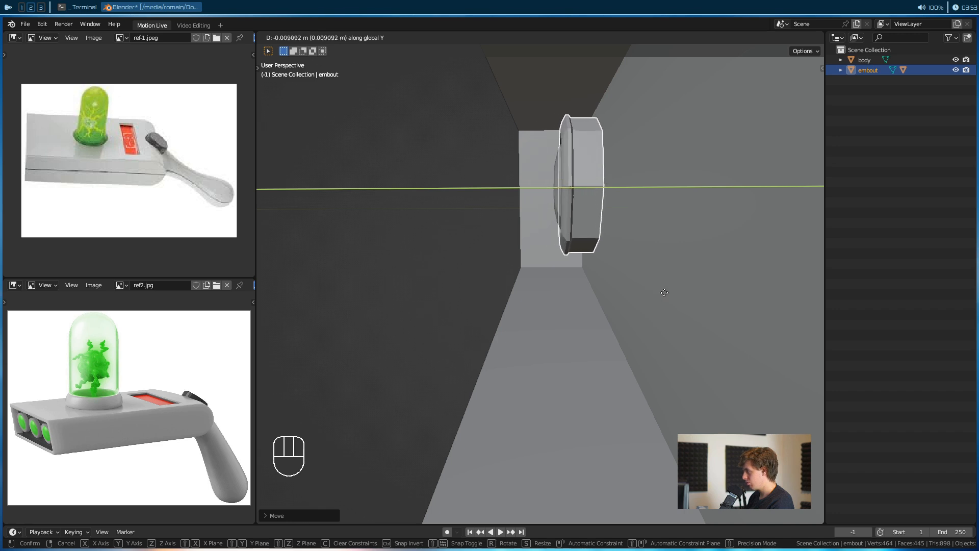
pyautogui.keyDown('shift'); pyautogui.click(638, 291); pyautogui.keyUp('shift')
# Reposition the ring with Y locked and centre it vertically near one end of the front opening
pyautogui.keyDown('alt'); pyautogui.moveTo(490, 302); pyautogui.dragTo(592, 279); pyautogui.keyUp('alt')
pyautogui.scroll(-7, 573, 307)
pyautogui.scroll(2, 556, 280)
pyautogui.keyDown('alt'); pyautogui.moveTo(530, 270); pyautogui.dragTo(431, 278); pyautogui.keyUp('alt')
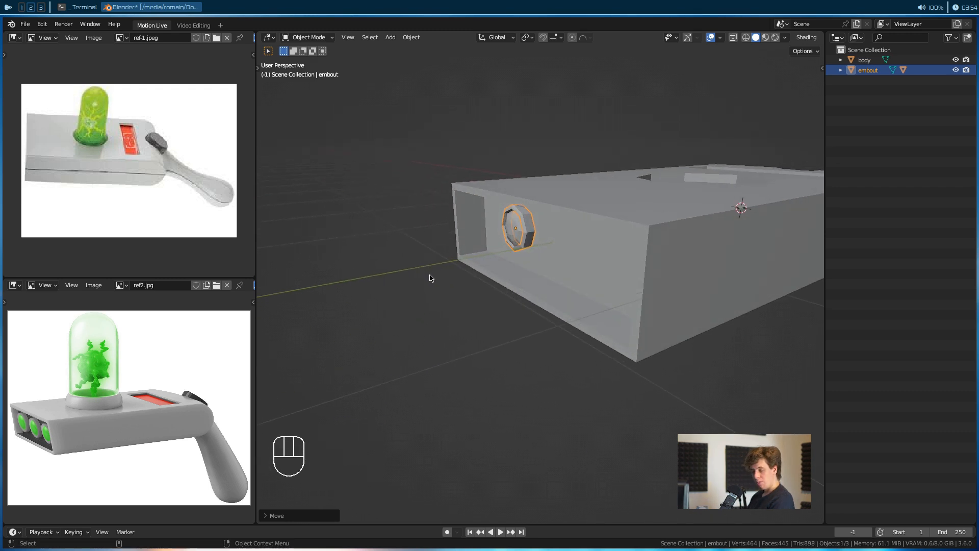
pyautogui.press('g')
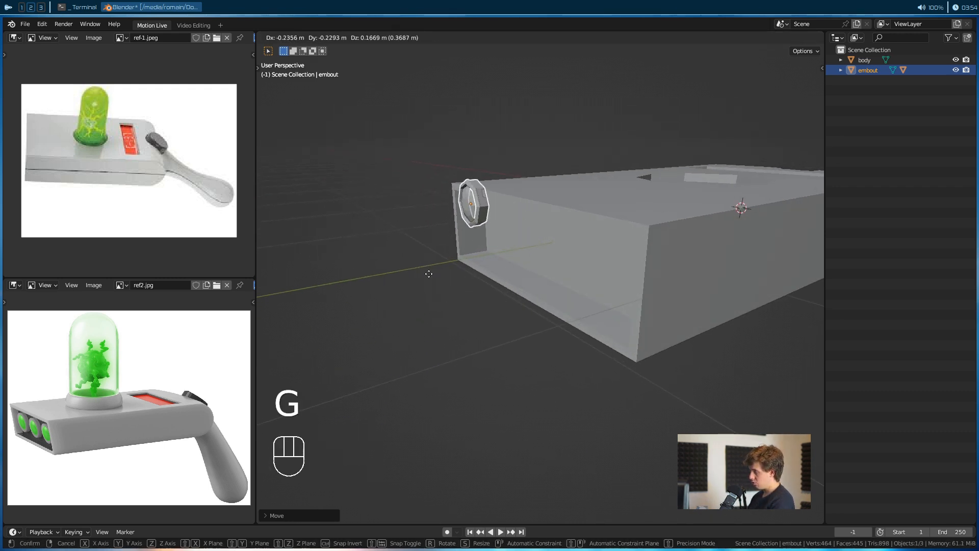
pyautogui.hotkey('shift', 'y')
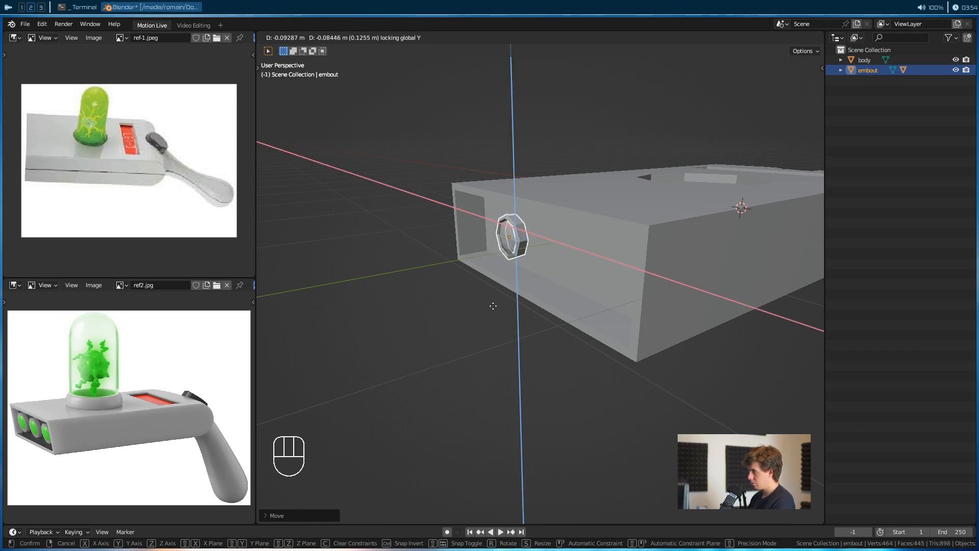
pyautogui.click(492, 319)
pyautogui.keyDown('alt'); pyautogui.moveTo(494, 323); pyautogui.dragTo(564, 304, button='middle'); pyautogui.keyUp('alt')
pyautogui.press('g')
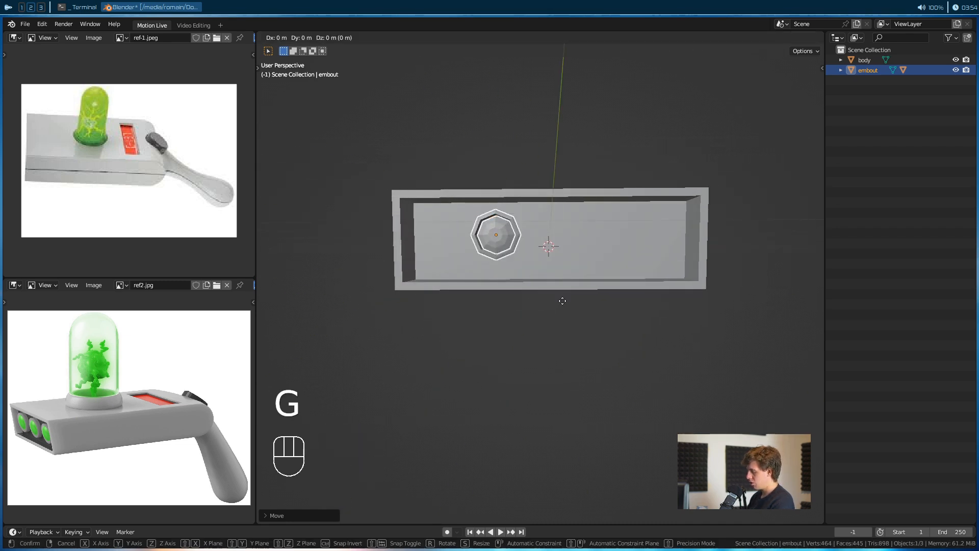
pyautogui.click(518, 317)
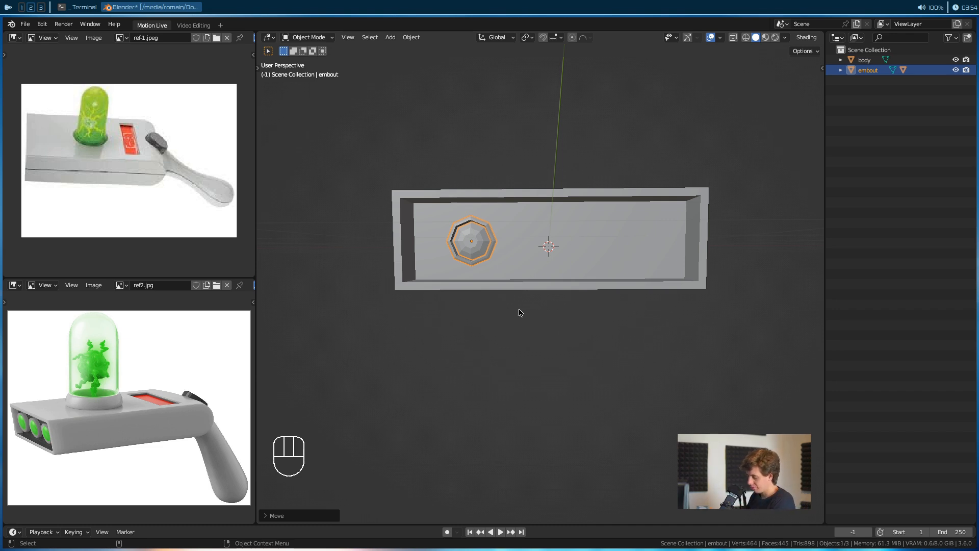
# Create a linked duplicate of the ring and its dome, offset about 0.54 m along X to the middle of the opening
pyautogui.scroll(4, 507, 247)
pyautogui.click(428, 219)
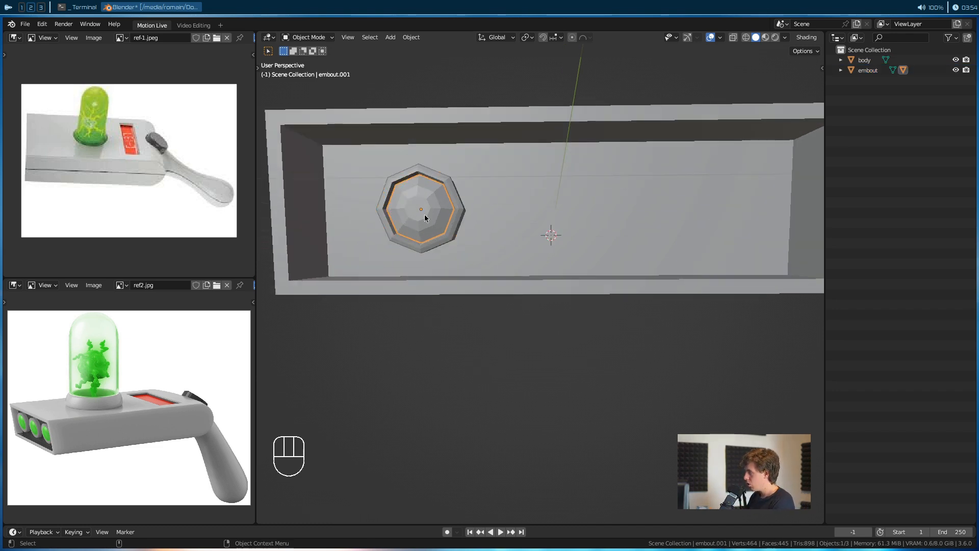
pyautogui.keyDown('shift'); pyautogui.click(431, 243); pyautogui.keyUp('shift')
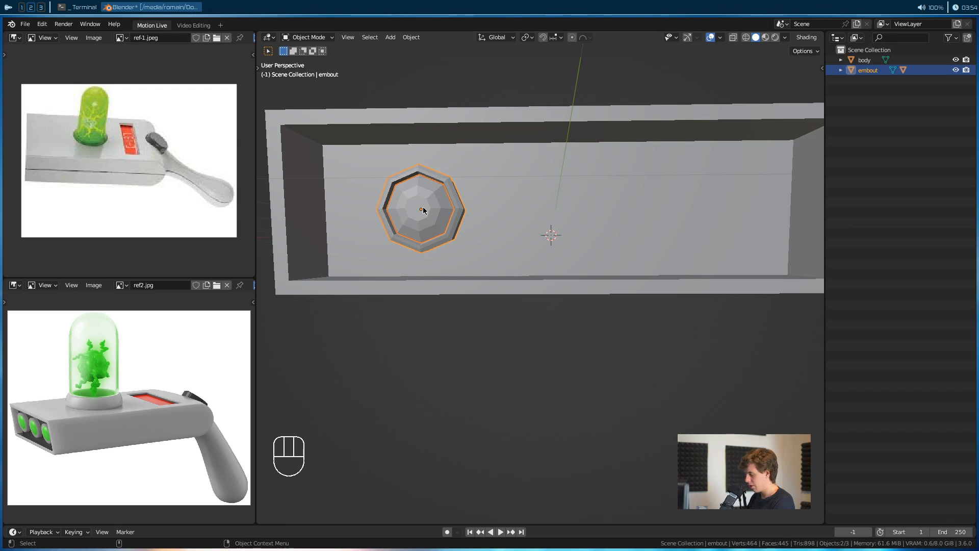
pyautogui.hotkey('alt', 'd')
pyautogui.press('x')
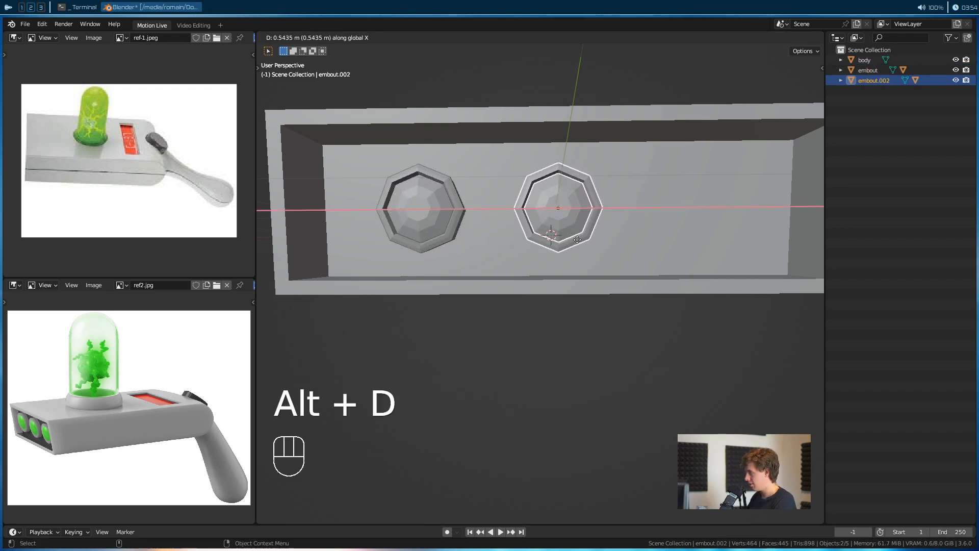
pyautogui.click(575, 240)
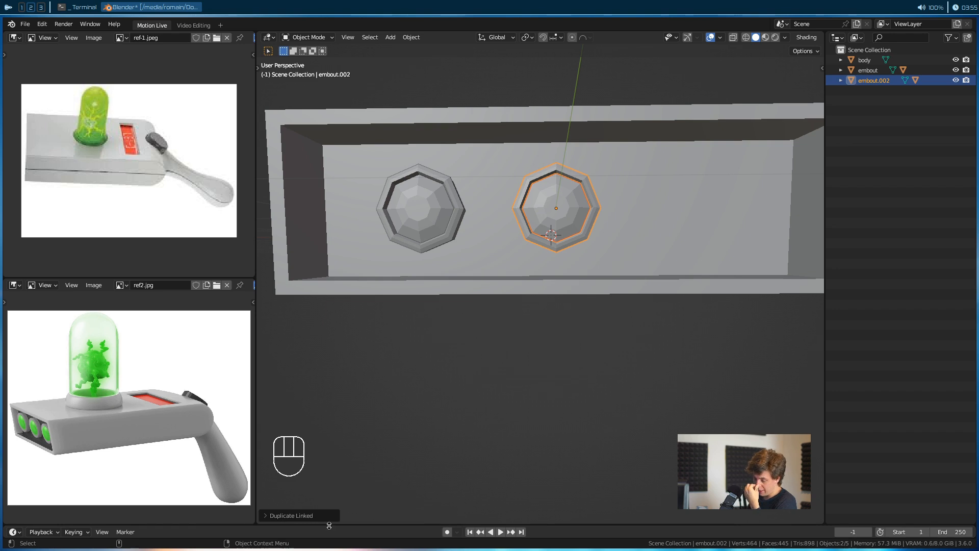
# Test the linked duplicate by trying to move an edge of its dome and selecting the dome's centre face
pyautogui.keyDown('alt'); pyautogui.moveTo(476, 464); pyautogui.dragTo(495, 338, button='right'); pyautogui.keyUp('alt')
pyautogui.keyDown('alt'); pyautogui.moveTo(494, 338); pyautogui.dragTo(579, 454, button='middle'); pyautogui.keyUp('alt')
pyautogui.keyDown('alt'); pyautogui.moveTo(498, 337); pyautogui.dragTo(606, 203); pyautogui.keyUp('alt')
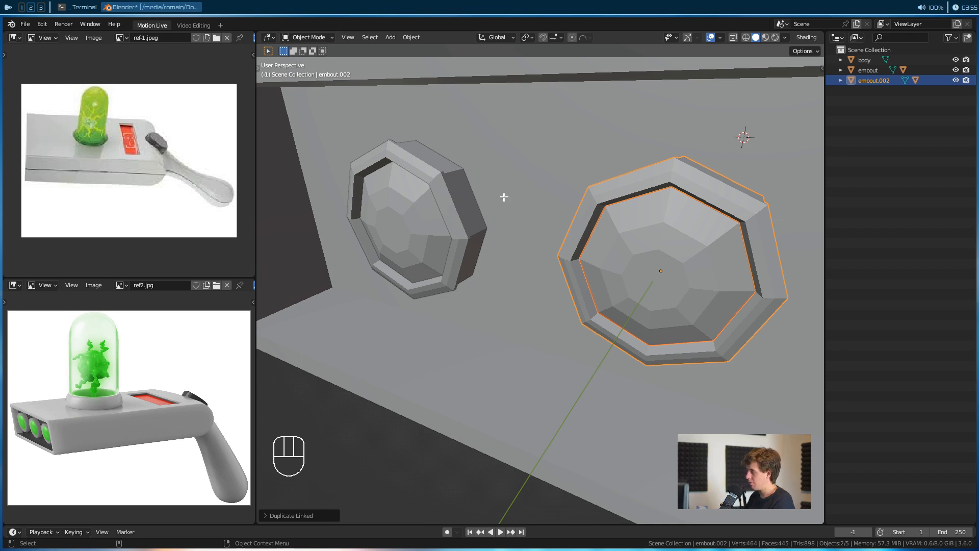
pyautogui.press('Tab')
pyautogui.keyDown('alt'); pyautogui.moveTo(574, 247); pyautogui.dragTo(569, 269); pyautogui.keyUp('alt')
pyautogui.click(624, 293)
pyautogui.press('g')
pyautogui.rightClick(654, 293)
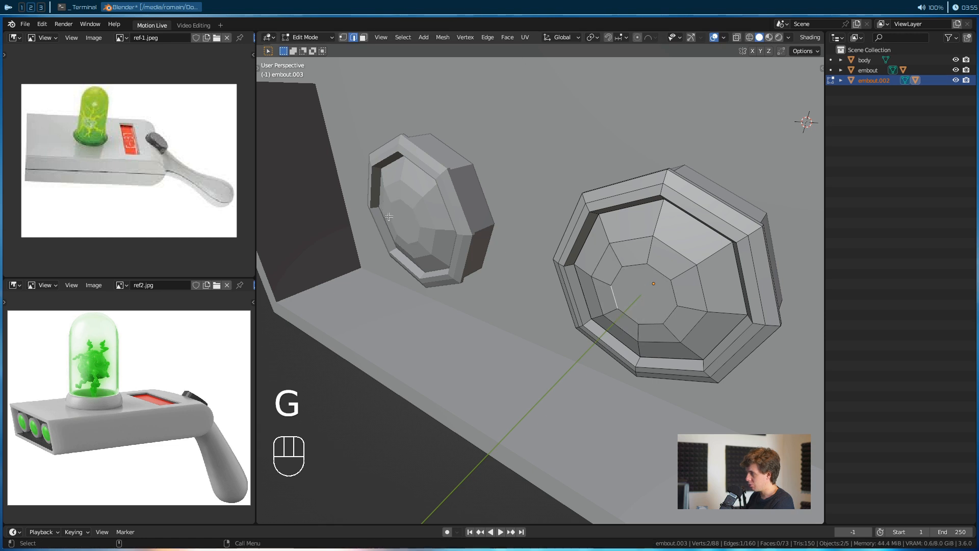
pyautogui.press('3')
pyautogui.click(640, 295)
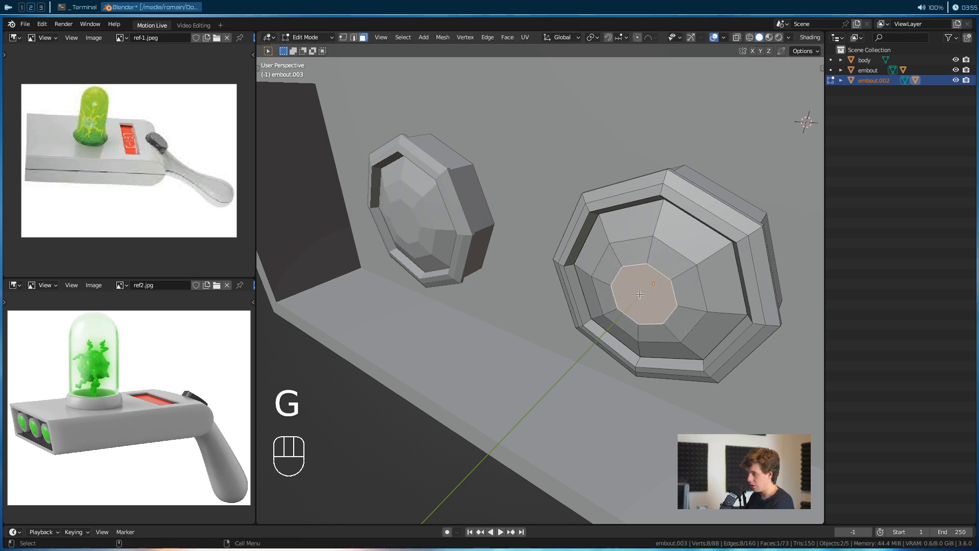
pyautogui.press('Tab')
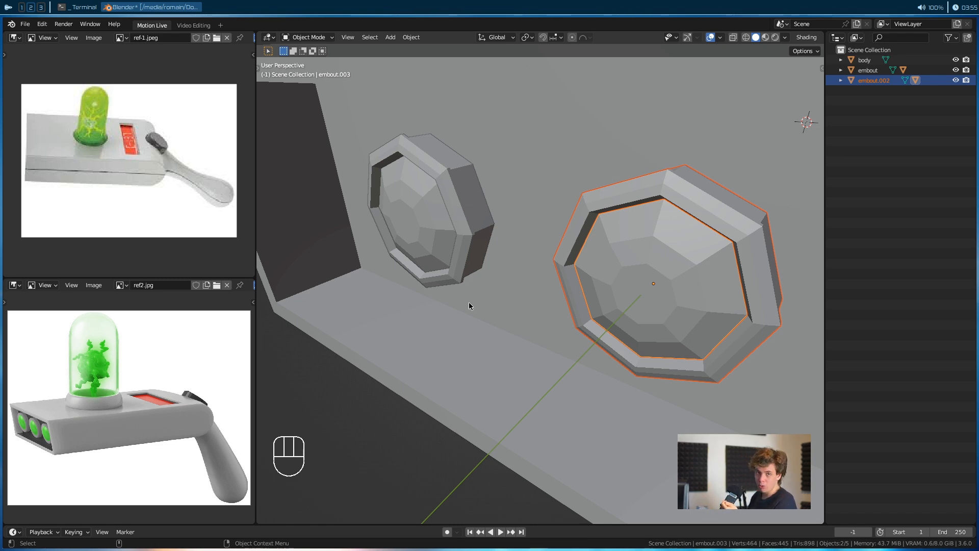
# Create a second linked duplicate from the middle ring and dome, moved along X to the other end of the opening
pyautogui.scroll(-2, 584, 276)
pyautogui.keyDown('alt'); pyautogui.moveTo(583, 276); pyautogui.dragTo(544, 308); pyautogui.keyUp('alt')
pyautogui.click(543, 308)
pyautogui.keyDown('shift'); pyautogui.click(566, 262); pyautogui.keyUp('shift')
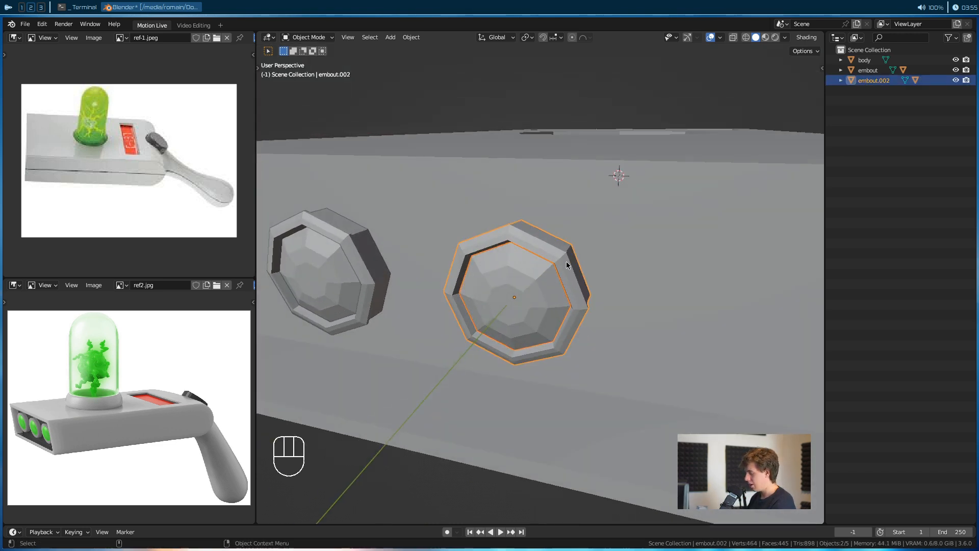
pyautogui.hotkey('alt', 'd')
pyautogui.press('x')
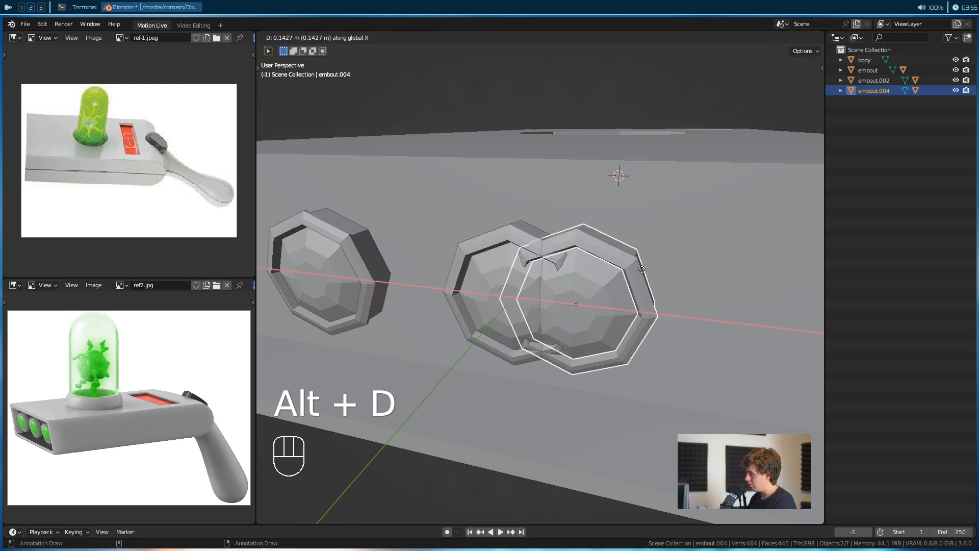
pyautogui.click(760, 286)
# Fine-tune the third nozzle's position along X so the three nozzles are evenly spaced, and clear the selection
pyautogui.scroll(-4, 565, 327)
pyautogui.keyDown('alt'); pyautogui.moveTo(531, 326); pyautogui.dragTo(576, 346); pyautogui.keyUp('alt')
pyautogui.scroll(-3, 563, 338)
pyautogui.click(566, 340)
pyautogui.scroll(-3, 567, 342)
pyautogui.scroll(3, 578, 306)
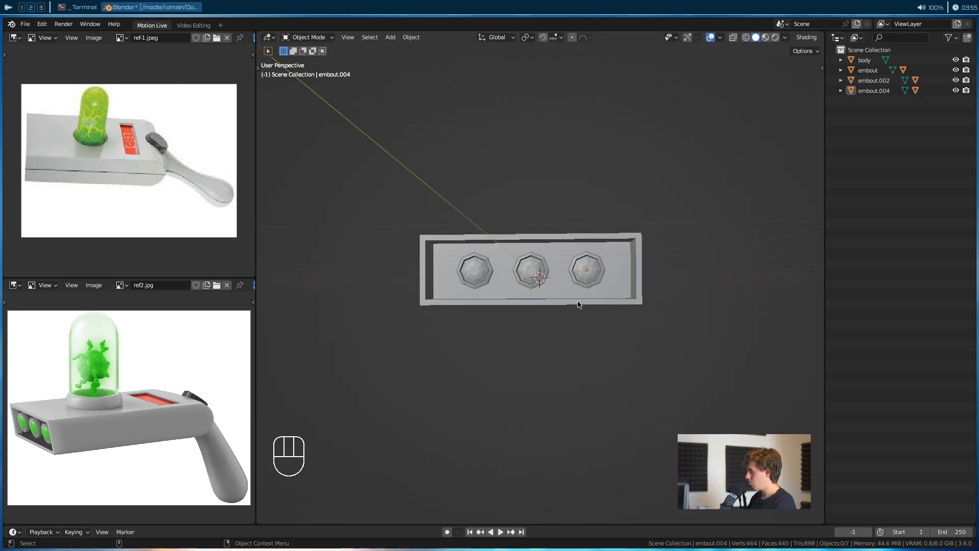
pyautogui.scroll(2, 591, 288)
pyautogui.keyDown('shift'); pyautogui.click(604, 286); pyautogui.keyUp('shift')
pyautogui.press('g')
pyautogui.press('x')
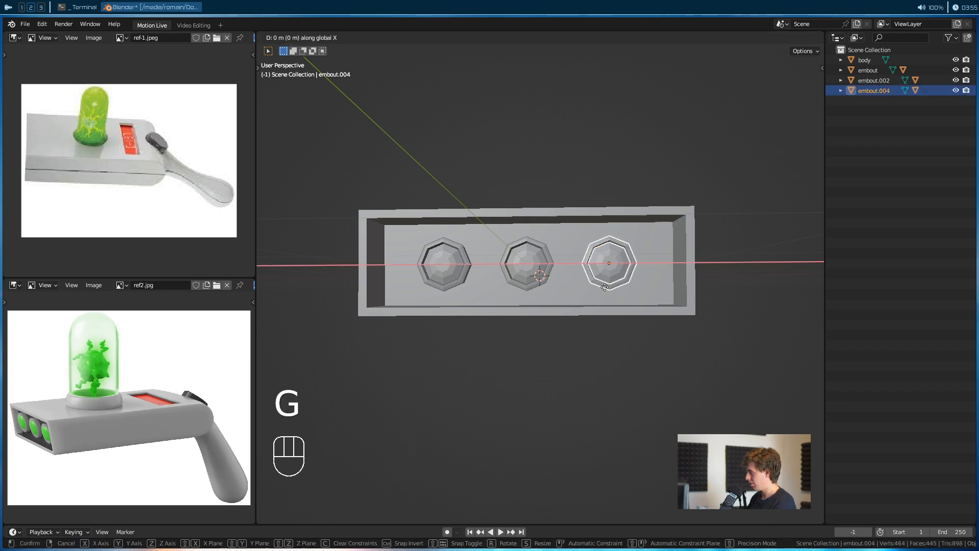
pyautogui.click(609, 288)
pyautogui.click(586, 365)
# Test the shared mesh of the three rings by trying to move one ring face in Edit Mode
pyautogui.scroll(-3, 609, 341)
pyautogui.keyDown('alt'); pyautogui.moveTo(629, 326); pyautogui.dragTo(610, 339); pyautogui.keyUp('alt')
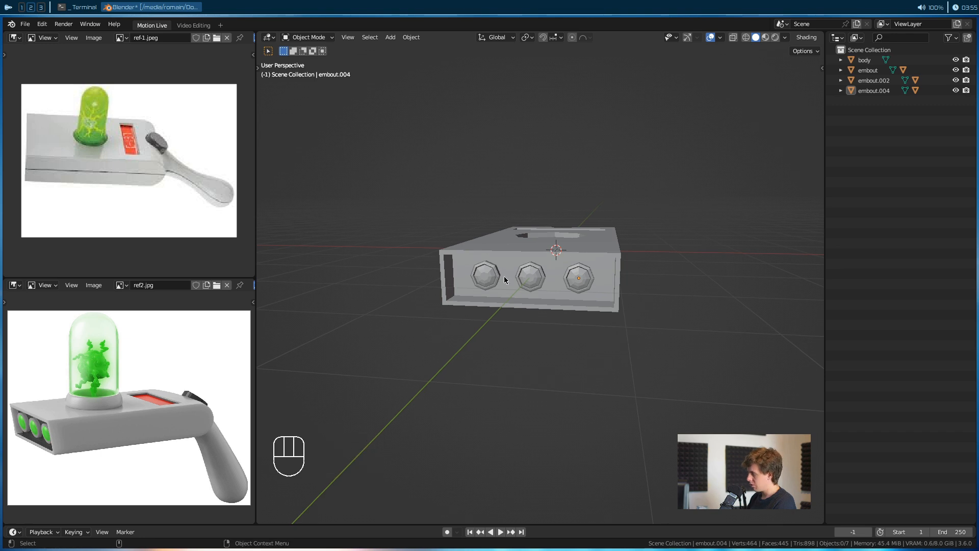
pyautogui.scroll(3, 534, 293)
pyautogui.press('Tab')
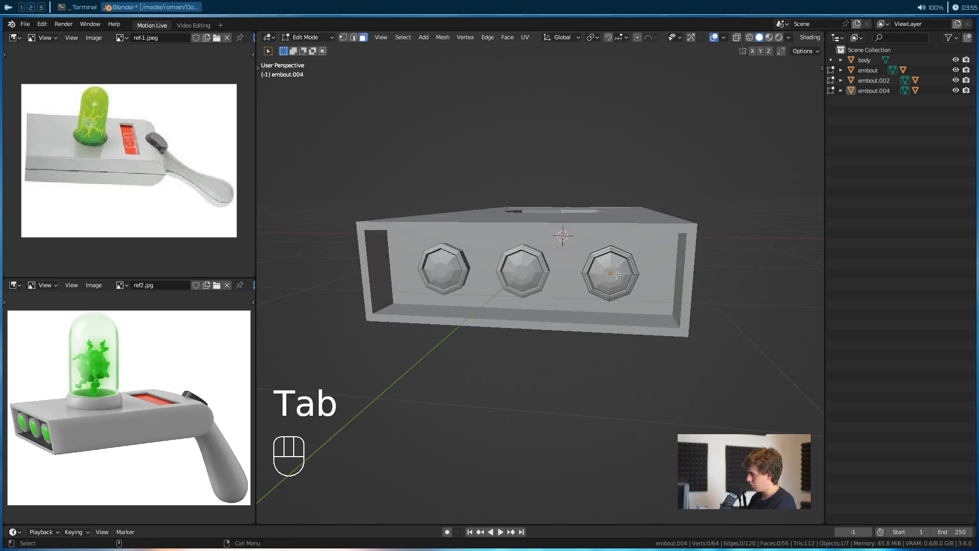
pyautogui.click(607, 296)
pyautogui.press('g')
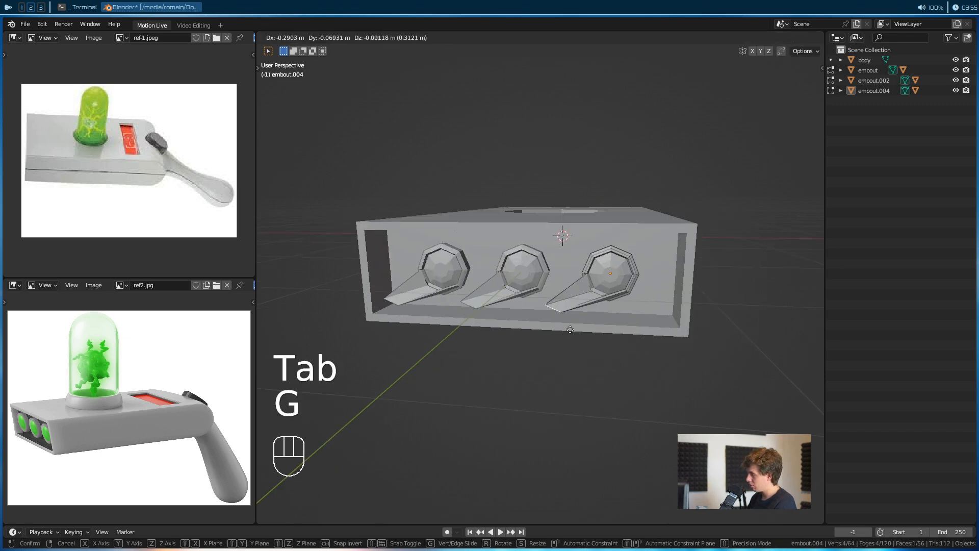
pyautogui.rightClick(605, 332)
pyautogui.press('Tab')
# Select the body and open its mesh for editing, focusing on the round recess in its upper face
pyautogui.keyDown('alt'); pyautogui.moveTo(606, 331); pyautogui.dragTo(469, 405); pyautogui.keyUp('alt')
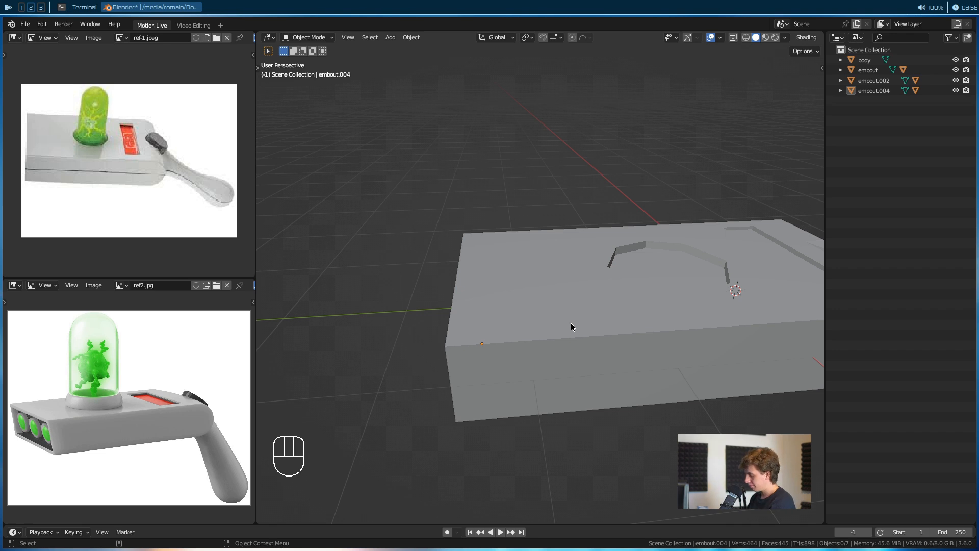
pyautogui.keyDown('alt'); pyautogui.moveTo(671, 287); pyautogui.dragTo(454, 378); pyautogui.keyUp('alt')
pyautogui.scroll(2, 454, 378)
pyautogui.keyDown('alt'); pyautogui.moveTo(569, 298); pyautogui.dragTo(516, 367); pyautogui.keyUp('alt')
pyautogui.scroll(-3, 514, 365)
pyautogui.click(511, 363)
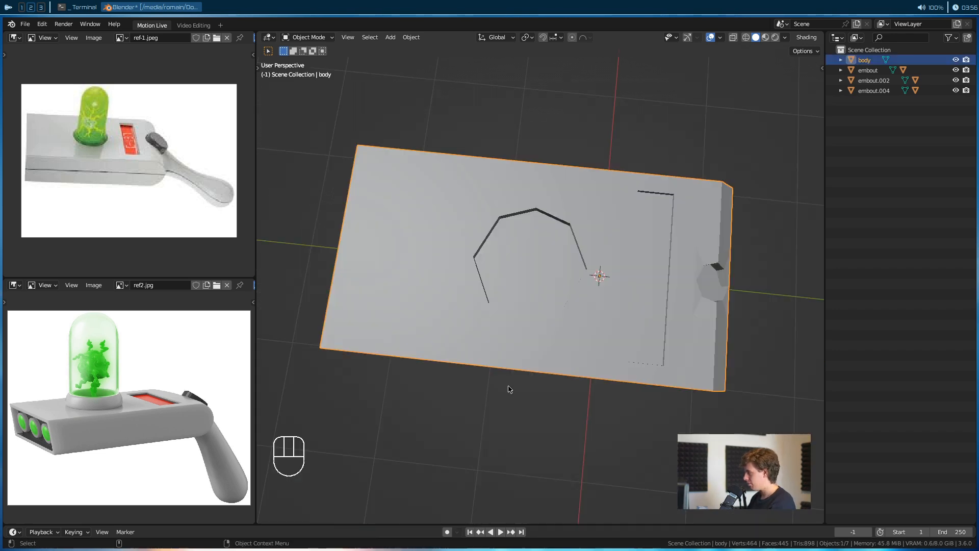
pyautogui.press('Tab')
pyautogui.scroll(3, 502, 380)
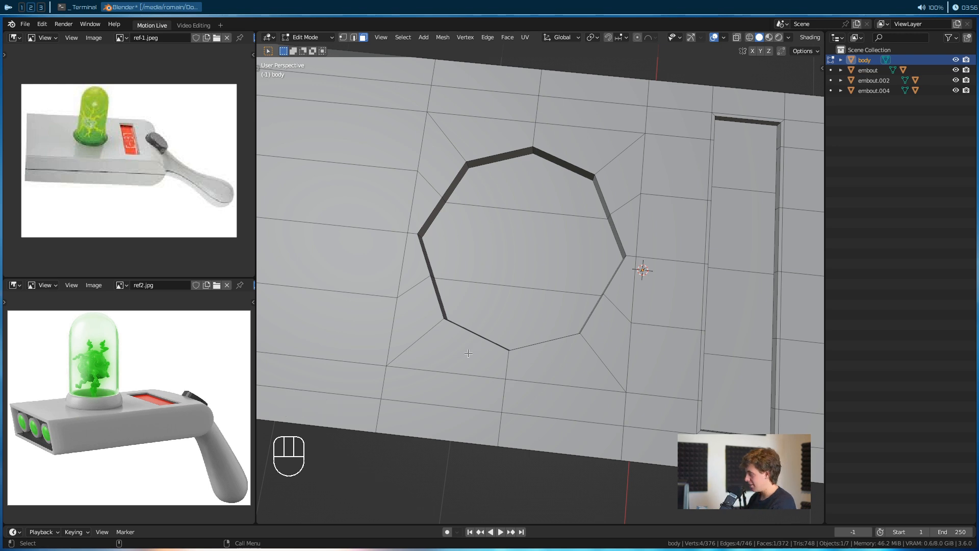
# Examine the edge flow around the round recess on the body's upper face from several angles
pyautogui.keyDown('alt'); pyautogui.moveTo(468, 350); pyautogui.dragTo(464, 235); pyautogui.keyUp('alt')
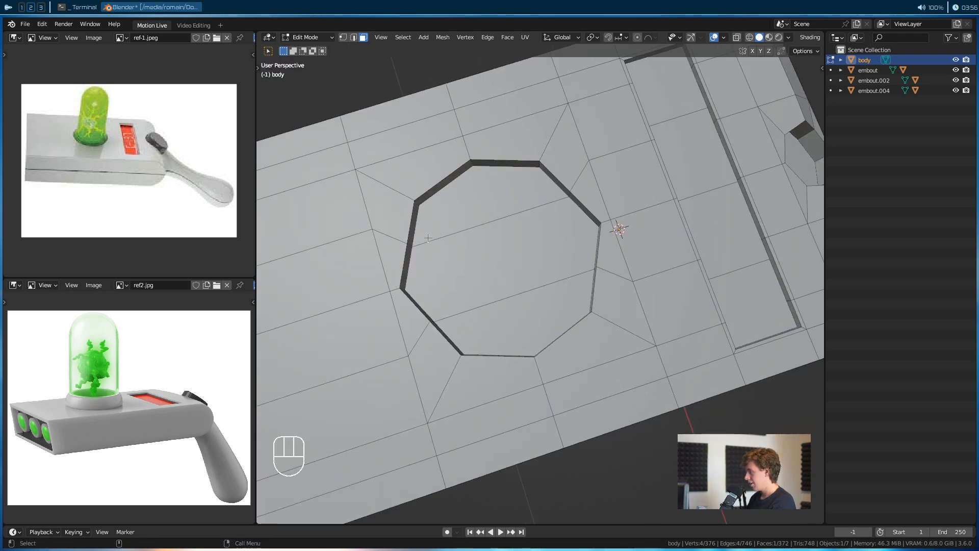
pyautogui.scroll(-2, 392, 344)
pyautogui.keyDown('alt'); pyautogui.moveTo(393, 343); pyautogui.dragTo(506, 286); pyautogui.keyUp('alt')
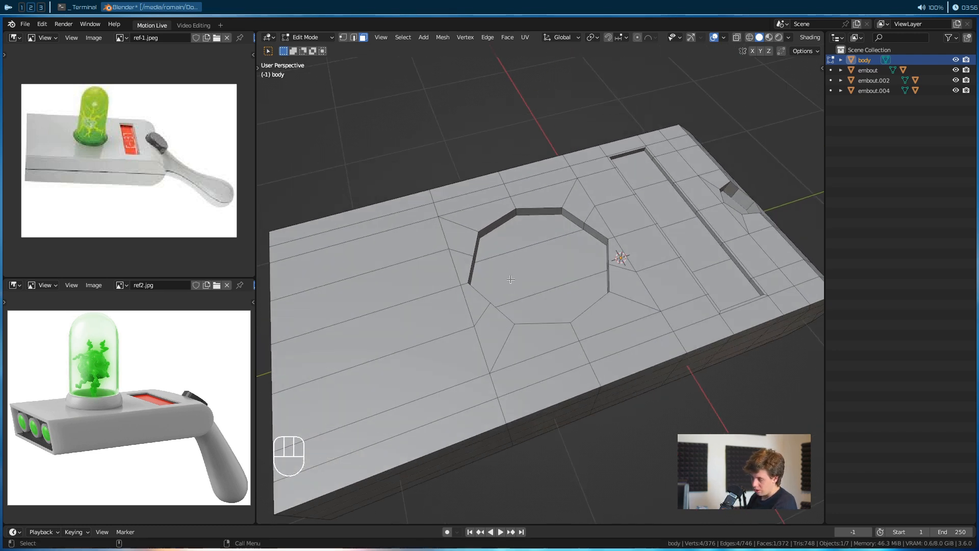
pyautogui.scroll(3, 500, 309)
pyautogui.keyDown('alt'); pyautogui.moveTo(500, 309); pyautogui.dragTo(462, 324); pyautogui.keyUp('alt')
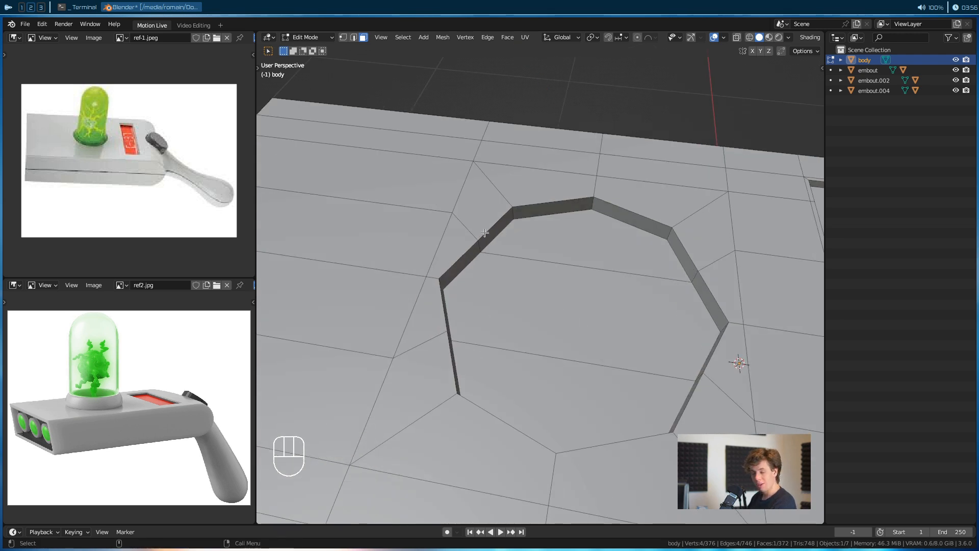
pyautogui.scroll(-2, 495, 259)
pyautogui.scroll(-2, 485, 246)
pyautogui.keyDown('alt'); pyautogui.moveTo(485, 245); pyautogui.dragTo(433, 283); pyautogui.keyUp('alt')
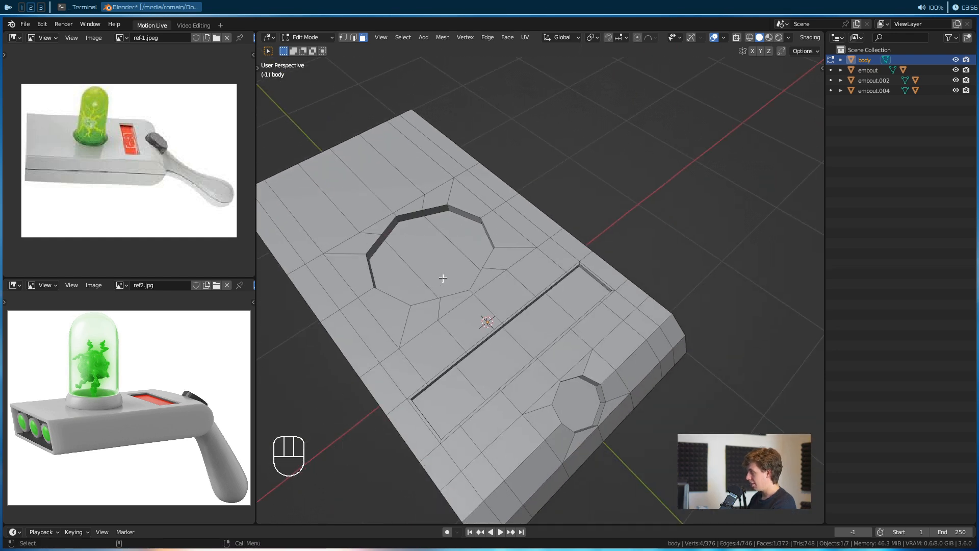
# Select the two lengthwise edge loops that cross the floor of the round recess and dissolve them
pyautogui.keyDown('alt'); pyautogui.keyDown('shift'); pyautogui.click(470, 252); pyautogui.keyUp('shift'); pyautogui.keyUp('alt')
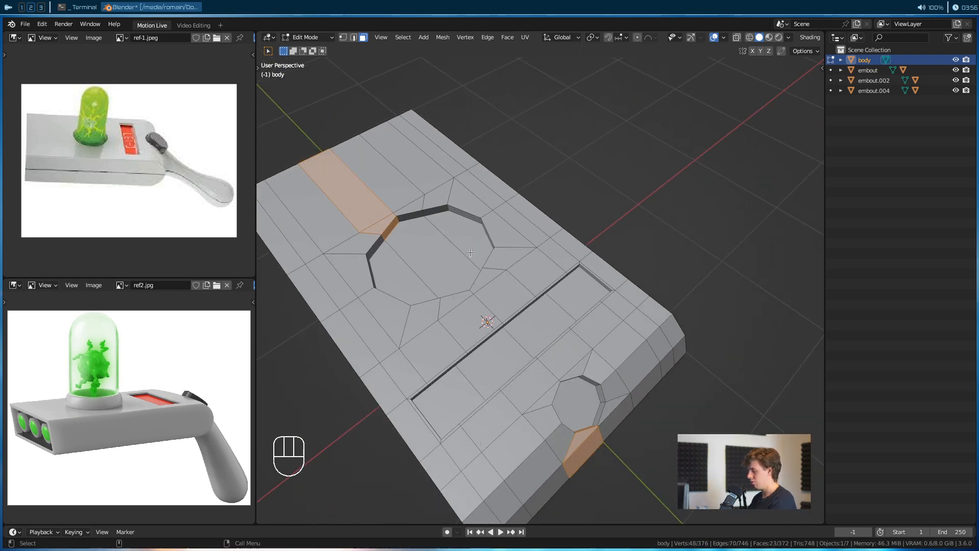
pyautogui.press('2')
pyautogui.click(459, 248)
pyautogui.keyDown('alt'); pyautogui.keyDown('shift'); pyautogui.click(459, 248); pyautogui.keyUp('shift'); pyautogui.keyUp('alt')
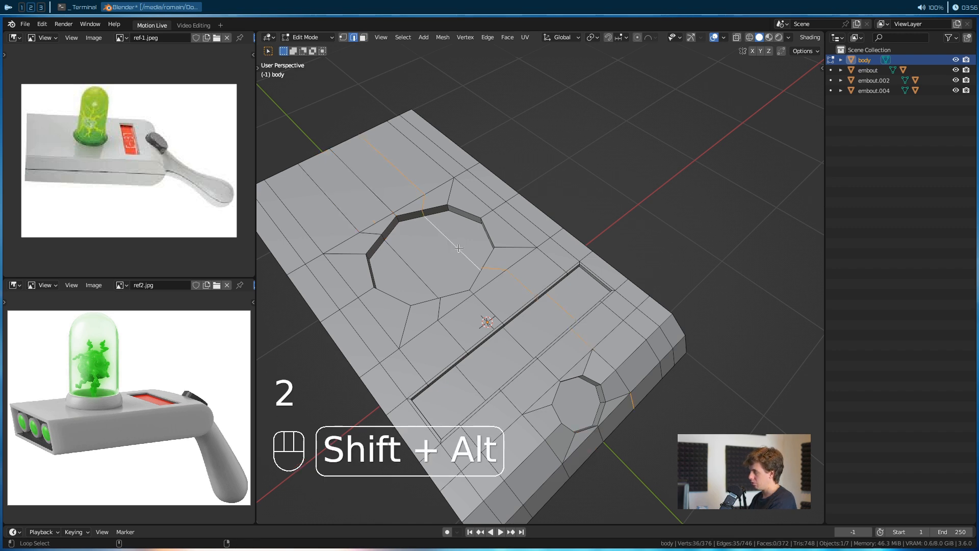
pyautogui.keyDown('alt'); pyautogui.moveTo(459, 248); pyautogui.dragTo(416, 307); pyautogui.keyUp('alt')
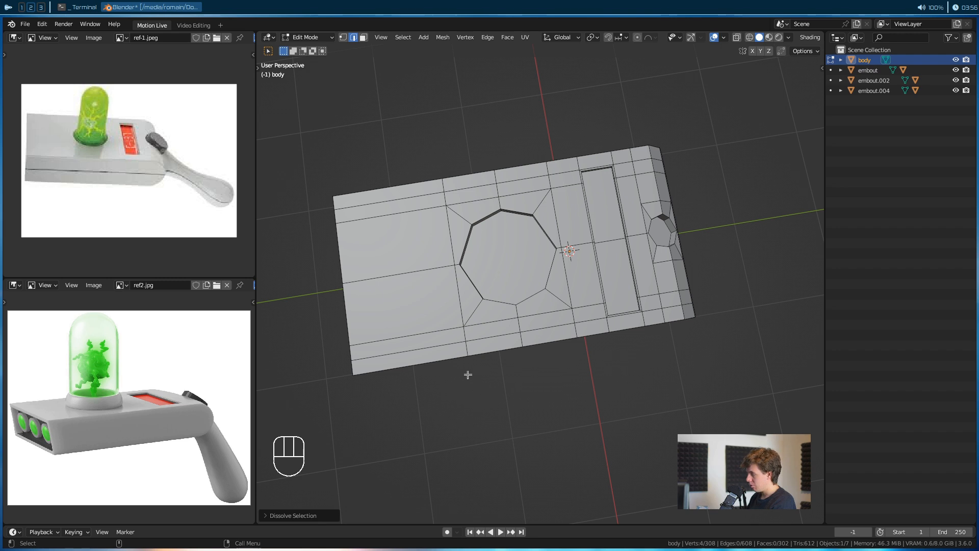
# Select the vertices on one lengthwise half of the body in wireframe shading, delete them, and return to solid shading
pyautogui.keyDown('alt'); pyautogui.moveTo(466, 376); pyautogui.dragTo(513, 363); pyautogui.keyUp('alt')
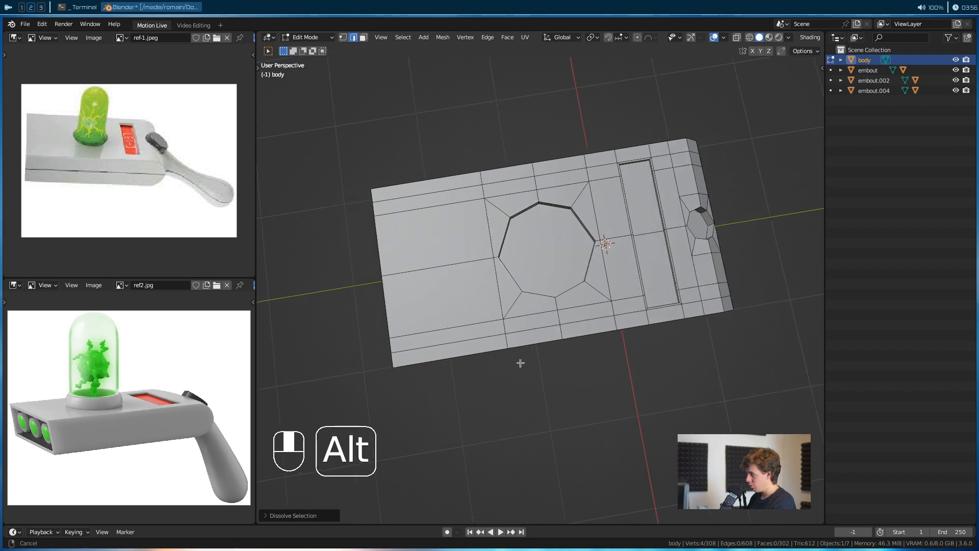
pyautogui.scroll(3, 514, 363)
pyautogui.keyDown('alt'); pyautogui.moveTo(541, 316); pyautogui.dragTo(550, 291); pyautogui.keyUp('alt')
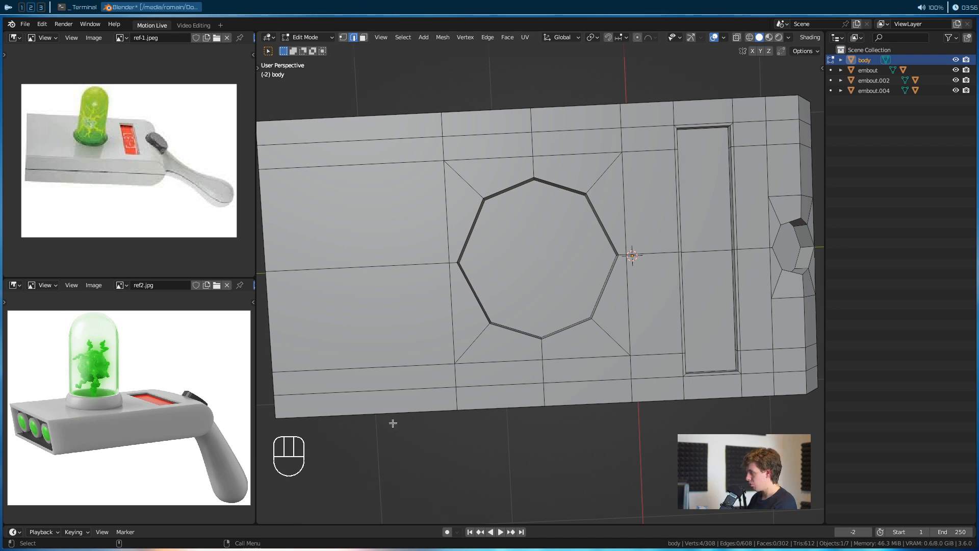
pyautogui.scroll(-3, 531, 187)
pyautogui.press('z')
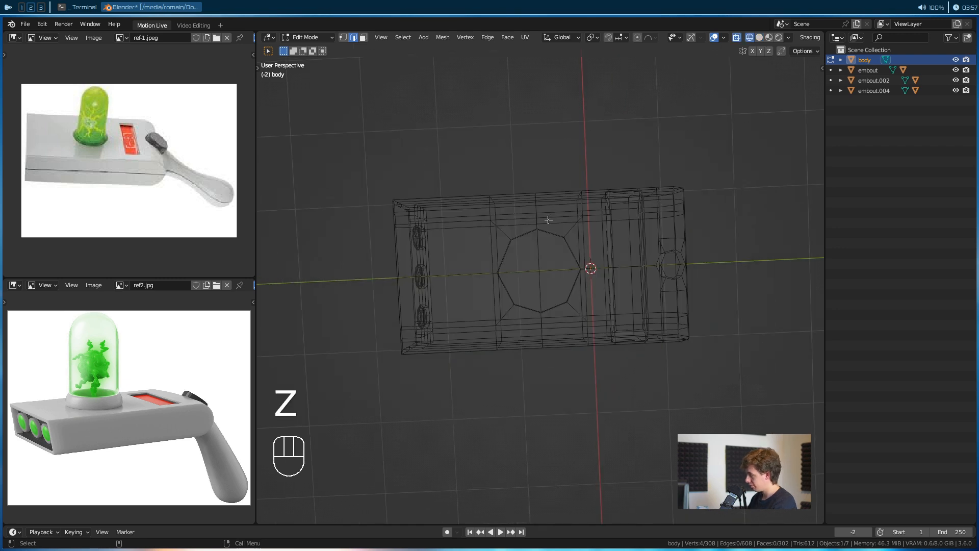
pyautogui.press('1')
pyautogui.press('b')
pyautogui.moveTo(266, 134); pyautogui.dragTo(756, 246)
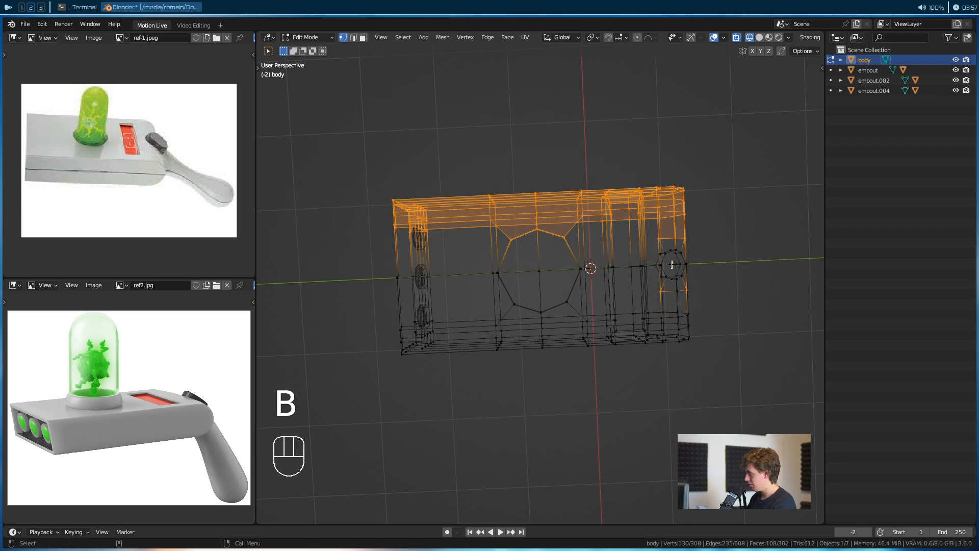
pyautogui.keyDown('ctrl'); pyautogui.moveTo(721, 300); pyautogui.dragTo(648, 286); pyautogui.keyUp('ctrl')
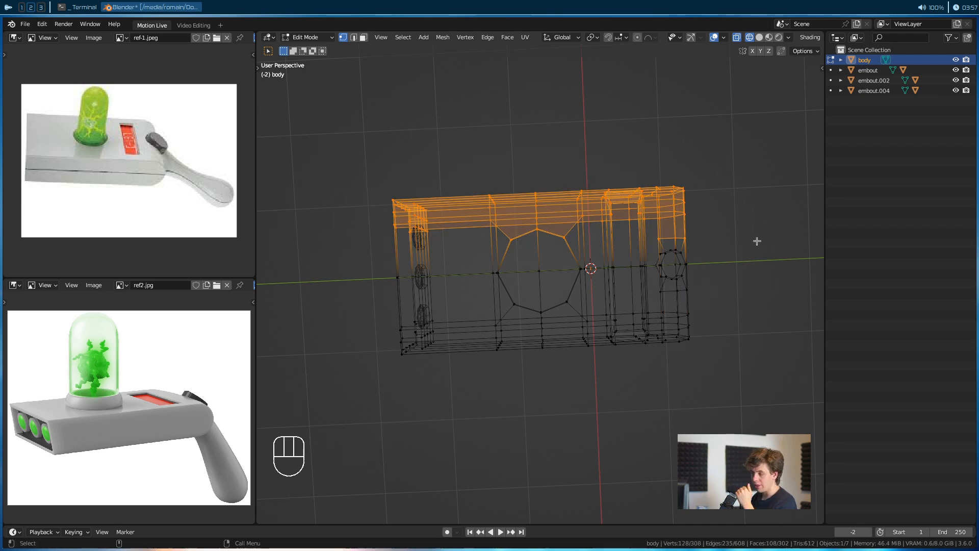
pyautogui.moveTo(718, 232)
pyautogui.keyDown('alt'); pyautogui.mouseDown()
pyautogui.moveTo(706, 247)
pyautogui.moveTo(684, 230)
pyautogui.moveTo(706, 234)
pyautogui.mouseUp(); pyautogui.keyUp('alt')
pyautogui.press('z')
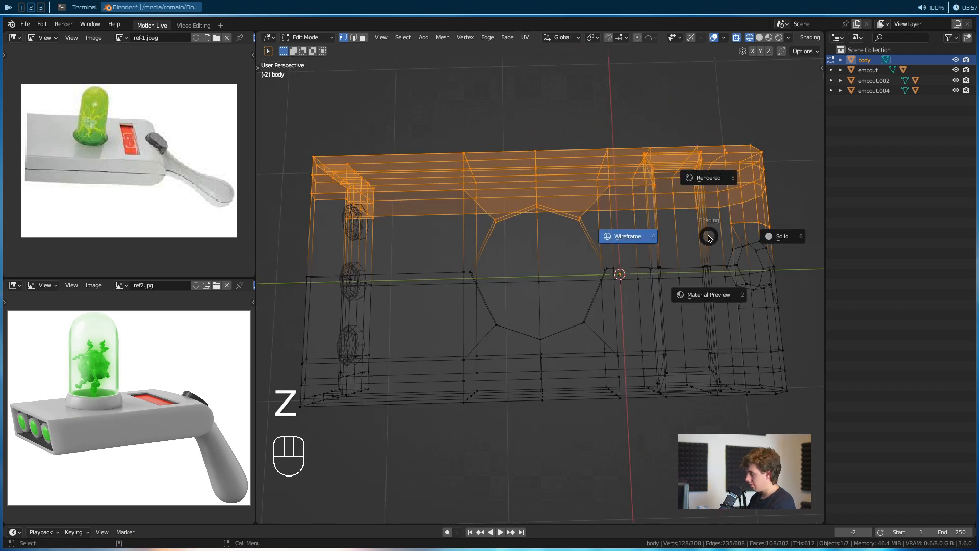
pyautogui.click(709, 238)
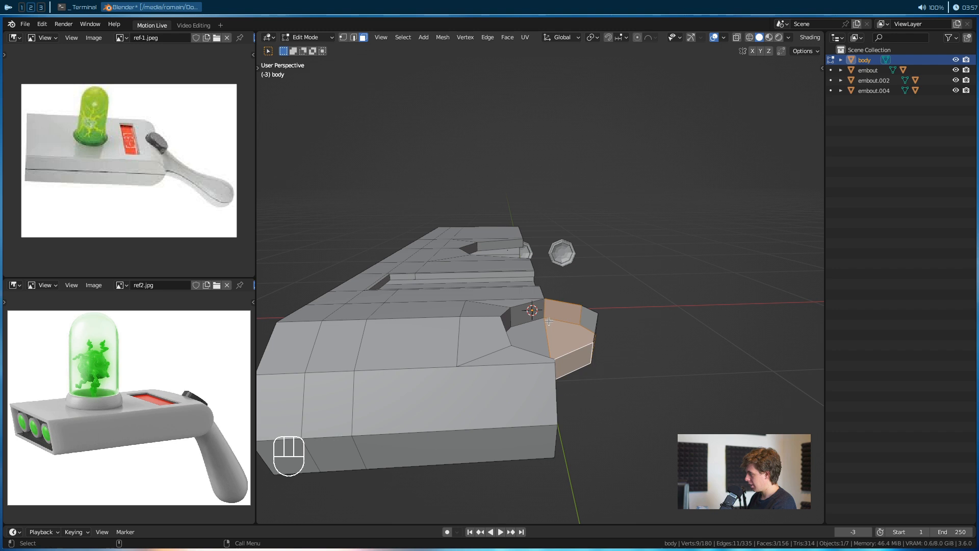
# Delete the leftover faces of the small end notch that extend past the body's centreline and return to Object Mode
pyautogui.moveTo(530, 286)
pyautogui.keyDown('alt'); pyautogui.mouseDown()
pyautogui.moveTo(554, 309)
pyautogui.moveTo(586, 301)
pyautogui.moveTo(560, 313)
pyautogui.moveTo(573, 317)
pyautogui.moveTo(597, 304)
pyautogui.moveTo(511, 330)
pyautogui.moveTo(512, 271)
pyautogui.mouseUp(); pyautogui.keyUp('alt')
pyautogui.keyDown('shift'); pyautogui.click(555, 309); pyautogui.keyUp('shift')
pyautogui.press('x')
pyautogui.click(561, 310)
pyautogui.press('Escape')
pyautogui.press('Tab')
pyautogui.press('Tab')
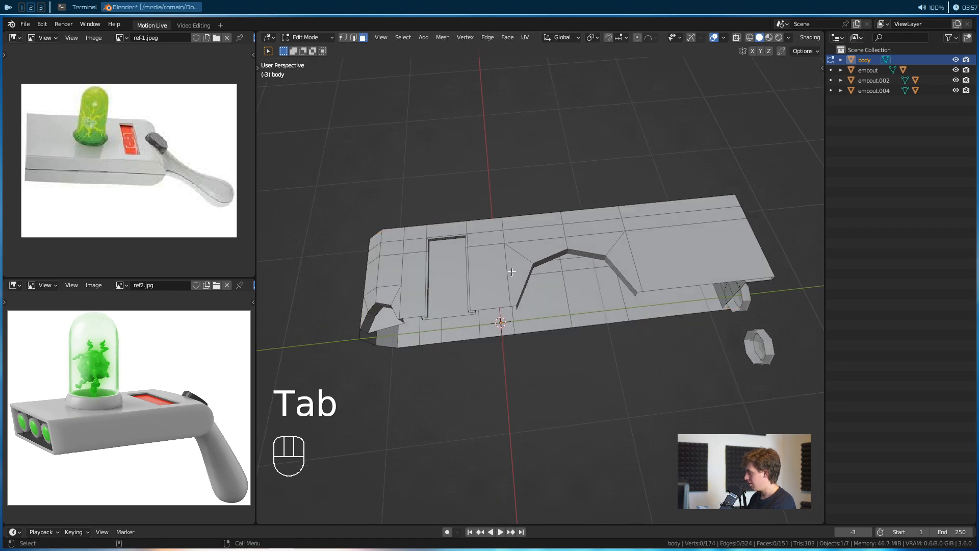
pyautogui.press('Tab')
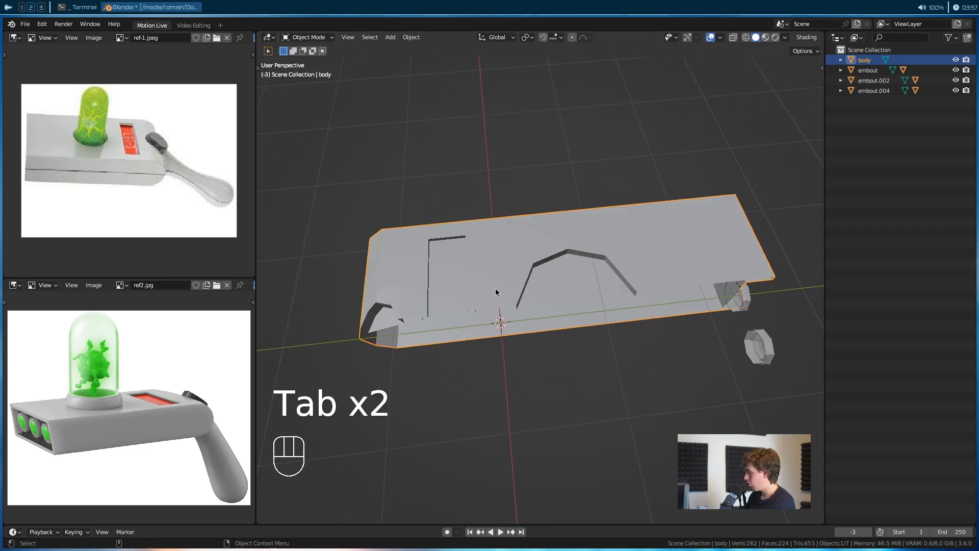
# Show the Properties editor in place of the Outliner and add a Mirror modifier on the X axis with Clipping to the body
pyautogui.keyDown('alt'); pyautogui.moveTo(495, 288); pyautogui.dragTo(504, 292); pyautogui.keyUp('alt')
pyautogui.click(843, 36)
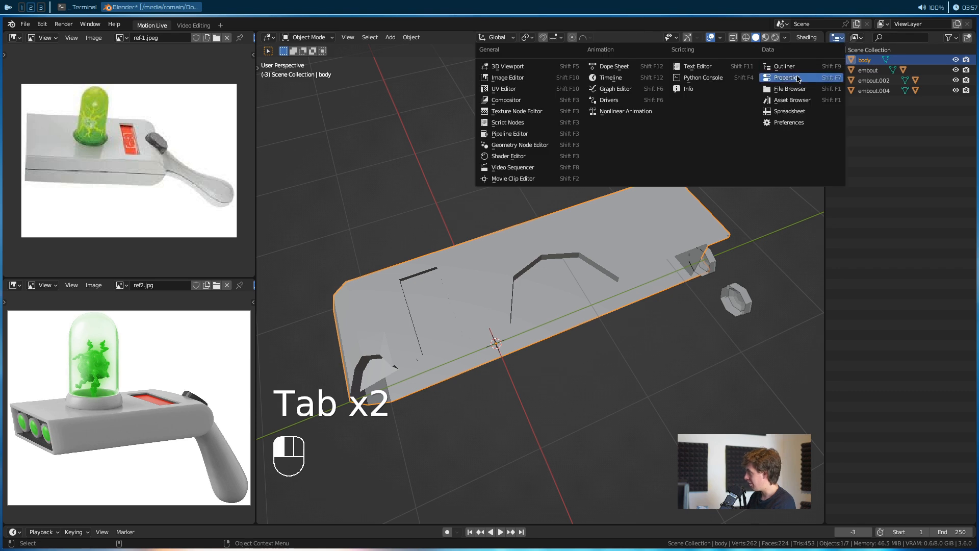
pyautogui.click(785, 78)
pyautogui.click(889, 74)
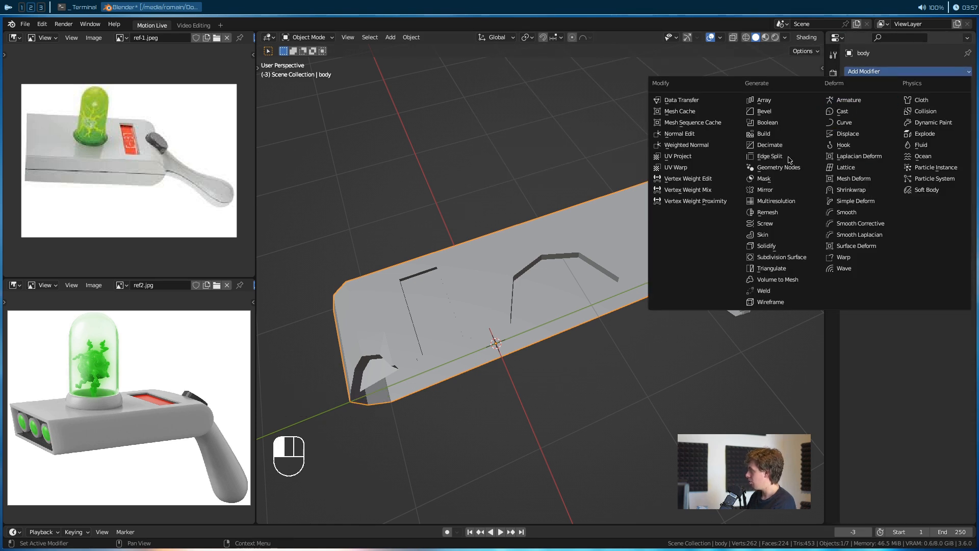
pyautogui.click(765, 190)
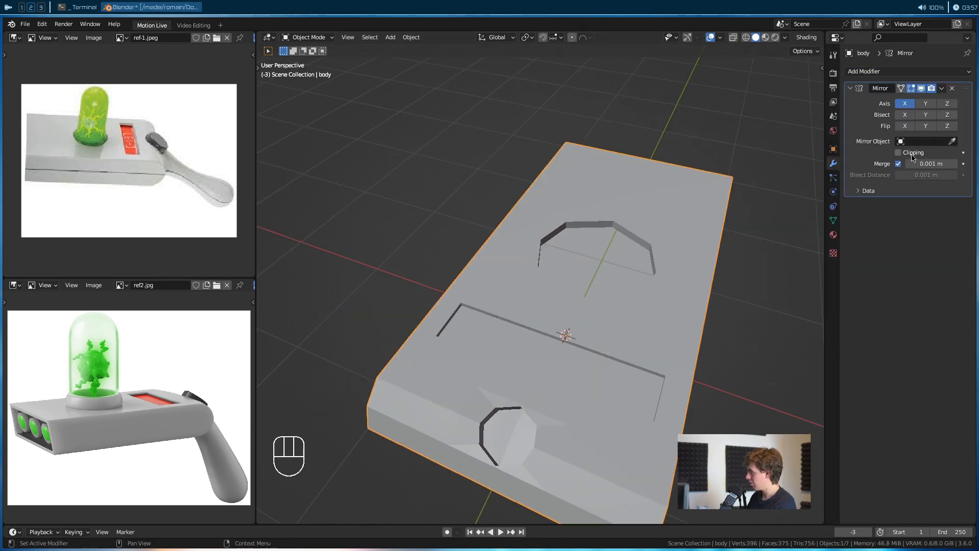
pyautogui.click(898, 152)
# Fill the missing half of the round recess's floor with a face in Edit Mode
pyautogui.keyDown('alt'); pyautogui.moveTo(531, 327); pyautogui.dragTo(326, 317); pyautogui.keyUp('alt')
pyautogui.press('Tab')
pyautogui.press('2')
pyautogui.click(444, 324)
pyautogui.press('f')
# Try to slide the vertical corner edges of the round recess along its wall
pyautogui.keyDown('alt'); pyautogui.moveTo(326, 317); pyautogui.dragTo(477, 255, button='right'); pyautogui.keyUp('alt')
pyautogui.keyDown('alt'); pyautogui.moveTo(477, 256); pyautogui.dragTo(587, 247); pyautogui.keyUp('alt')
pyautogui.keyDown('shift'); pyautogui.click(606, 248); pyautogui.keyUp('shift')
pyautogui.keyDown('shift'); pyautogui.click(606, 248); pyautogui.keyUp('shift')
pyautogui.scroll(-1, 564, 269)
pyautogui.press('g')
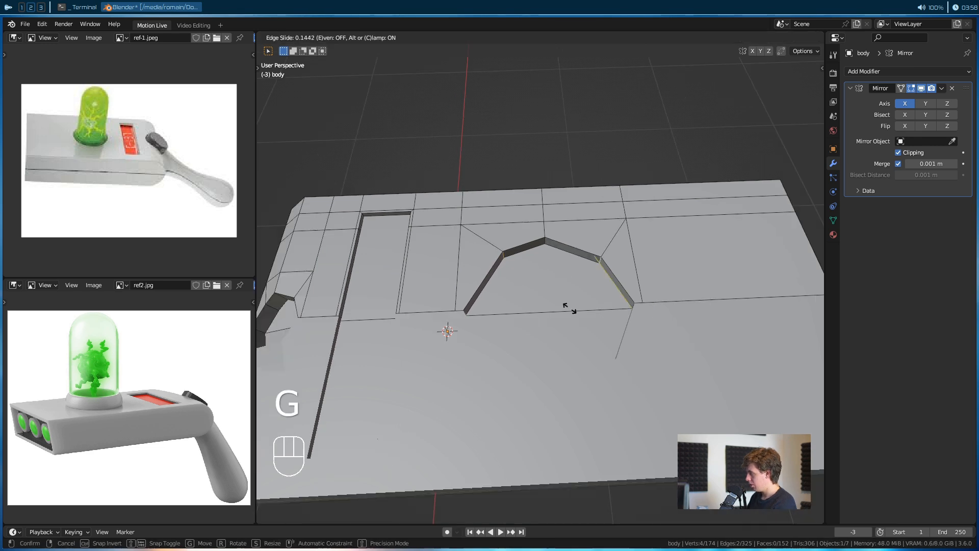
pyautogui.rightClick(561, 305)
pyautogui.click(502, 258)
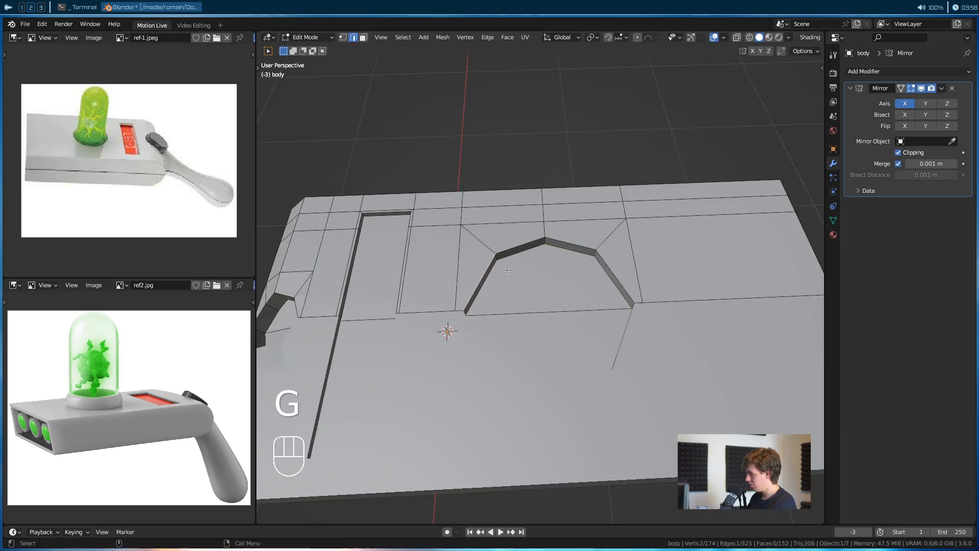
pyautogui.press('g')
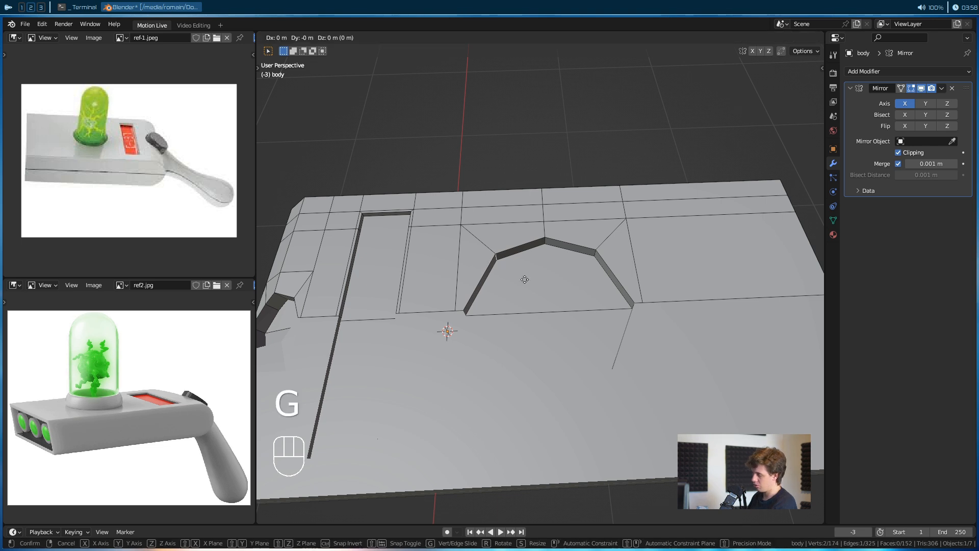
pyautogui.press('g')
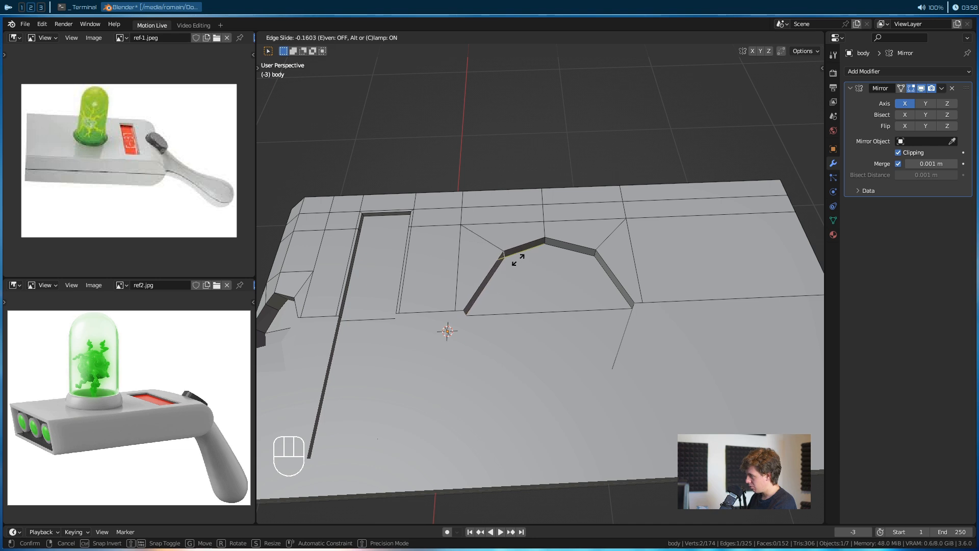
pyautogui.click(508, 268)
pyautogui.keyDown('alt'); pyautogui.moveTo(511, 273); pyautogui.dragTo(574, 255); pyautogui.keyUp('alt')
pyautogui.scroll(3, 574, 254)
pyautogui.keyDown('shift'); pyautogui.click(576, 249); pyautogui.keyUp('shift')
pyautogui.scroll(-5, 559, 271)
pyautogui.keyDown('alt'); pyautogui.moveTo(520, 318); pyautogui.dragTo(507, 343); pyautogui.keyUp('alt')
pyautogui.scroll(2, 508, 326)
pyautogui.keyDown('alt'); pyautogui.moveTo(508, 296); pyautogui.dragTo(509, 314); pyautogui.keyUp('alt')
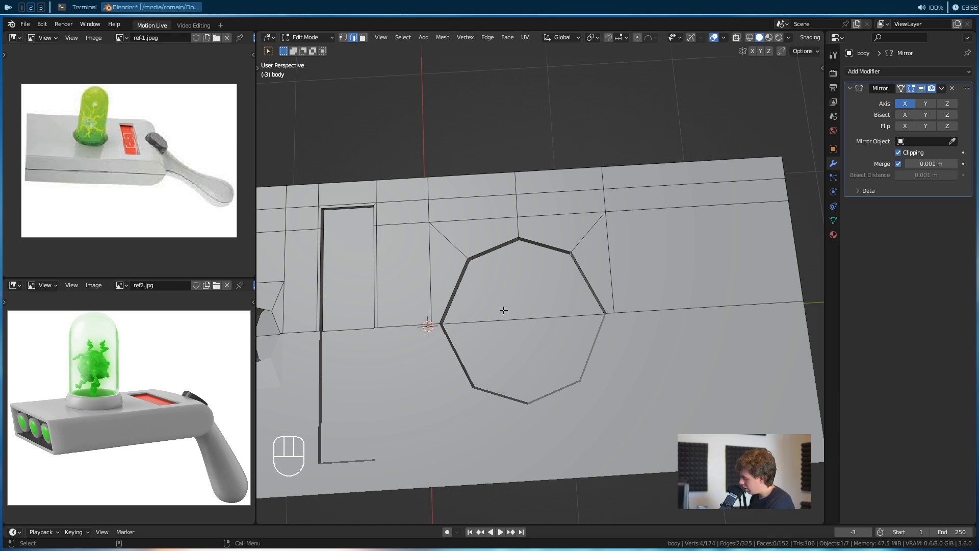
pyautogui.press('KP_7')
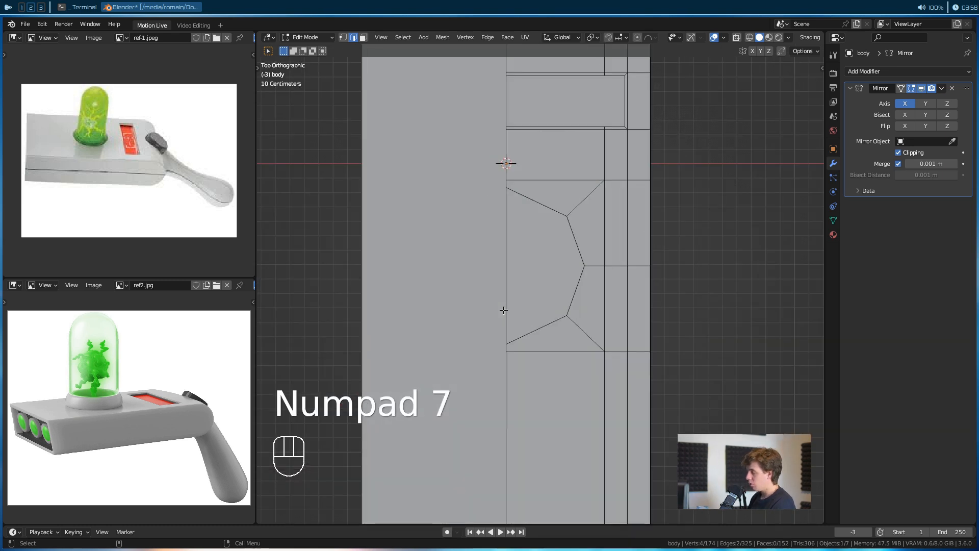
pyautogui.press('KP_1')
pyautogui.press('KP_3')
pyautogui.press('y')
pyautogui.press('u')
pyautogui.press('y')
pyautogui.rightClick(503, 254)
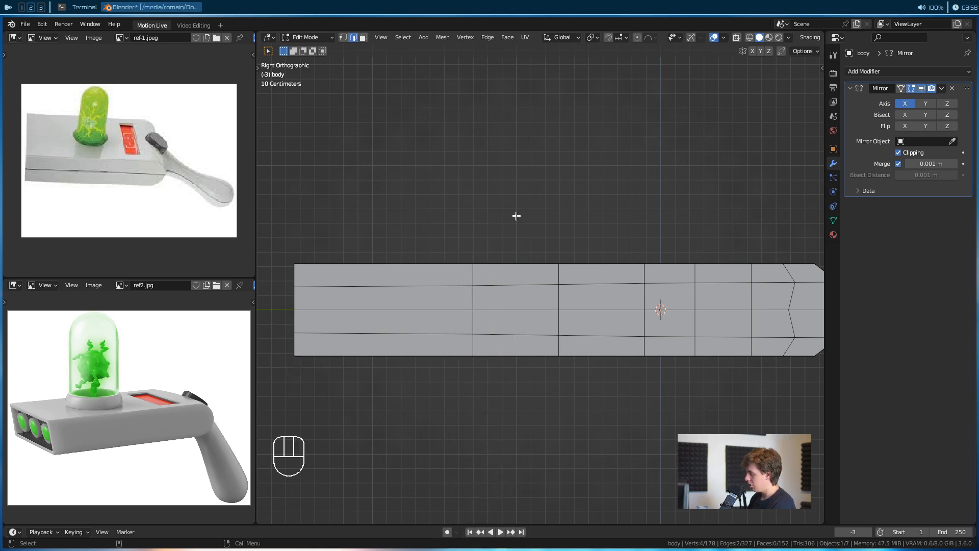
# Examine the mirrored body and the shape of its round recess in Object Mode, in perspective and from above
pyautogui.press('Tab')
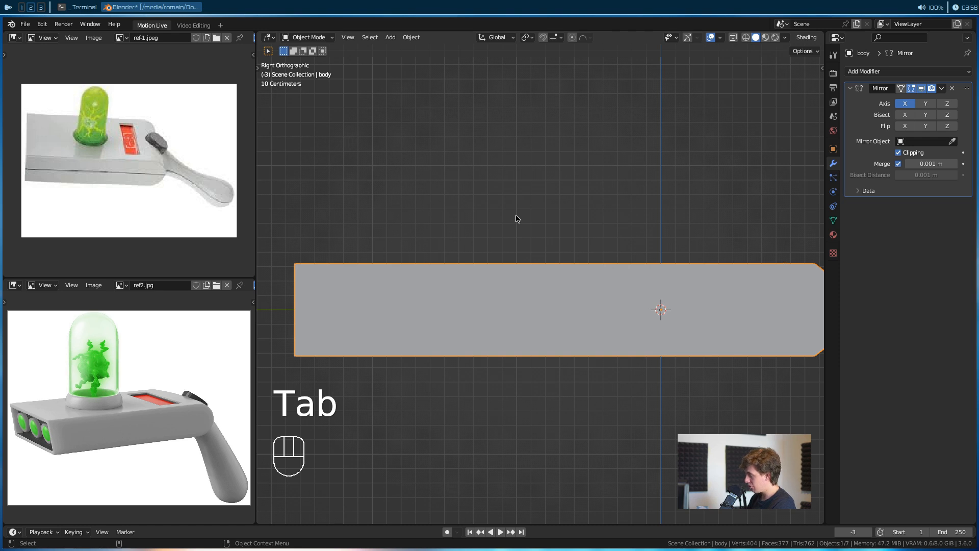
pyautogui.keyDown('alt'); pyautogui.moveTo(515, 216); pyautogui.dragTo(575, 253); pyautogui.keyUp('alt')
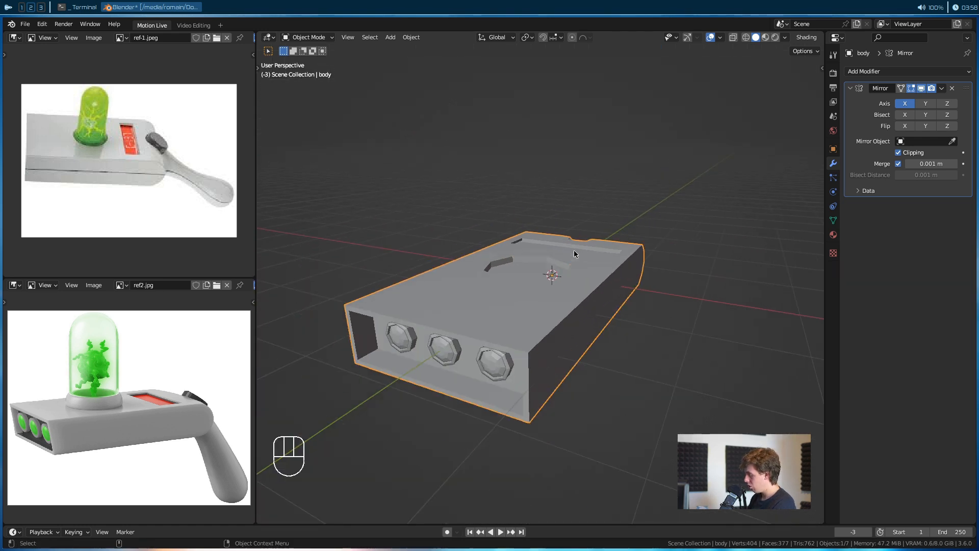
pyautogui.press('KP_7')
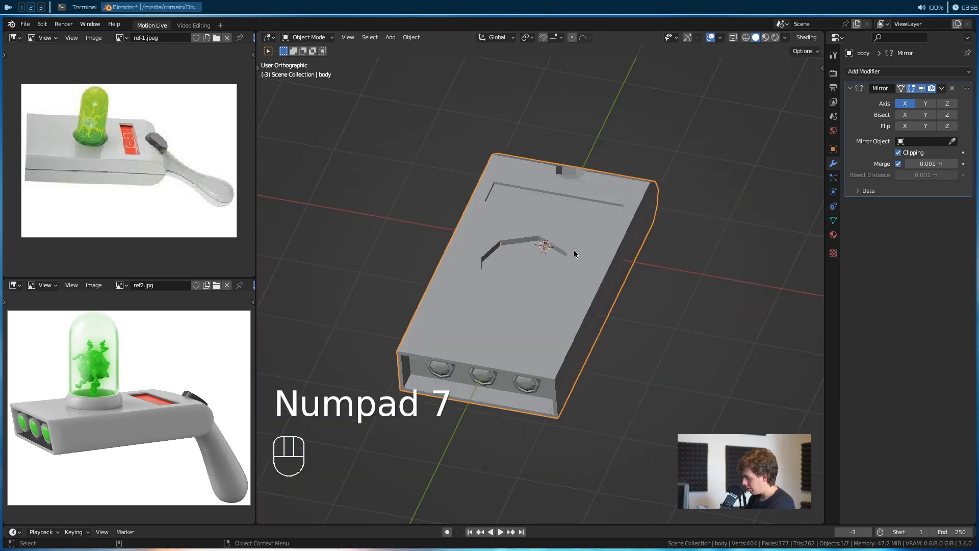
pyautogui.press('k')
pyautogui.press('KP_5')
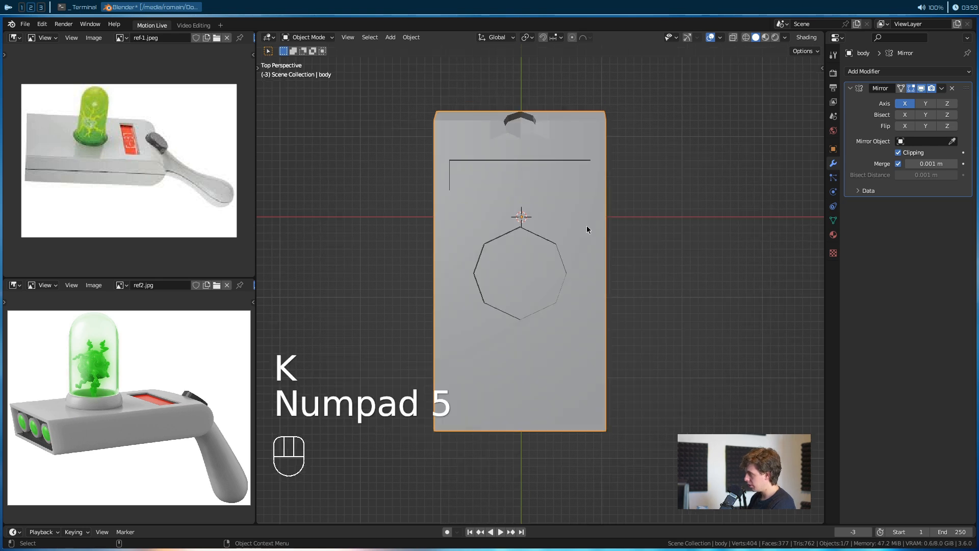
pyautogui.scroll(2, 525, 310)
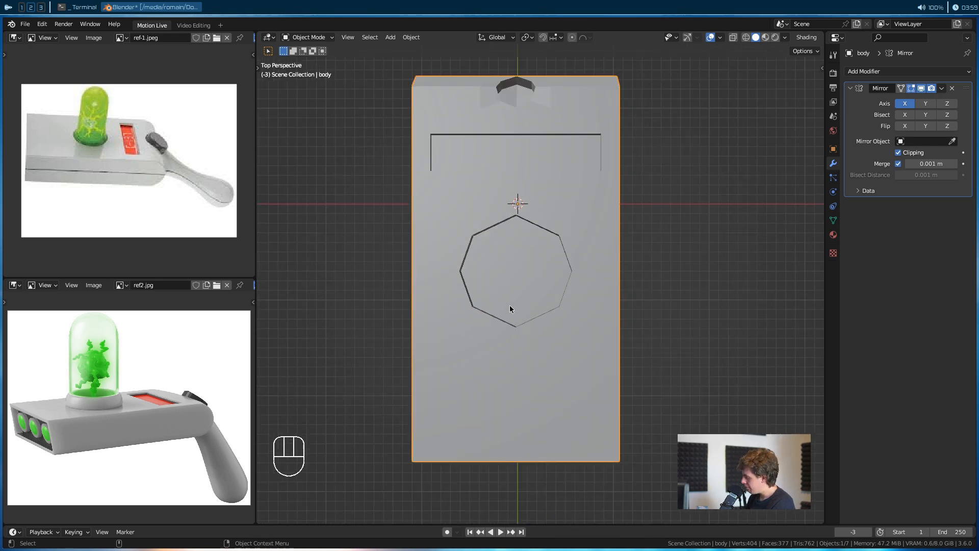
pyautogui.press('KP_7')
# Try to move the two diagonal corner edges of the round recess inward along X in top view
pyautogui.press('Tab')
pyautogui.scroll(3, 562, 251)
pyautogui.press('1')
pyautogui.keyDown('alt'); pyautogui.moveTo(536, 283); pyautogui.dragTo(504, 276); pyautogui.keyUp('alt')
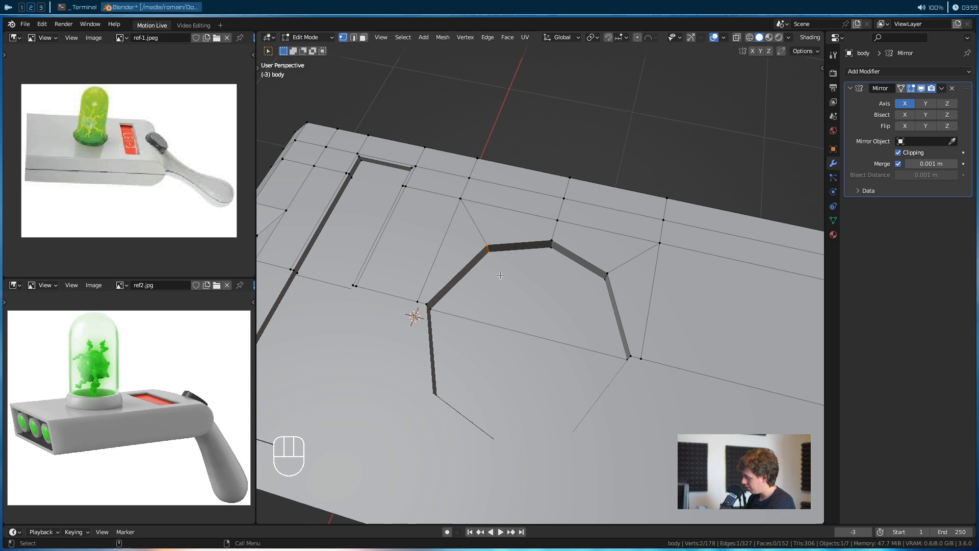
pyautogui.press('KP_7')
pyautogui.scroll(3, 537, 284)
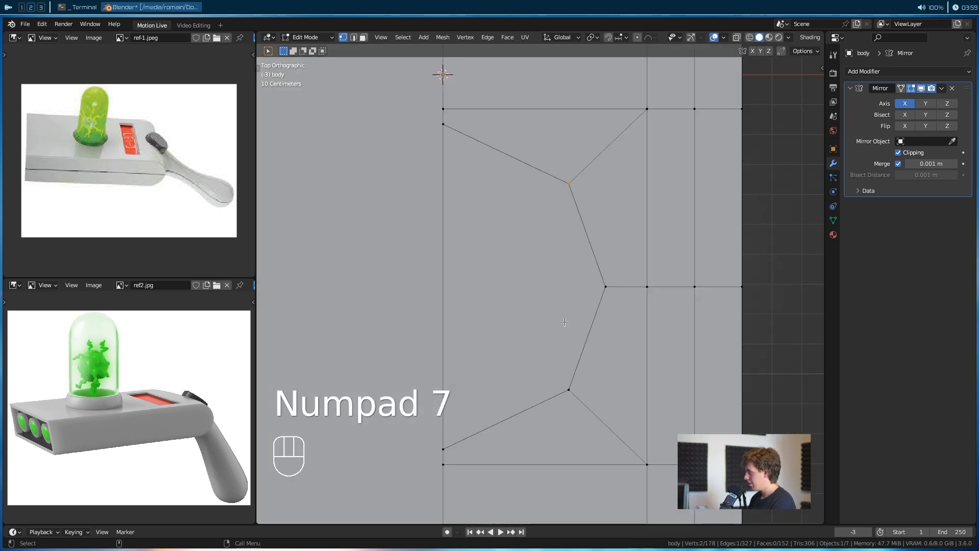
pyautogui.keyDown('alt'); pyautogui.moveTo(565, 322); pyautogui.dragTo(619, 350); pyautogui.keyUp('alt')
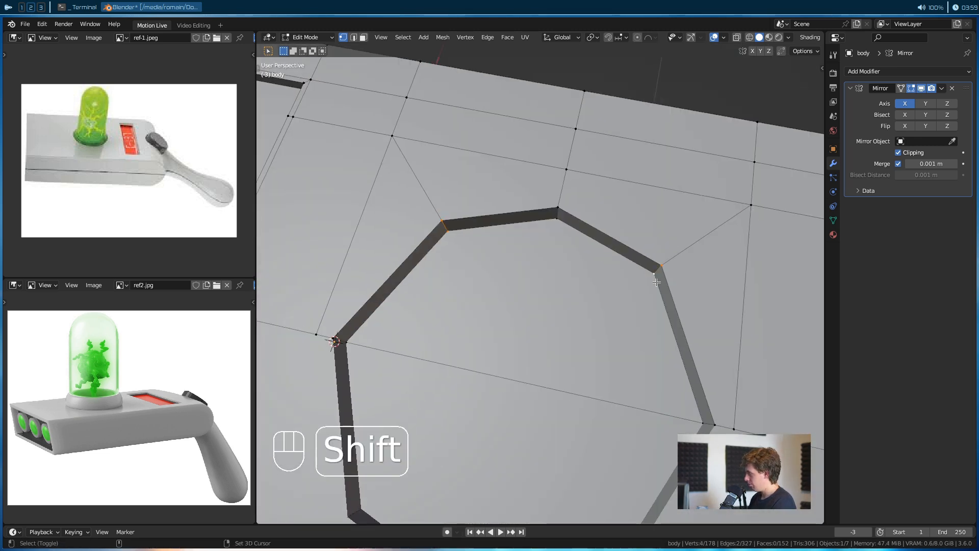
pyautogui.press('KP_7')
pyautogui.press('g')
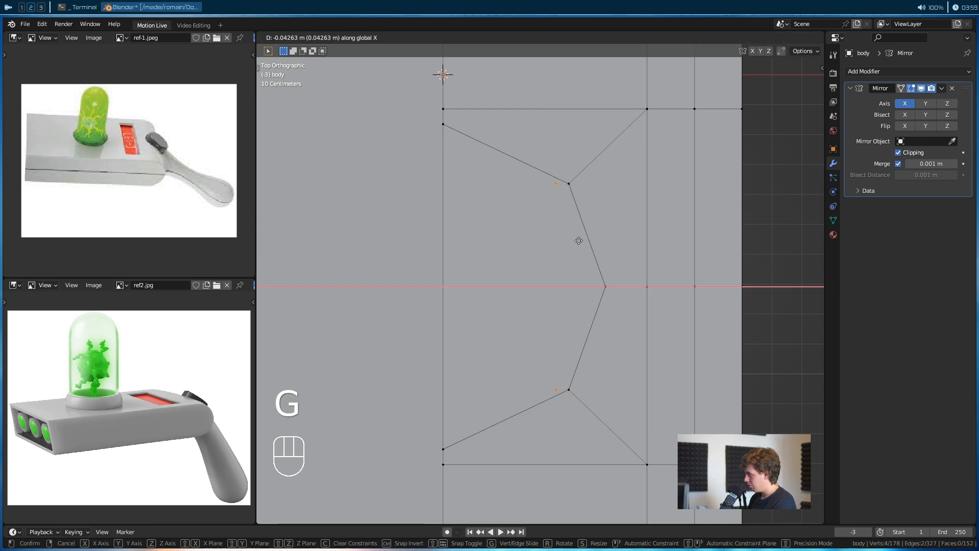
pyautogui.click(572, 239)
pyautogui.keyDown('alt'); pyautogui.moveTo(572, 239); pyautogui.dragTo(587, 233); pyautogui.keyUp('alt')
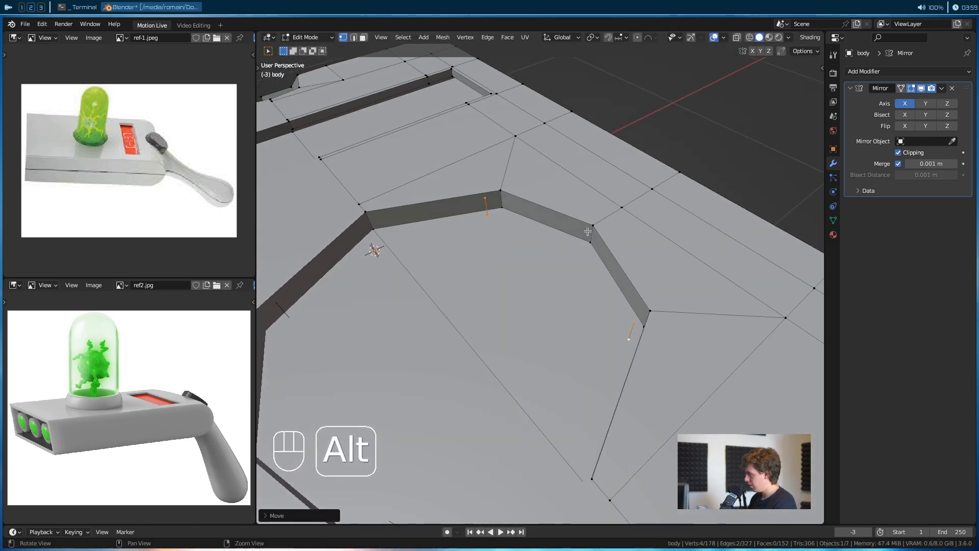
# Delete the stray duplicate edges inside the round recess and test whether a rim corner vertex moves freely
pyautogui.press('x')
pyautogui.click(583, 241)
pyautogui.click(502, 191)
pyautogui.press('g')
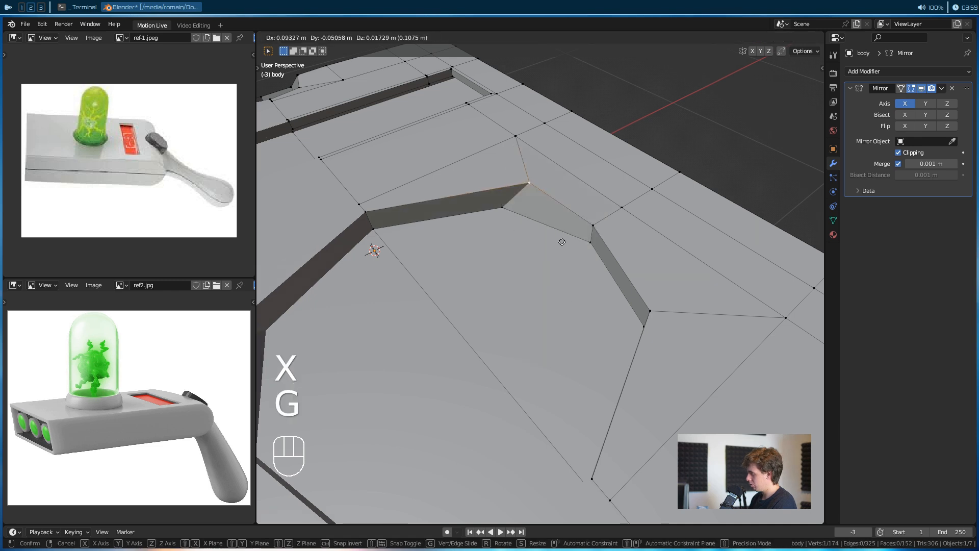
pyautogui.rightClick(514, 220)
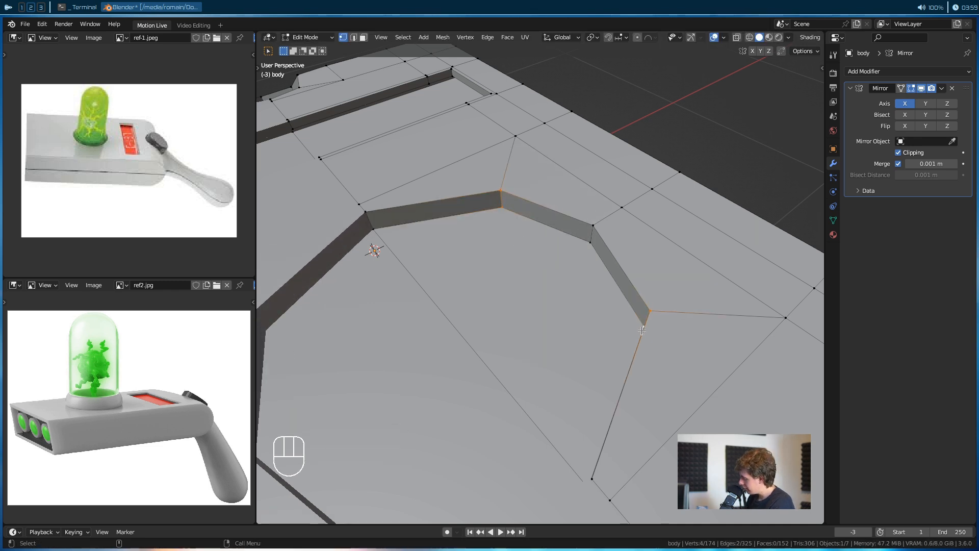
# Move the two diagonal corner edges of the round recess about 0.08 m toward the centreline along X in top view
pyautogui.press('KP_7')
pyautogui.press('g')
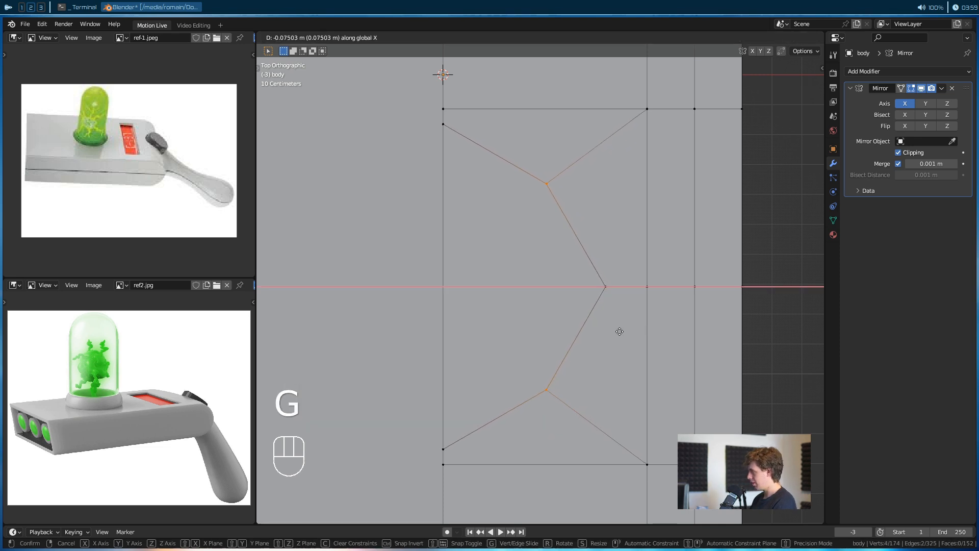
pyautogui.click(616, 332)
pyautogui.press('g')
pyautogui.click(580, 304)
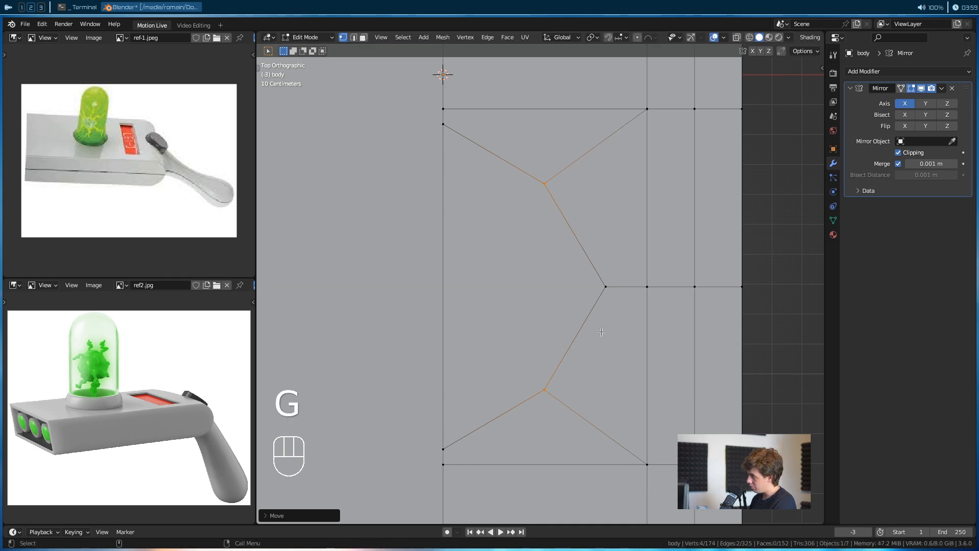
# Scale the two diagonal corner edges of the round recess apart along Y by about 1.2 in top view
pyautogui.press('s')
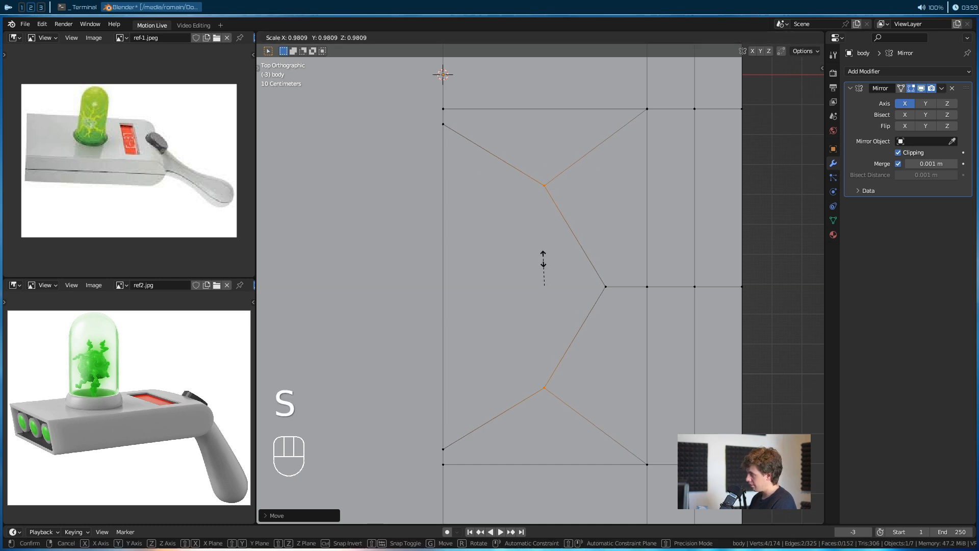
pyautogui.press('y')
pyautogui.press('shift')
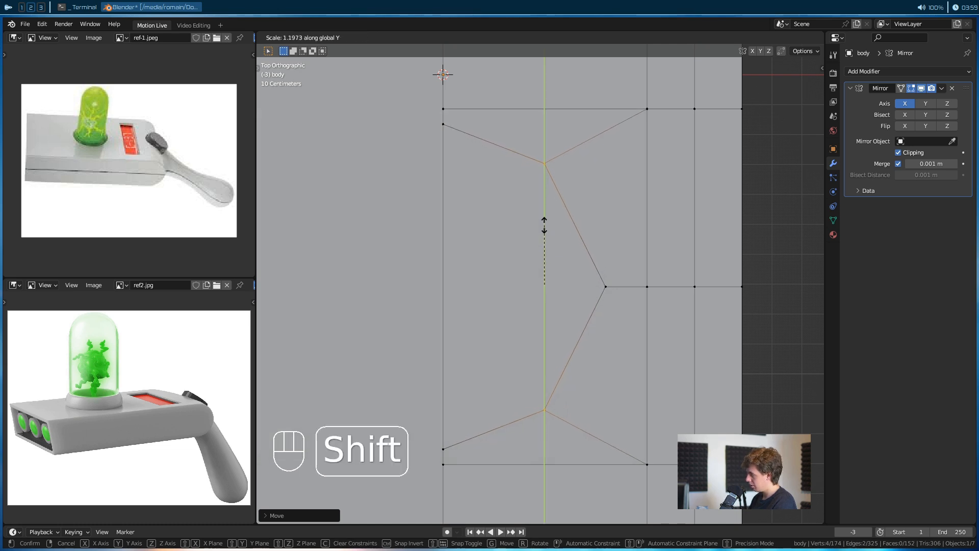
pyautogui.click(544, 224)
pyautogui.press('s')
pyautogui.press('shift')
pyautogui.rightClick(531, 398)
pyautogui.scroll(-3, 531, 398)
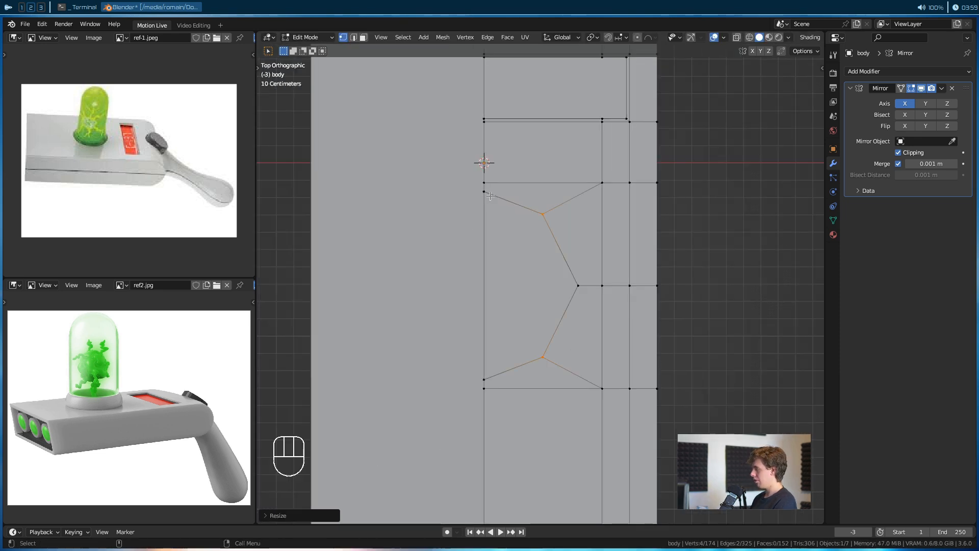
pyautogui.press('Tab')
pyautogui.press('Tab')
# Duplicate the floor face of the round recess in place and separate the copy into its own object
pyautogui.keyDown('alt'); pyautogui.moveTo(725, 355); pyautogui.dragTo(591, 305); pyautogui.keyUp('alt')
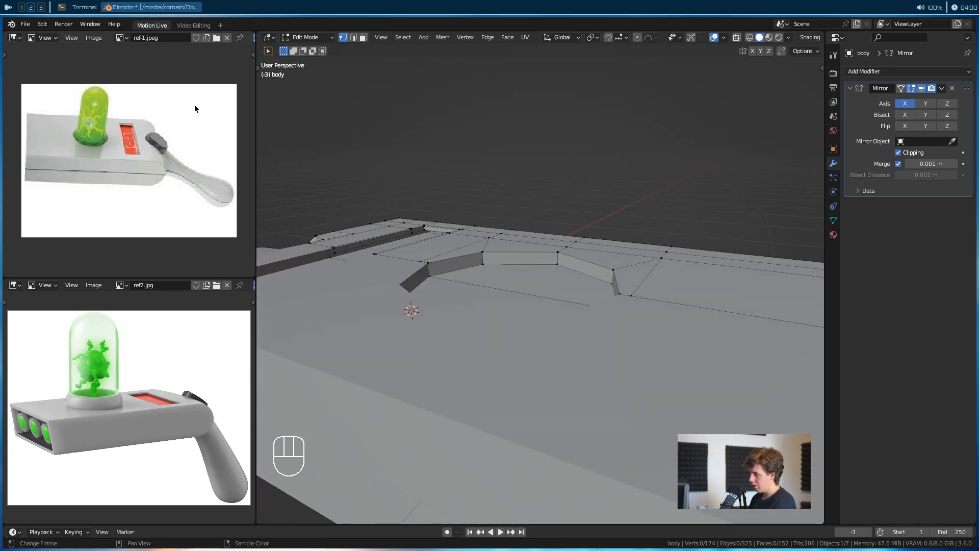
pyautogui.scroll(2, 535, 282)
pyautogui.keyDown('alt'); pyautogui.moveTo(535, 282); pyautogui.dragTo(546, 307); pyautogui.keyUp('alt')
pyautogui.press('3')
pyautogui.click(543, 297)
pyautogui.keyDown('alt'); pyautogui.moveTo(474, 319); pyautogui.dragTo(490, 304); pyautogui.keyUp('alt')
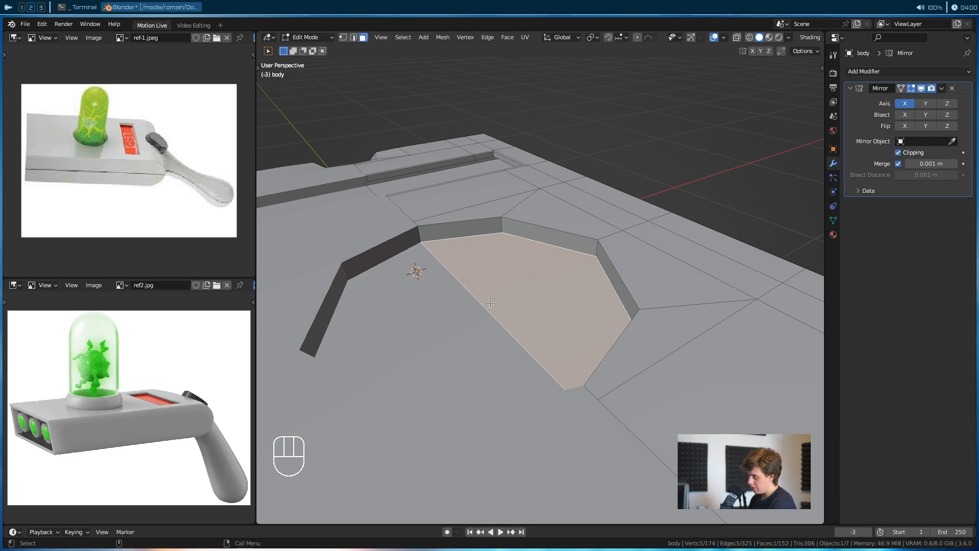
pyautogui.hotkey('shift', 'd')
pyautogui.rightClick(488, 243)
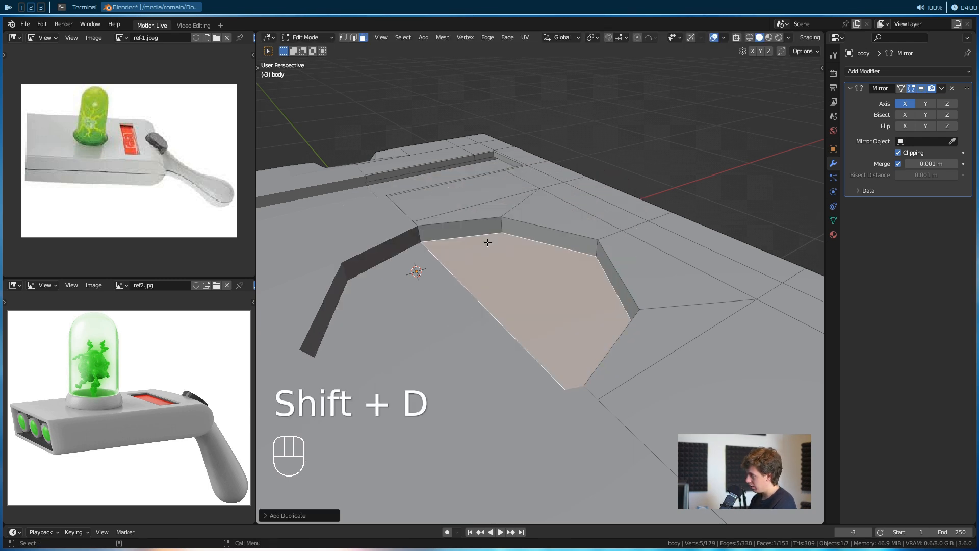
pyautogui.press('p')
pyautogui.click(488, 243)
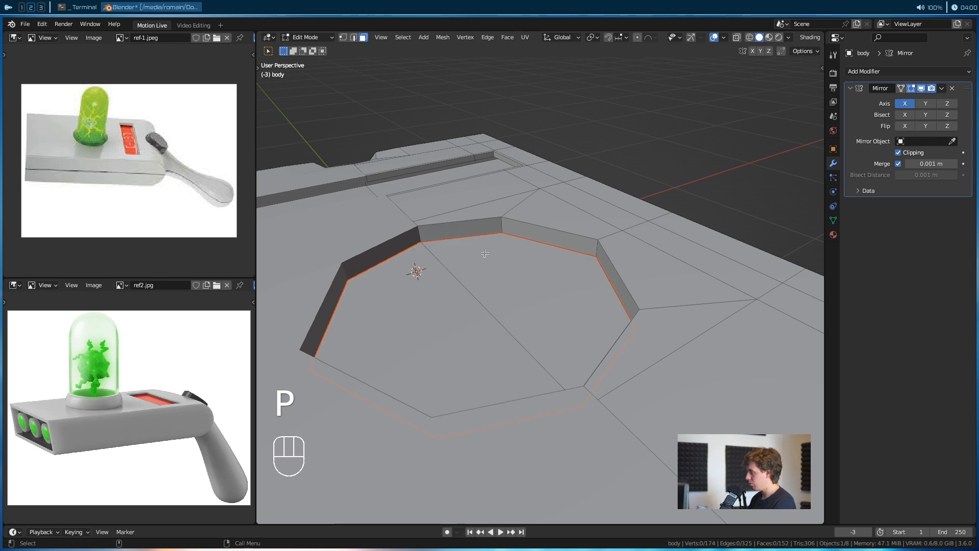
# Select the separated recess-floor object in Object Mode and apply its Mirror modifier
pyautogui.press('Tab')
pyautogui.click(484, 287)
pyautogui.scroll(-7, 497, 258)
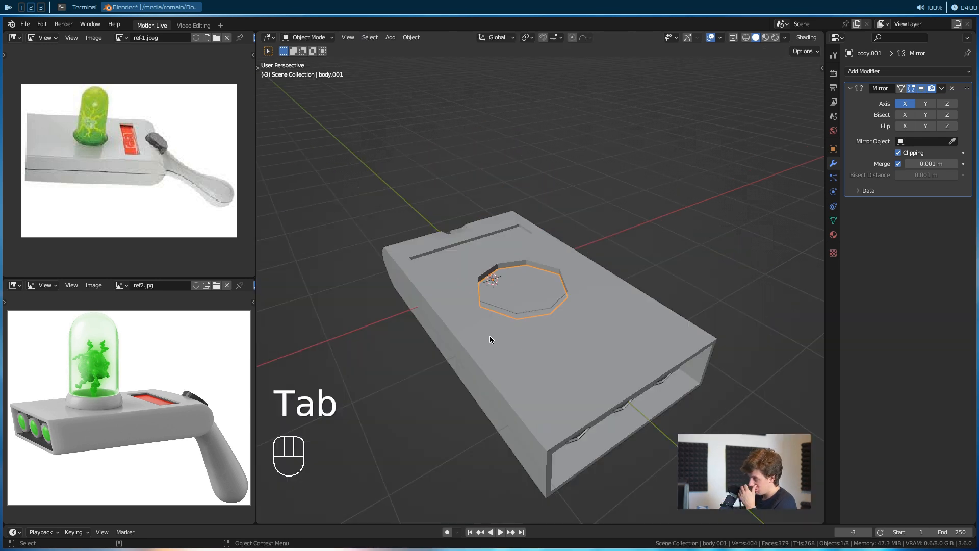
pyautogui.scroll(3, 588, 431)
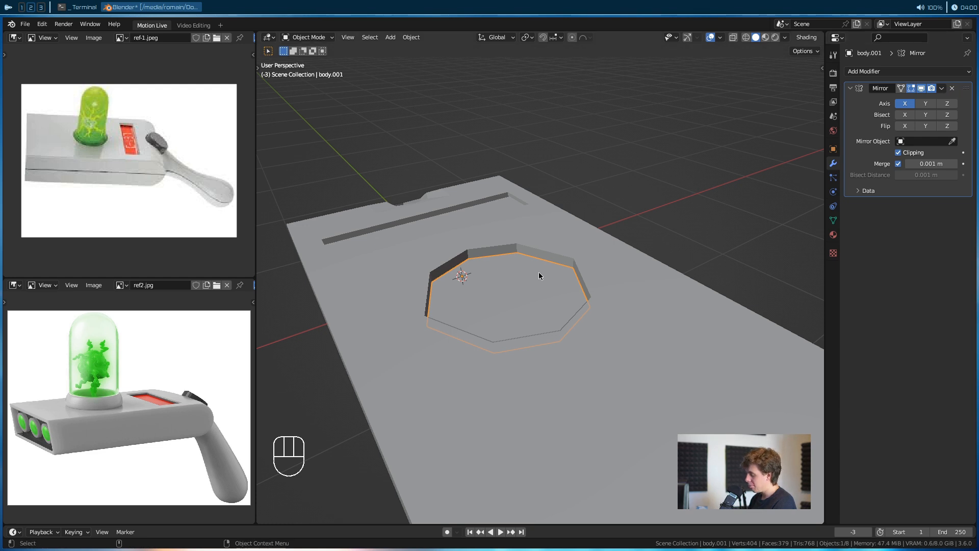
pyautogui.hotkey('ctrl', 'a')
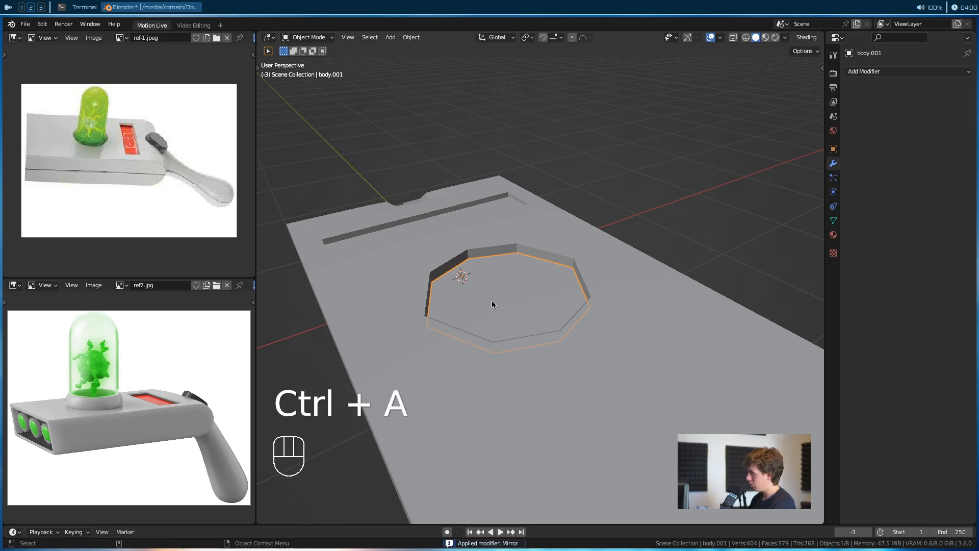
# Extrude both halves of the separated octagonal floor upward about 0.07 m to the level of the body's top surface
pyautogui.press('Tab')
pyautogui.click(503, 292)
pyautogui.moveTo(507, 292)
pyautogui.keyDown('alt'); pyautogui.mouseDown()
pyautogui.moveTo(488, 311)
pyautogui.moveTo(501, 303)
pyautogui.mouseUp(); pyautogui.keyUp('alt')
pyautogui.keyDown('shift'); pyautogui.click(498, 299); pyautogui.keyUp('shift')
pyautogui.scroll(2, 510, 322)
pyautogui.keyDown('ctrl'); pyautogui.click(534, 308); pyautogui.keyUp('ctrl')
pyautogui.keyDown('shift'); pyautogui.click(535, 304); pyautogui.keyUp('shift')
pyautogui.keyDown('alt'); pyautogui.moveTo(535, 304); pyautogui.dragTo(547, 291); pyautogui.keyUp('alt')
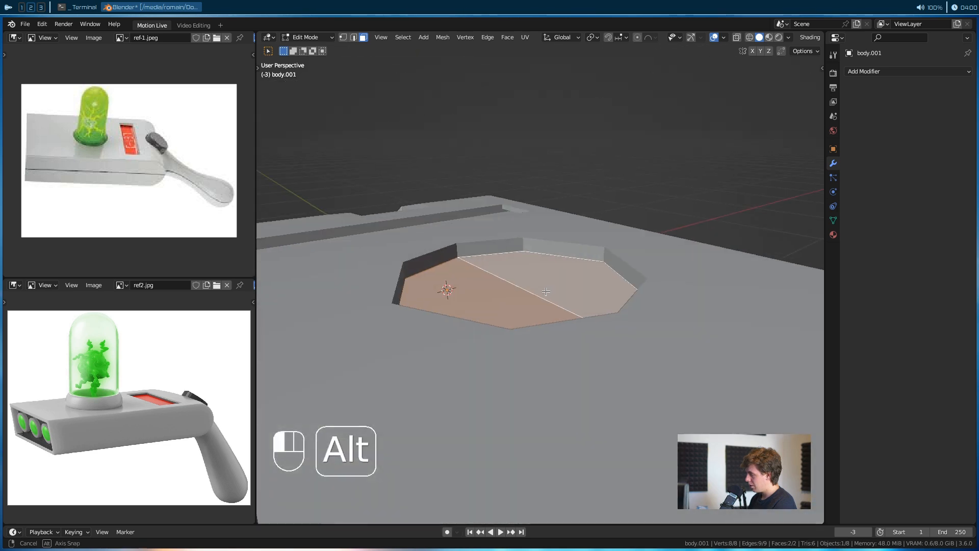
pyautogui.keyDown('alt'); pyautogui.moveTo(468, 289); pyautogui.dragTo(471, 293); pyautogui.keyUp('alt')
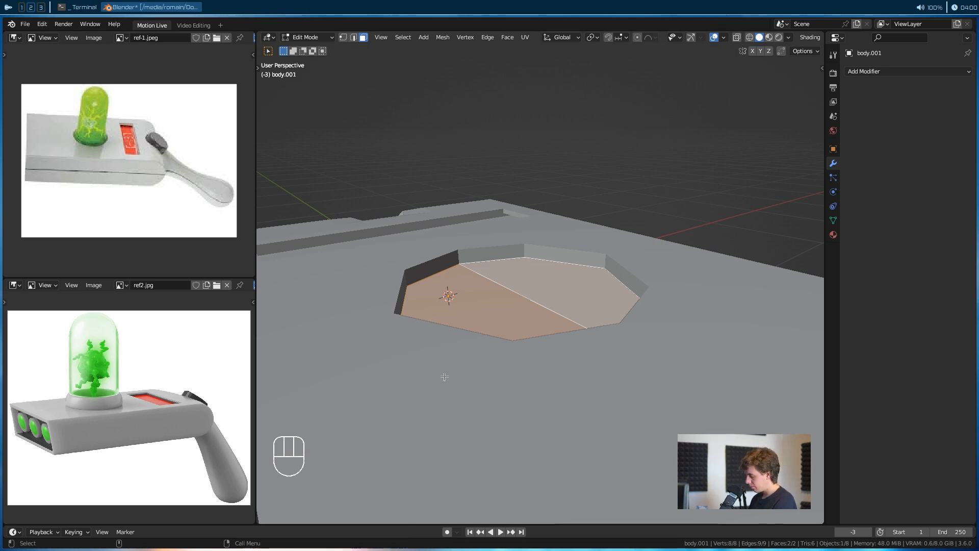
pyautogui.press('e')
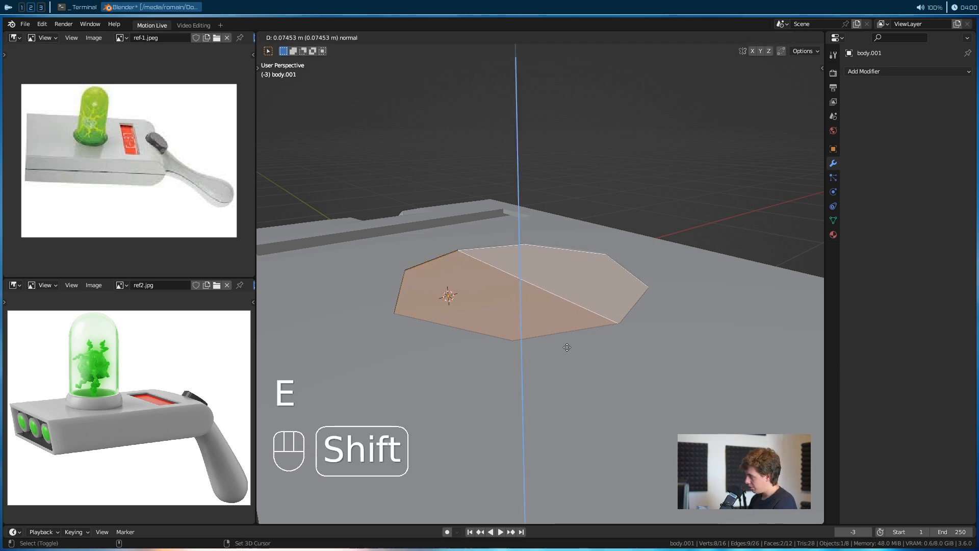
pyautogui.click(568, 341)
# Extrude the octagon's top faces, scale them slightly wider than the recess, and extrude them up to form a thin flange
pyautogui.press('e')
pyautogui.press('s')
pyautogui.keyDown('shift'); pyautogui.click(636, 360); pyautogui.keyUp('shift')
pyautogui.press('e')
pyautogui.keyDown('shift'); pyautogui.click(634, 338); pyautogui.keyUp('shift')
# Build a stepped ring on the flange with two extrusions scaled inward, raising the inner tier slightly along Z
pyautogui.press('e')
pyautogui.press('s')
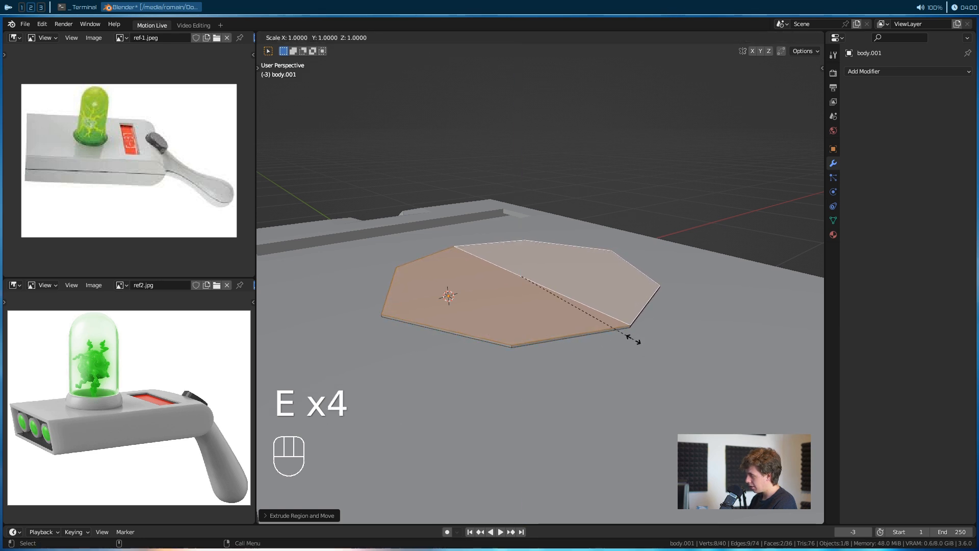
pyautogui.click(623, 336)
pyautogui.press('e')
pyautogui.press('e')
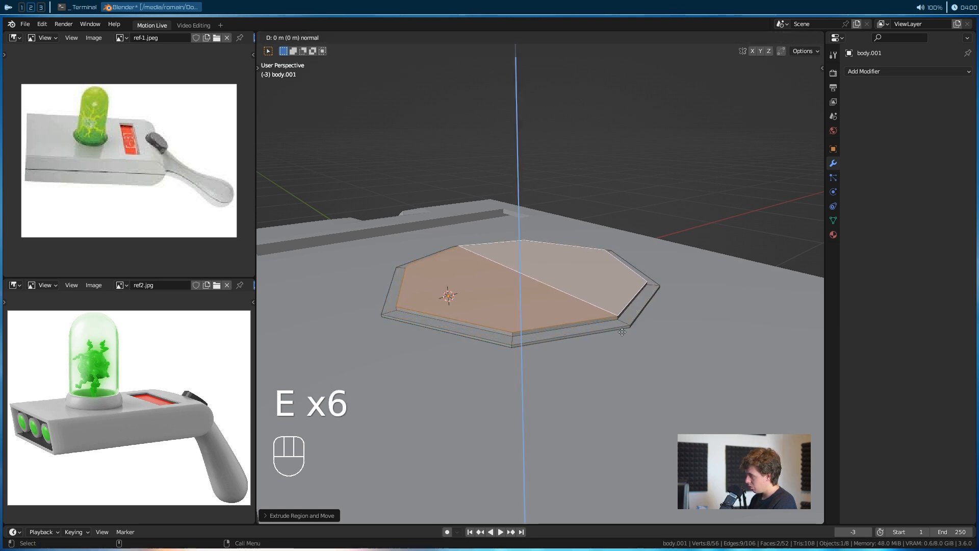
pyautogui.press('s')
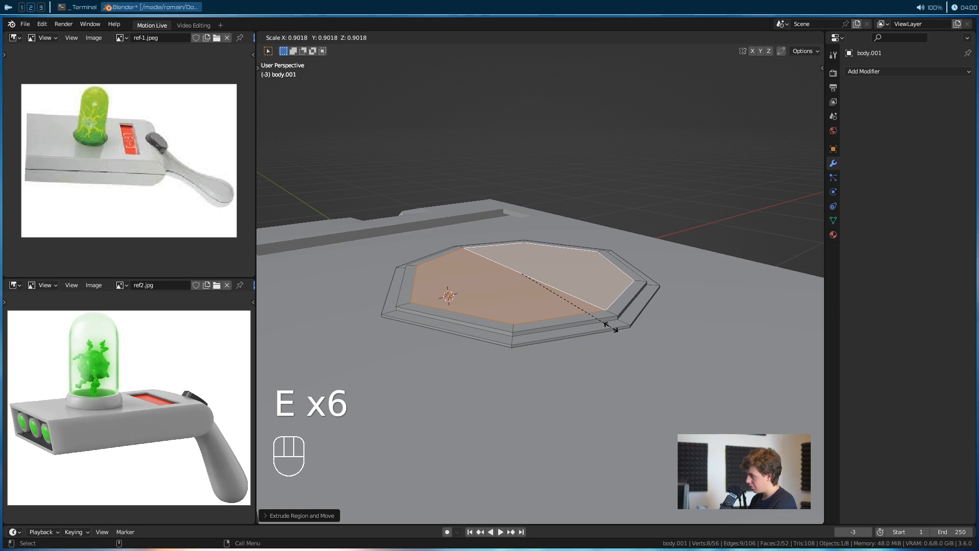
pyautogui.click(615, 320)
pyautogui.press('g')
pyautogui.press('z')
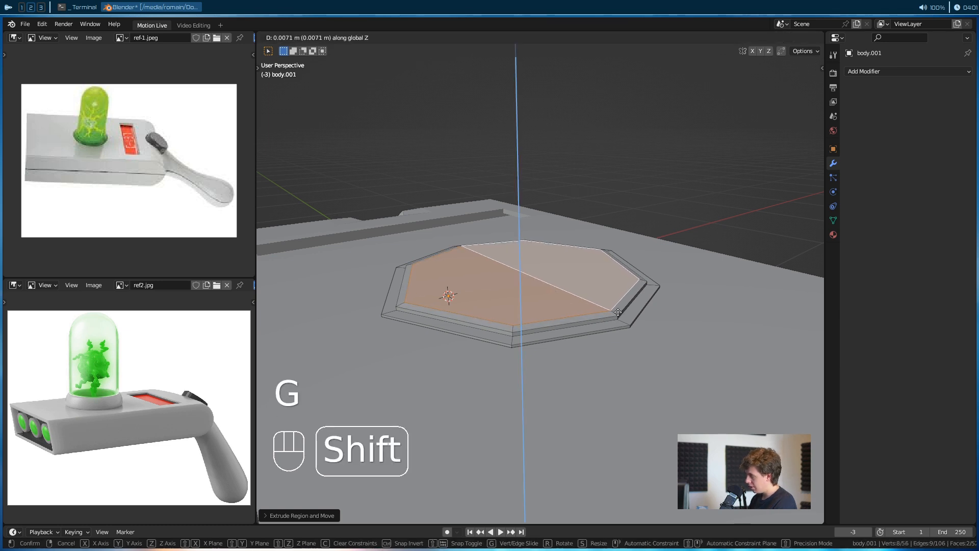
pyautogui.click(618, 326)
# Extrude the ring's inner top faces downward about 0.10 m to form the tube socket
pyautogui.press('e')
pyautogui.click(617, 357)
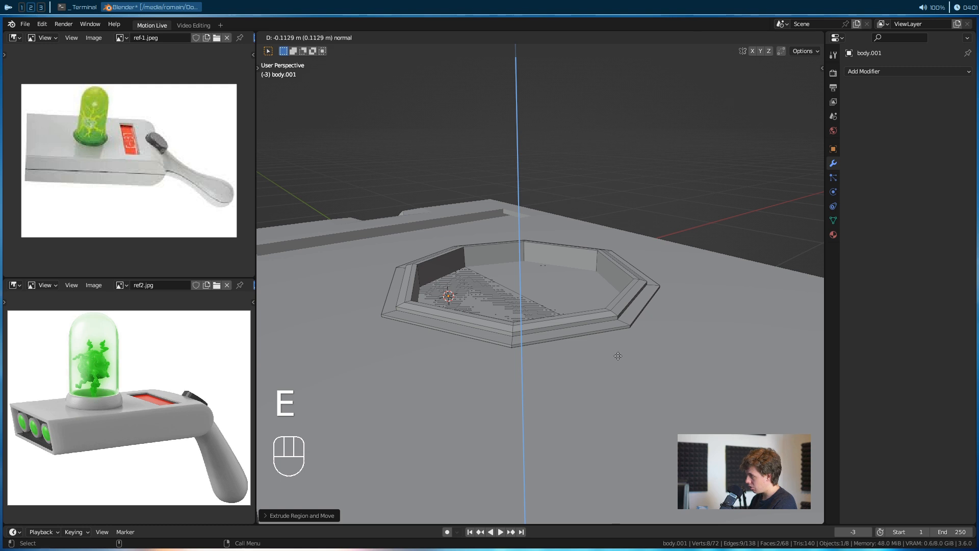
pyautogui.press('shift')
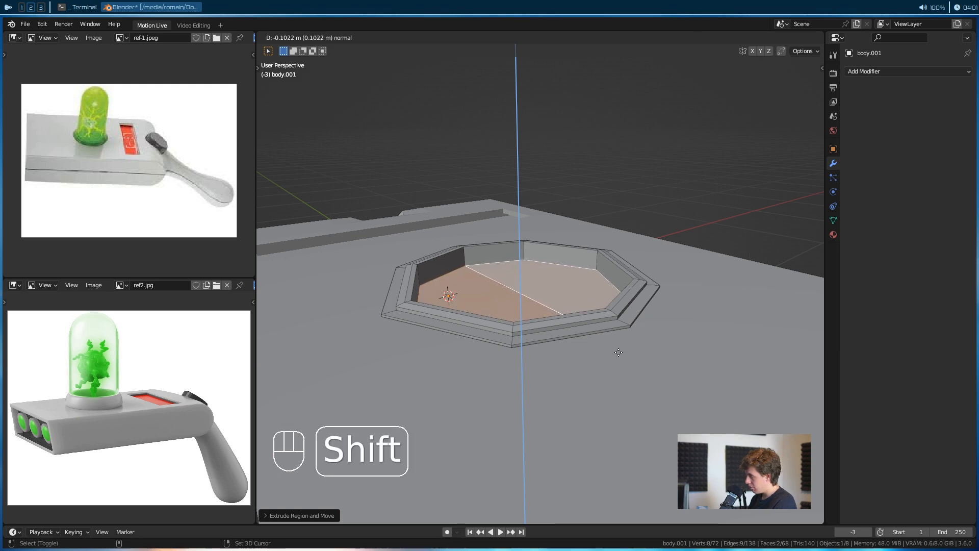
pyautogui.keyDown('shift'); pyautogui.click(618, 353); pyautogui.keyUp('shift')
# Duplicate the socket's two floor faces in place, separate them into their own object, and select that object in Object Mode
pyautogui.moveTo(564, 378); pyautogui.dragTo(584, 372, button='middle')
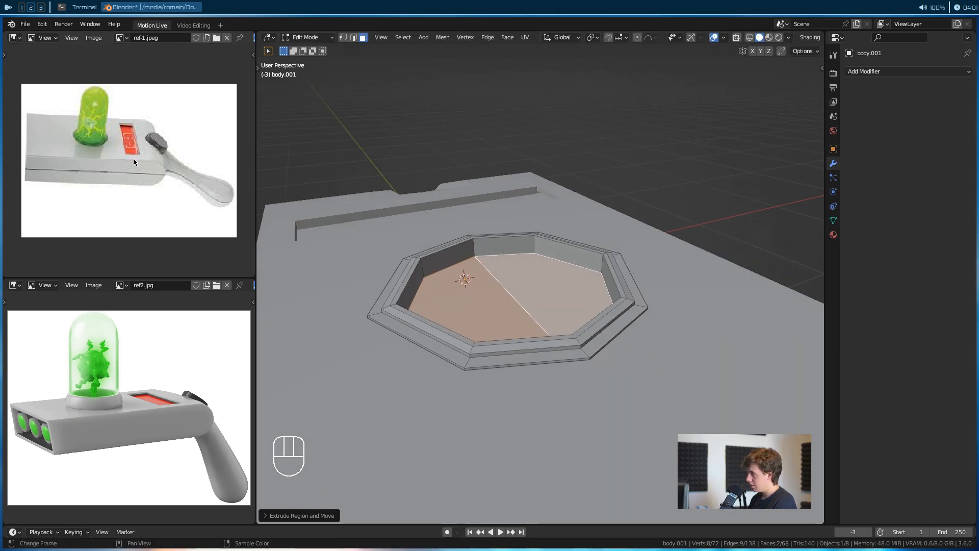
pyautogui.keyDown('alt'); pyautogui.moveTo(558, 322); pyautogui.dragTo(567, 317); pyautogui.keyUp('alt')
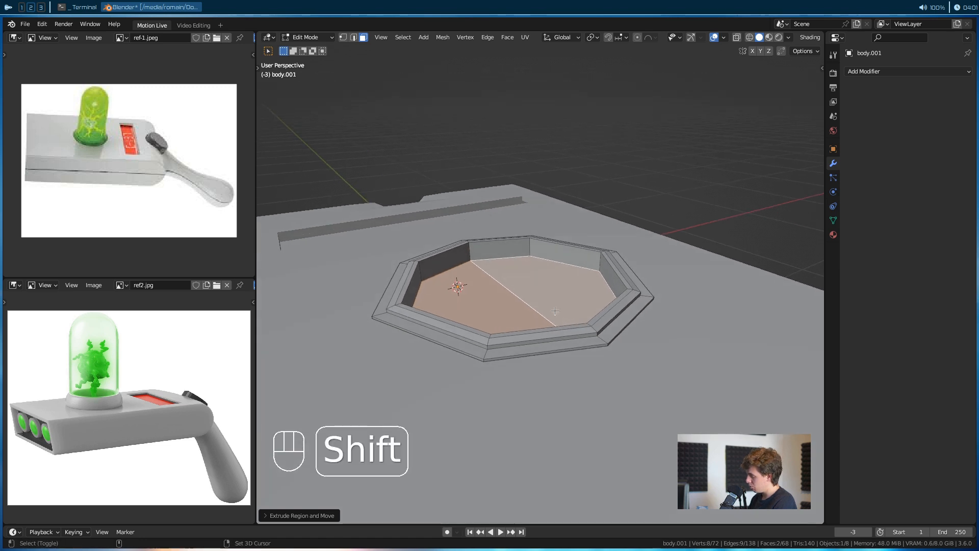
pyautogui.hotkey('shift', 'd')
pyautogui.rightClick(556, 307)
pyautogui.press('p')
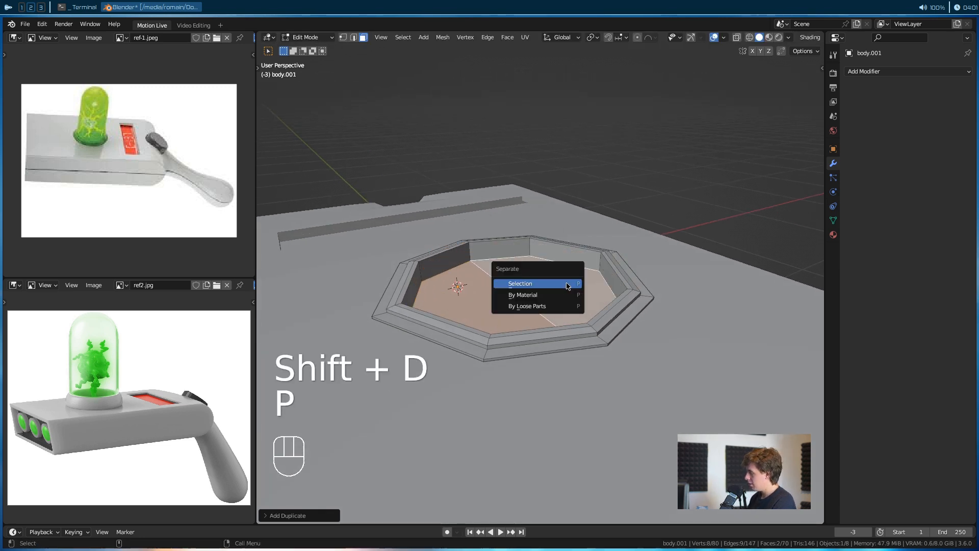
pyautogui.click(568, 286)
pyautogui.press('Tab')
pyautogui.click(547, 271)
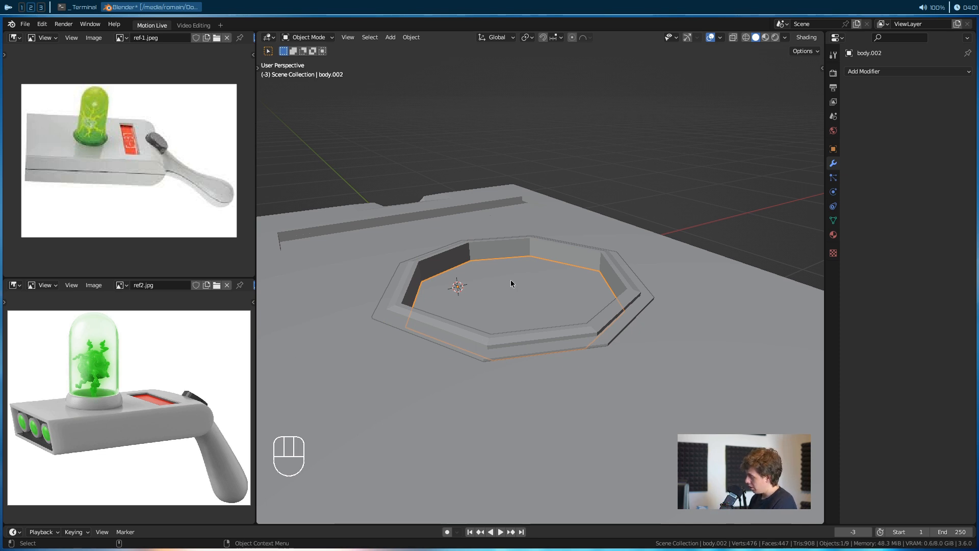
# Extrude both faces of the separated socket floor upward into a tall octagonal column for the glass tube
pyautogui.press('Tab')
pyautogui.keyDown('shift'); pyautogui.click(469, 319); pyautogui.keyUp('shift')
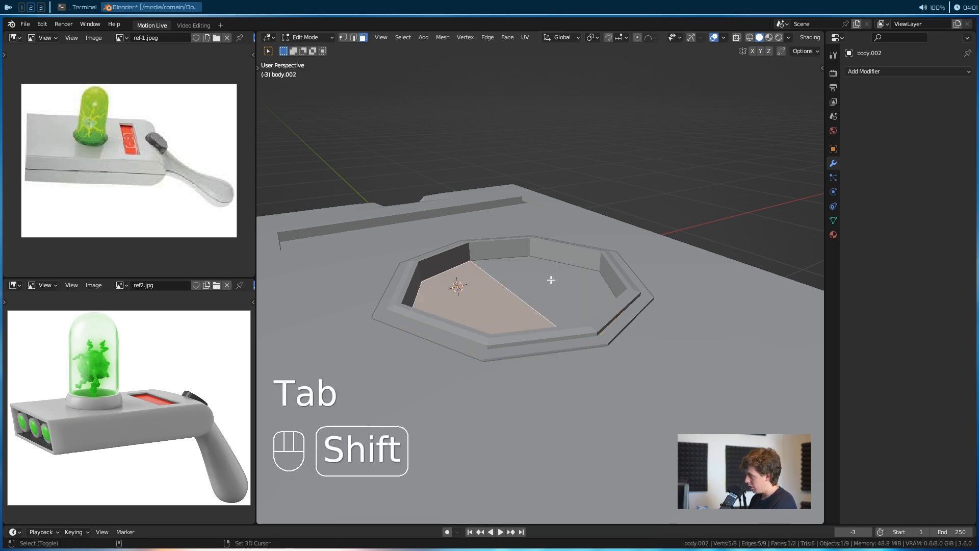
pyautogui.keyDown('shift'); pyautogui.click(551, 280); pyautogui.keyUp('shift')
pyautogui.press('e')
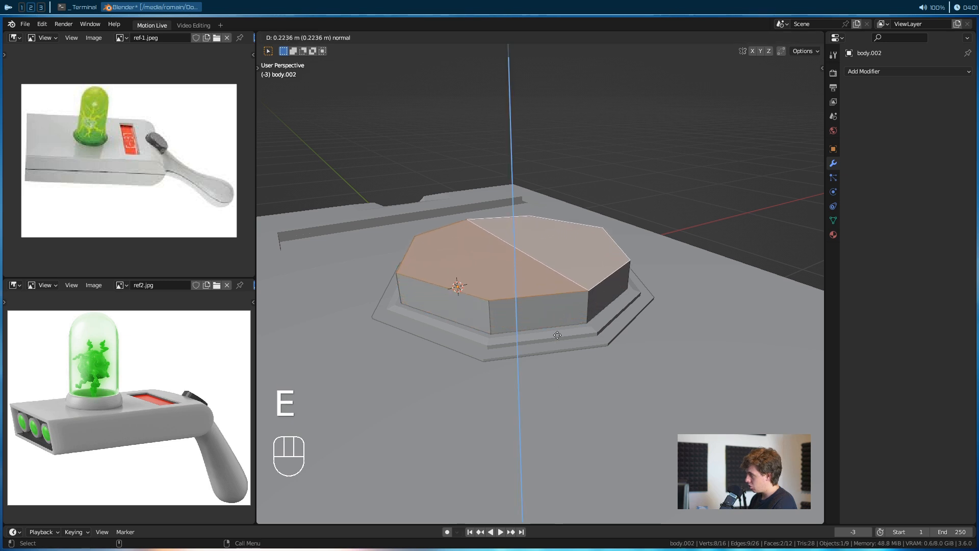
pyautogui.click(568, 168)
pyautogui.scroll(-6, 576, 176)
pyautogui.keyDown('alt'); pyautogui.moveTo(656, 279); pyautogui.dragTo(466, 290); pyautogui.keyUp('alt')
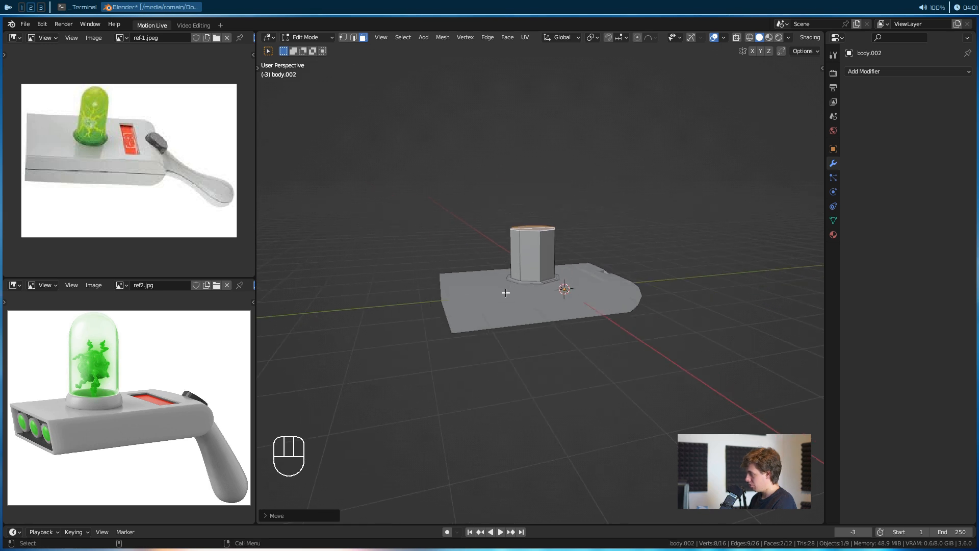
pyautogui.keyDown('alt'); pyautogui.moveTo(505, 293); pyautogui.dragTo(533, 289); pyautogui.keyUp('alt')
pyautogui.scroll(3, 534, 307)
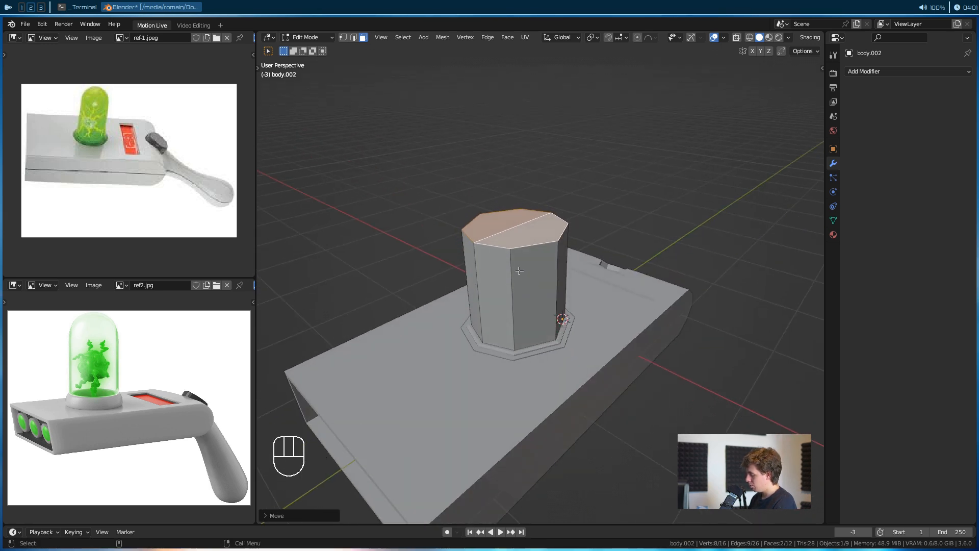
# Bevel the edge loop around the column's top about 0.23 m wide with two segments to round it into a dome
pyautogui.keyDown('shift'); pyautogui.click(505, 245); pyautogui.keyUp('shift')
pyautogui.press('2')
pyautogui.keyDown('alt'); pyautogui.moveTo(506, 246); pyautogui.dragTo(408, 236); pyautogui.keyUp('alt')
pyautogui.keyDown('ctrl'); pyautogui.click(537, 244); pyautogui.keyUp('ctrl')
pyautogui.keyDown('ctrl'); pyautogui.click(614, 223); pyautogui.keyUp('ctrl')
pyautogui.hotkey('ctrl', 'b')
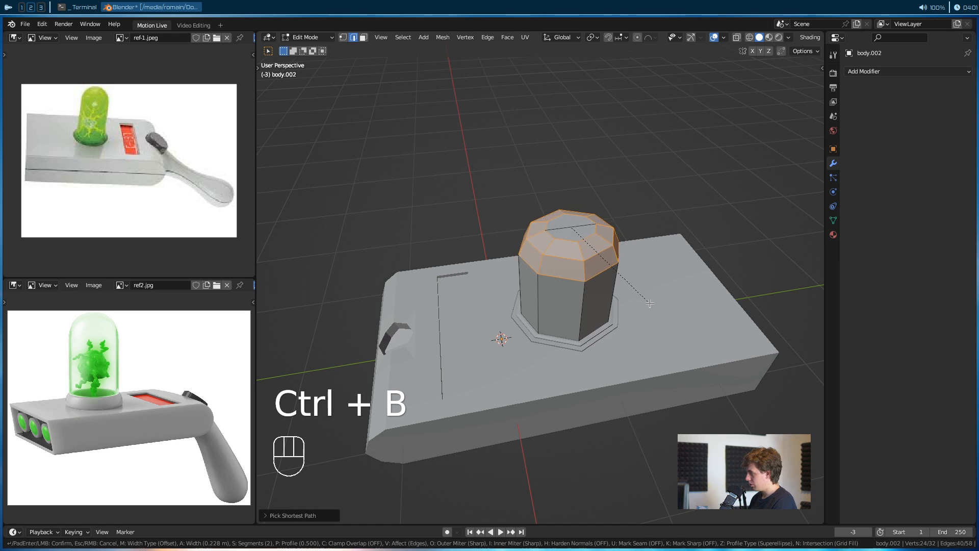
pyautogui.click(653, 312)
# Raise the tube's beveled dome along Z to lengthen the tube, and check the whole model in Object Mode
pyautogui.keyDown('alt'); pyautogui.moveTo(653, 313); pyautogui.dragTo(660, 282); pyautogui.keyUp('alt')
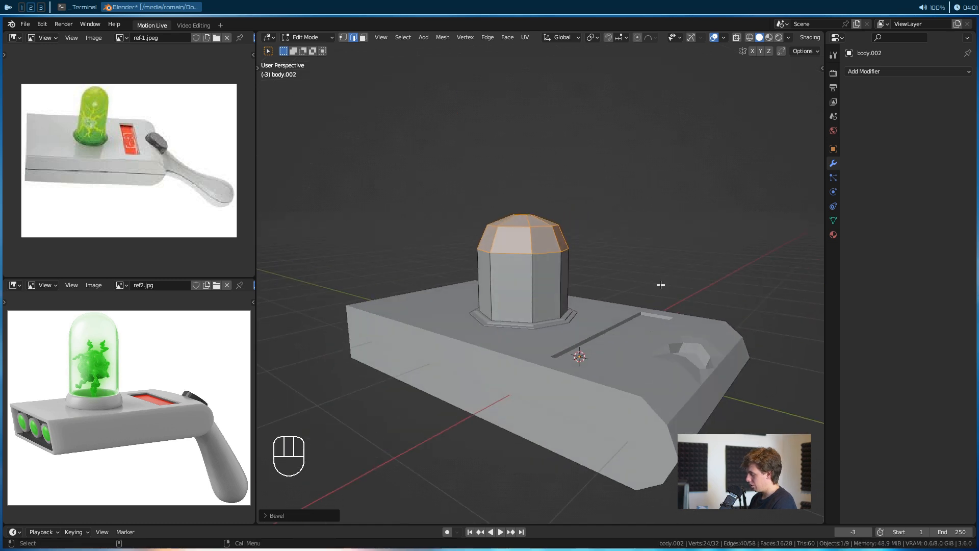
pyautogui.press('g')
pyautogui.press('z')
pyautogui.click(654, 243)
pyautogui.scroll(-4, 654, 244)
pyautogui.press('Tab')
pyautogui.click(634, 284)
pyautogui.keyDown('alt'); pyautogui.moveTo(634, 284); pyautogui.dragTo(692, 339); pyautogui.keyUp('alt')
pyautogui.scroll(4, 540, 334)
pyautogui.keyDown('alt'); pyautogui.moveTo(534, 334); pyautogui.dragTo(547, 278); pyautogui.keyUp('alt')
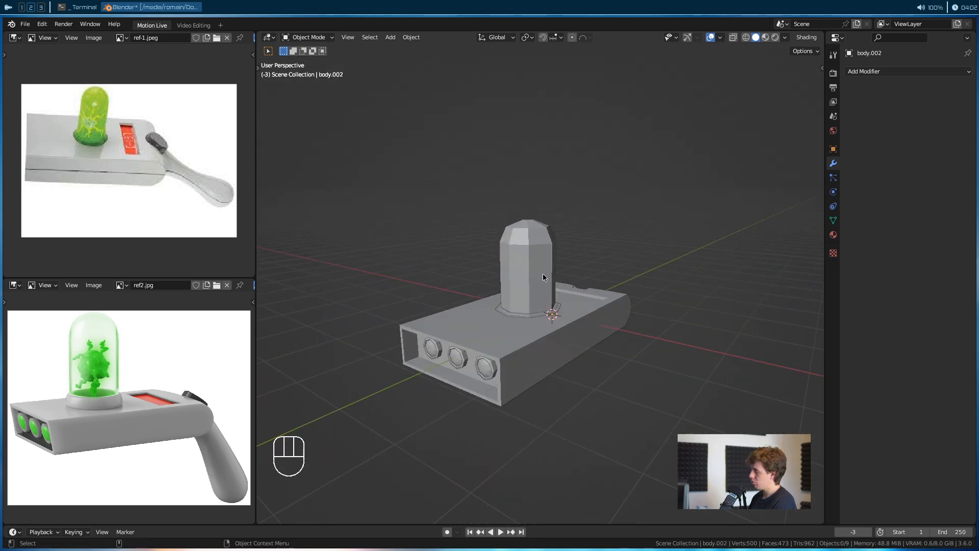
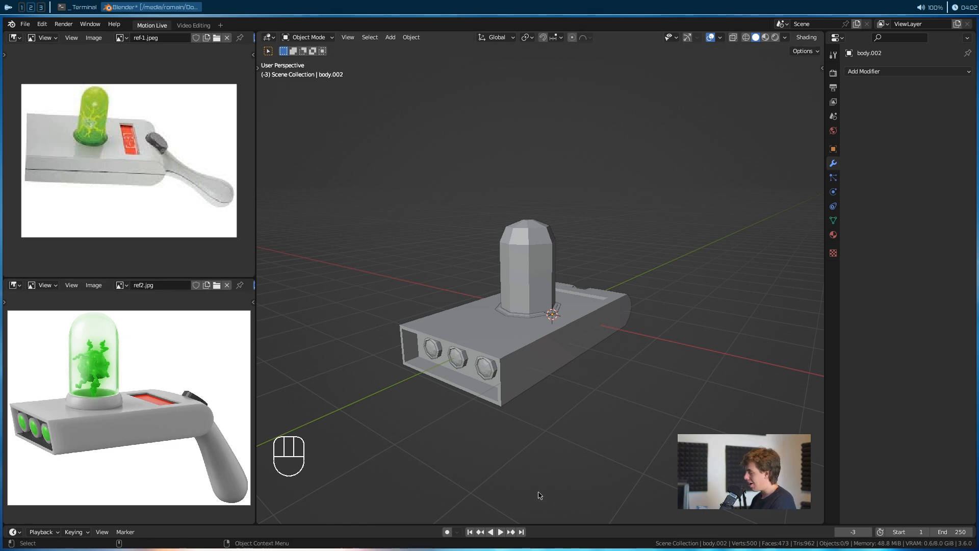
# Duplicate the floor face of the body's rectangular display recess in place, in Edit Mode
pyautogui.keyDown('alt'); pyautogui.moveTo(585, 394); pyautogui.dragTo(597, 420); pyautogui.keyUp('alt')
pyautogui.keyDown('alt'); pyautogui.moveTo(597, 420); pyautogui.dragTo(518, 421, button='right'); pyautogui.keyUp('alt')
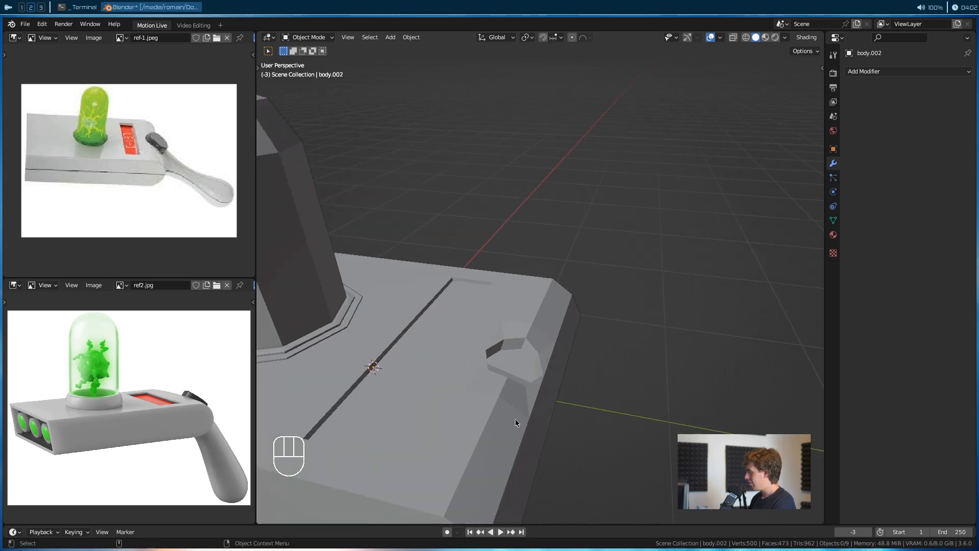
pyautogui.keyDown('alt'); pyautogui.moveTo(518, 422); pyautogui.dragTo(560, 364); pyautogui.keyUp('alt')
pyautogui.keyDown('alt'); pyautogui.click(494, 362); pyautogui.keyUp('alt')
pyautogui.press('Tab')
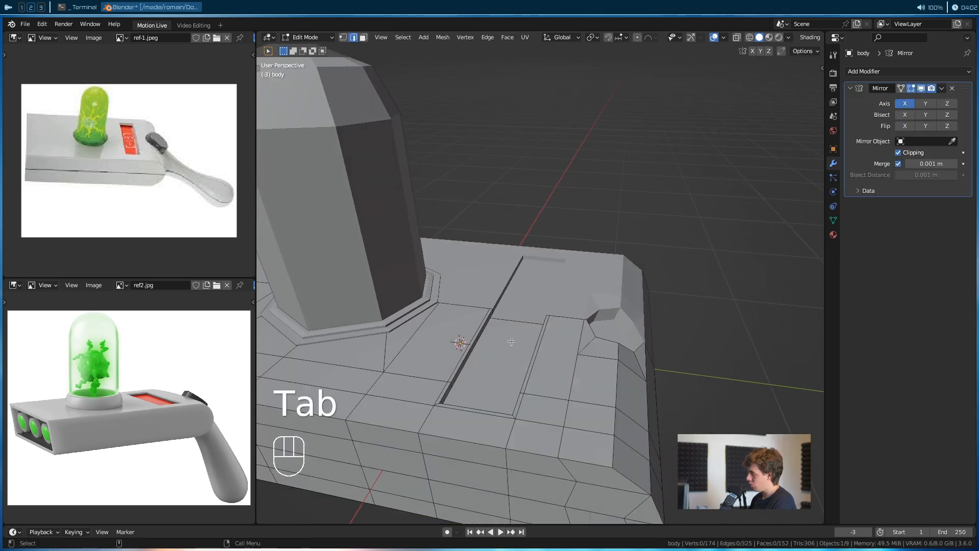
pyautogui.press('3')
pyautogui.click(511, 341)
pyautogui.keyDown('alt'); pyautogui.moveTo(511, 342); pyautogui.dragTo(566, 324); pyautogui.keyUp('alt')
pyautogui.hotkey('shift', 'd')
pyautogui.keyDown('shift'); pyautogui.rightClick(567, 330); pyautogui.keyUp('shift')
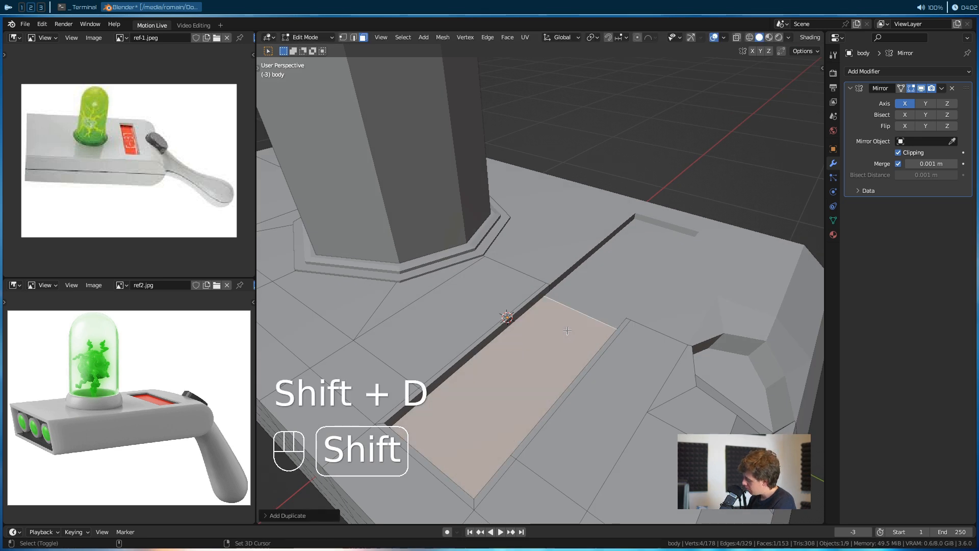
# Separate the duplicated recess face into its own object and select that object in Object Mode
pyautogui.hotkey('shift', 'p')
pyautogui.hotkey('shift', 'p')
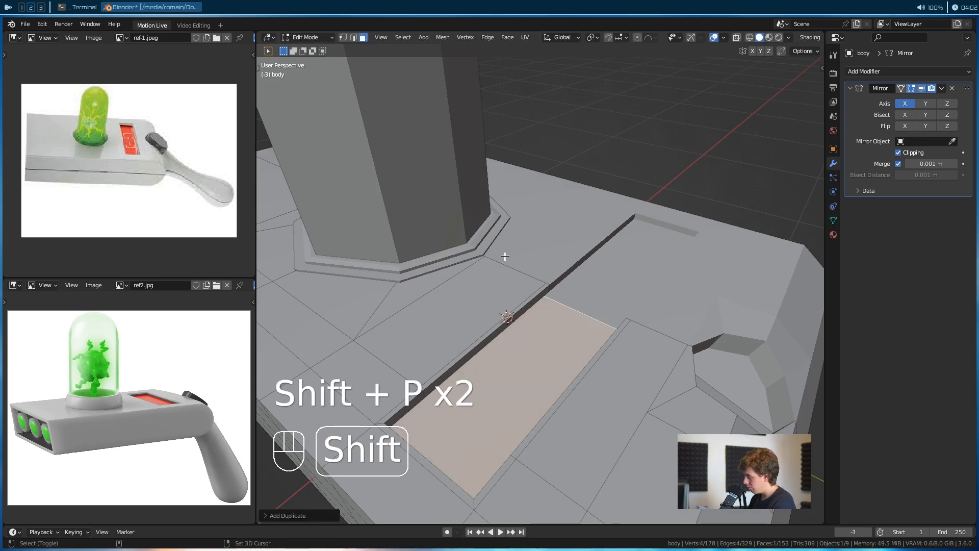
pyautogui.hotkey('shift', 'p')
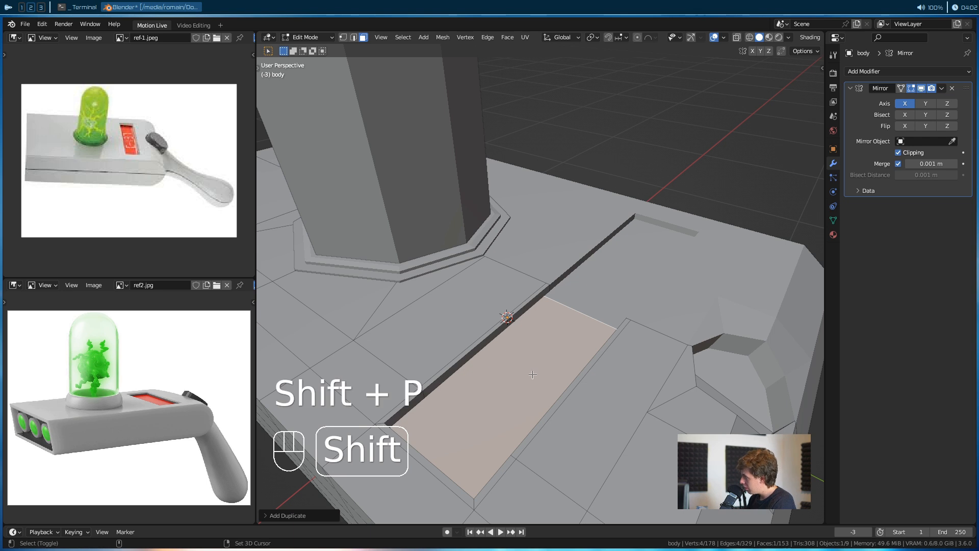
pyautogui.keyDown('shift'); pyautogui.moveTo(504, 383); pyautogui.dragTo(514, 312, button='right'); pyautogui.keyUp('shift')
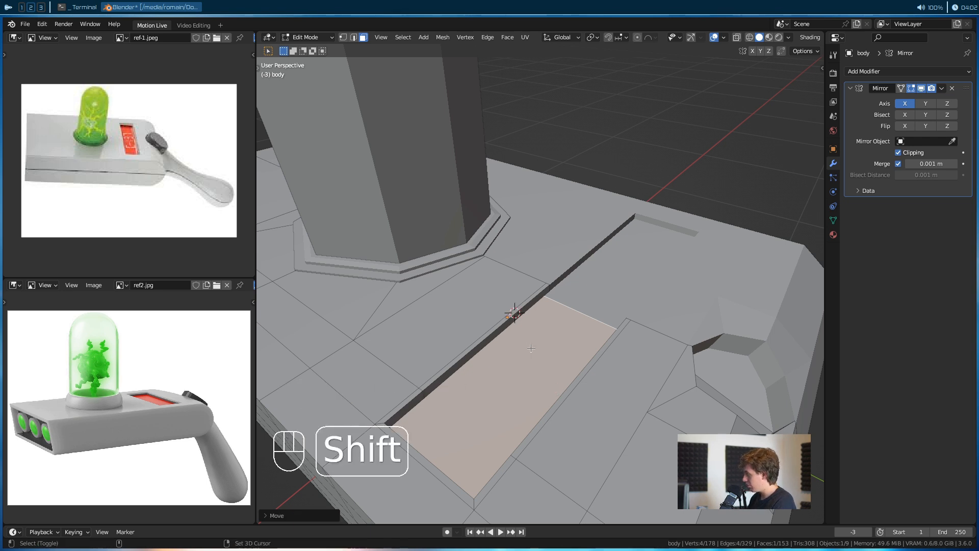
pyautogui.scroll(1, 528, 370)
pyautogui.press('p')
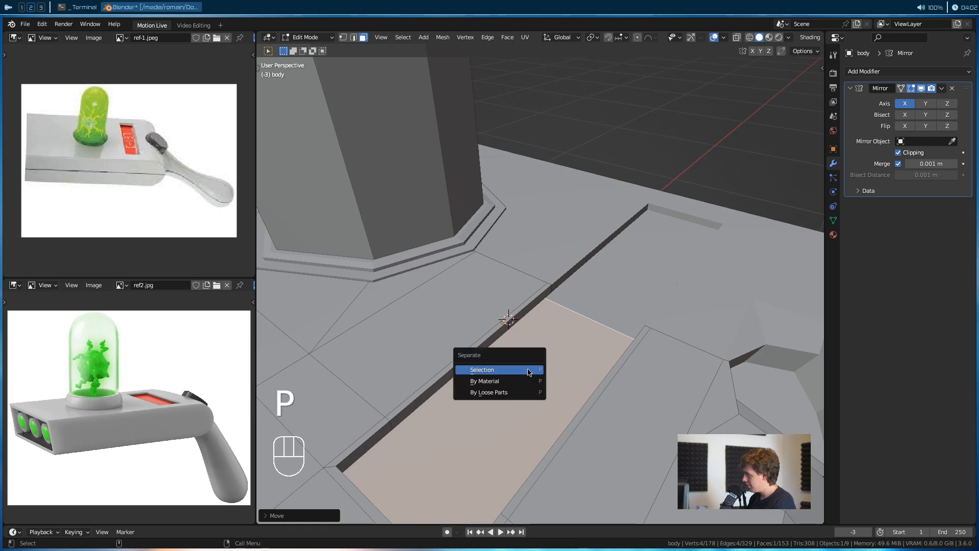
pyautogui.click(529, 372)
pyautogui.press('Tab')
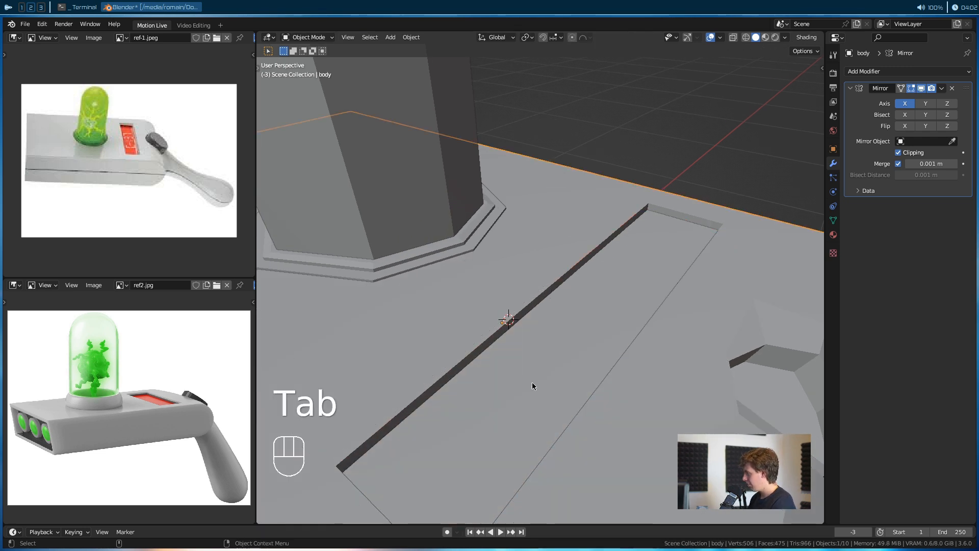
pyautogui.click(684, 194)
pyautogui.click(659, 214)
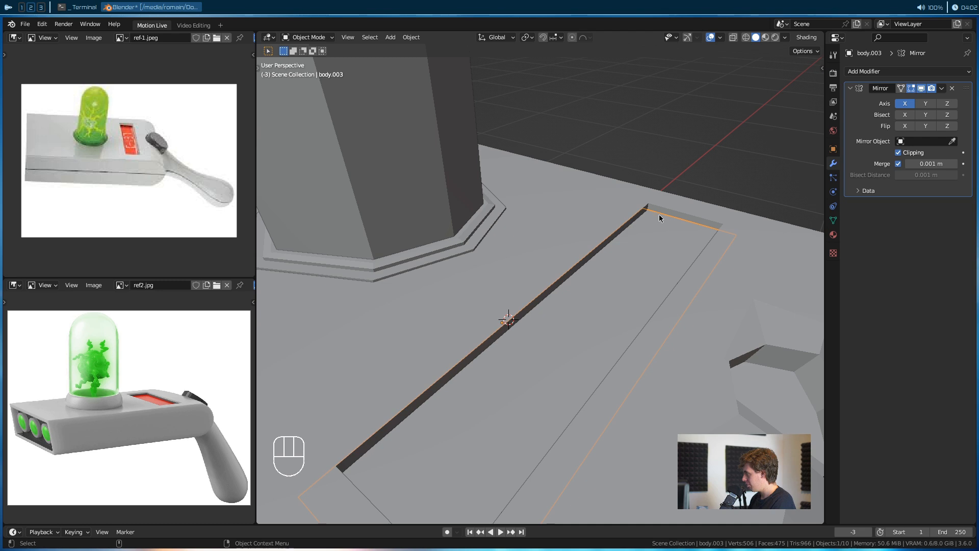
# Extrude the separated display face slightly upward to give the panel thickness inside its recess
pyautogui.press('Tab')
pyautogui.scroll(-1, 600, 316)
pyautogui.click(516, 372)
pyautogui.press('e')
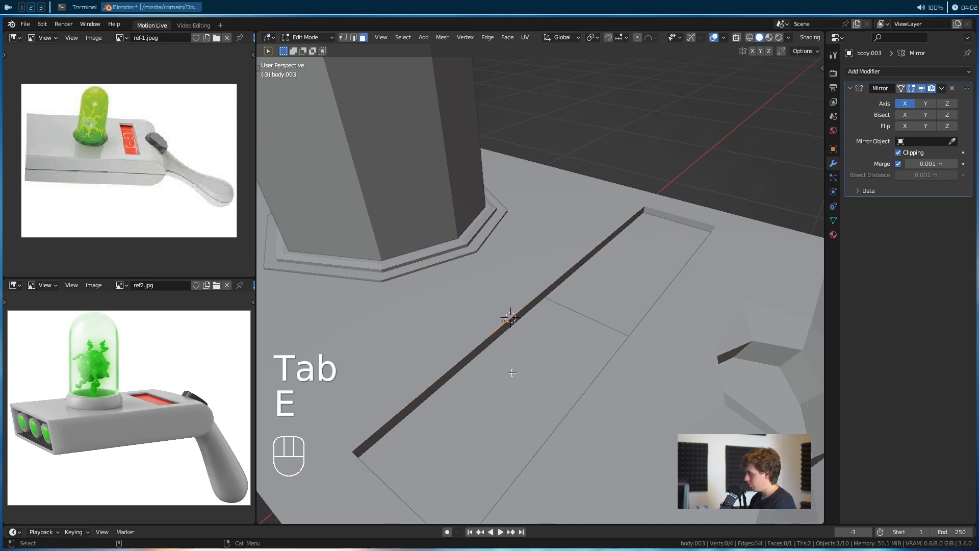
pyautogui.keyDown('alt'); pyautogui.moveTo(522, 373); pyautogui.dragTo(662, 394); pyautogui.keyUp('alt')
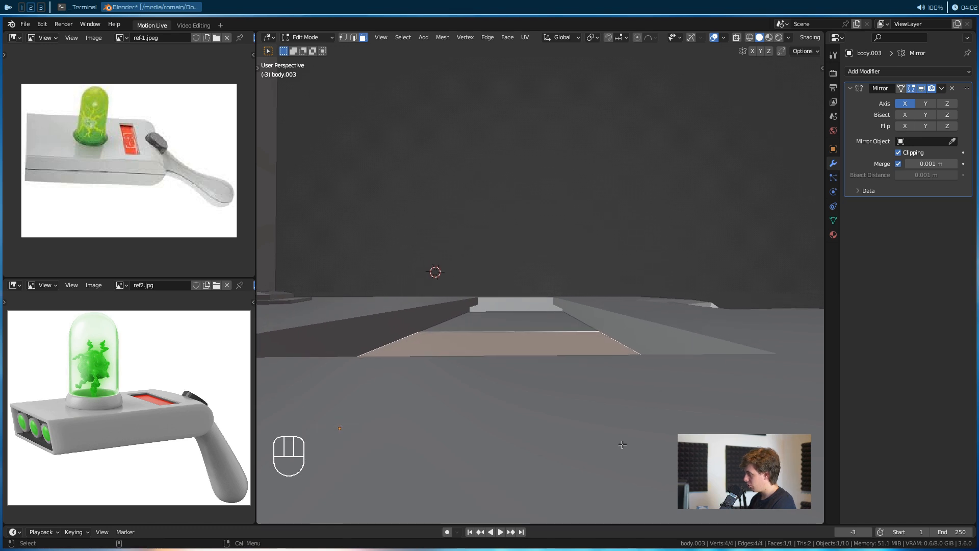
pyautogui.press('e')
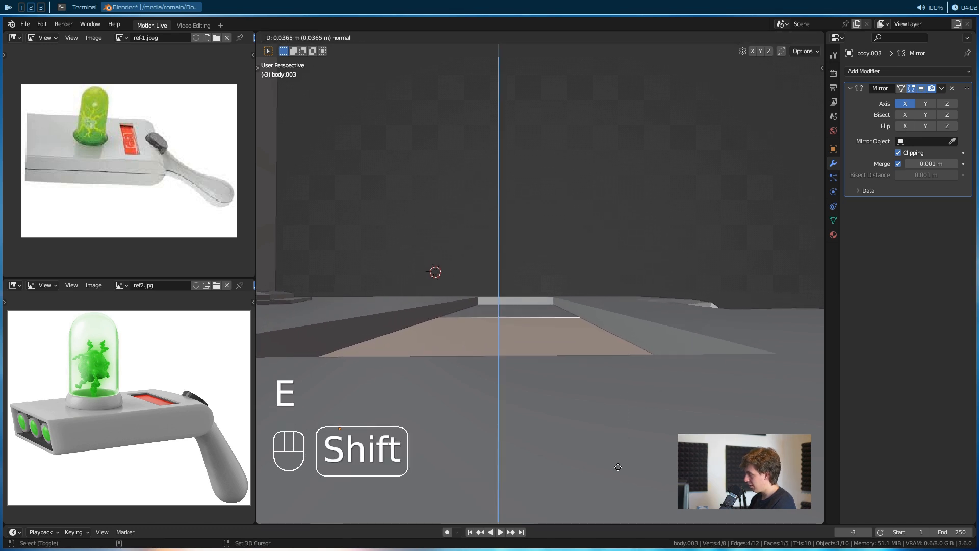
pyautogui.click(614, 423)
# Return to Object Mode, check the panel on the body, clear the selection and save the file
pyautogui.press('Tab')
pyautogui.keyDown('alt'); pyautogui.moveTo(614, 423); pyautogui.dragTo(514, 464); pyautogui.keyUp('alt')
pyautogui.click(613, 413)
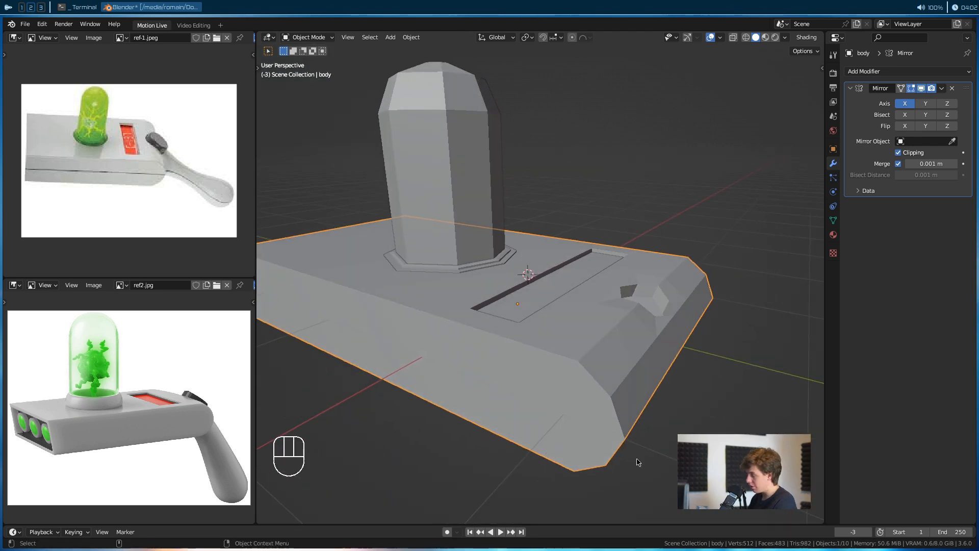
pyautogui.click(686, 403)
pyautogui.hotkey('ctrl', 's')
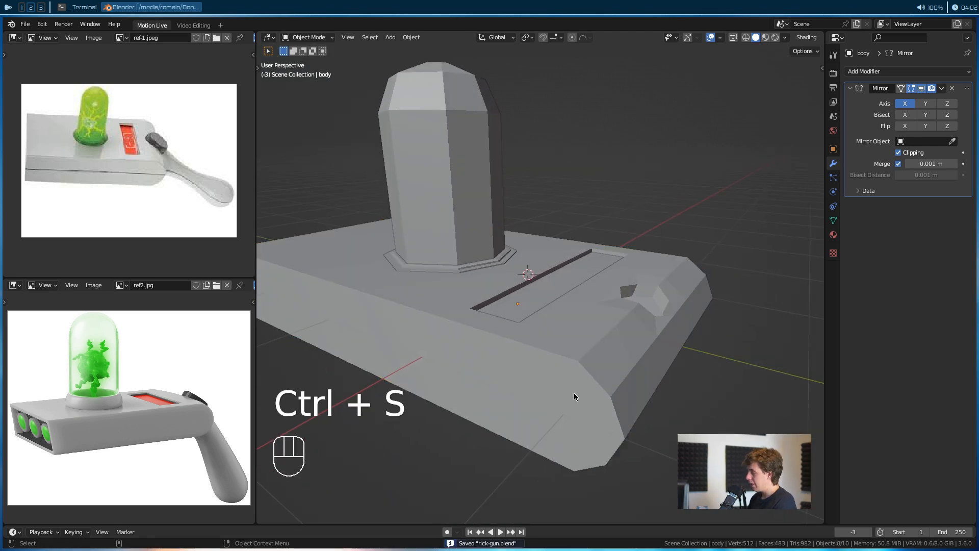
# Select only the four side wall faces of the round button recess in the body mesh, without its floor
pyautogui.keyDown('alt'); pyautogui.moveTo(574, 391); pyautogui.dragTo(515, 364); pyautogui.keyUp('alt')
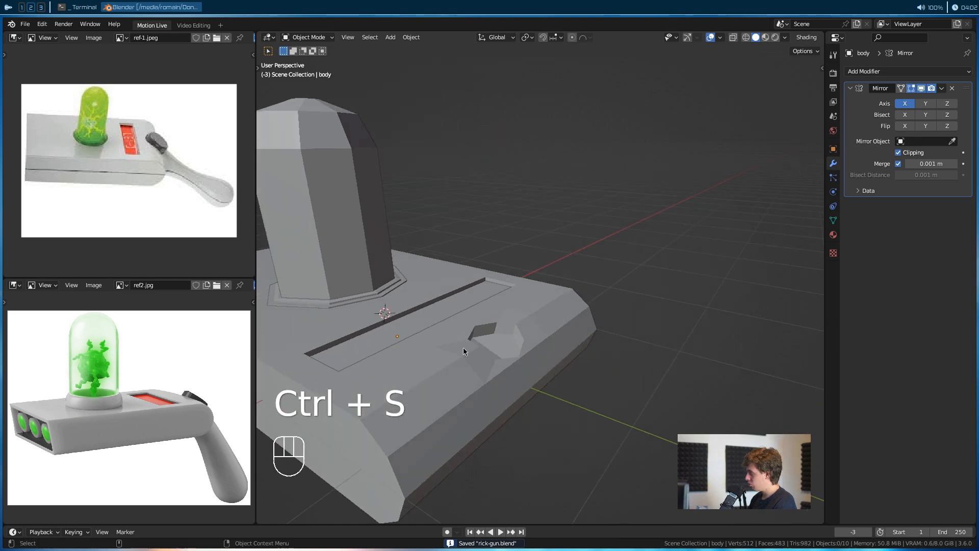
pyautogui.click(486, 350)
pyautogui.keyDown('alt'); pyautogui.moveTo(575, 343); pyautogui.dragTo(489, 347); pyautogui.keyUp('alt')
pyautogui.press('Tab')
pyautogui.click(532, 451)
pyautogui.keyDown('alt'); pyautogui.moveTo(653, 406); pyautogui.dragTo(621, 397); pyautogui.keyUp('alt')
pyautogui.keyDown('shift'); pyautogui.click(621, 397); pyautogui.keyUp('shift')
pyautogui.keyDown('shift'); pyautogui.click(552, 400); pyautogui.keyUp('shift')
pyautogui.keyDown('shift'); pyautogui.click(538, 422); pyautogui.keyUp('shift')
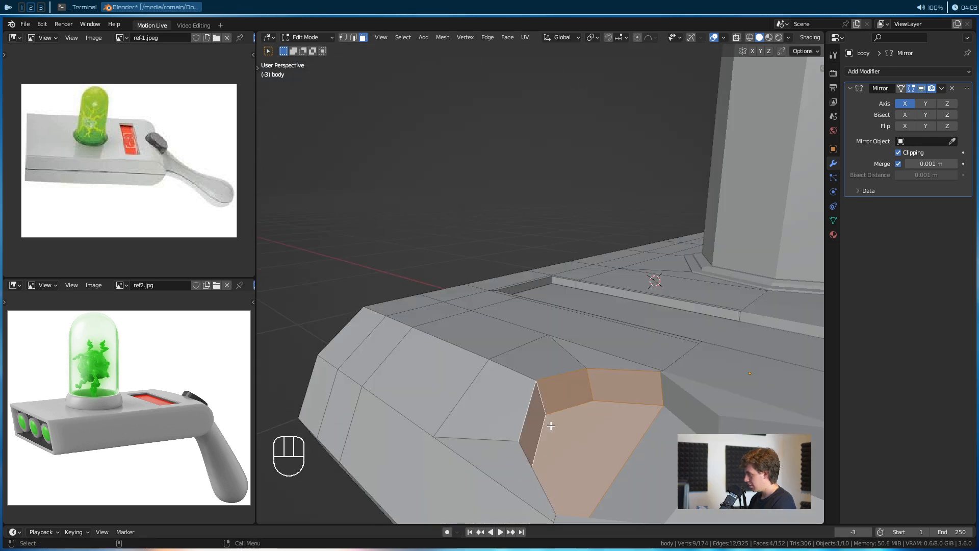
pyautogui.keyDown('alt'); pyautogui.moveTo(539, 421); pyautogui.dragTo(573, 450); pyautogui.keyUp('alt')
pyautogui.click(572, 448)
pyautogui.keyDown('shift'); pyautogui.click(609, 405); pyautogui.keyUp('shift')
pyautogui.keyDown('shift'); pyautogui.click(665, 395); pyautogui.keyUp('shift')
pyautogui.keyDown('shift'); pyautogui.click(723, 410); pyautogui.keyUp('shift')
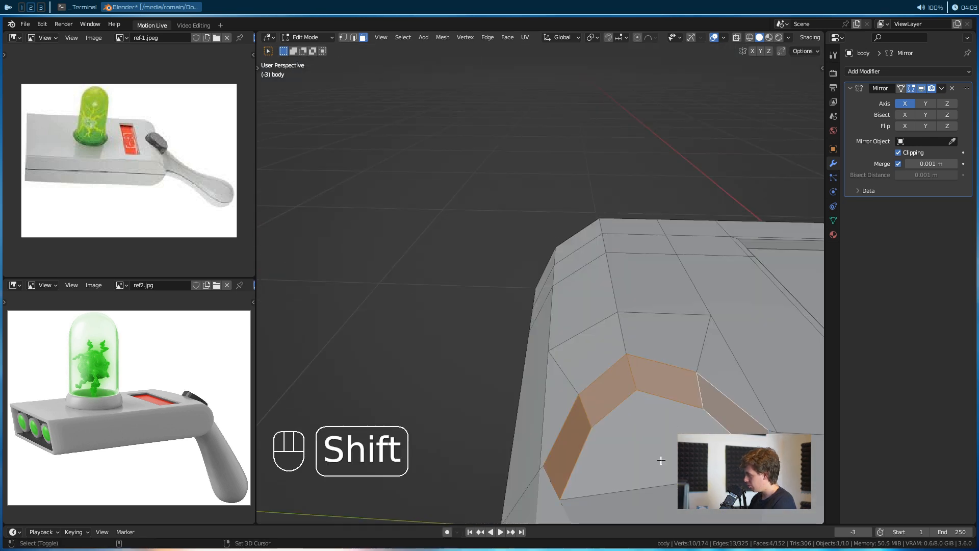
# Duplicate the selected recess walls in place, separate them into their own object and return to Object Mode
pyautogui.keyDown('alt'); pyautogui.moveTo(650, 458); pyautogui.dragTo(597, 377); pyautogui.keyUp('alt')
pyautogui.hotkey('shift', 'd')
pyautogui.press('p')
pyautogui.click(613, 370)
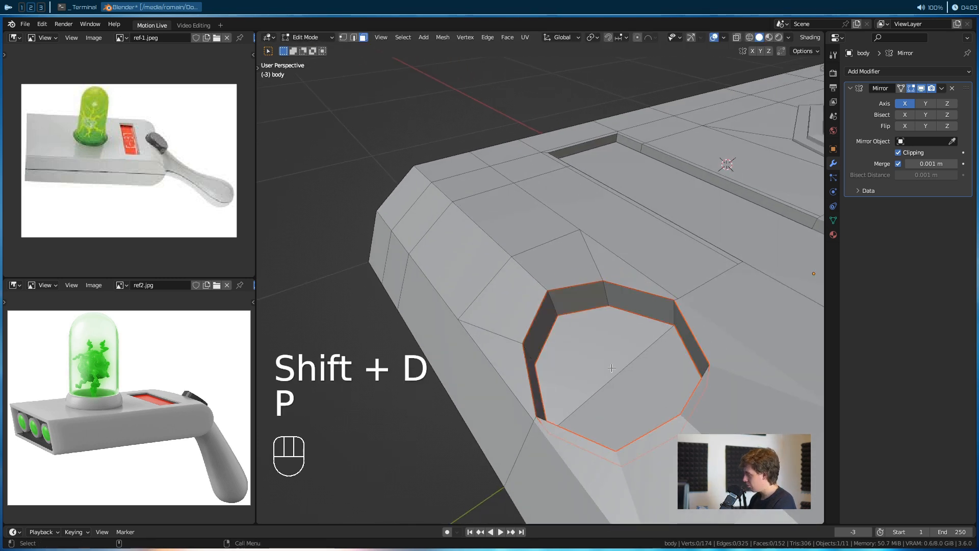
pyautogui.press('2')
pyautogui.press('Tab')
# Hide the body object and select the separated ring of button walls
pyautogui.keyDown('alt'); pyautogui.moveTo(663, 337); pyautogui.dragTo(630, 367); pyautogui.keyUp('alt')
pyautogui.click(630, 367)
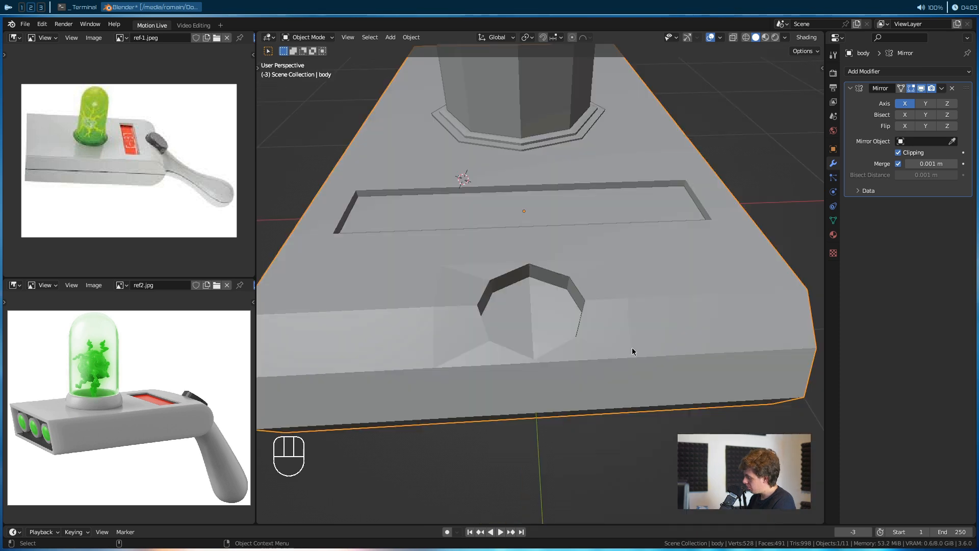
pyautogui.press('h')
pyautogui.click(566, 350)
pyautogui.keyDown('alt'); pyautogui.moveTo(566, 349); pyautogui.dragTo(558, 396); pyautogui.keyUp('alt')
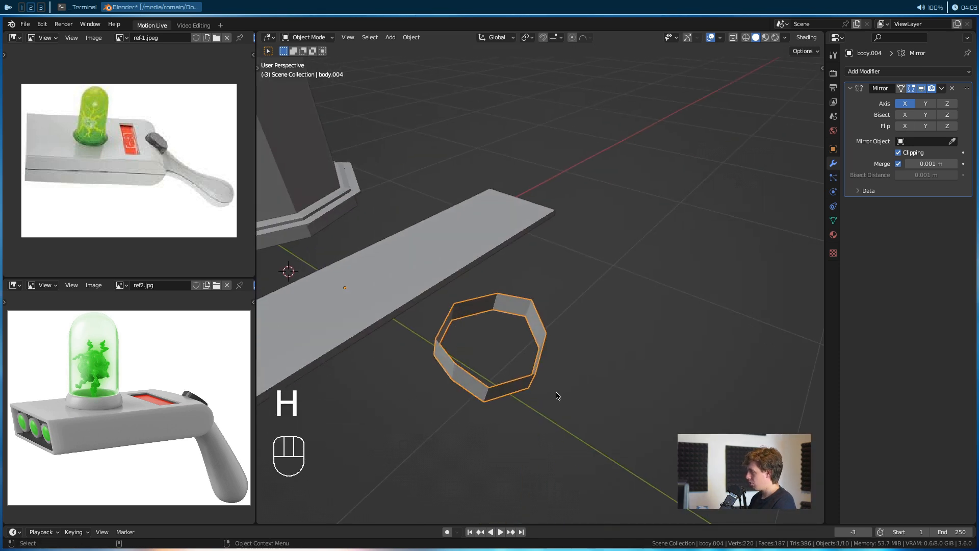
# Close the ring's open upper edge loop with a face in Edit Mode to form the button's cap
pyautogui.press('Tab')
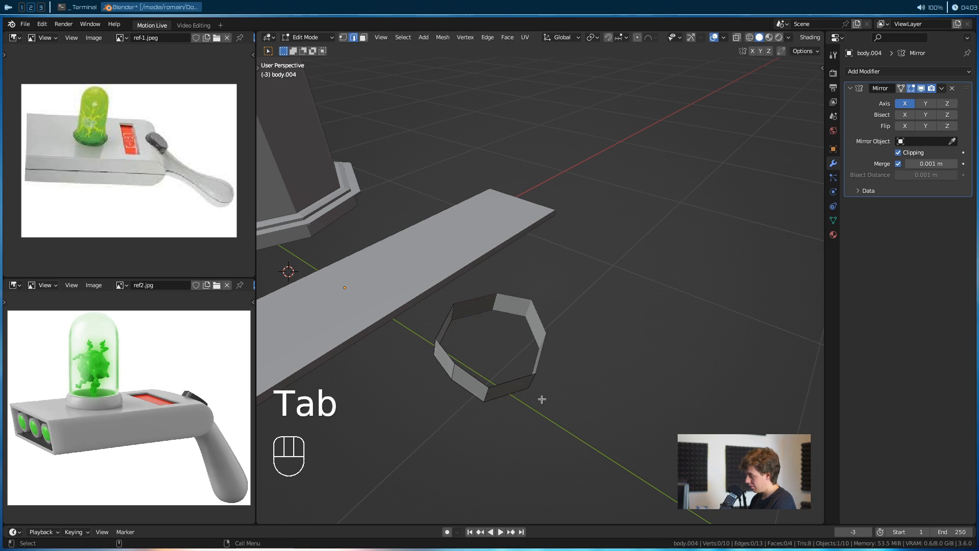
pyautogui.scroll(4, 536, 414)
pyautogui.keyDown('alt'); pyautogui.moveTo(561, 383); pyautogui.dragTo(666, 265, button='middle'); pyautogui.keyUp('alt')
pyautogui.keyDown('alt'); pyautogui.moveTo(625, 437); pyautogui.dragTo(645, 400); pyautogui.keyUp('alt')
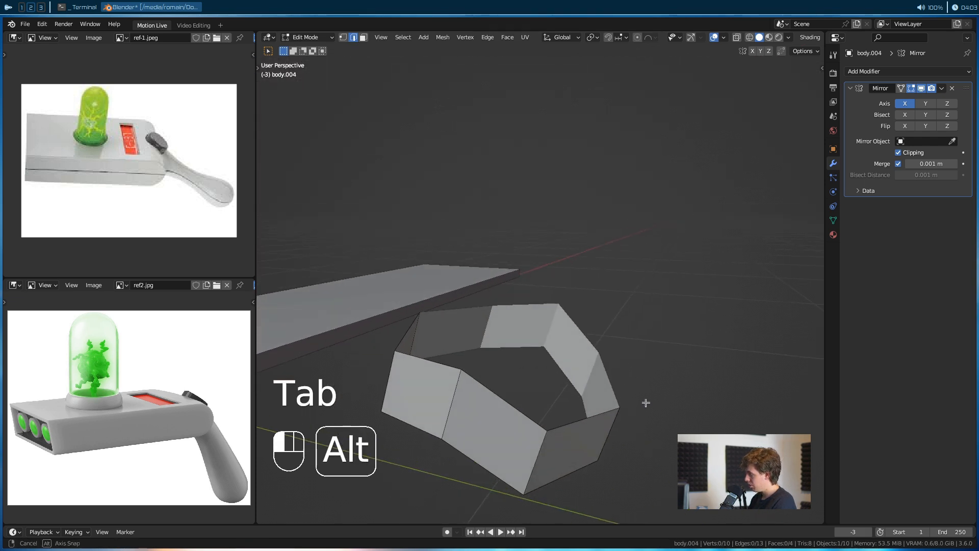
pyautogui.press('2')
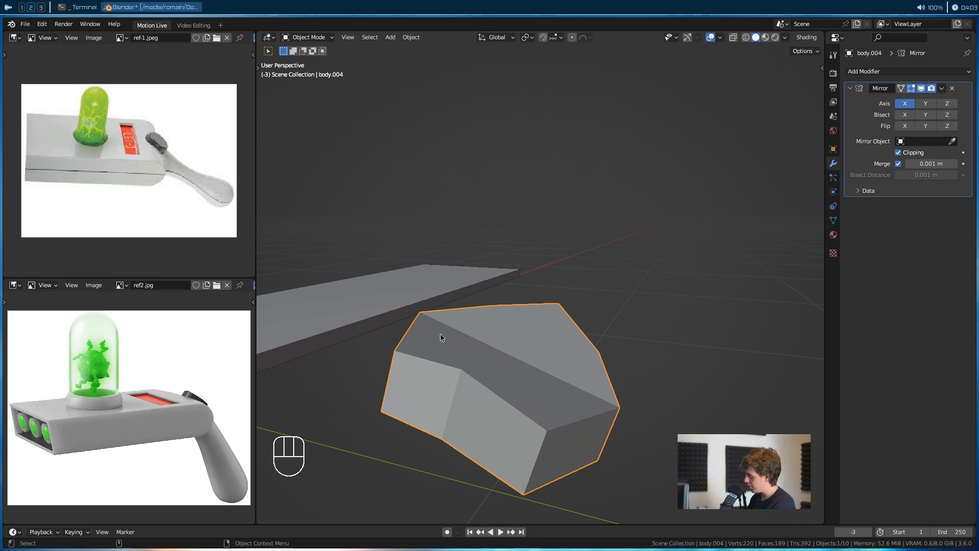
# Reveal the hidden body, select only the button object and check its fit in the recess from several angles
pyautogui.hotkey('alt', 'h')
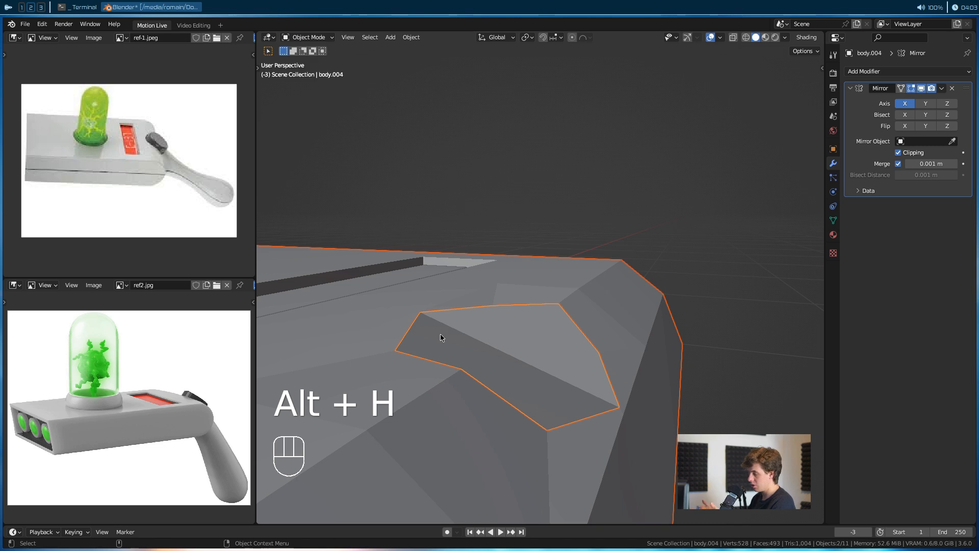
pyautogui.click(701, 390)
pyautogui.scroll(-3, 702, 390)
pyautogui.keyDown('alt'); pyautogui.moveTo(702, 390); pyautogui.dragTo(501, 330); pyautogui.keyUp('alt')
pyautogui.click(574, 369)
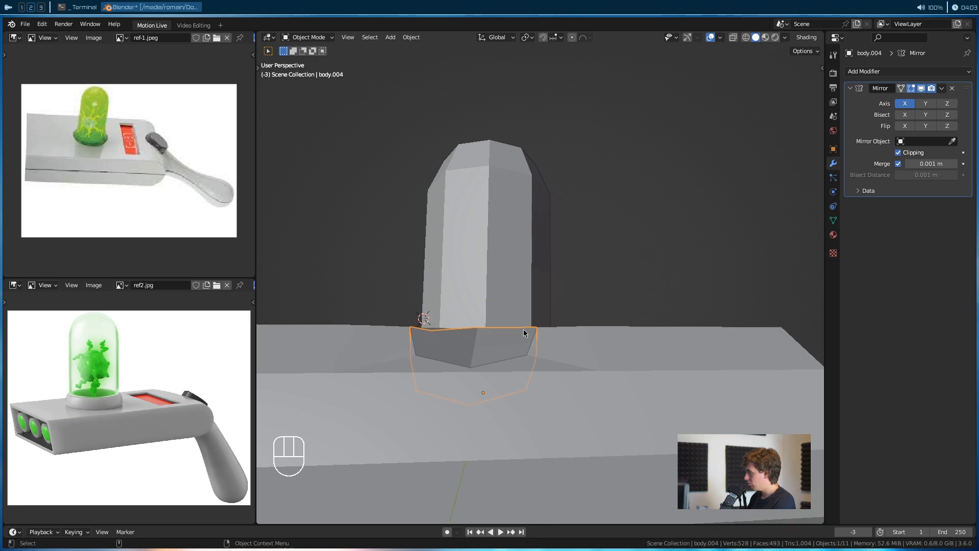
pyautogui.scroll(-2, 521, 332)
pyautogui.keyDown('alt'); pyautogui.moveTo(508, 341); pyautogui.dragTo(597, 349); pyautogui.keyUp('alt')
pyautogui.keyDown('alt'); pyautogui.moveTo(529, 371); pyautogui.dragTo(505, 339); pyautogui.keyUp('alt')
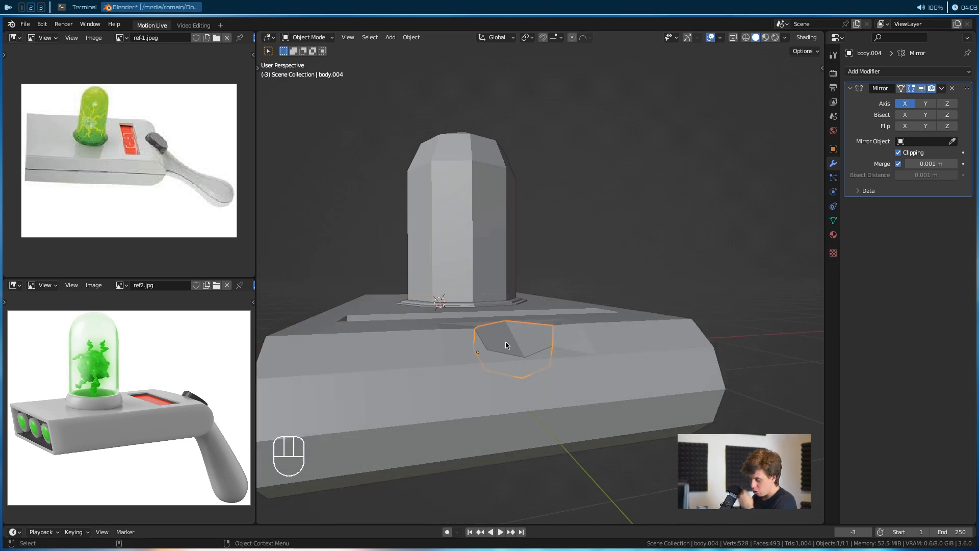
pyautogui.moveTo(506, 338)
pyautogui.keyDown('alt'); pyautogui.mouseDown()
pyautogui.moveTo(547, 387)
pyautogui.moveTo(451, 382)
pyautogui.moveTo(512, 349)
pyautogui.mouseUp(); pyautogui.keyUp('alt')
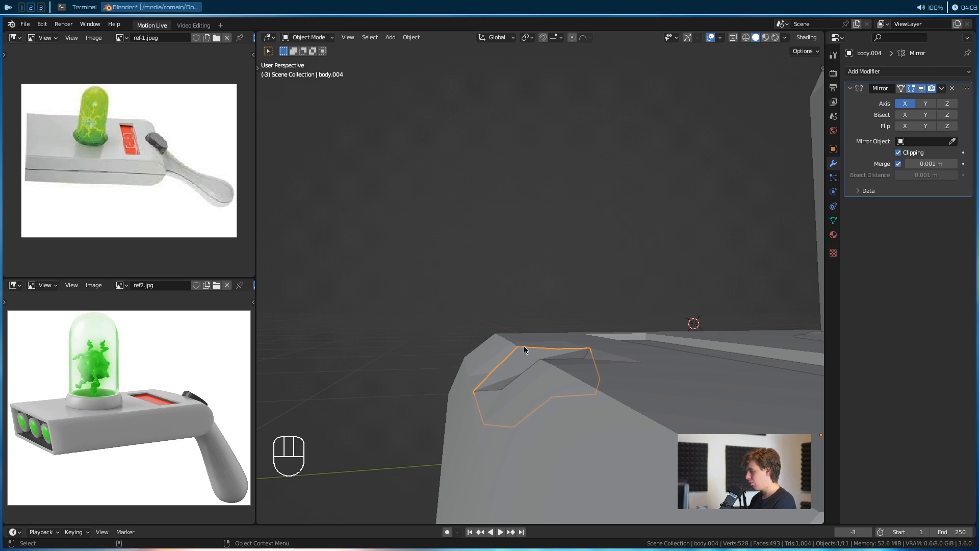
# Enter Edit Mode on the button in face selection and set the transform orientation to Normal
pyautogui.press('Tab')
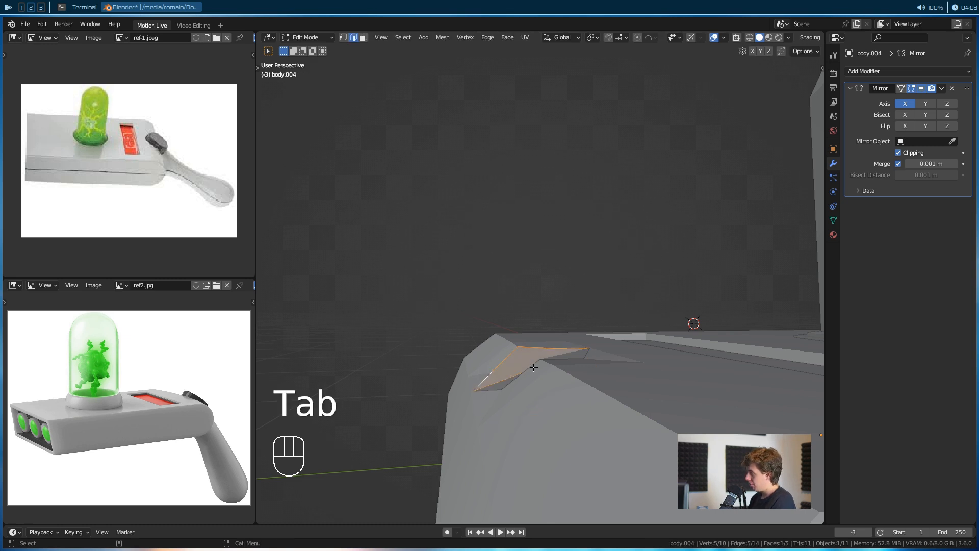
pyautogui.keyDown('alt'); pyautogui.moveTo(513, 378); pyautogui.dragTo(538, 380); pyautogui.keyUp('alt')
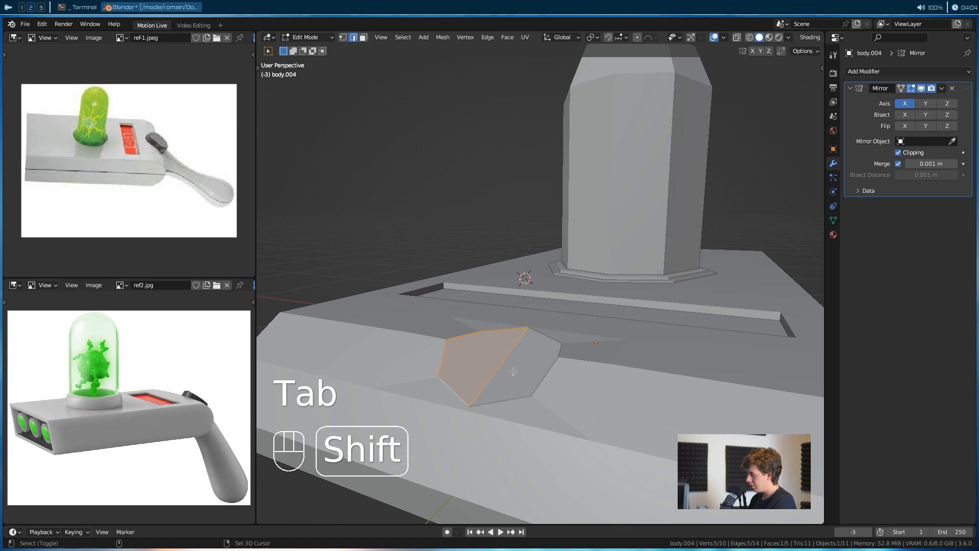
pyautogui.press('4')
pyautogui.press('3')
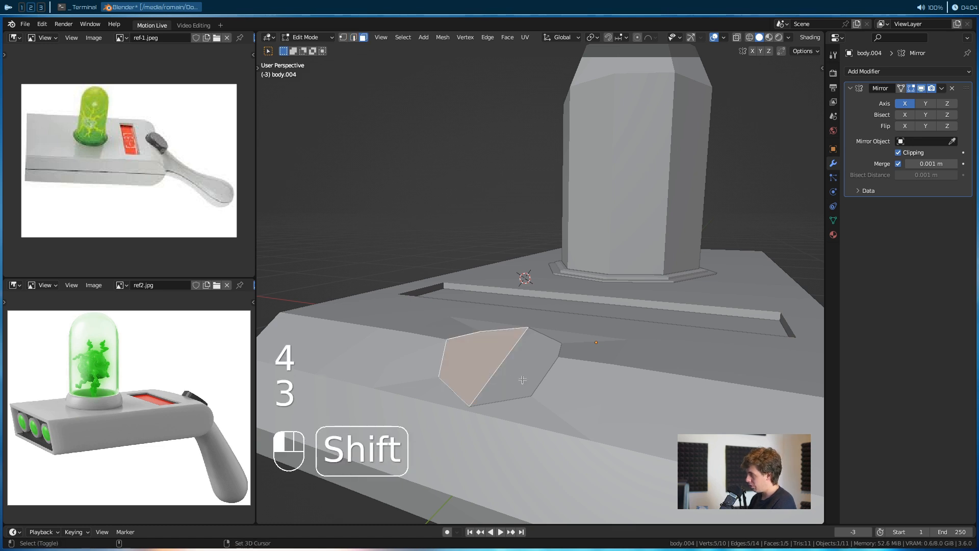
pyautogui.keyDown('alt'); pyautogui.moveTo(522, 380); pyautogui.dragTo(576, 386); pyautogui.keyUp('alt')
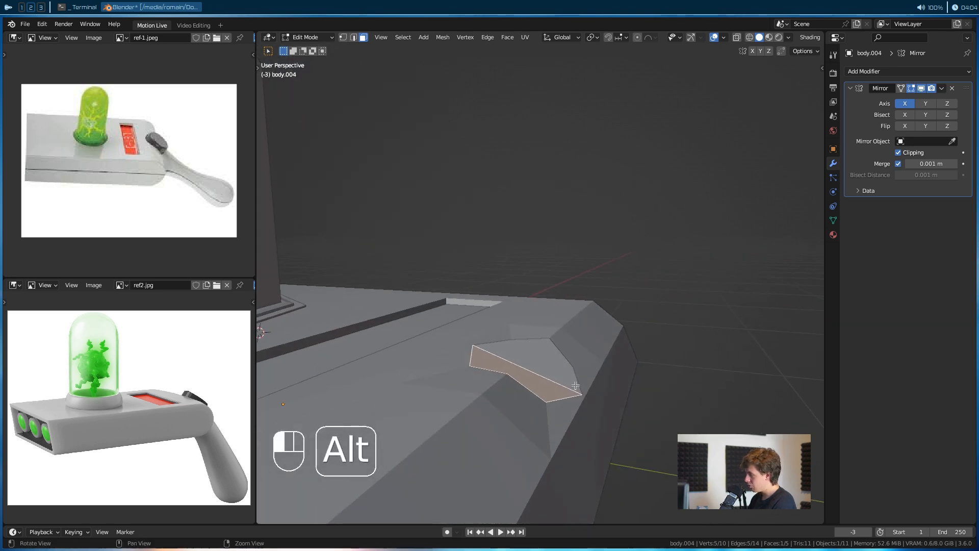
pyautogui.keyDown('alt'); pyautogui.moveTo(491, 418); pyautogui.dragTo(516, 389); pyautogui.keyUp('alt')
pyautogui.keyDown('alt'); pyautogui.moveTo(532, 325); pyautogui.dragTo(668, 111); pyautogui.keyUp('alt')
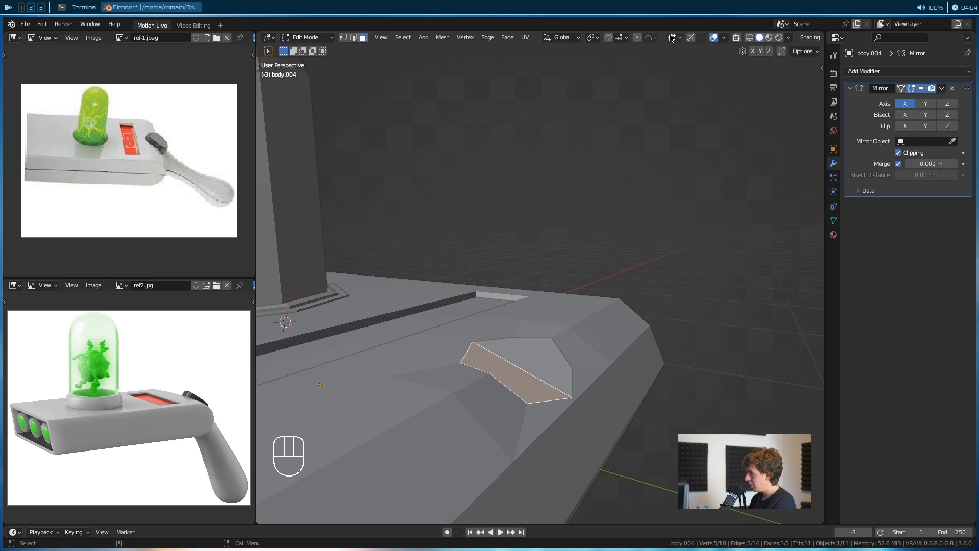
pyautogui.click(564, 37)
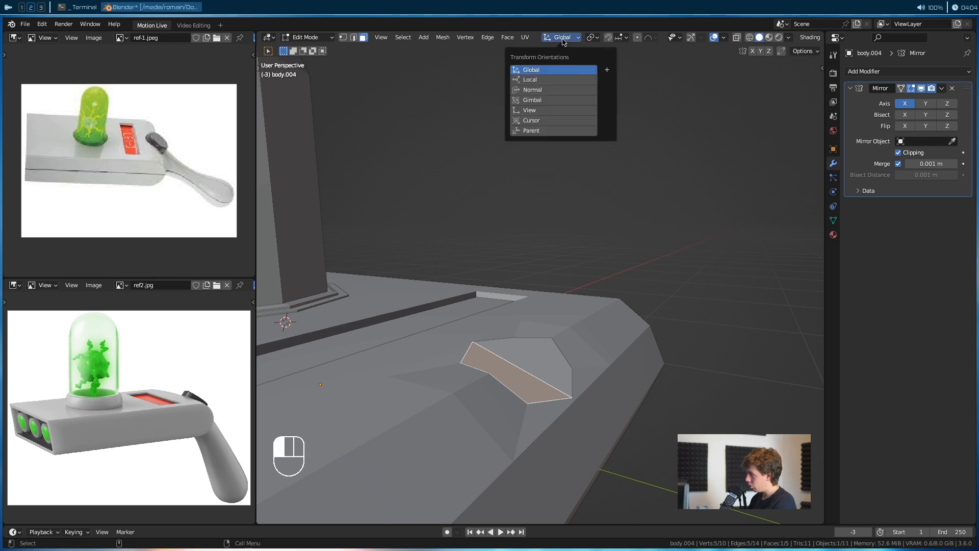
pyautogui.click(551, 90)
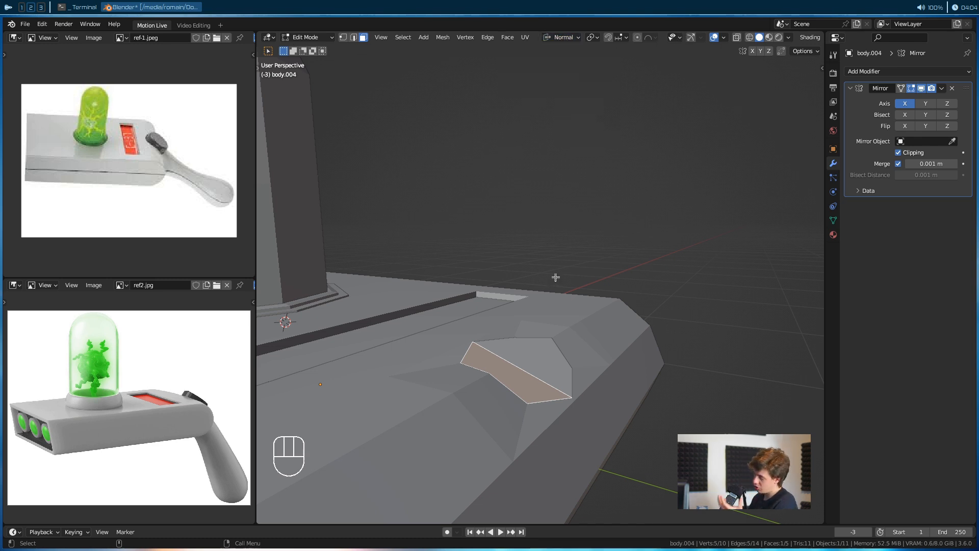
pyautogui.press('g')
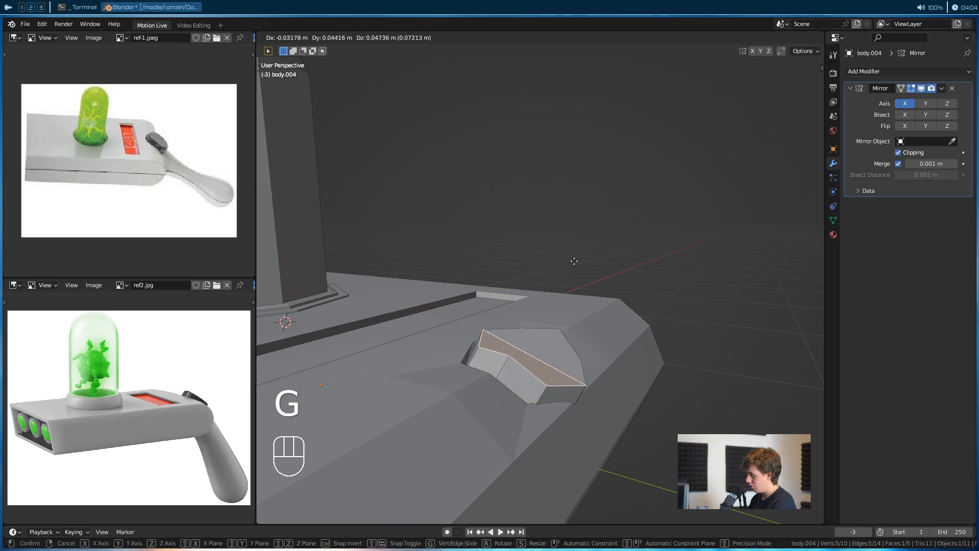
pyautogui.press('z')
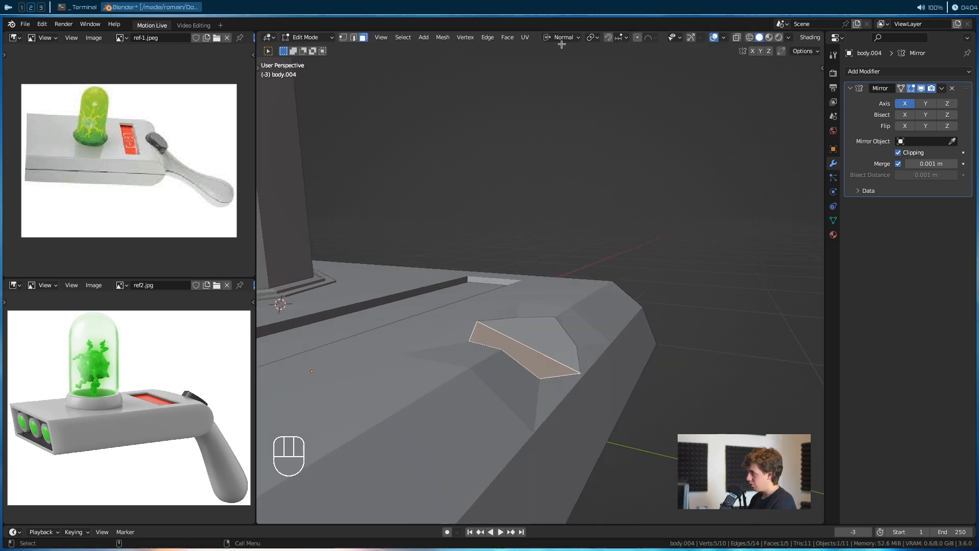
pyautogui.click(562, 41)
pyautogui.click(551, 73)
pyautogui.click(562, 37)
pyautogui.click(551, 102)
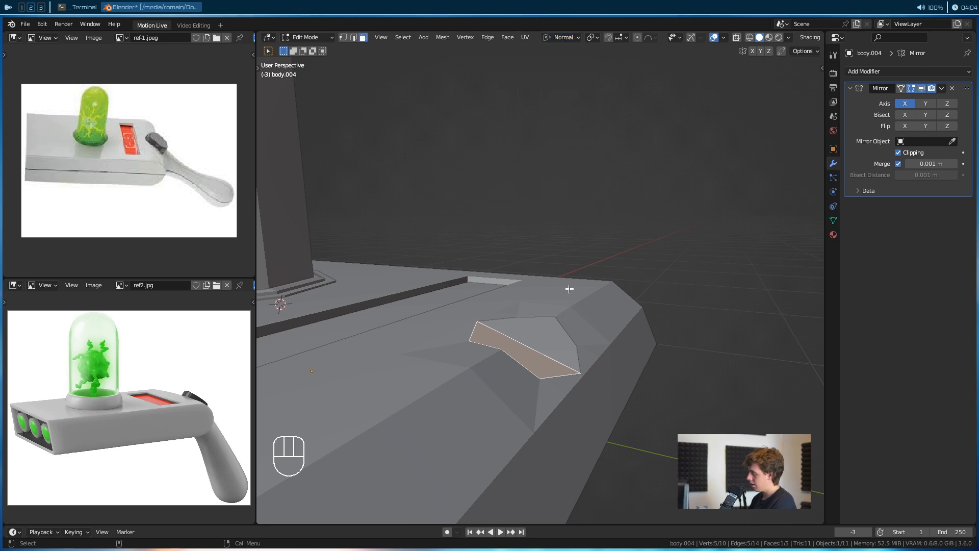
# Try to flatten the button's half cap face along its normal with a Z scale of 0, then undo it
pyautogui.press('s')
pyautogui.write('z')
pyautogui.write('0')
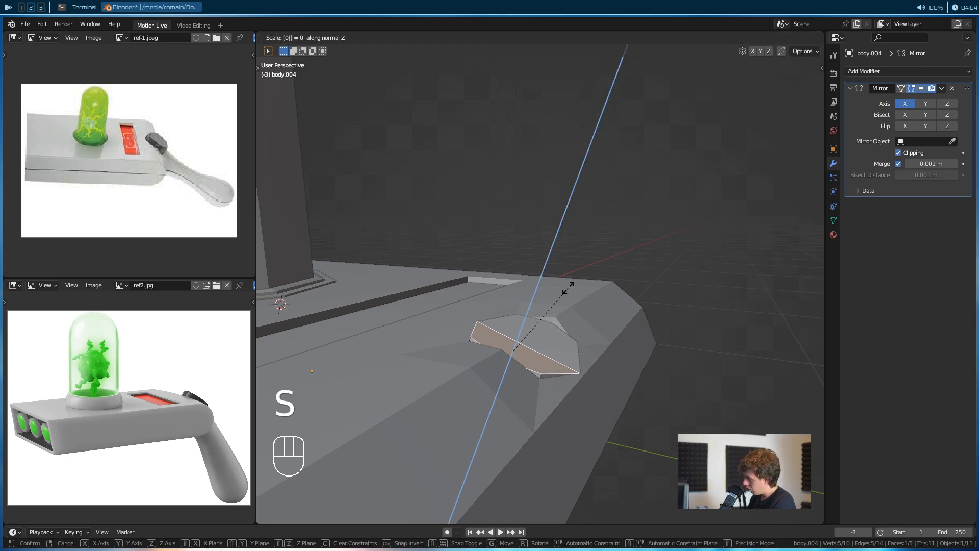
pyautogui.press('Return')
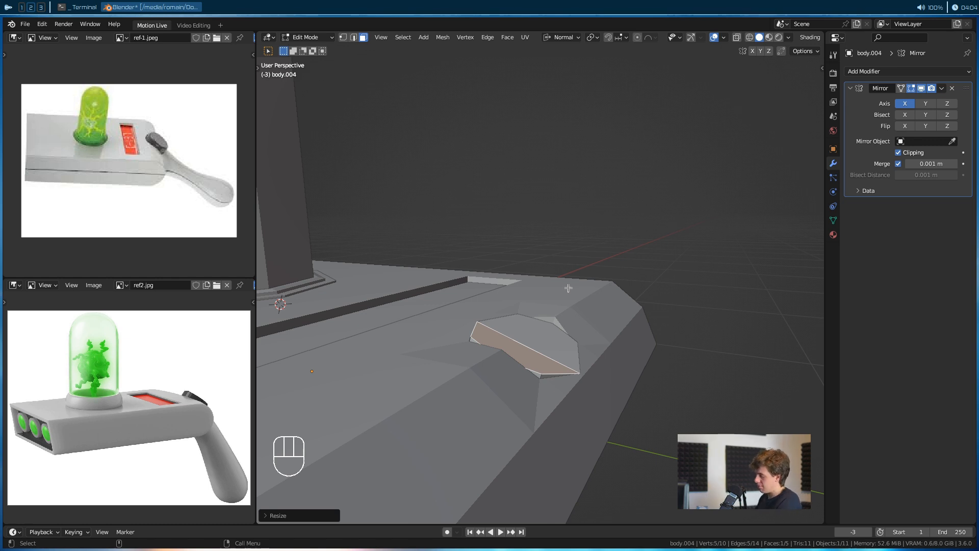
pyautogui.keyDown('alt'); pyautogui.moveTo(568, 288); pyautogui.dragTo(329, 347); pyautogui.keyUp('alt')
pyautogui.scroll(5, 495, 297)
pyautogui.keyDown('alt'); pyautogui.moveTo(494, 297); pyautogui.dragTo(619, 271); pyautogui.keyUp('alt')
pyautogui.scroll(-2, 619, 271)
pyautogui.keyDown('alt'); pyautogui.moveTo(619, 306); pyautogui.dragTo(587, 288); pyautogui.keyUp('alt')
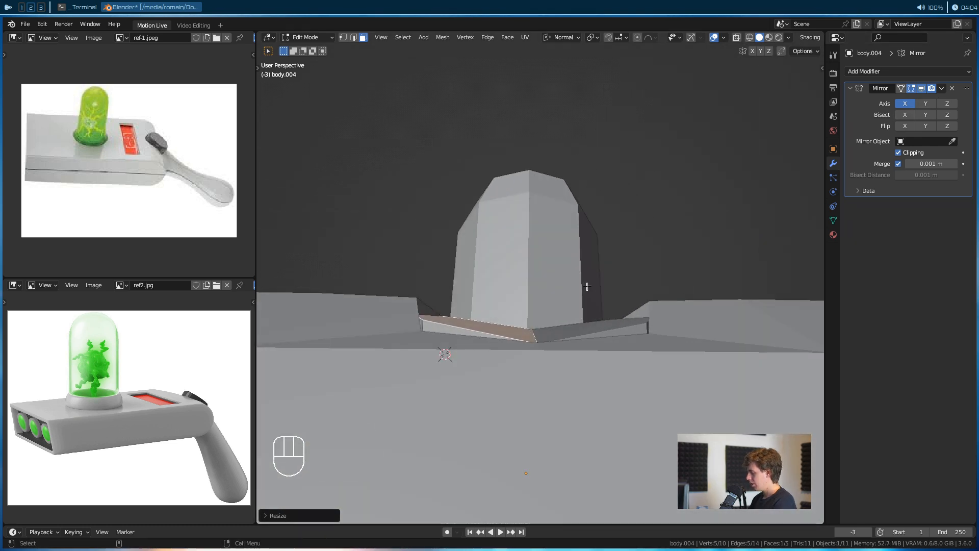
pyautogui.hotkey('ctrl', 'z')
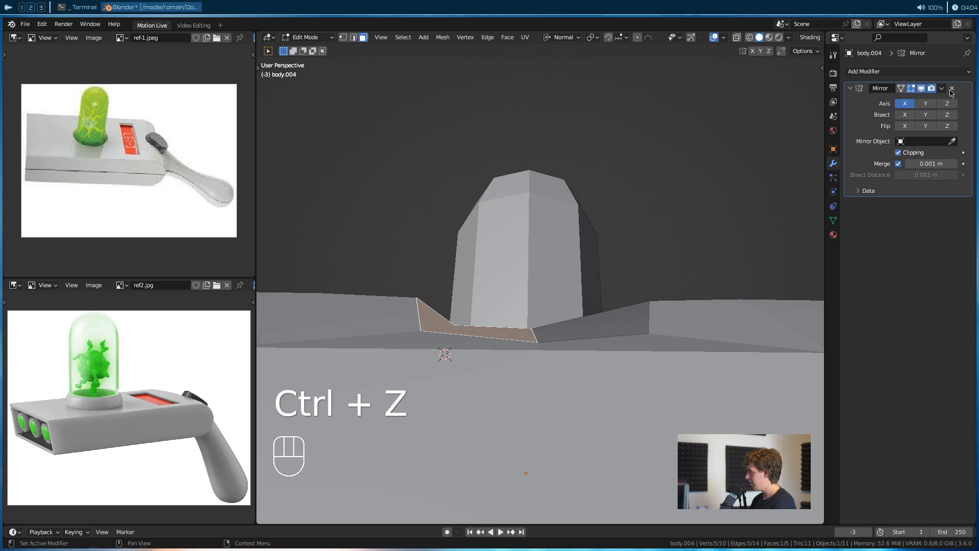
# Return to Object Mode and apply the button's Mirror modifier
pyautogui.hotkey('ctrl', 'a')
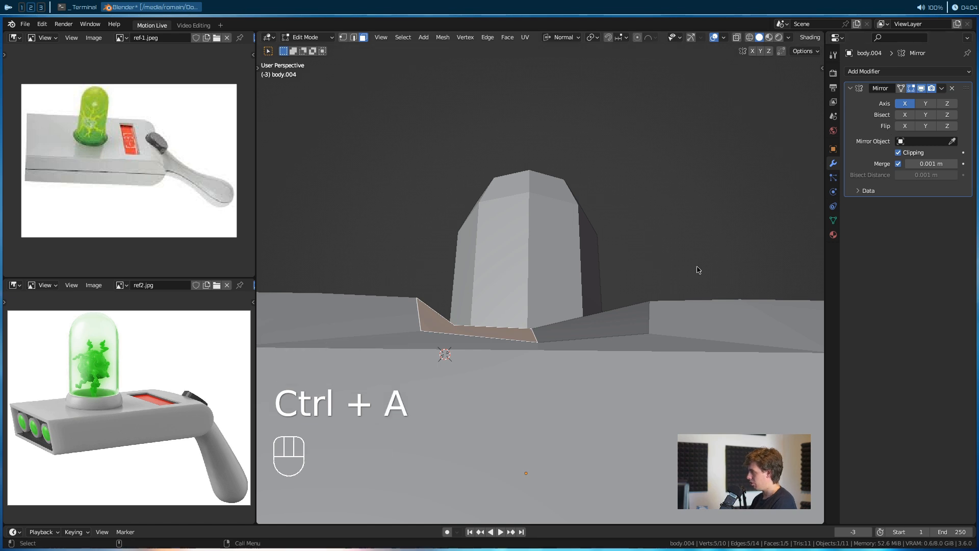
pyautogui.press('Tab')
pyautogui.hotkey('ctrl', 'a')
pyautogui.scroll(2, 553, 299)
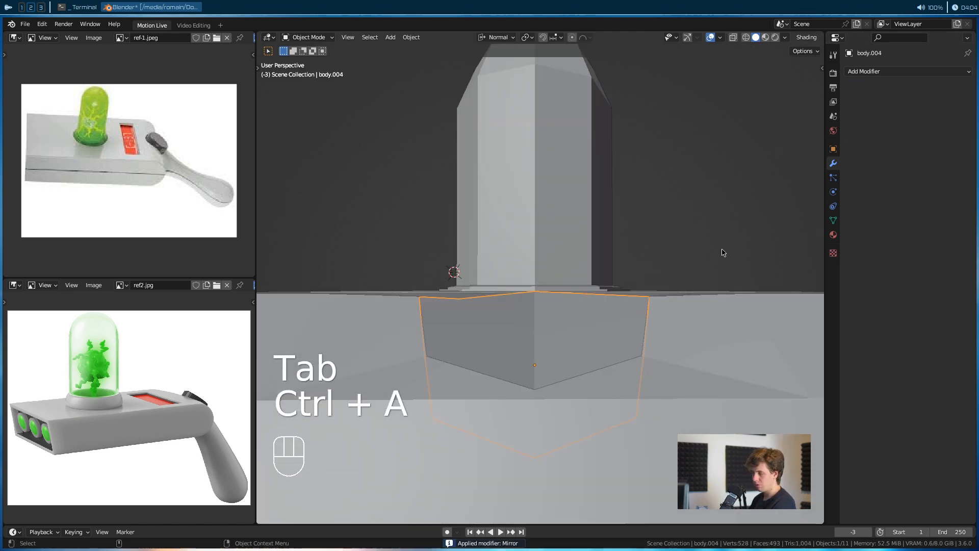
# Select both halves of the button's cap in Edit Mode and flatten them along the normal Z axis with scale 0
pyautogui.press('Tab')
pyautogui.keyDown('alt'); pyautogui.moveTo(584, 330); pyautogui.dragTo(542, 356); pyautogui.keyUp('alt')
pyautogui.click(569, 324)
pyautogui.keyDown('shift'); pyautogui.click(527, 302); pyautogui.keyUp('shift')
pyautogui.keyDown('alt'); pyautogui.moveTo(522, 318); pyautogui.dragTo(559, 300); pyautogui.keyUp('alt')
pyautogui.press('s')
pyautogui.press('z')
pyautogui.press('z')
pyautogui.press('0')
pyautogui.click(561, 301)
pyautogui.hotkey('ctrl', 'z')
# Move both cap faces about 0.06 m outward from the recess along their normal
pyautogui.click(499, 316)
pyautogui.keyDown('shift'); pyautogui.click(561, 311); pyautogui.keyUp('shift')
pyautogui.keyDown('alt'); pyautogui.moveTo(572, 314); pyautogui.dragTo(498, 305); pyautogui.keyUp('alt')
pyautogui.press('g')
pyautogui.press('z')
pyautogui.press('z')
pyautogui.rightClick(522, 304)
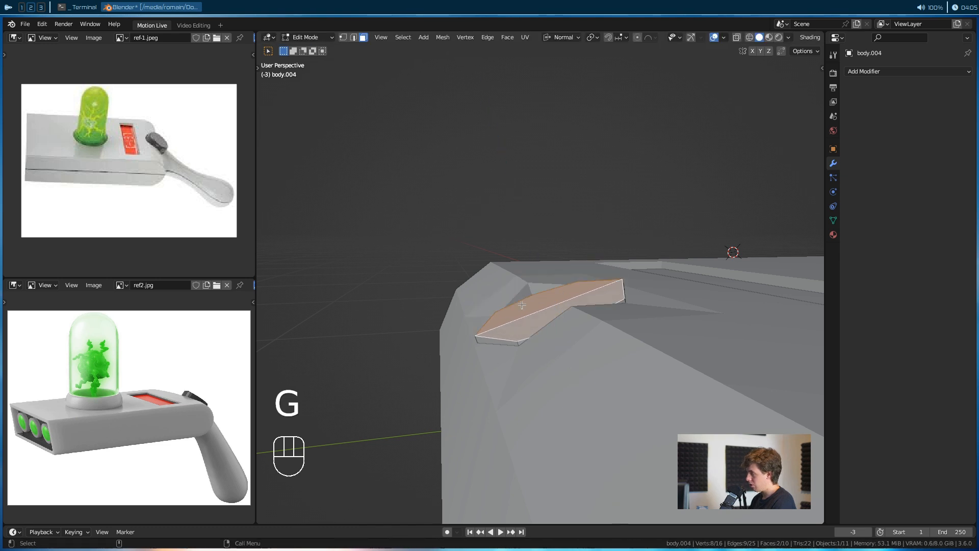
pyautogui.press('g')
pyautogui.press('z')
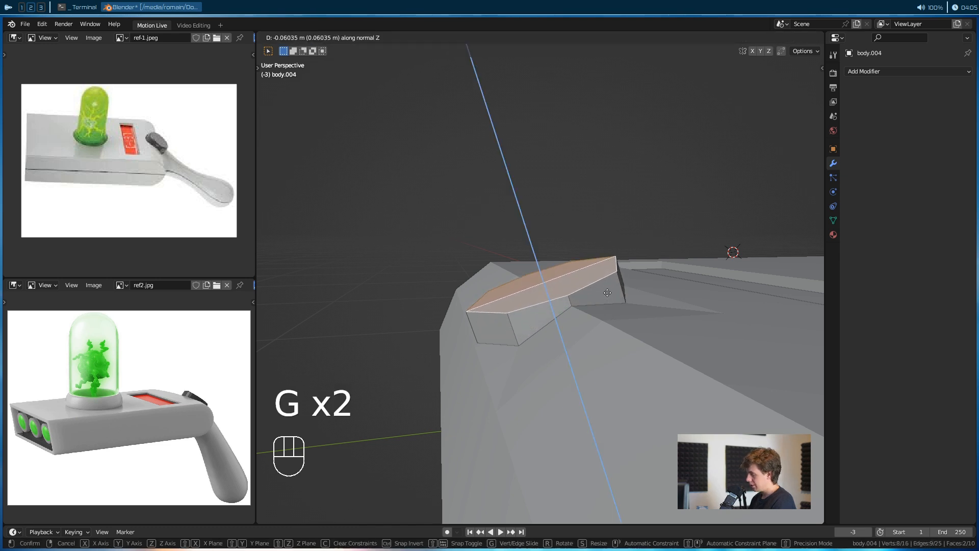
pyautogui.click(607, 296)
# Extrude the button's cap slightly outward and scale it down to about 0.9 for a tapered rim
pyautogui.press('e')
pyautogui.click(607, 301)
pyautogui.press('s')
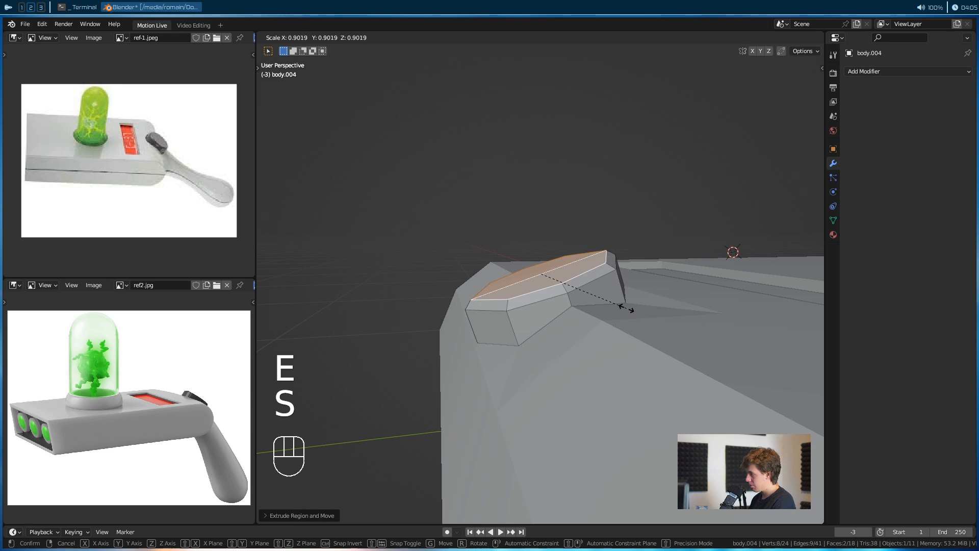
pyautogui.click(612, 318)
# Leave Edit Mode, deselect the button and save the file
pyautogui.press('Tab')
pyautogui.scroll(-4, 510, 334)
pyautogui.keyDown('alt'); pyautogui.moveTo(348, 354); pyautogui.dragTo(536, 385); pyautogui.keyUp('alt')
pyautogui.click(641, 403)
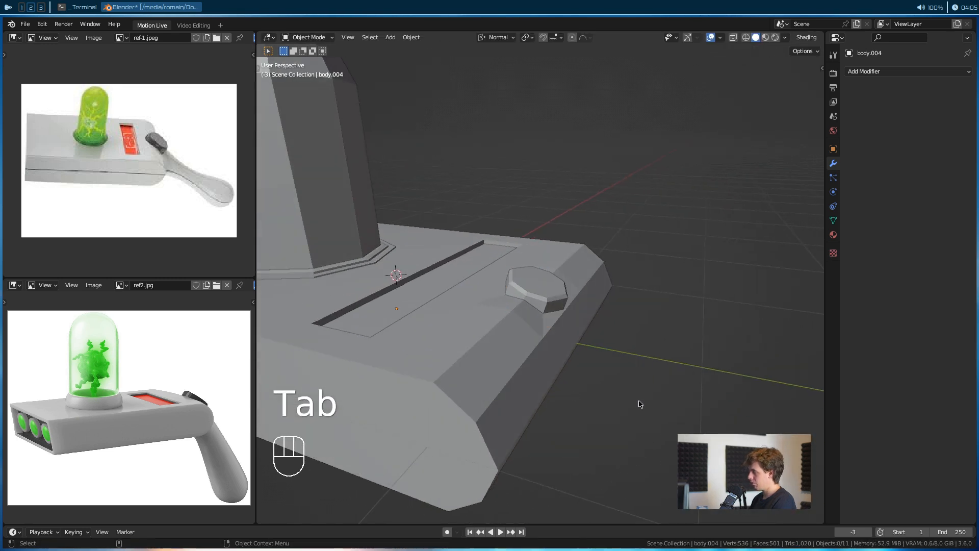
pyautogui.hotkey('ctrl', 's')
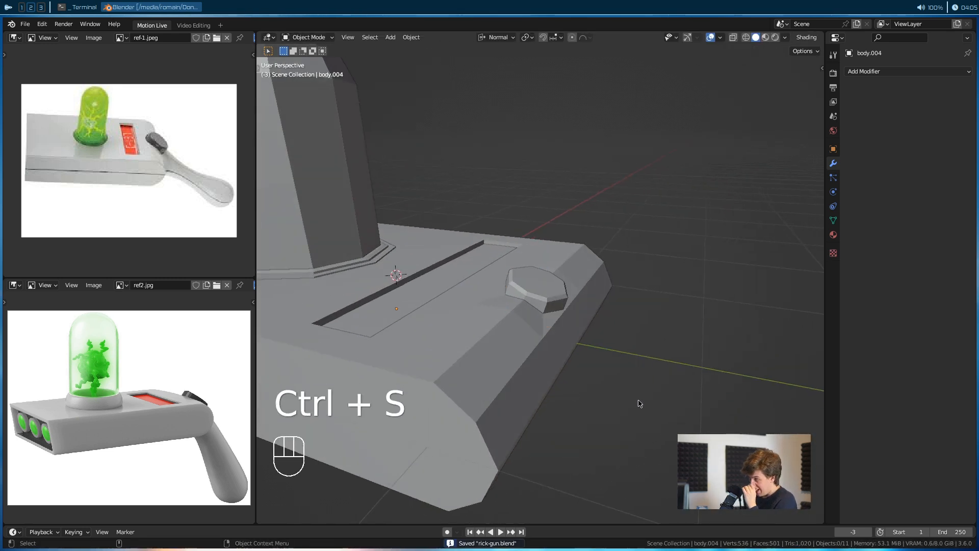
# Select the body and enter Edit Mode to work on the rear faces below the button
pyautogui.scroll(-3, 640, 403)
pyautogui.keyDown('alt'); pyautogui.moveTo(641, 419); pyautogui.dragTo(575, 353); pyautogui.keyUp('alt')
pyautogui.click(555, 358)
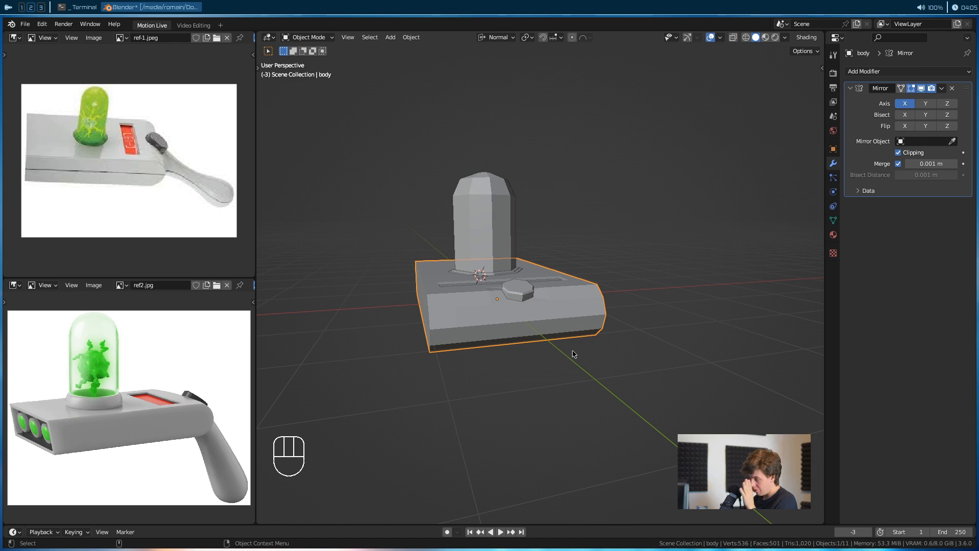
pyautogui.press('Tab')
pyautogui.scroll(3, 541, 362)
pyautogui.keyDown('alt'); pyautogui.moveTo(531, 363); pyautogui.dragTo(455, 354); pyautogui.keyUp('alt')
pyautogui.keyDown('alt'); pyautogui.moveTo(454, 354); pyautogui.dragTo(552, 337, button='middle'); pyautogui.keyUp('alt')
pyautogui.scroll(3, 551, 337)
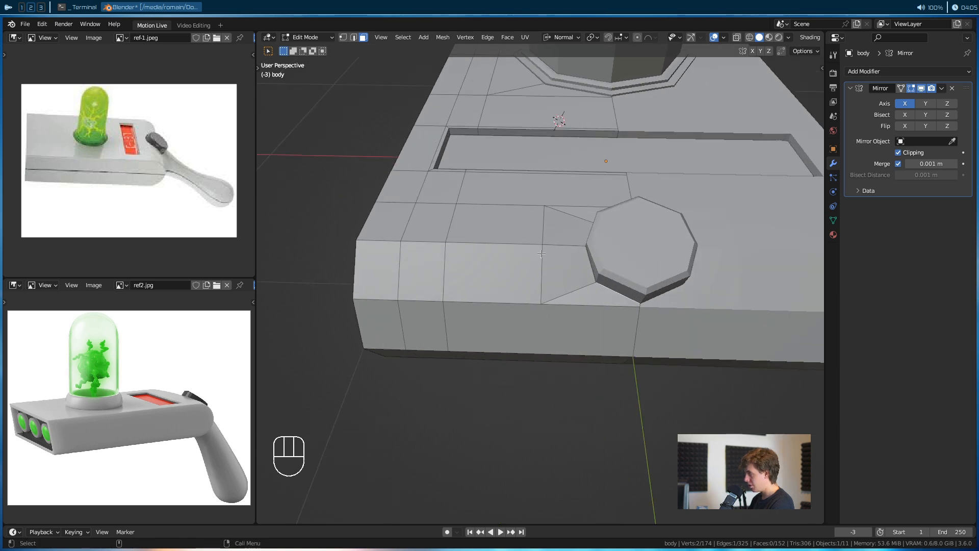
pyautogui.keyDown('alt'); pyautogui.moveTo(538, 363); pyautogui.dragTo(552, 320); pyautogui.keyUp('alt')
# Try a lengthwise loop cut on the body's rear underside beside the button, then undo it
pyautogui.hotkey('ctrl', 'r')
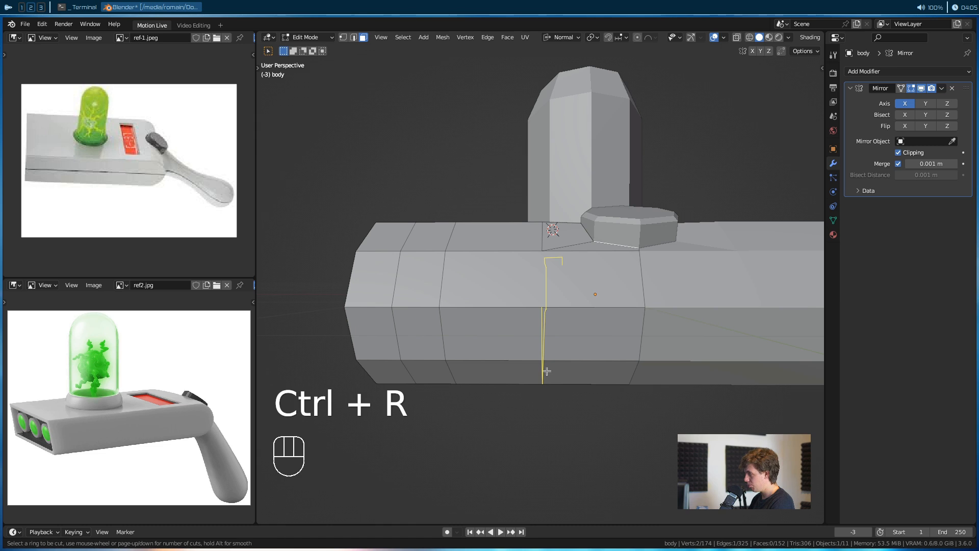
pyautogui.click(542, 371)
pyautogui.keyDown('alt'); pyautogui.moveTo(543, 372); pyautogui.dragTo(540, 313); pyautogui.keyUp('alt')
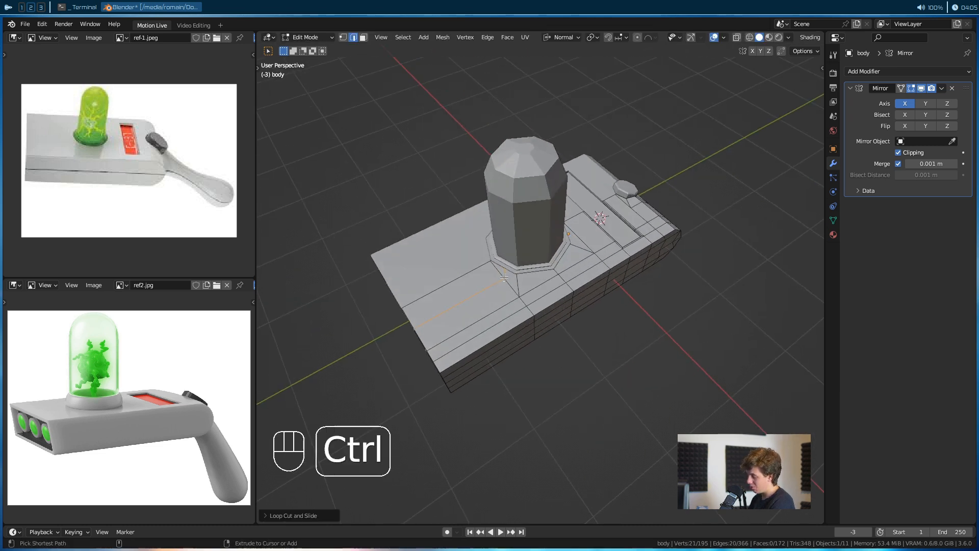
pyautogui.hotkey('ctrl', 'z')
# Add a lengthwise loop cut through the body's lower rear faces, in line with the outer corner around the button
pyautogui.keyDown('alt'); pyautogui.moveTo(623, 350); pyautogui.dragTo(400, 331); pyautogui.keyUp('alt')
pyautogui.keyDown('alt'); pyautogui.moveTo(490, 370); pyautogui.dragTo(540, 362); pyautogui.keyUp('alt')
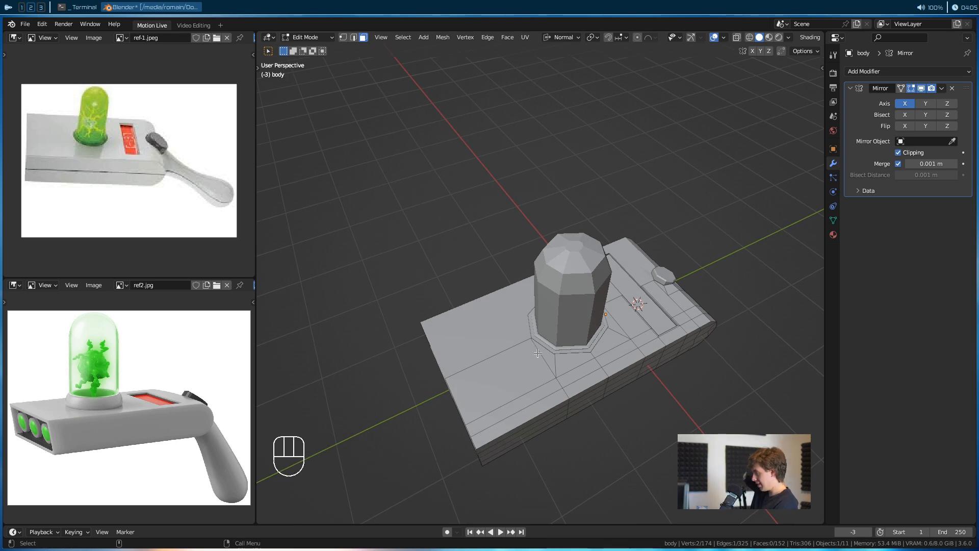
pyautogui.keyDown('alt'); pyautogui.moveTo(537, 353); pyautogui.dragTo(581, 357); pyautogui.keyUp('alt')
pyautogui.hotkey('ctrl', 'r')
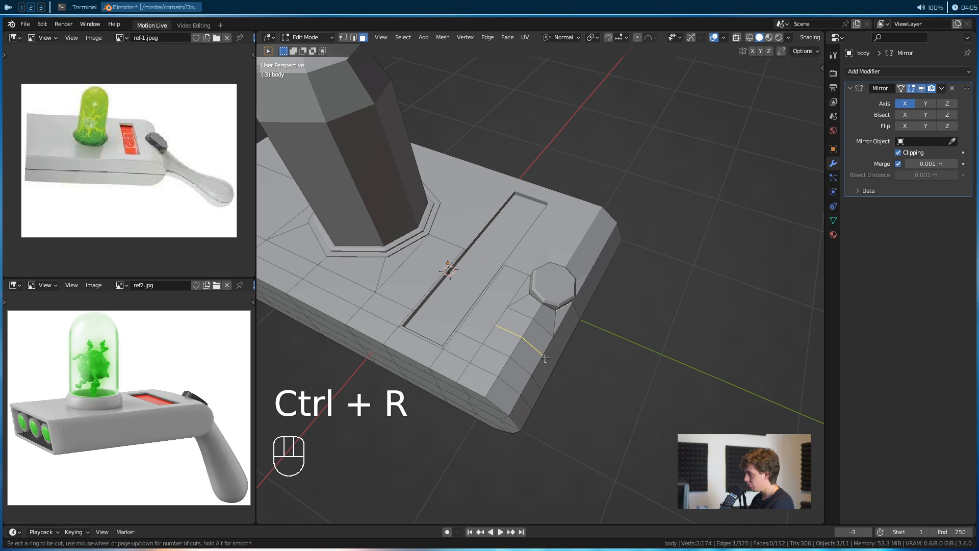
pyautogui.click(574, 362)
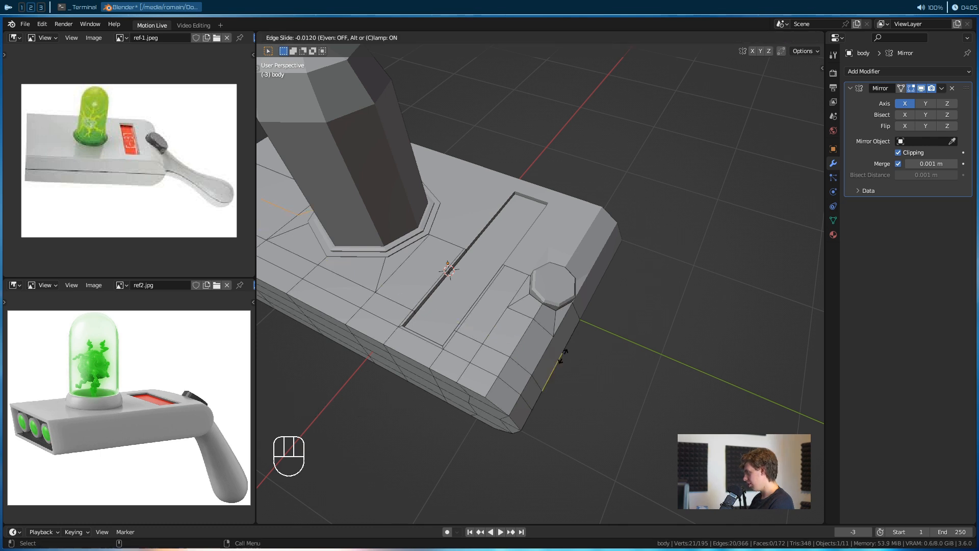
pyautogui.click(577, 439)
# Select the new loop's unneeded edges from the top through the front opening and dissolve them
pyautogui.keyDown('alt'); pyautogui.moveTo(577, 440); pyautogui.dragTo(589, 271); pyautogui.keyUp('alt')
pyautogui.press('z')
pyautogui.keyDown('alt'); pyautogui.keyDown('shift'); pyautogui.moveTo(470, 328); pyautogui.dragTo(513, 329); pyautogui.keyUp('shift'); pyautogui.keyUp('alt')
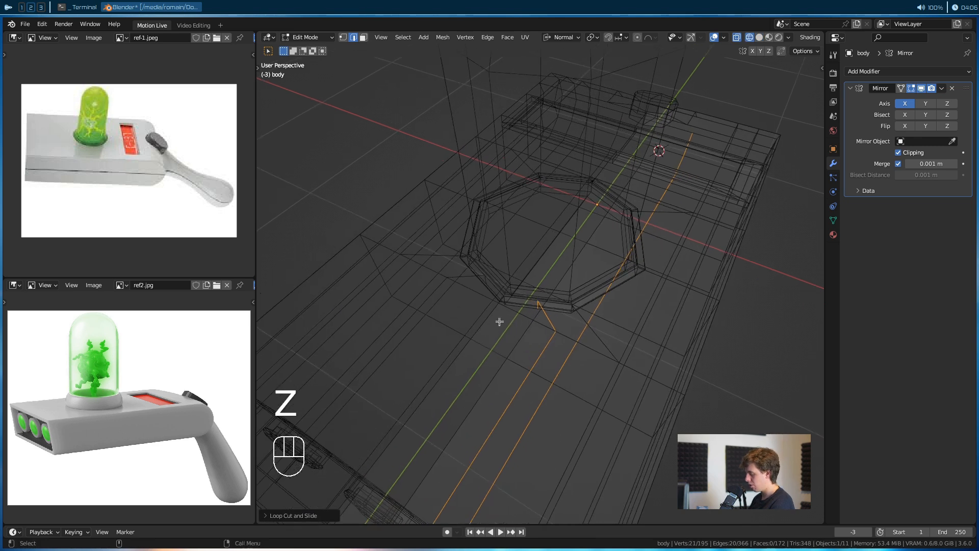
pyautogui.press('z')
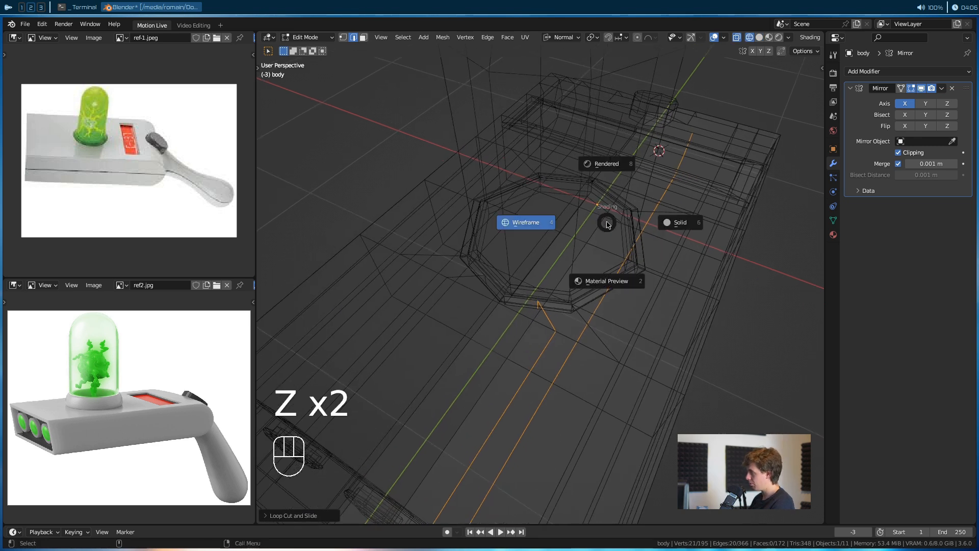
pyautogui.click(516, 229)
pyautogui.moveTo(516, 228)
pyautogui.keyDown('alt'); pyautogui.mouseDown()
pyautogui.moveTo(466, 363)
pyautogui.moveTo(463, 355)
pyautogui.moveTo(499, 316)
pyautogui.moveTo(530, 403)
pyautogui.mouseUp(); pyautogui.keyUp('alt')
pyautogui.press('z')
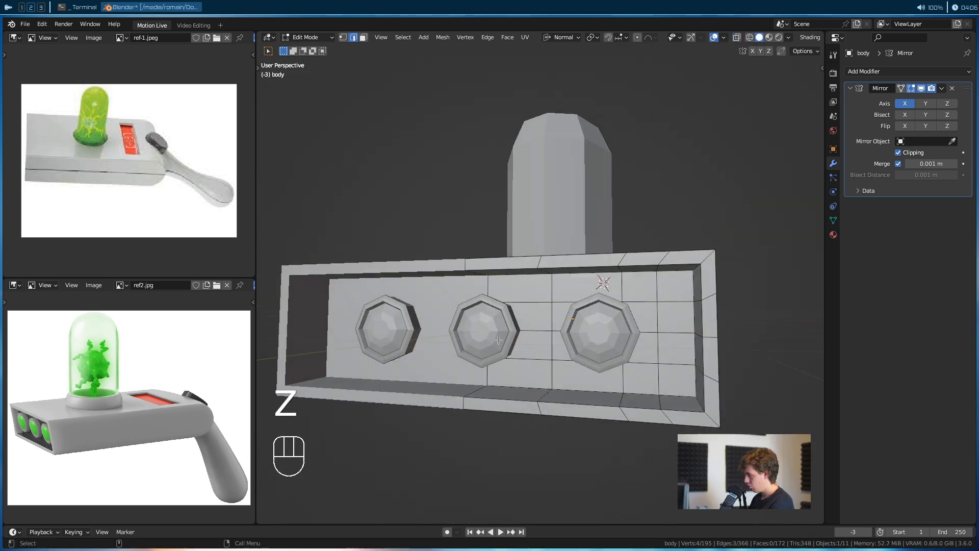
pyautogui.keyDown('ctrl'); pyautogui.click(541, 406); pyautogui.keyUp('ctrl')
pyautogui.keyDown('alt'); pyautogui.moveTo(540, 405); pyautogui.dragTo(529, 359); pyautogui.keyUp('alt')
pyautogui.hotkey('ctrl', 'x')
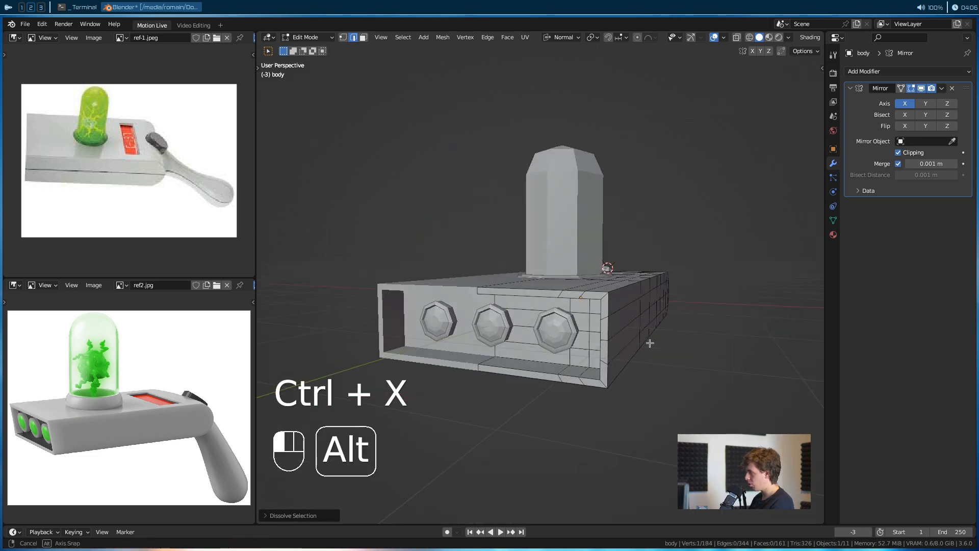
# Connect the vertex beside the button to the loop cut's end vertex below it with an edge across the rear face
pyautogui.keyDown('alt'); pyautogui.moveTo(730, 317); pyautogui.dragTo(643, 351); pyautogui.keyUp('alt')
pyautogui.keyDown('alt'); pyautogui.moveTo(644, 351); pyautogui.dragTo(526, 350, button='middle'); pyautogui.keyUp('alt')
pyautogui.moveTo(571, 351)
pyautogui.keyDown('alt'); pyautogui.mouseDown()
pyautogui.moveTo(531, 357)
pyautogui.moveTo(525, 407)
pyautogui.moveTo(660, 387)
pyautogui.moveTo(658, 422)
pyautogui.moveTo(586, 378)
pyautogui.moveTo(619, 313)
pyautogui.moveTo(573, 363)
pyautogui.mouseUp(); pyautogui.keyUp('alt')
pyautogui.scroll(2, 531, 357)
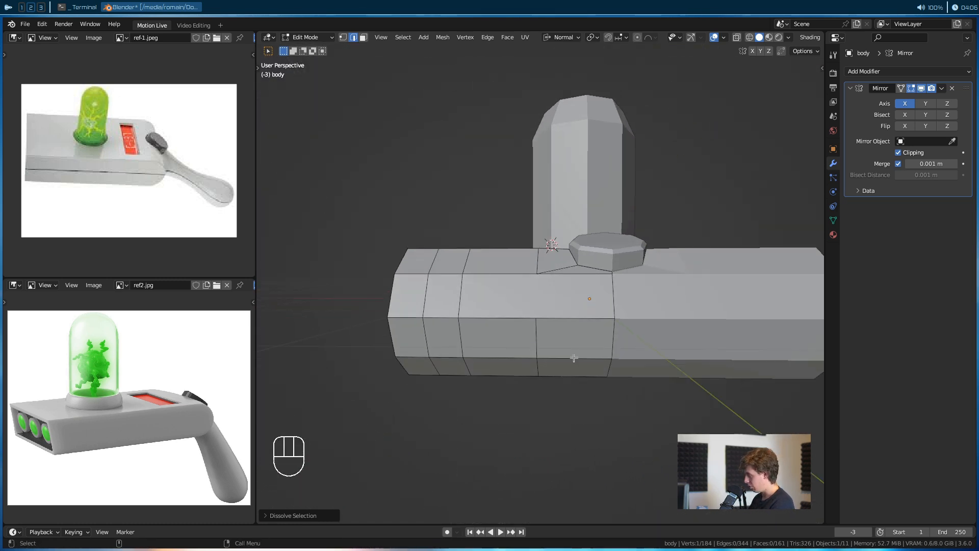
pyautogui.press('1')
pyautogui.keyDown('shift'); pyautogui.click(538, 275); pyautogui.keyUp('shift')
pyautogui.keyDown('shift'); pyautogui.click(536, 321); pyautogui.keyUp('shift')
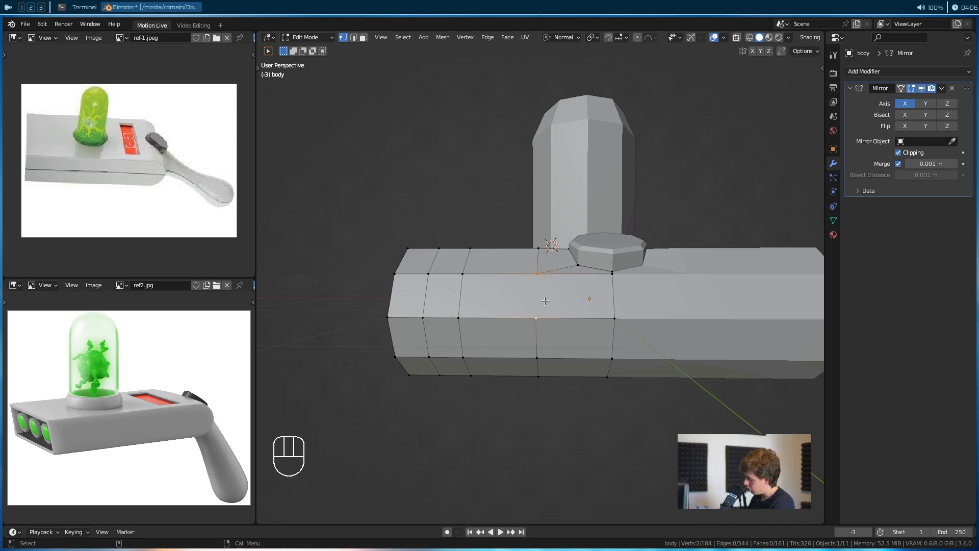
pyautogui.keyDown('alt'); pyautogui.moveTo(592, 339); pyautogui.dragTo(503, 351); pyautogui.keyUp('alt')
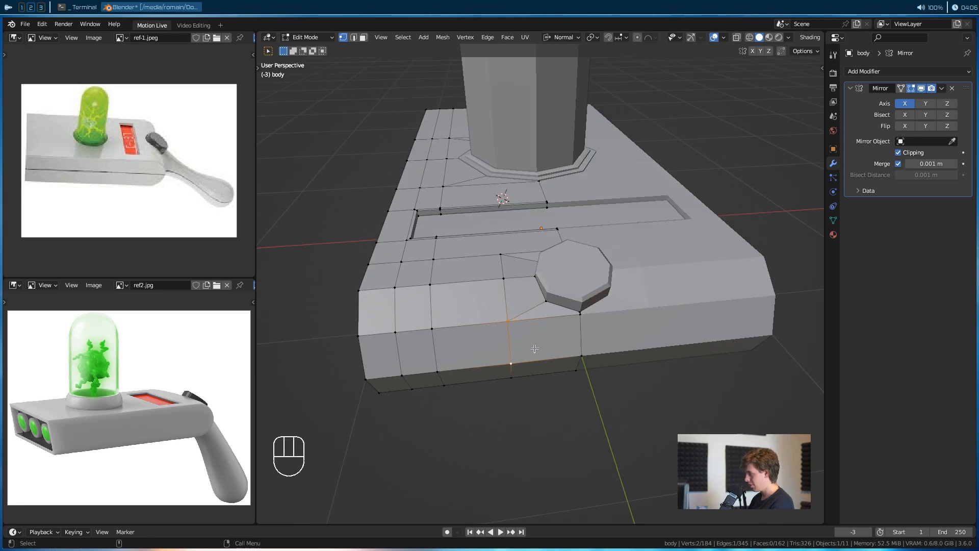
# Select the two faces below the button on the body's lower rear slope and extrude them along their normal as a long handle
pyautogui.scroll(-3, 535, 372)
pyautogui.keyDown('alt'); pyautogui.moveTo(525, 380); pyautogui.dragTo(506, 348); pyautogui.keyUp('alt')
pyautogui.press('3')
pyautogui.click(516, 264)
pyautogui.keyDown('shift'); pyautogui.click(516, 289); pyautogui.keyUp('shift')
pyautogui.keyDown('alt'); pyautogui.moveTo(516, 289); pyautogui.dragTo(553, 295); pyautogui.keyUp('alt')
pyautogui.click(516, 271)
pyautogui.keyDown('shift'); pyautogui.click(515, 256); pyautogui.keyUp('shift')
pyautogui.scroll(-4, 559, 281)
pyautogui.keyDown('alt'); pyautogui.moveTo(612, 356); pyautogui.dragTo(573, 328); pyautogui.keyUp('alt')
pyautogui.press('e')
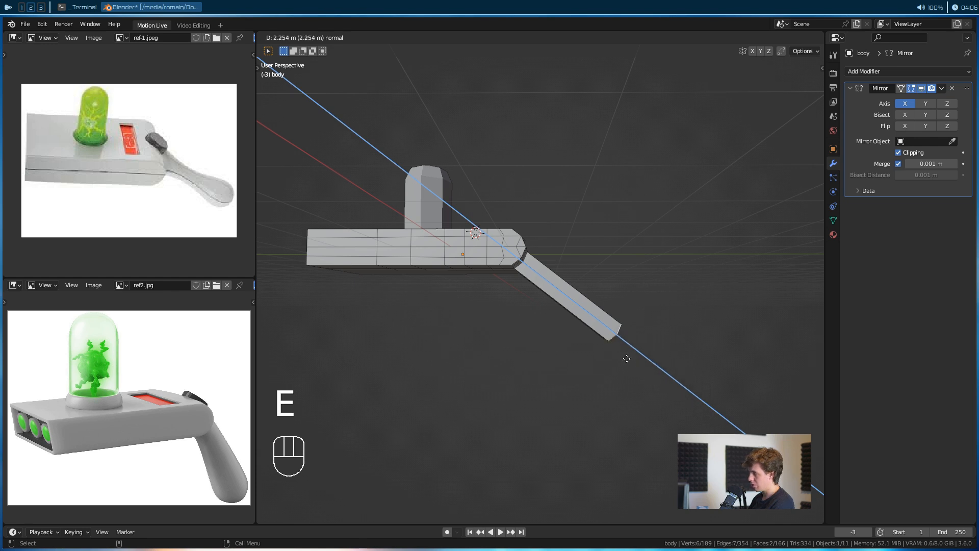
pyautogui.click(641, 378)
# Add a crosswise loop cut around the handle and slide it about halfway toward the handle's free end
pyautogui.keyDown('alt'); pyautogui.moveTo(660, 348); pyautogui.dragTo(581, 366); pyautogui.keyUp('alt')
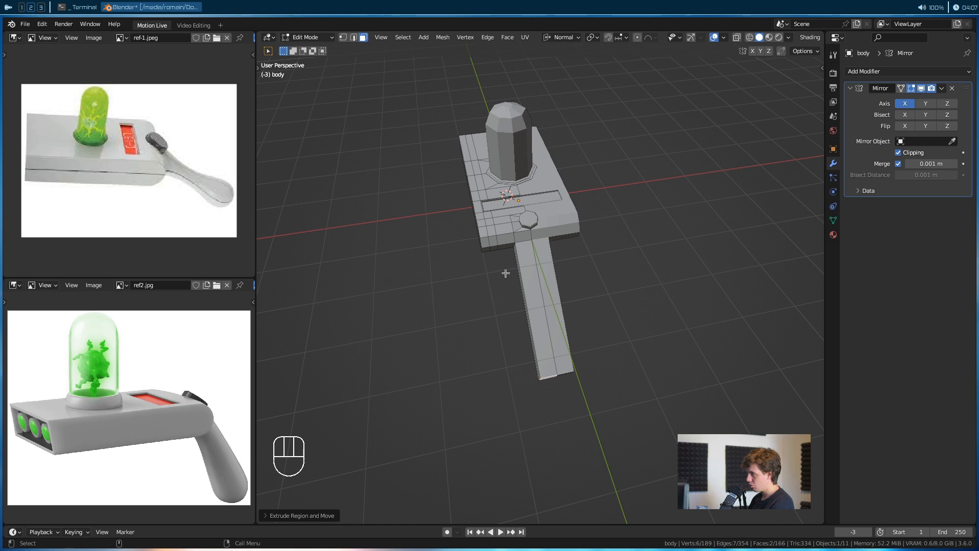
pyautogui.keyDown('alt'); pyautogui.moveTo(558, 331); pyautogui.dragTo(340, 289); pyautogui.keyUp('alt')
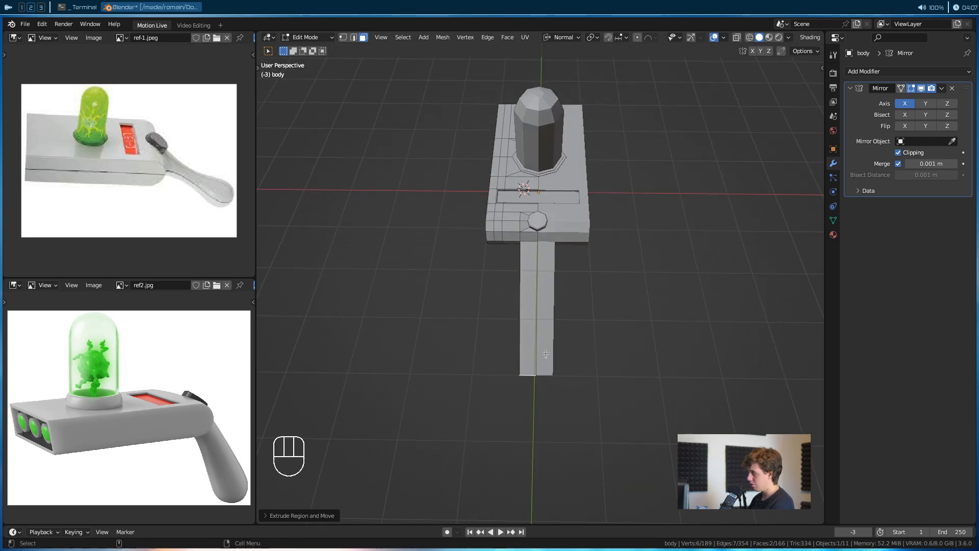
pyautogui.scroll(2, 536, 362)
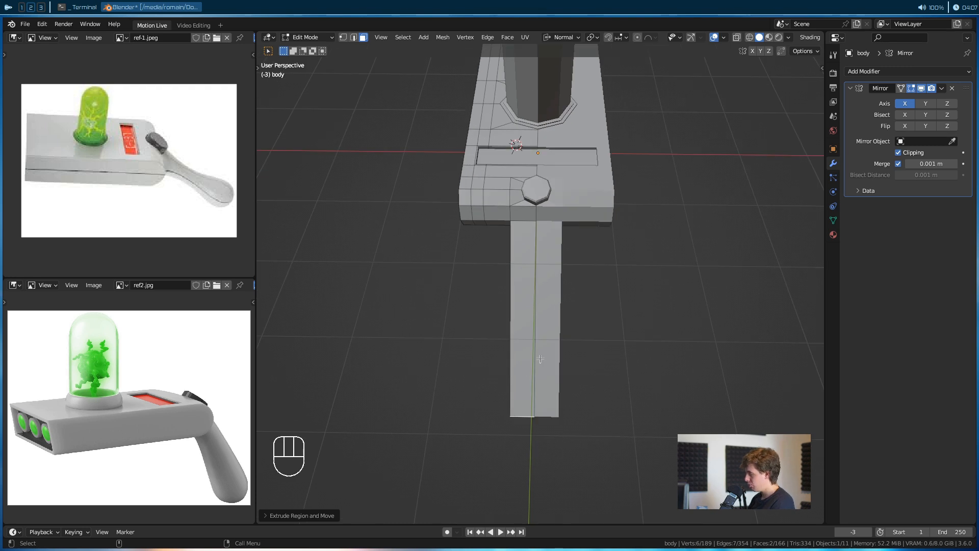
pyautogui.hotkey('ctrl', 'r')
pyautogui.click(547, 323)
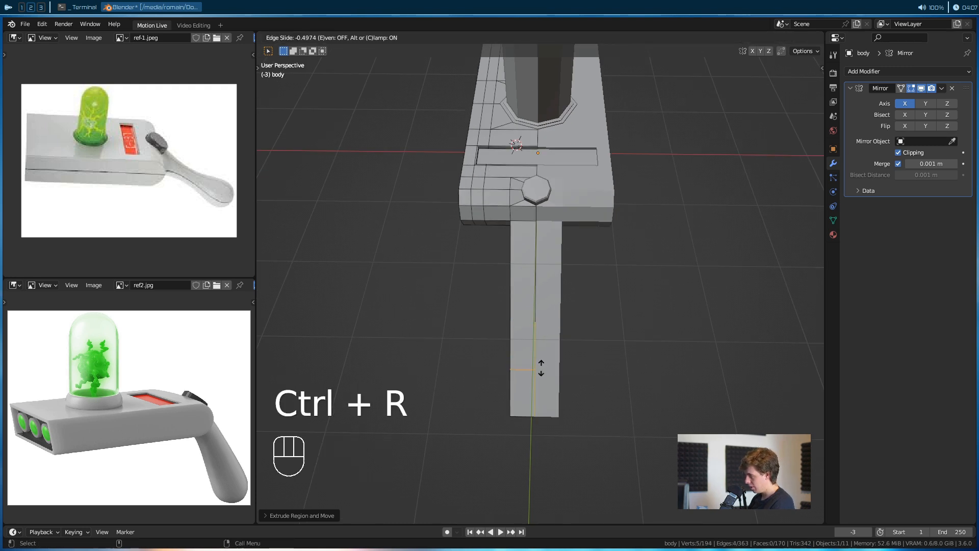
pyautogui.click(541, 372)
# Switch the transform orientation to Global and move the loop's two outer edges outward along X to widen the handle's lower part
pyautogui.keyDown('alt'); pyautogui.moveTo(482, 388); pyautogui.dragTo(544, 387); pyautogui.keyUp('alt')
pyautogui.press('2')
pyautogui.click(594, 353)
pyautogui.keyDown('shift'); pyautogui.click(594, 319); pyautogui.keyUp('shift')
pyautogui.press('g')
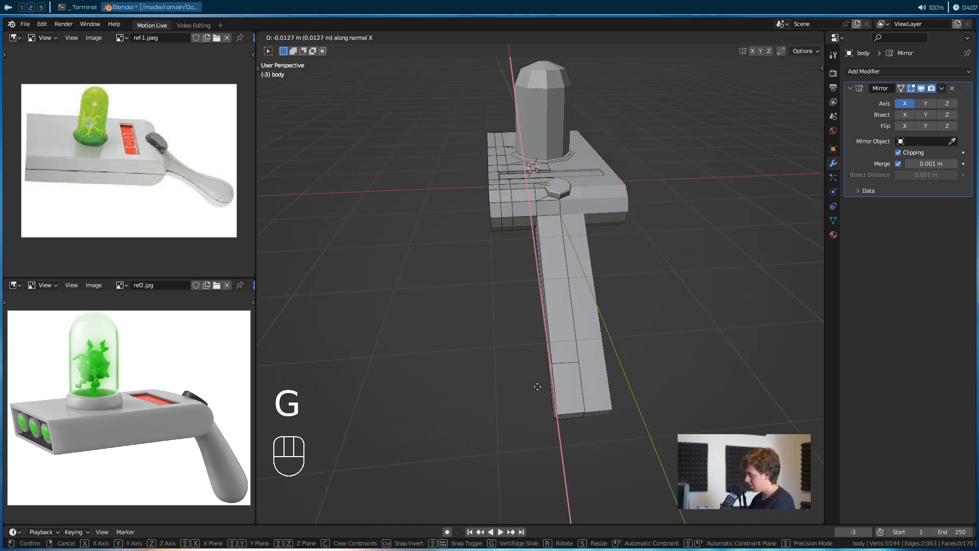
pyautogui.press('y')
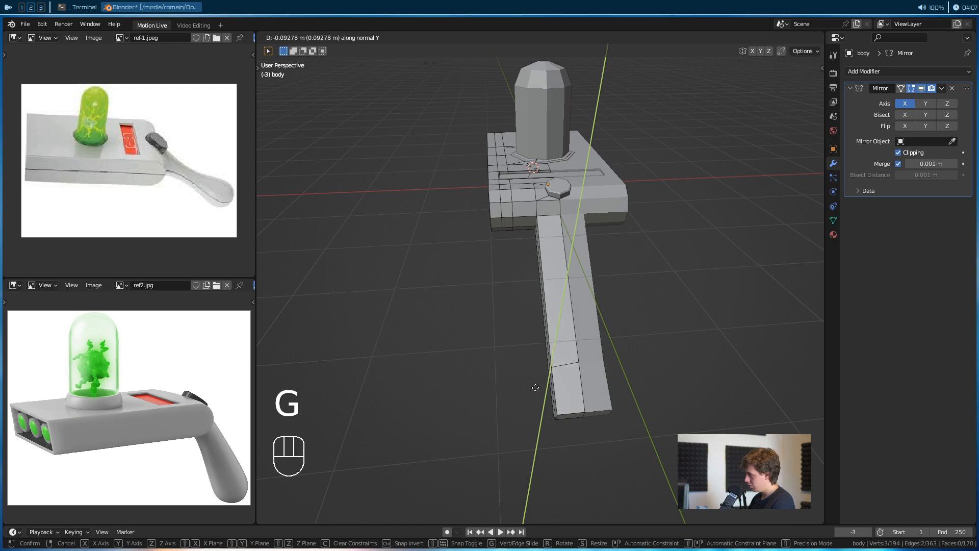
pyautogui.click(535, 387)
pyautogui.click(561, 37)
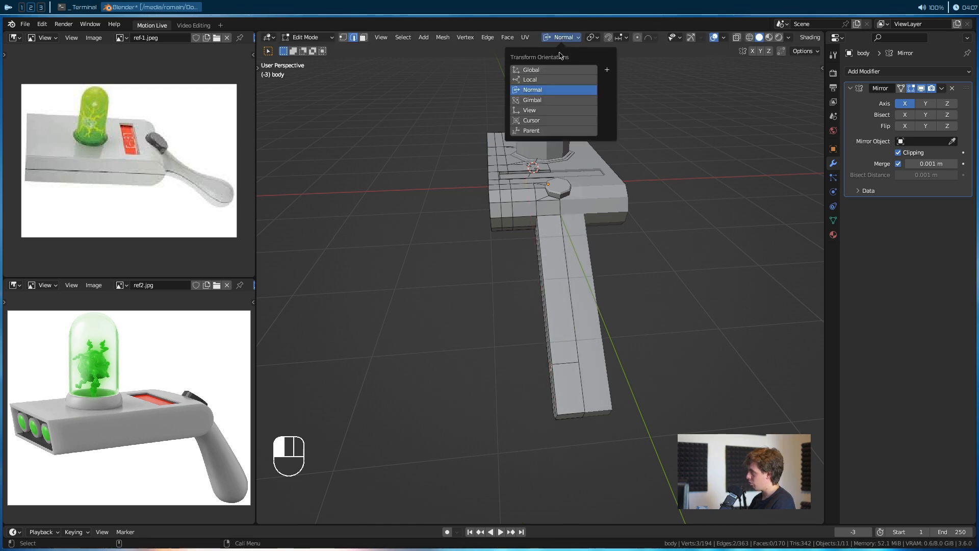
pyautogui.press('g')
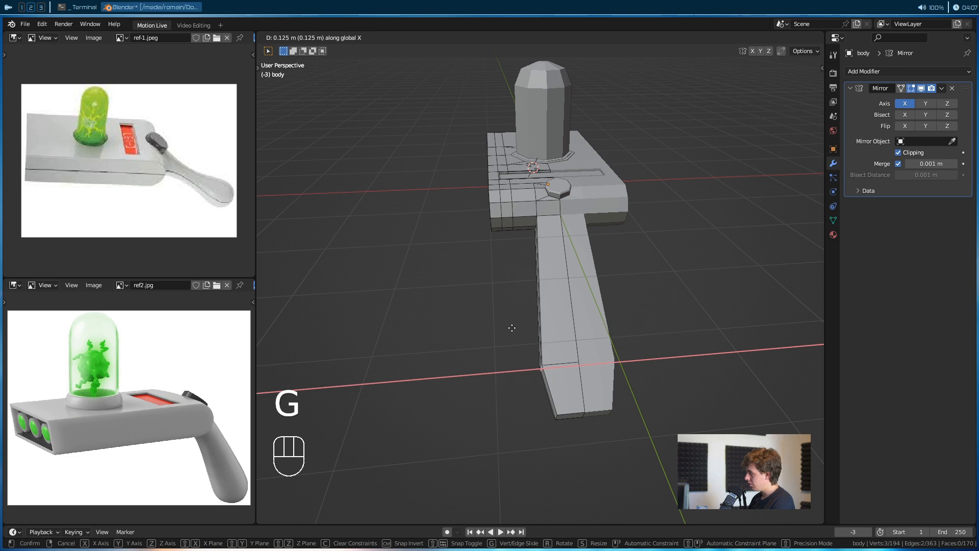
pyautogui.click(460, 342)
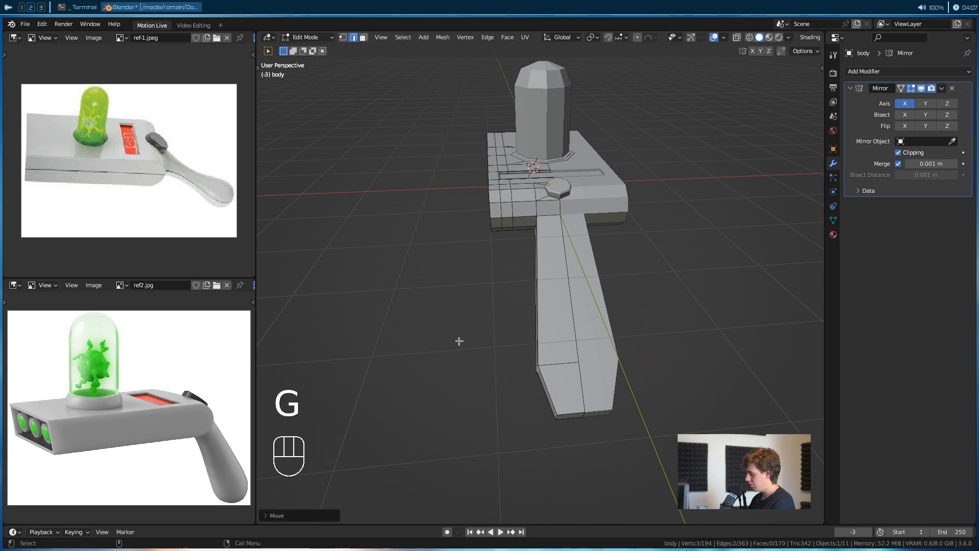
# Add a loop cut midway between the body and the wide ring, scale it to about 0.54 along X, and reposition it
pyautogui.hotkey('ctrl', 'r')
pyautogui.click(550, 323)
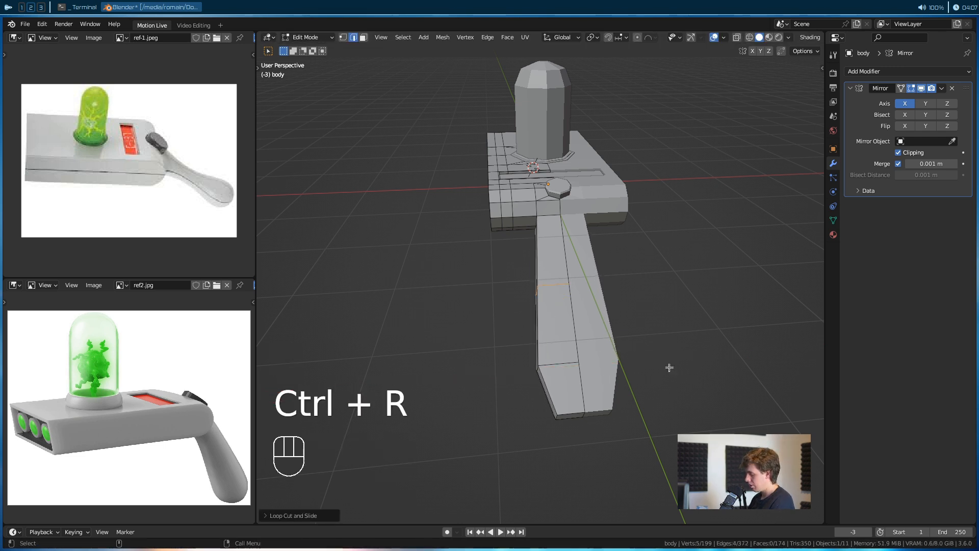
pyautogui.press('s')
pyautogui.press('x')
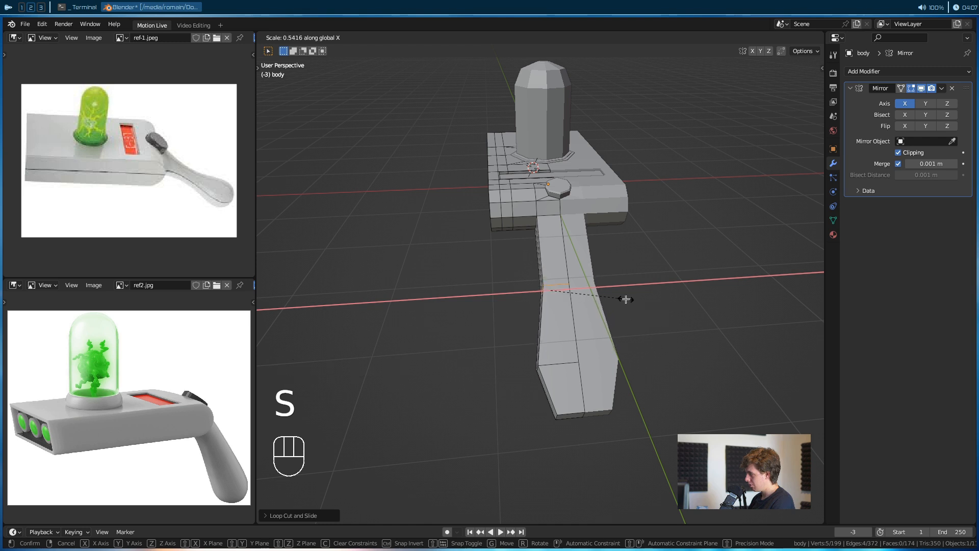
pyautogui.click(626, 300)
pyautogui.scroll(3, 527, 344)
pyautogui.moveTo(527, 343)
pyautogui.mouseDown(button='middle')
pyautogui.moveTo(575, 319)
pyautogui.moveTo(511, 350)
pyautogui.mouseUp(button='middle')
pyautogui.press('g')
pyautogui.click(645, 256)
# Add another crosswise loop cut on the handle between the narrowed ring and the body
pyautogui.hotkey('ctrl', 'r')
pyautogui.click(602, 232)
pyautogui.click(534, 215)
pyautogui.keyDown('shift'); pyautogui.click(515, 226); pyautogui.keyUp('shift')
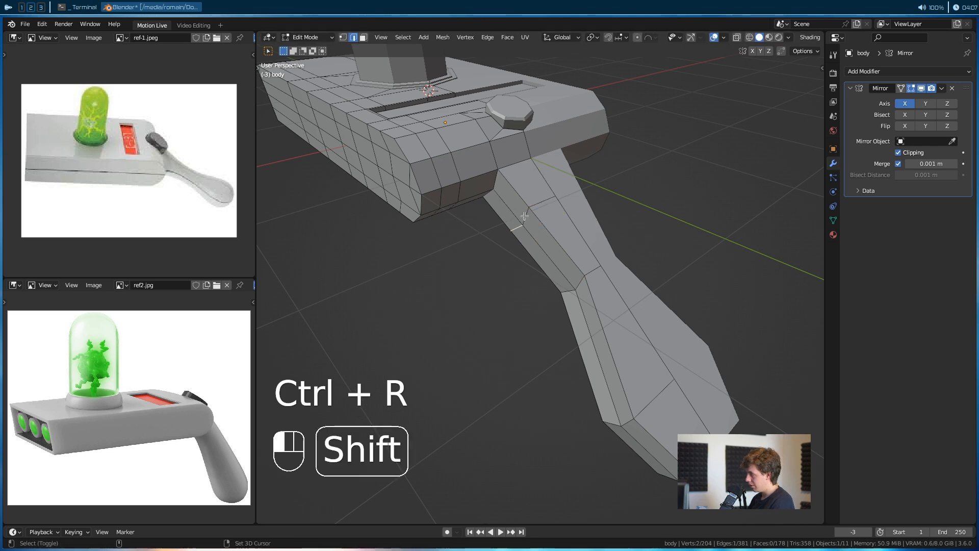
pyautogui.press('g')
pyautogui.rightClick(509, 282)
# Select the outer edges along the handle's upper side and move them inward along X to chamfer its corners
pyautogui.keyDown('alt'); pyautogui.moveTo(509, 282); pyautogui.dragTo(570, 277); pyautogui.keyUp('alt')
pyautogui.scroll(3, 531, 284)
pyautogui.keyDown('shift'); pyautogui.click(562, 250); pyautogui.keyUp('shift')
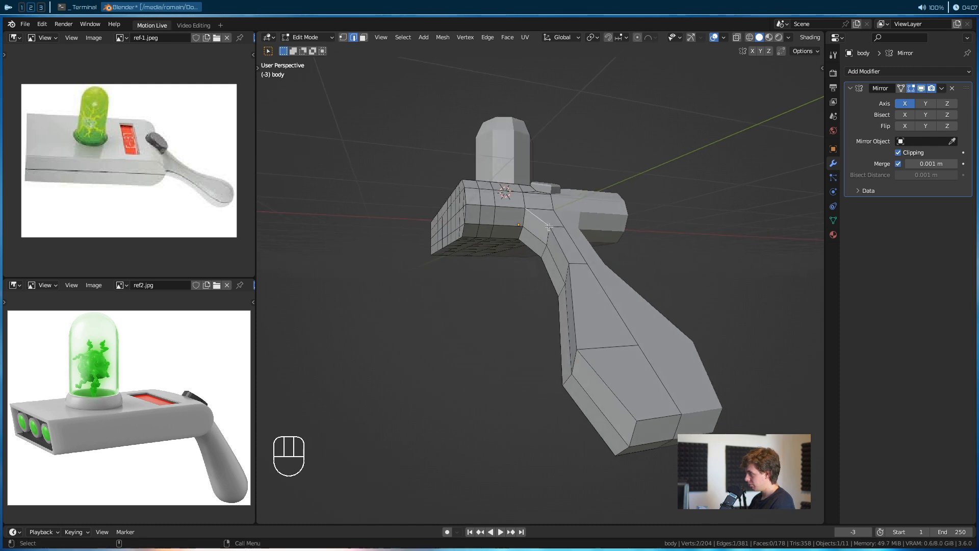
pyautogui.click(561, 250)
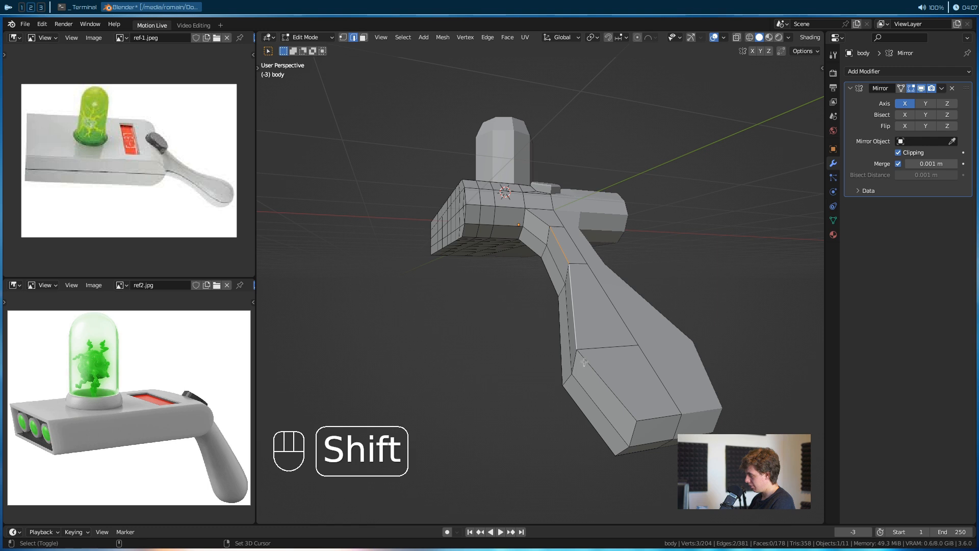
pyautogui.keyDown('alt'); pyautogui.moveTo(601, 365); pyautogui.dragTo(567, 347); pyautogui.keyUp('alt')
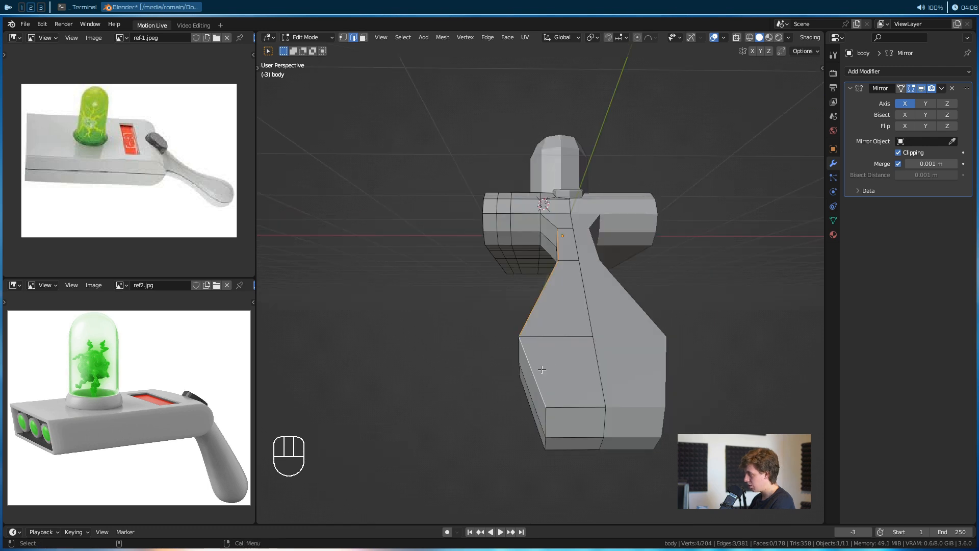
pyautogui.press('g')
pyautogui.click(552, 351)
pyautogui.press('g')
pyautogui.press('x')
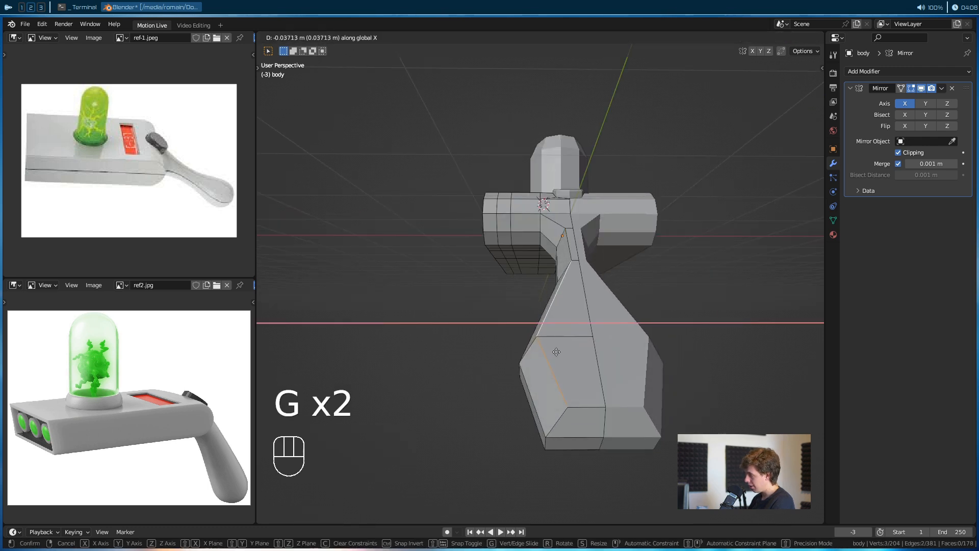
pyautogui.click(555, 352)
# Select the outer edges along the handle's underside and move them inward along X to match the upper side
pyautogui.press('1')
pyautogui.click(537, 337)
pyautogui.keyDown('alt'); pyautogui.moveTo(550, 344); pyautogui.dragTo(522, 310); pyautogui.keyUp('alt')
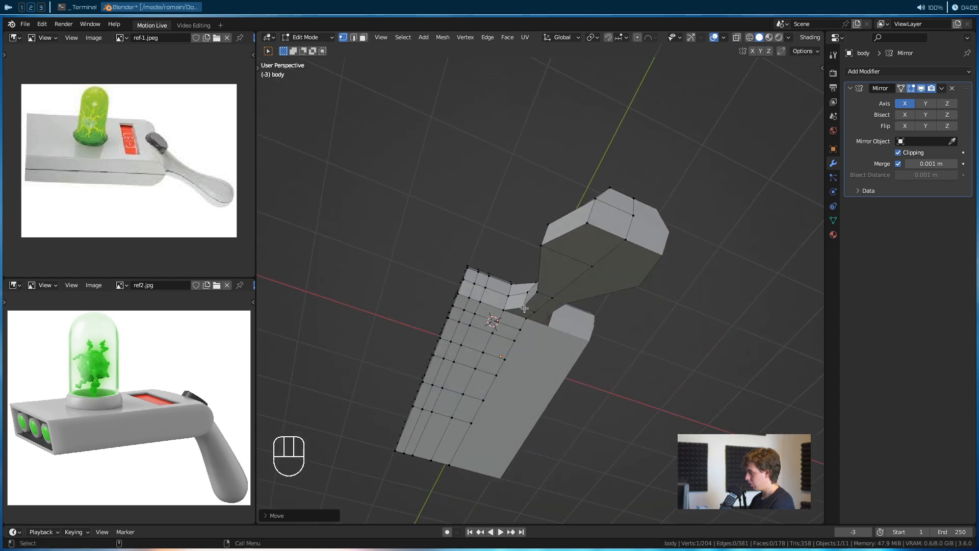
pyautogui.press('2')
pyautogui.keyDown('shift'); pyautogui.click(526, 307); pyautogui.keyUp('shift')
pyautogui.keyDown('alt'); pyautogui.moveTo(526, 307); pyautogui.dragTo(529, 256); pyautogui.keyUp('alt')
pyautogui.keyDown('shift'); pyautogui.click(582, 307); pyautogui.keyUp('shift')
pyautogui.keyDown('shift'); pyautogui.click(566, 302); pyautogui.keyUp('shift')
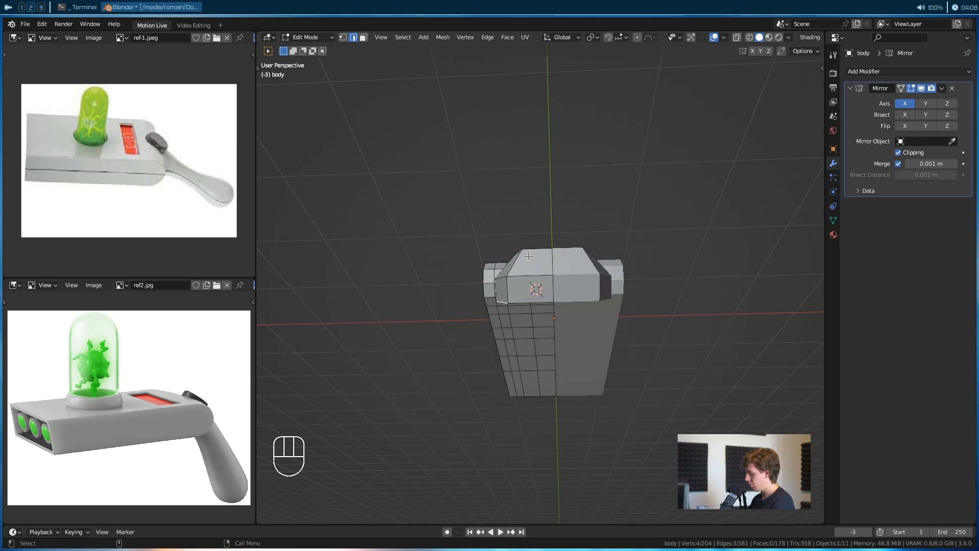
pyautogui.press('g')
pyautogui.press('x')
pyautogui.click(538, 254)
# Adjust the outer underside edge between the handle's narrow and wide rings along X
pyautogui.keyDown('alt'); pyautogui.moveTo(539, 254); pyautogui.dragTo(644, 316); pyautogui.keyUp('alt')
pyautogui.press('g')
pyautogui.press('x')
pyautogui.click(581, 276)
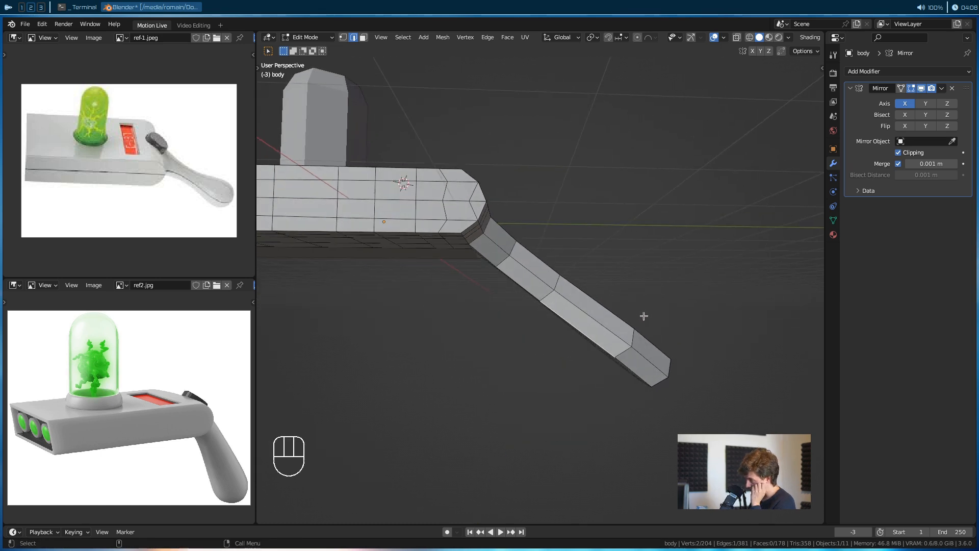
# Raise the two centreline vertices on the upper side of the handle's end section to round its profile
pyautogui.keyDown('alt'); pyautogui.moveTo(638, 329); pyautogui.dragTo(516, 386); pyautogui.keyUp('alt')
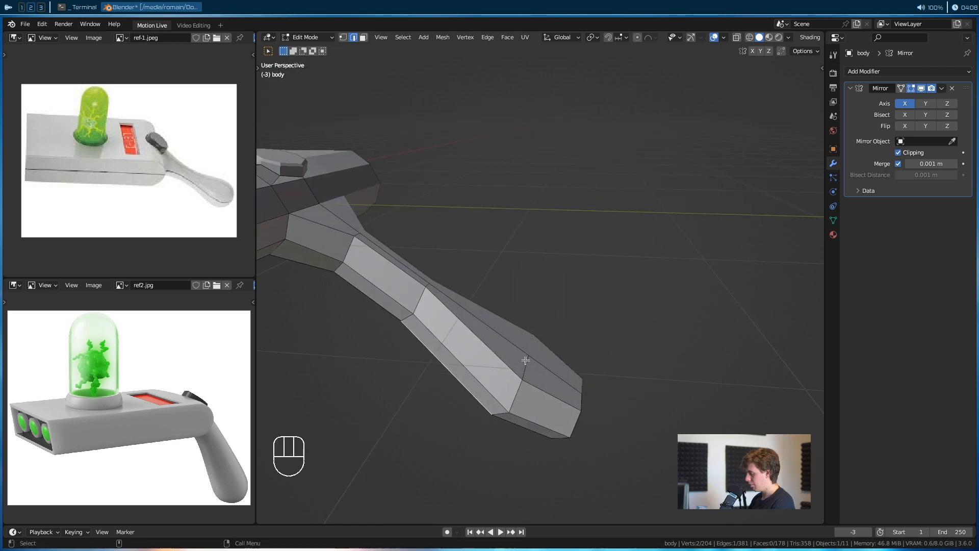
pyautogui.keyDown('alt'); pyautogui.moveTo(525, 357); pyautogui.dragTo(551, 358); pyautogui.keyUp('alt')
pyautogui.keyDown('shift'); pyautogui.click(590, 398); pyautogui.keyUp('shift')
pyautogui.scroll(-3, 570, 406)
pyautogui.keyDown('alt'); pyautogui.moveTo(568, 407); pyautogui.dragTo(563, 377); pyautogui.keyUp('alt')
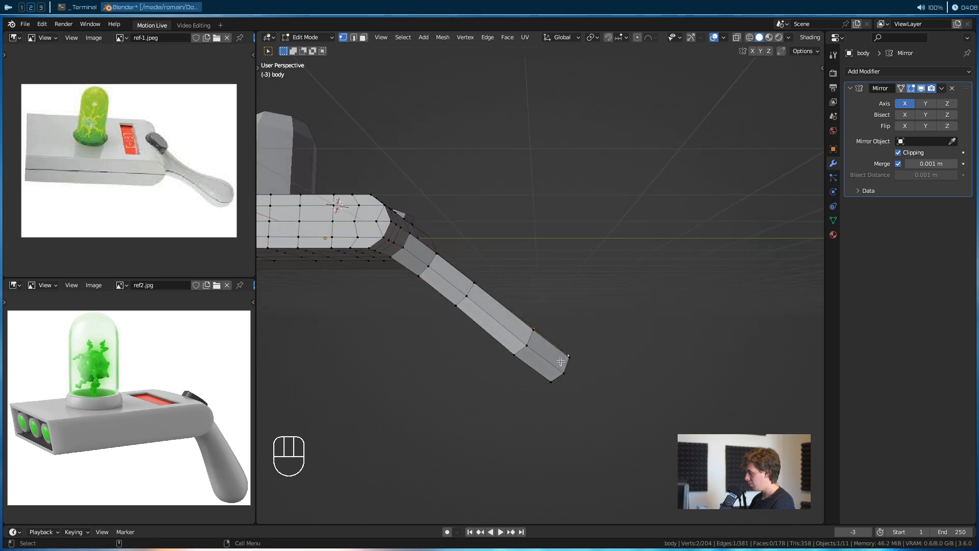
pyautogui.scroll(4, 540, 373)
pyautogui.keyDown('alt'); pyautogui.moveTo(536, 384); pyautogui.dragTo(541, 372); pyautogui.keyUp('alt')
pyautogui.press('g')
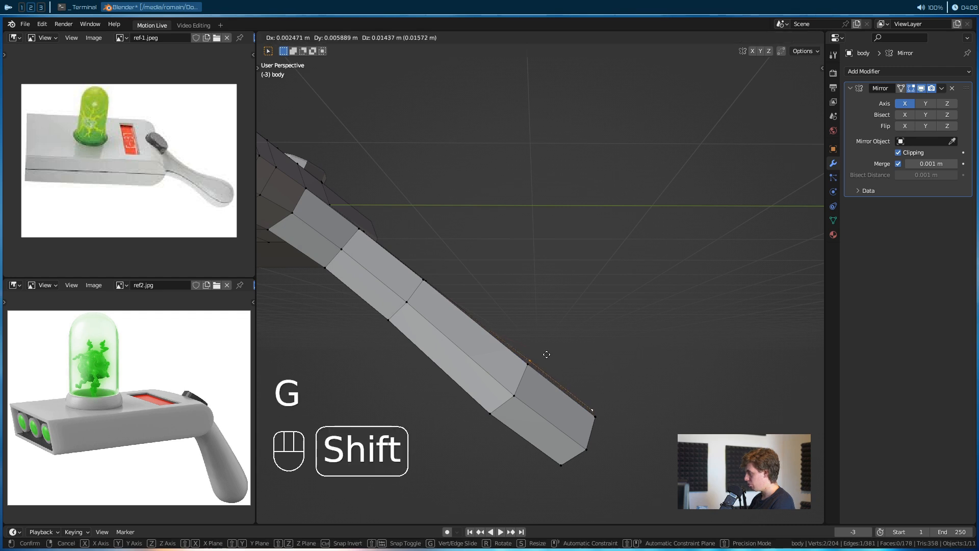
pyautogui.click(598, 272)
# Slide the middle side vertex of the handle's wide ring slightly along its lengthwise edge toward the body
pyautogui.keyDown('alt'); pyautogui.moveTo(599, 272); pyautogui.dragTo(586, 251); pyautogui.keyUp('alt')
pyautogui.click(575, 241)
pyautogui.keyDown('shift'); pyautogui.click(631, 287); pyautogui.keyUp('shift')
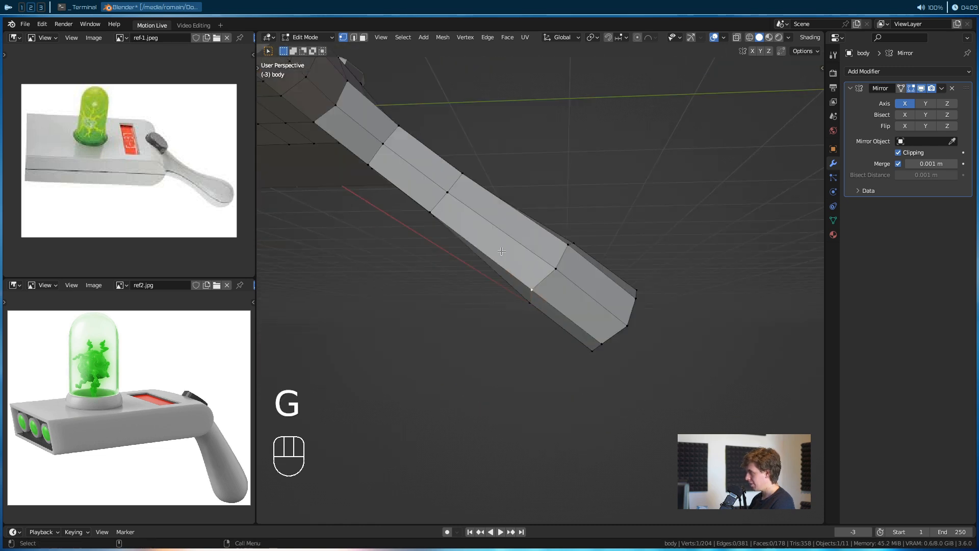
pyautogui.press('g')
pyautogui.press('g')
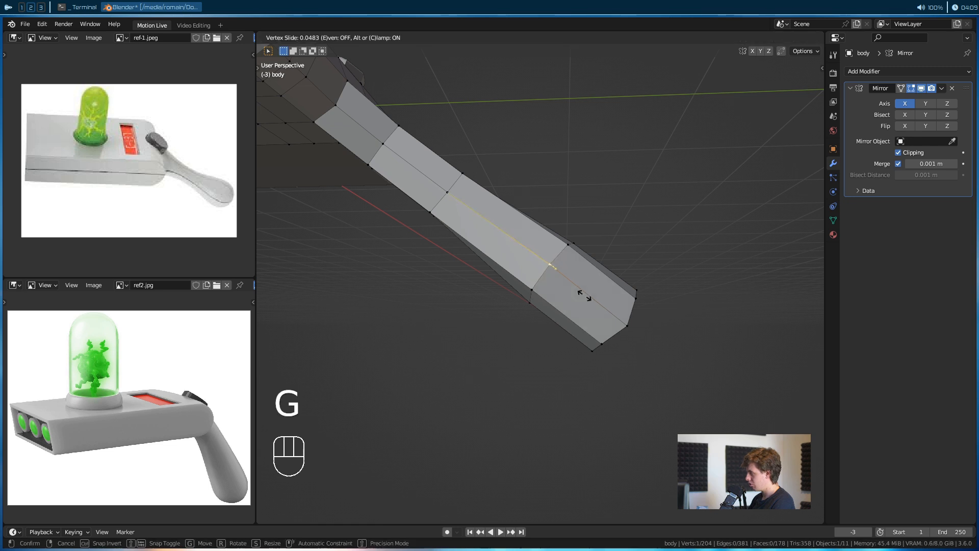
pyautogui.click(516, 291)
# Move the two upper centreline vertices along the handle's narrow neck outward to round it, and save the file
pyautogui.keyDown('alt'); pyautogui.moveTo(516, 291); pyautogui.dragTo(540, 262); pyautogui.keyUp('alt')
pyautogui.keyDown('shift'); pyautogui.click(512, 237); pyautogui.keyUp('shift')
pyautogui.scroll(3, 527, 254)
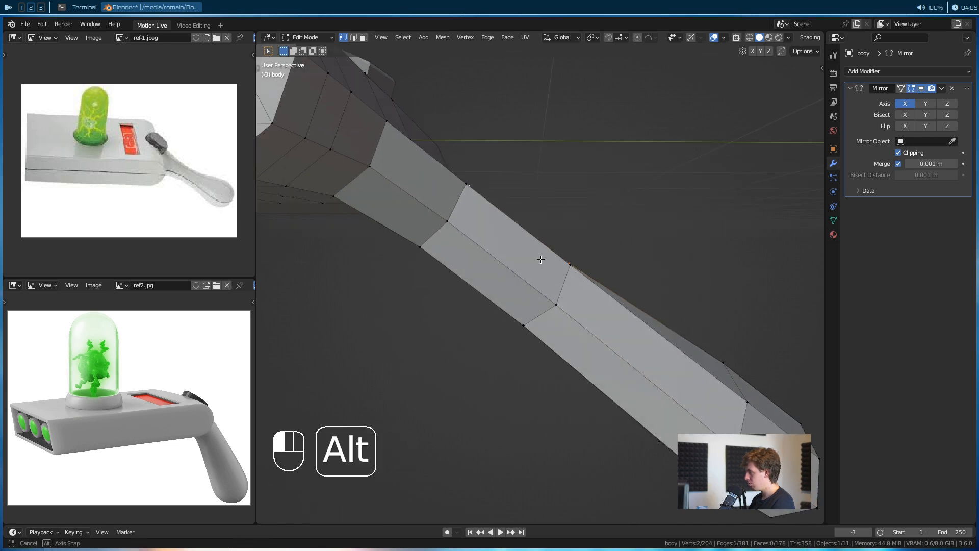
pyautogui.press('g')
pyautogui.click(565, 212)
pyautogui.keyDown('alt'); pyautogui.moveTo(565, 212); pyautogui.dragTo(491, 176); pyautogui.keyUp('alt')
pyautogui.scroll(-6, 492, 236)
pyautogui.keyDown('alt'); pyautogui.moveTo(492, 236); pyautogui.dragTo(448, 349); pyautogui.keyUp('alt')
pyautogui.hotkey('ctrl', 's')
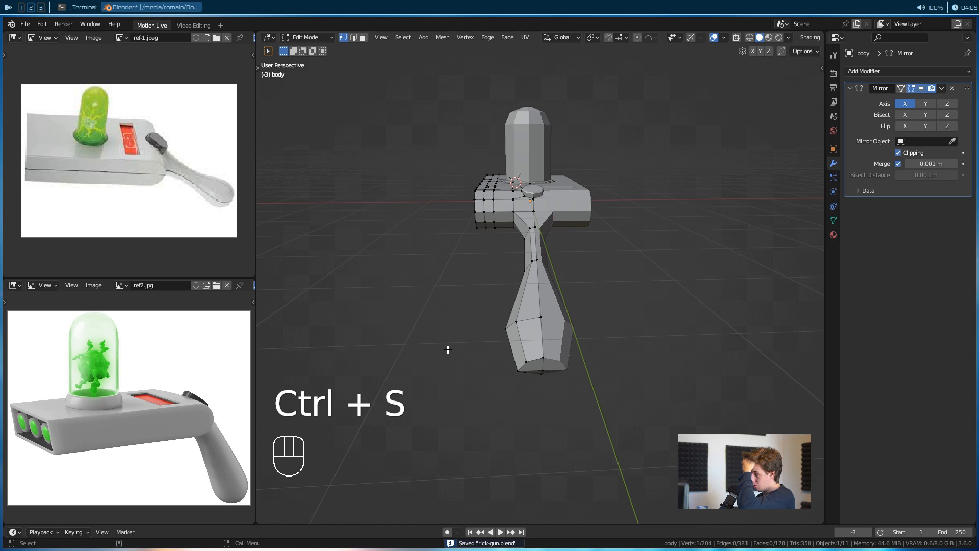
# Select the outer vertices of the handle ring nearest the body, move them slightly outward along X, and save the file
pyautogui.keyDown('alt'); pyautogui.moveTo(481, 361); pyautogui.dragTo(520, 368, button='right'); pyautogui.keyUp('alt')
pyautogui.keyDown('alt'); pyautogui.moveTo(510, 372); pyautogui.dragTo(564, 357); pyautogui.keyUp('alt')
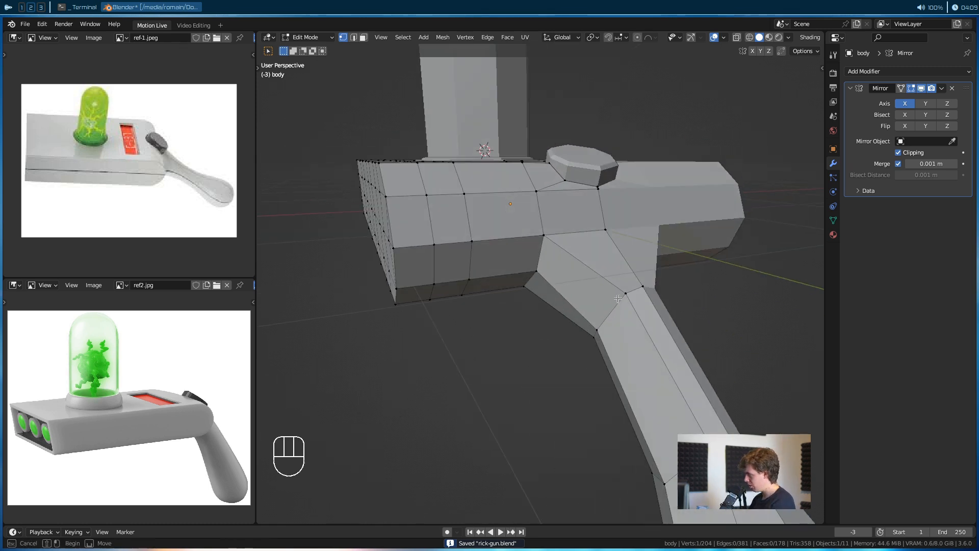
pyautogui.keyDown('alt'); pyautogui.moveTo(510, 388); pyautogui.dragTo(607, 405); pyautogui.keyUp('alt')
pyautogui.click(603, 309)
pyautogui.keyDown('ctrl'); pyautogui.click(559, 368); pyautogui.keyUp('ctrl')
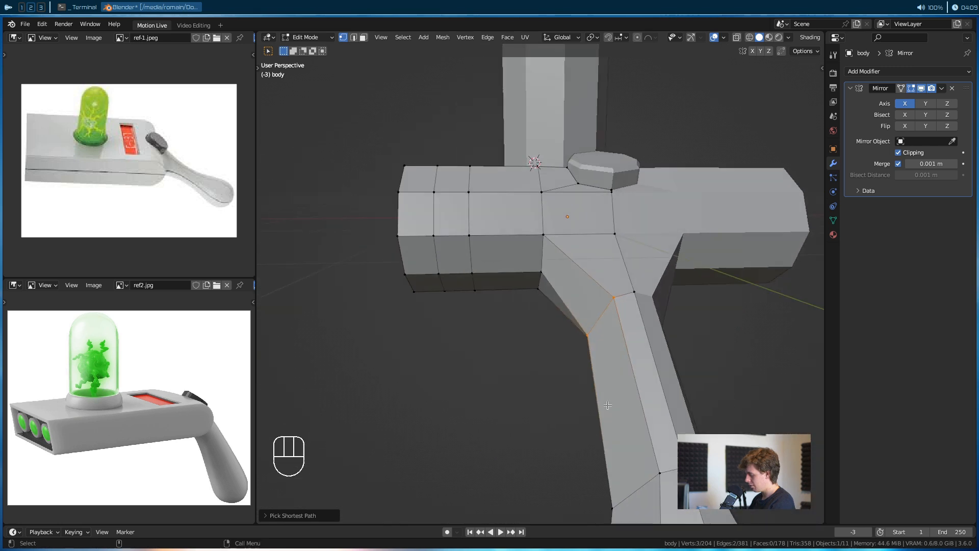
pyautogui.press('g')
pyautogui.press('x')
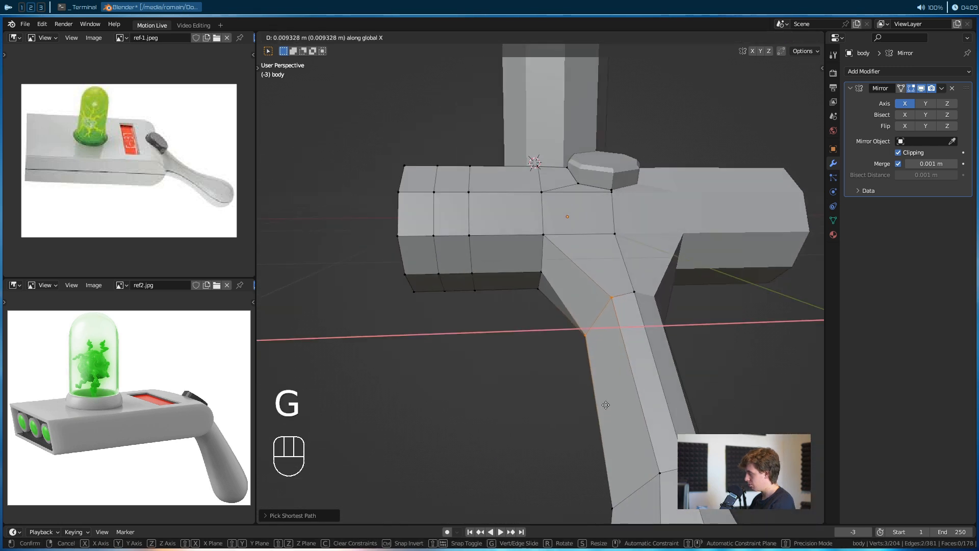
pyautogui.click(596, 406)
pyautogui.hotkey('ctrl', 's')
# Fine-tune the X position of the selected outer vertices on the ring nearest the body
pyautogui.scroll(-7, 536, 399)
pyautogui.keyDown('alt'); pyautogui.moveTo(519, 358); pyautogui.dragTo(442, 327); pyautogui.keyUp('alt')
pyautogui.scroll(4, 561, 357)
pyautogui.press('g')
pyautogui.press('x')
pyautogui.click(535, 303)
# Select the outer vertices of the handle's narrowest ring, move them slightly outward along X, and clear the selection
pyautogui.click(580, 365)
pyautogui.keyDown('alt'); pyautogui.moveTo(521, 375); pyautogui.dragTo(527, 398); pyautogui.keyUp('alt')
pyautogui.keyDown('ctrl'); pyautogui.click(567, 342); pyautogui.keyUp('ctrl')
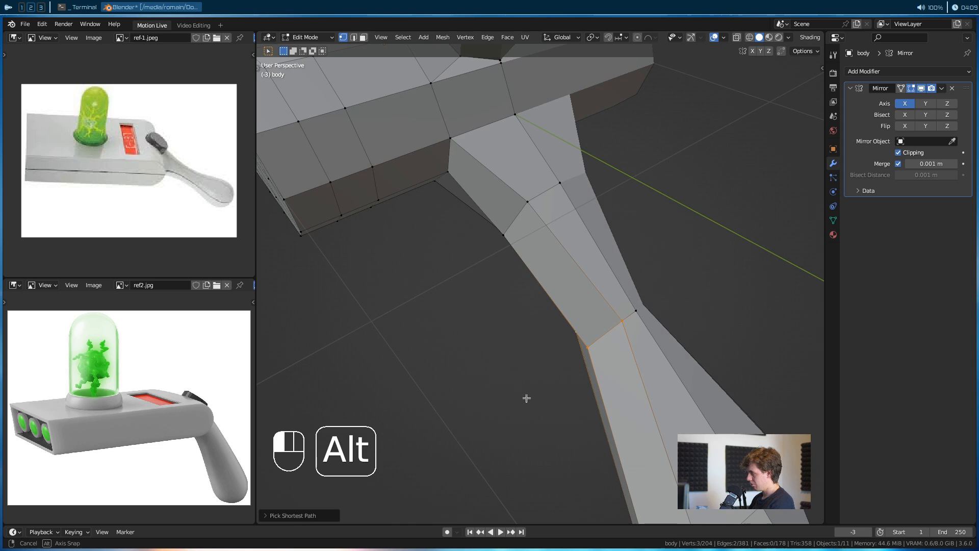
pyautogui.press('g')
pyautogui.press('x')
pyautogui.click(520, 399)
pyautogui.click(522, 404)
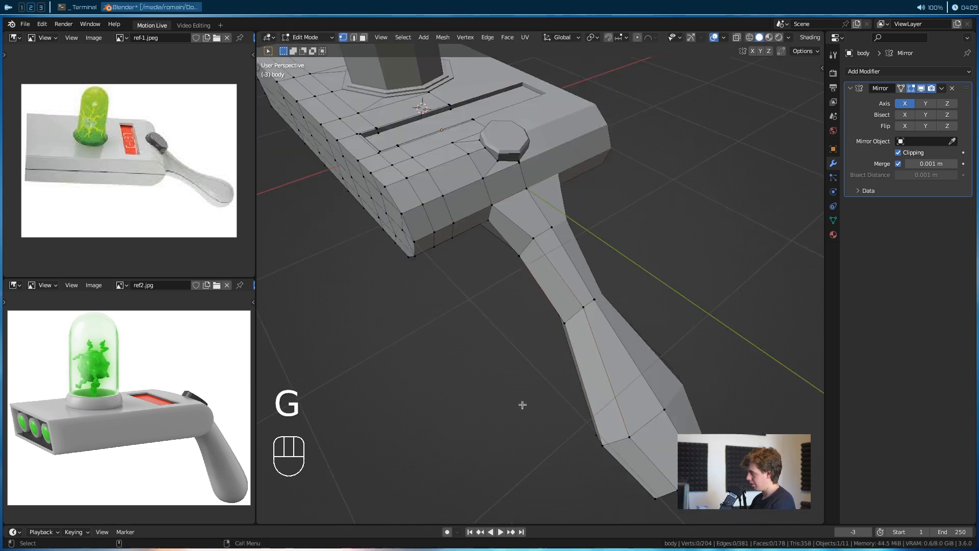
# Save the file, return to Object Mode with nothing selected, and save again
pyautogui.scroll(-5, 522, 404)
pyautogui.keyDown('alt'); pyautogui.moveTo(518, 396); pyautogui.dragTo(540, 322); pyautogui.keyUp('alt')
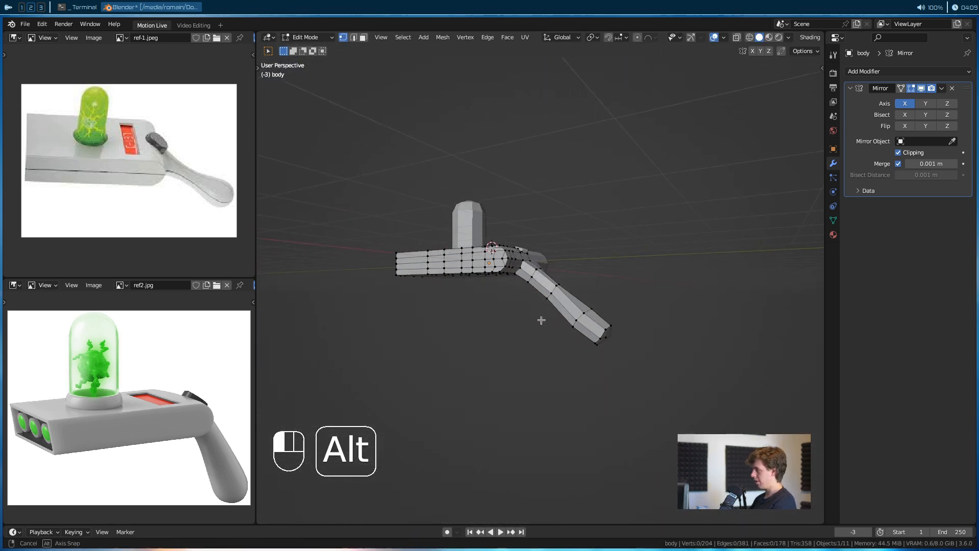
pyautogui.hotkey('ctrl', 's')
pyautogui.press('Tab')
pyautogui.keyDown('alt'); pyautogui.moveTo(545, 331); pyautogui.dragTo(672, 411); pyautogui.keyUp('alt')
pyautogui.click(673, 412)
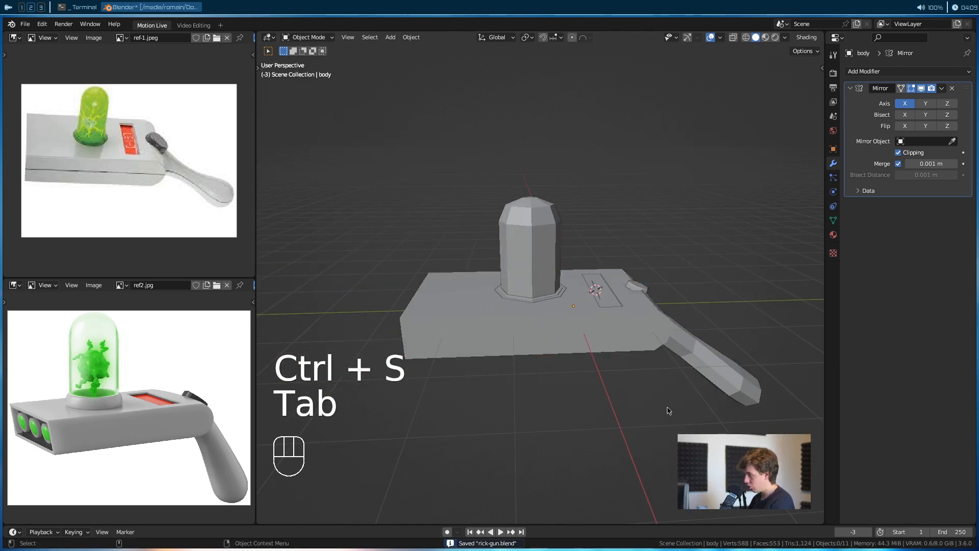
pyautogui.hotkey('ctrl', 's')
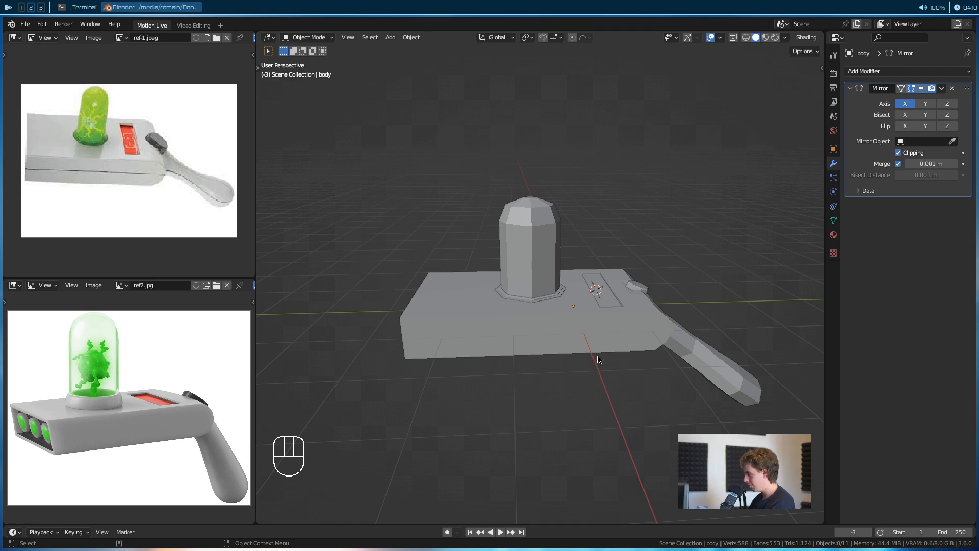
# Select the glass dome and isolate it in local view to work on its underside
pyautogui.scroll(2, 531, 356)
pyautogui.keyDown('alt'); pyautogui.moveTo(531, 356); pyautogui.dragTo(506, 214); pyautogui.keyUp('alt')
pyautogui.click(524, 384)
pyautogui.click(575, 295)
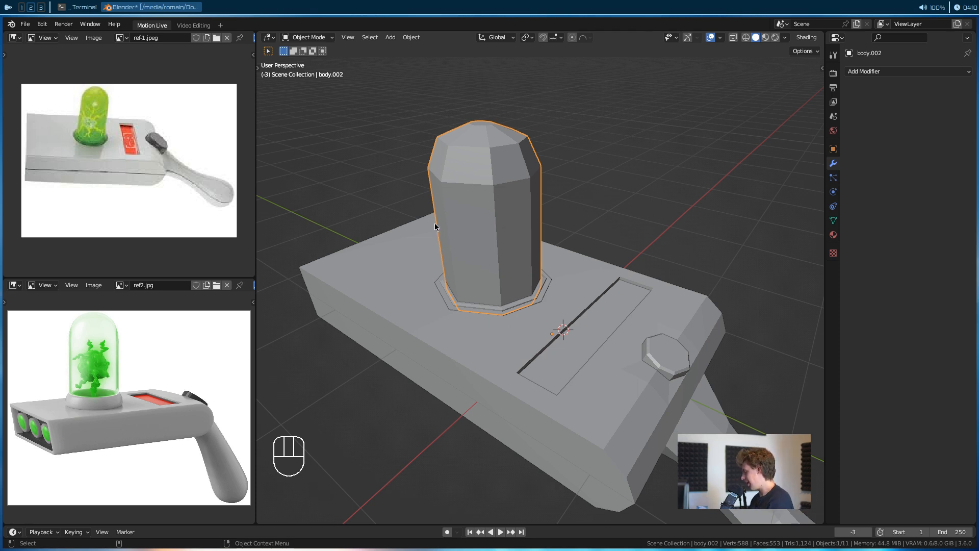
pyautogui.press('KP_Divide')
pyautogui.scroll(-2, 469, 280)
pyautogui.keyDown('alt'); pyautogui.moveTo(470, 280); pyautogui.dragTo(523, 212, button='middle'); pyautogui.keyUp('alt')
# Delete the two faces closing the dome's underside and return to Object Mode
pyautogui.press('Tab')
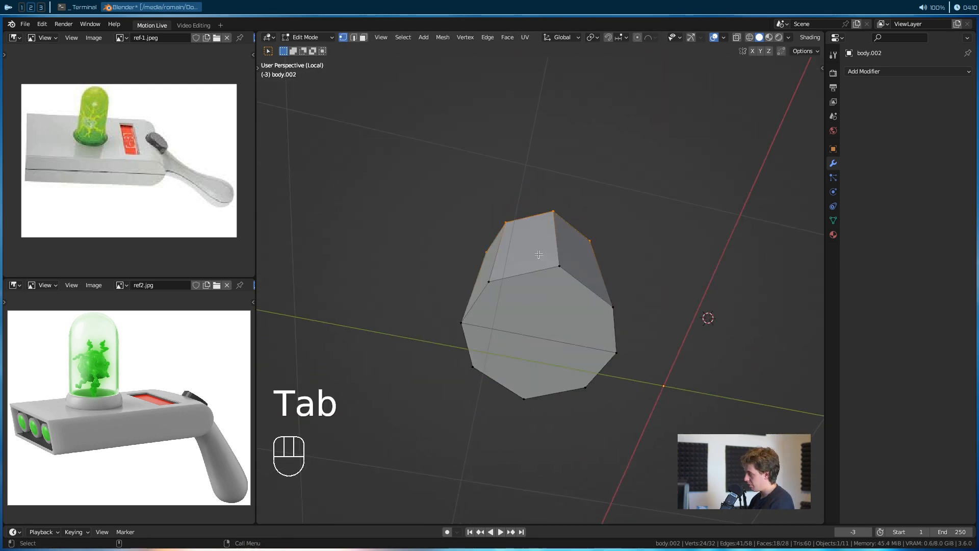
pyautogui.press('3')
pyautogui.click(552, 317)
pyautogui.press('x')
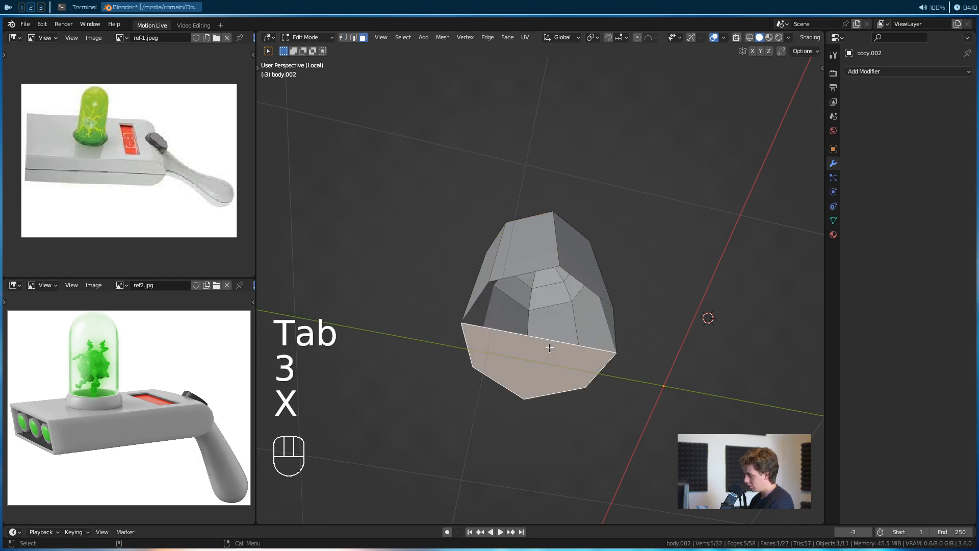
pyautogui.press('x')
pyautogui.press('Tab')
pyautogui.keyDown('alt'); pyautogui.moveTo(547, 350); pyautogui.dragTo(506, 377, button='middle'); pyautogui.keyUp('alt')
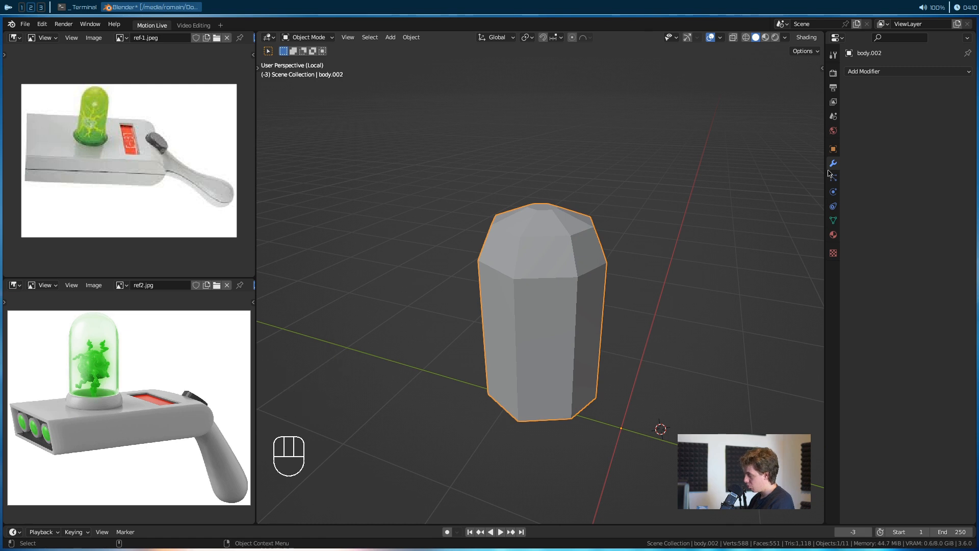
# Add a Subdivision Surface modifier to the dome and set its viewport level to 3
pyautogui.click(901, 74)
pyautogui.click(837, 38)
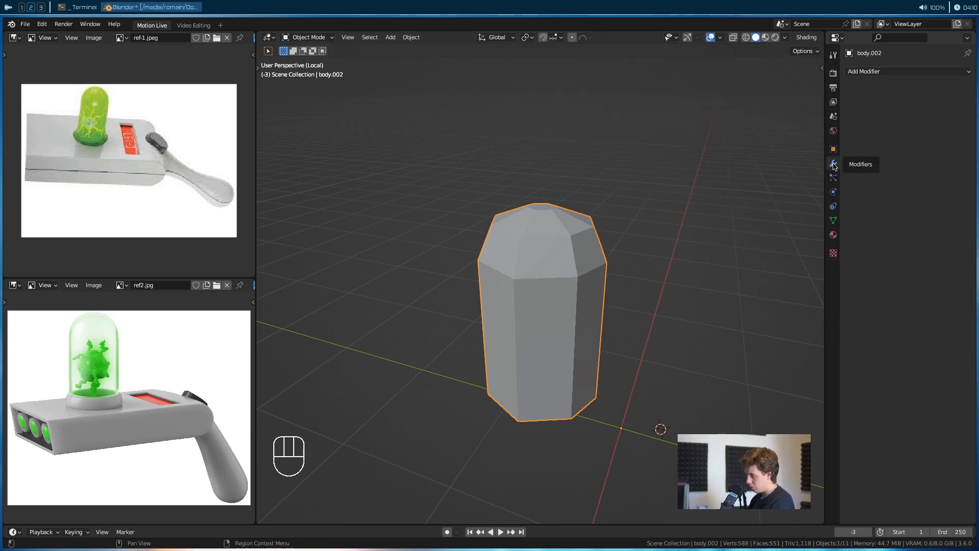
pyautogui.click(910, 74)
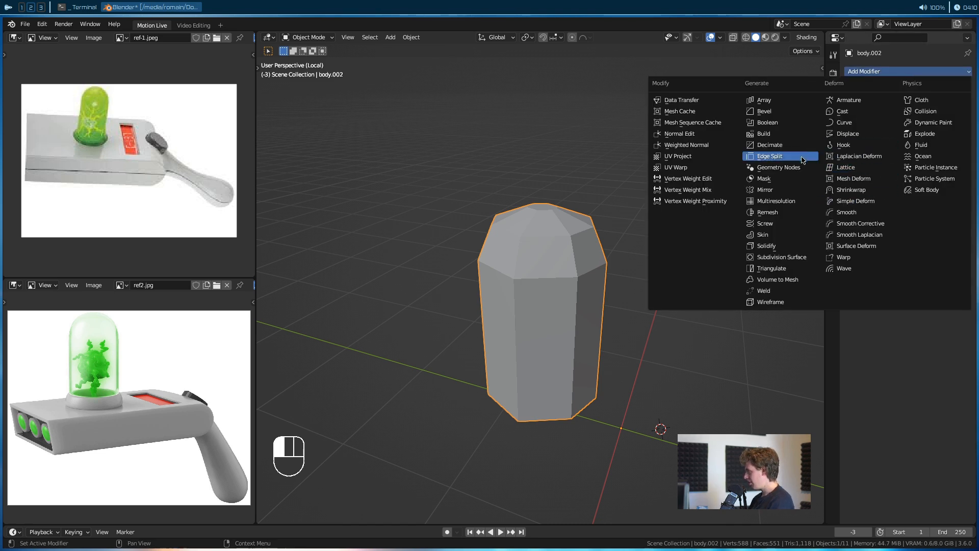
pyautogui.click(782, 257)
pyautogui.keyDown('alt'); pyautogui.moveTo(556, 291); pyautogui.dragTo(631, 329); pyautogui.keyUp('alt')
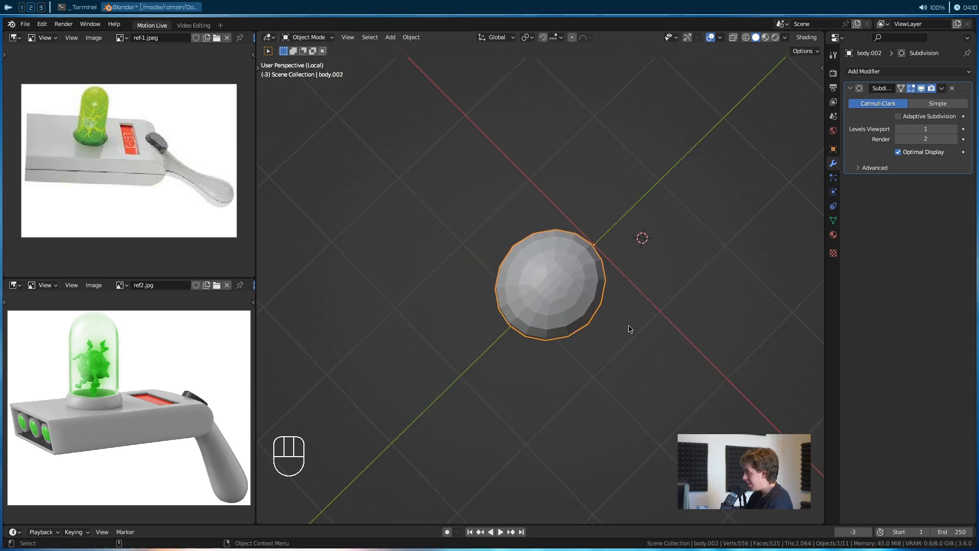
pyautogui.doubleClick(956, 132)
pyautogui.keyDown('alt'); pyautogui.moveTo(546, 292); pyautogui.dragTo(522, 267); pyautogui.keyUp('alt')
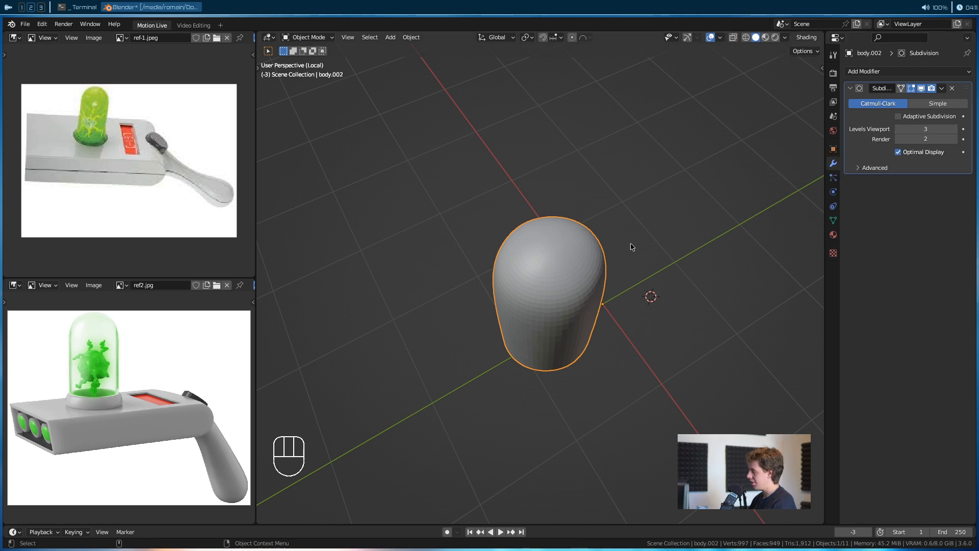
# Apply Shade Smooth to the subdivided dome
pyautogui.scroll(10, 581, 306)
pyautogui.scroll(-8, 532, 344)
pyautogui.rightClick(536, 248)
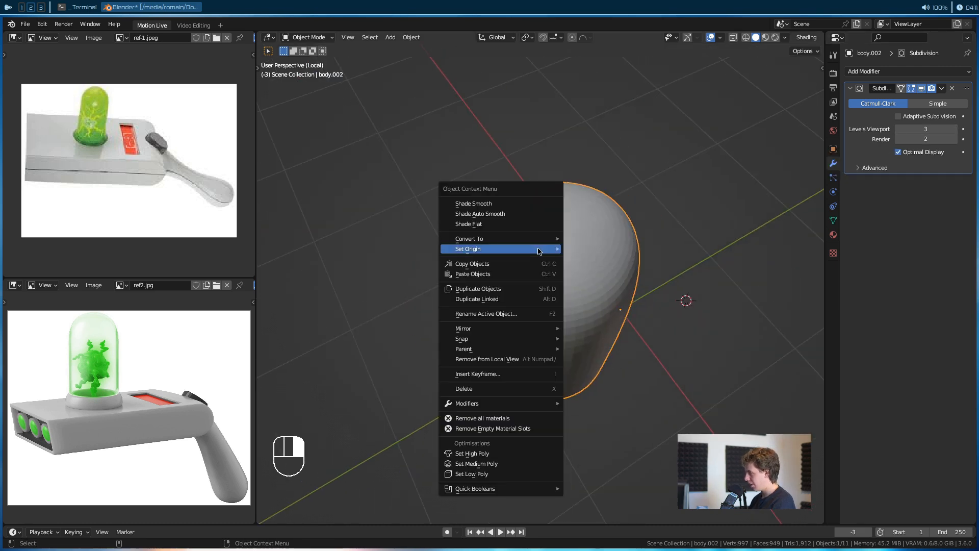
pyautogui.click(536, 204)
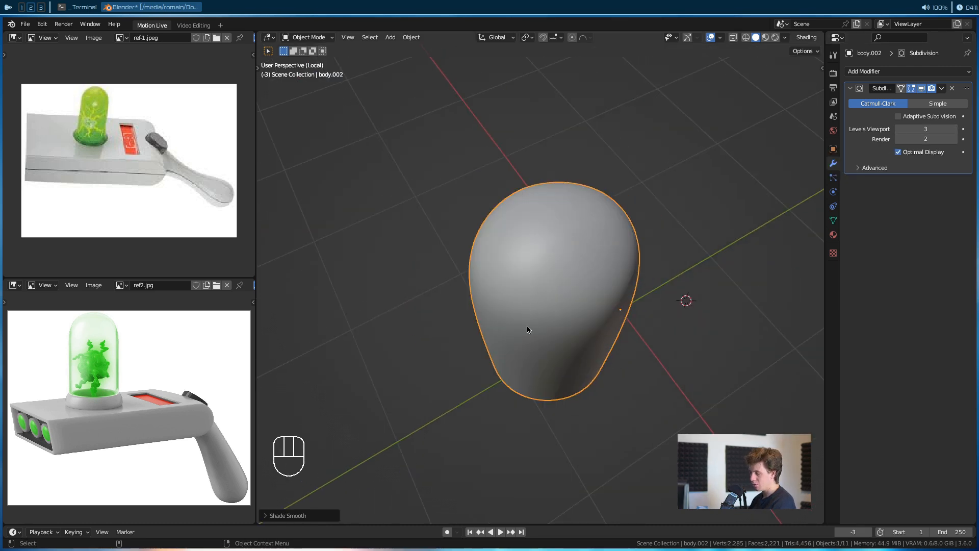
pyautogui.keyDown('alt'); pyautogui.moveTo(503, 322); pyautogui.dragTo(428, 326); pyautogui.keyUp('alt')
pyautogui.scroll(-5, 605, 280)
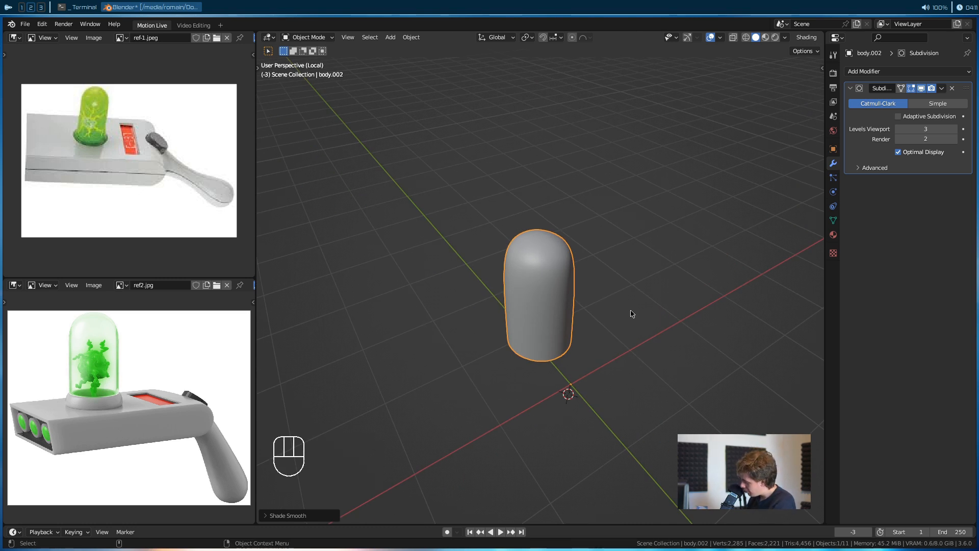
# Leave local view and select the ring around the dome's base
pyautogui.press('/')
pyautogui.click(669, 242)
pyautogui.keyDown('alt'); pyautogui.moveTo(669, 243); pyautogui.dragTo(646, 289); pyautogui.keyUp('alt')
pyautogui.scroll(4, 645, 289)
pyautogui.keyDown('alt'); pyautogui.moveTo(601, 319); pyautogui.dragTo(540, 353); pyautogui.keyUp('alt')
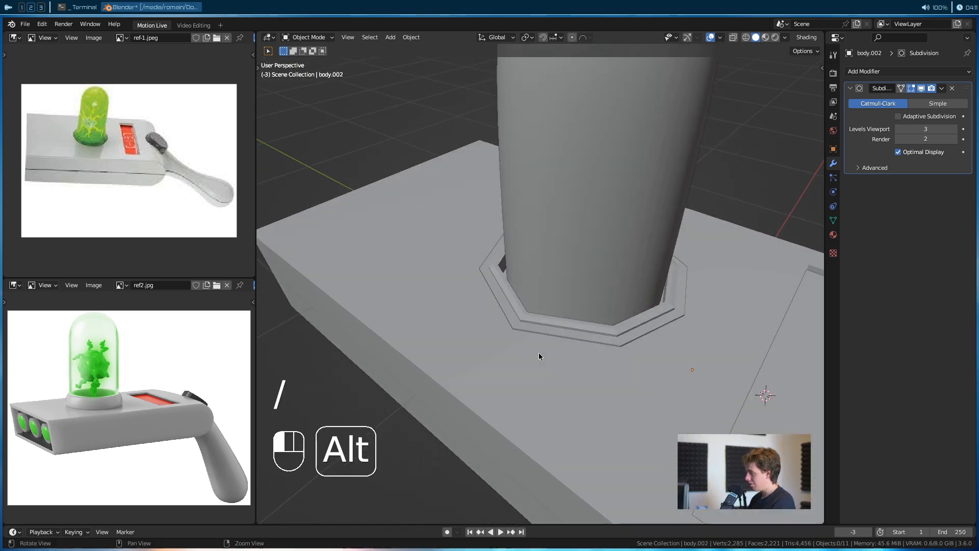
pyautogui.click(524, 316)
pyautogui.click(516, 333)
pyautogui.click(516, 330)
pyautogui.scroll(2, 514, 237)
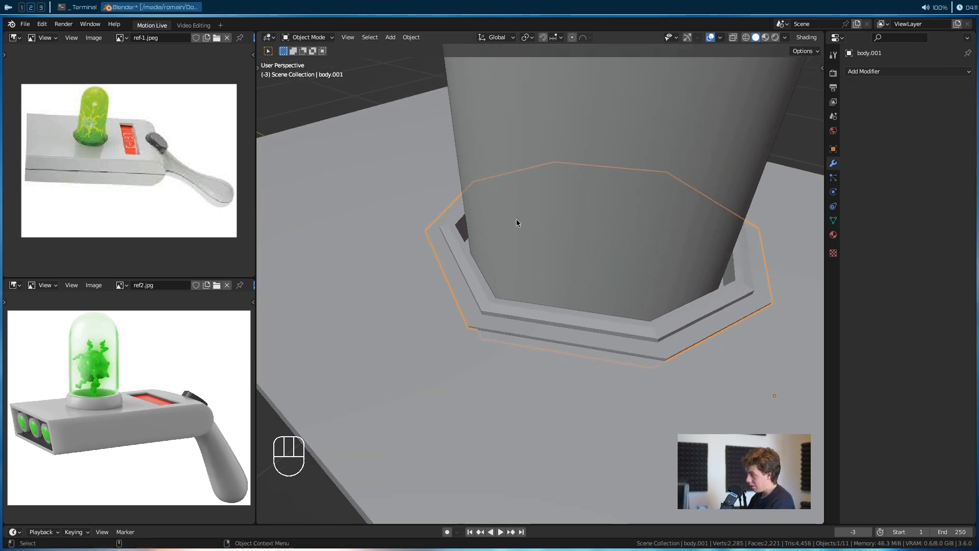
# Add a Subdivision Surface modifier to the base ring and set its viewport level to 3
pyautogui.click(898, 72)
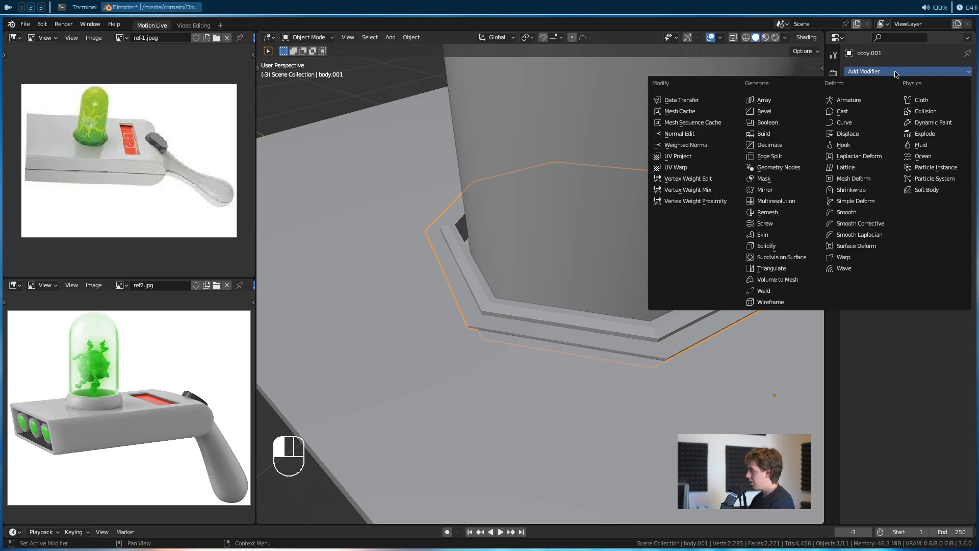
pyautogui.click(782, 257)
pyautogui.keyDown('alt'); pyautogui.moveTo(365, 327); pyautogui.dragTo(321, 320); pyautogui.keyUp('alt')
pyautogui.click(955, 130)
pyautogui.click(954, 130)
pyautogui.keyDown('alt'); pyautogui.moveTo(621, 269); pyautogui.dragTo(430, 319); pyautogui.keyUp('alt')
# Apply Shade Smooth to the base ring
pyautogui.rightClick(447, 250)
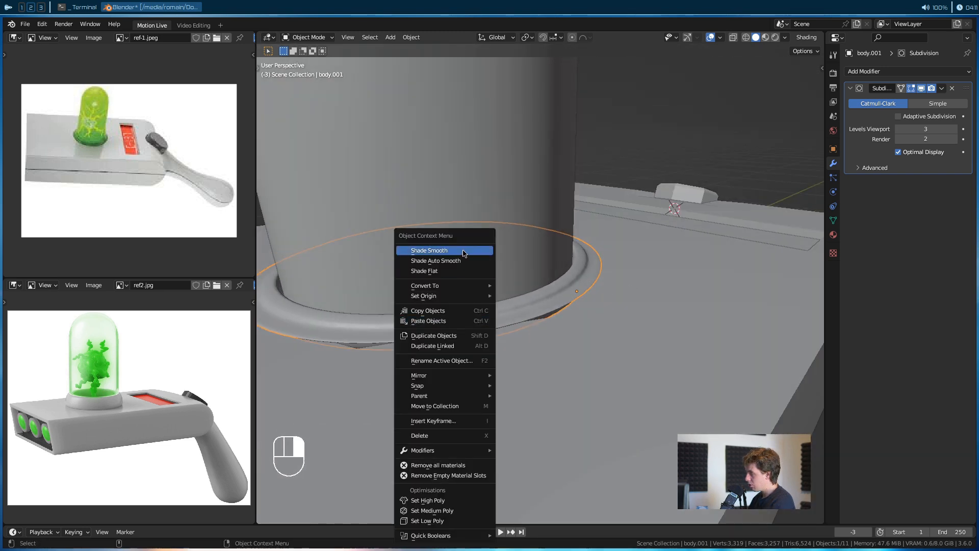
pyautogui.click(464, 250)
pyautogui.keyDown('alt'); pyautogui.moveTo(464, 253); pyautogui.dragTo(536, 316); pyautogui.keyUp('alt')
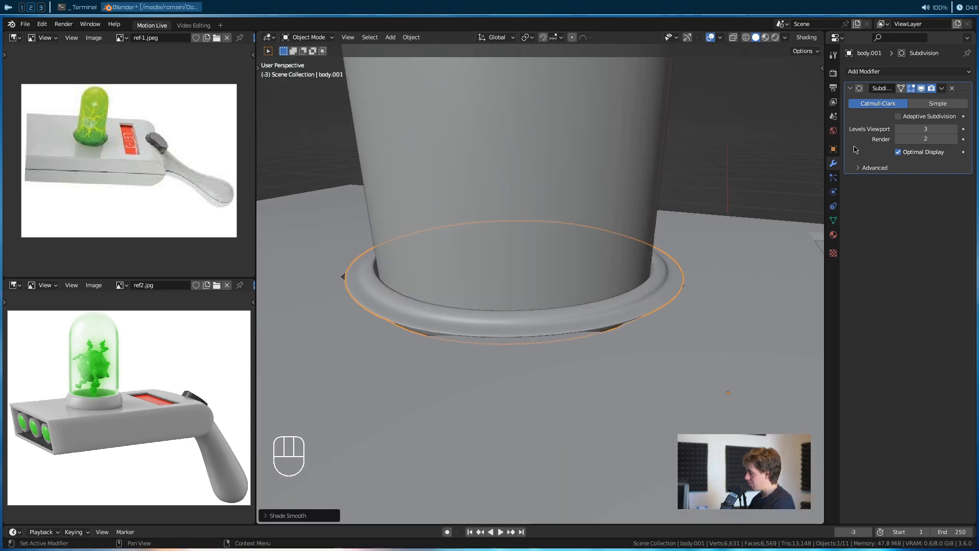
# Hide the ring's subdivision in the viewport and add a Bevel modifier placed above it in the stack
pyautogui.click(921, 88)
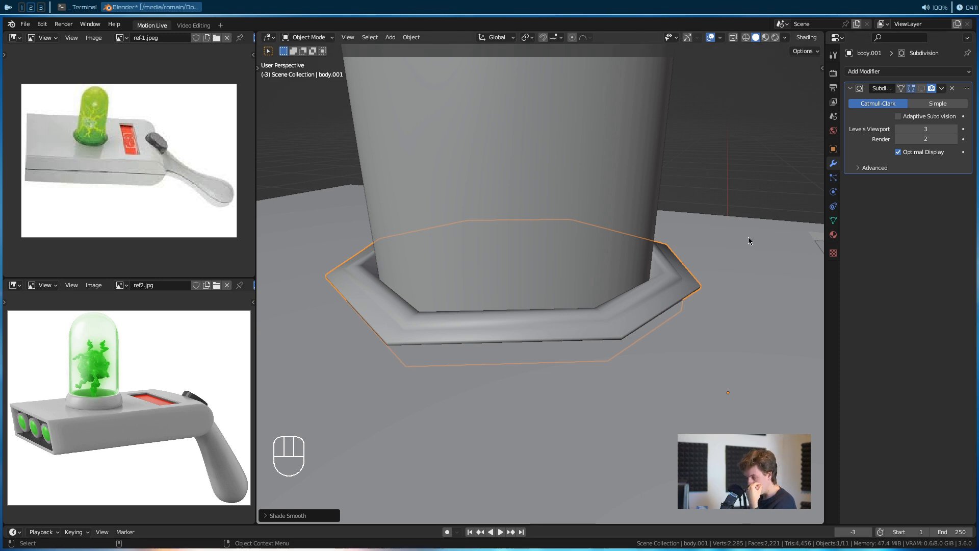
pyautogui.keyDown('alt'); pyautogui.moveTo(665, 286); pyautogui.dragTo(398, 336, button='middle'); pyautogui.keyUp('alt')
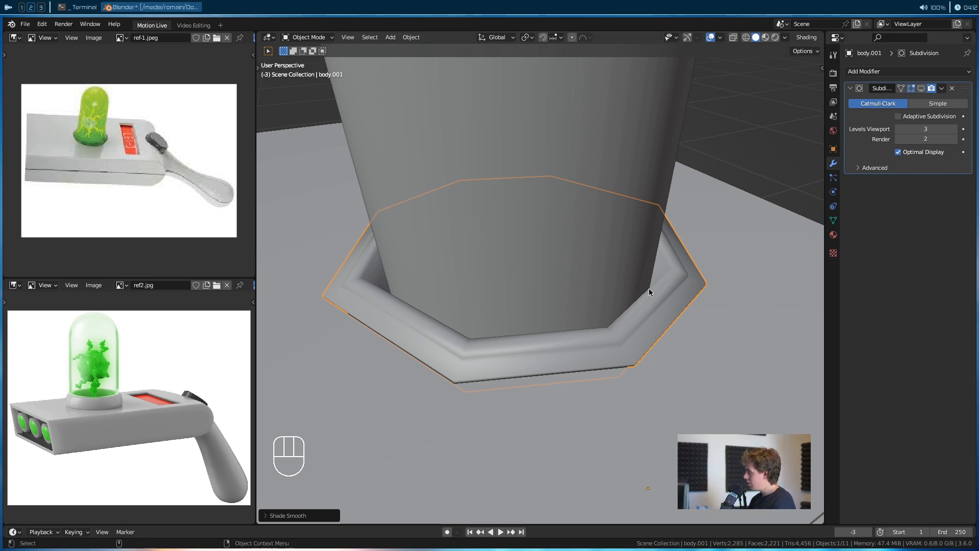
pyautogui.click(908, 71)
pyautogui.click(778, 112)
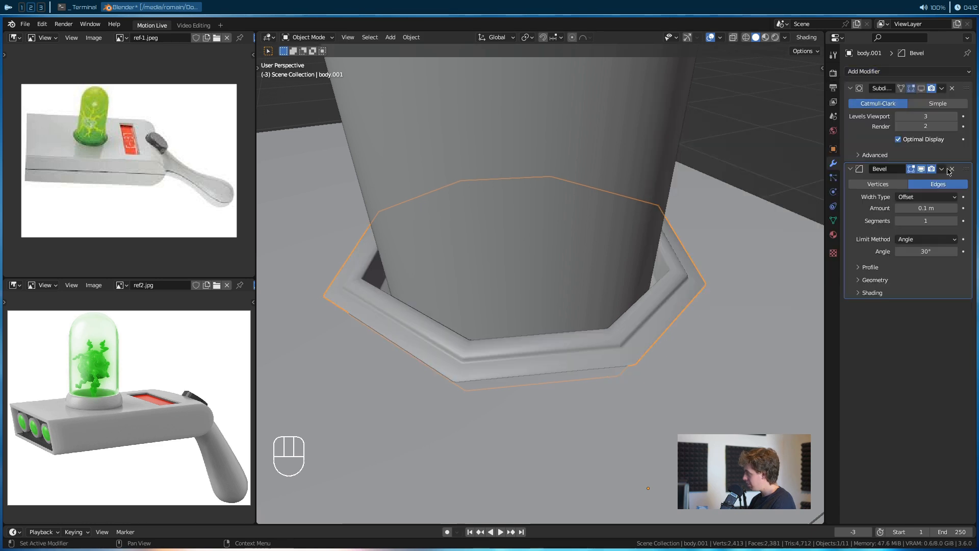
pyautogui.moveTo(966, 175); pyautogui.dragTo(936, 92)
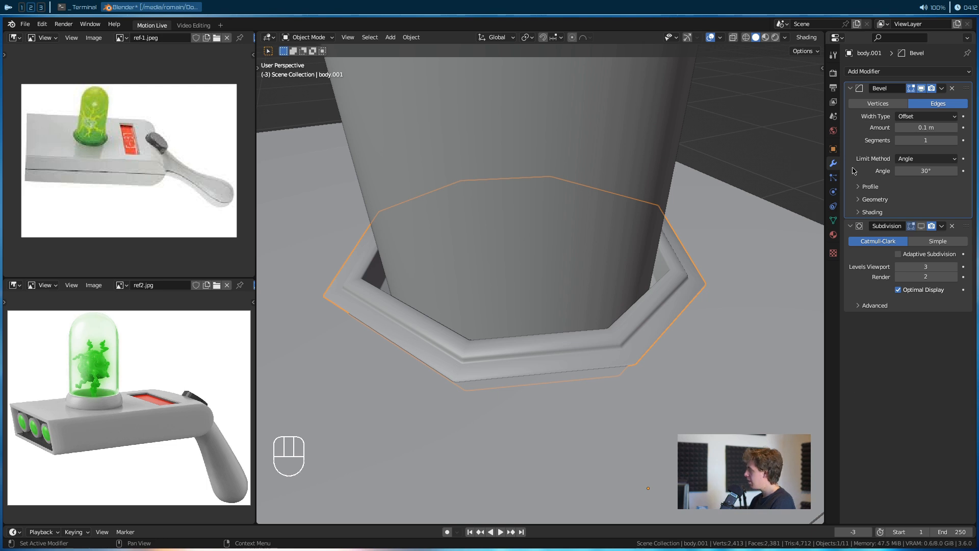
# Set the ring's bevel to an angle limit of 40° with 2 segments
pyautogui.click(925, 171)
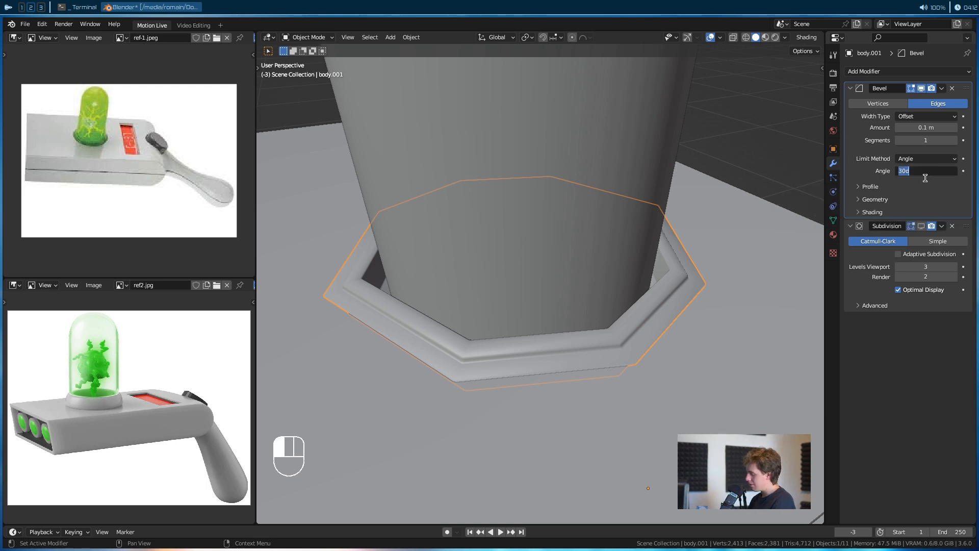
pyautogui.write('40')
pyautogui.press('Return')
pyautogui.click(952, 140)
pyautogui.keyDown('alt'); pyautogui.moveTo(551, 377); pyautogui.dragTo(590, 334); pyautogui.keyUp('alt')
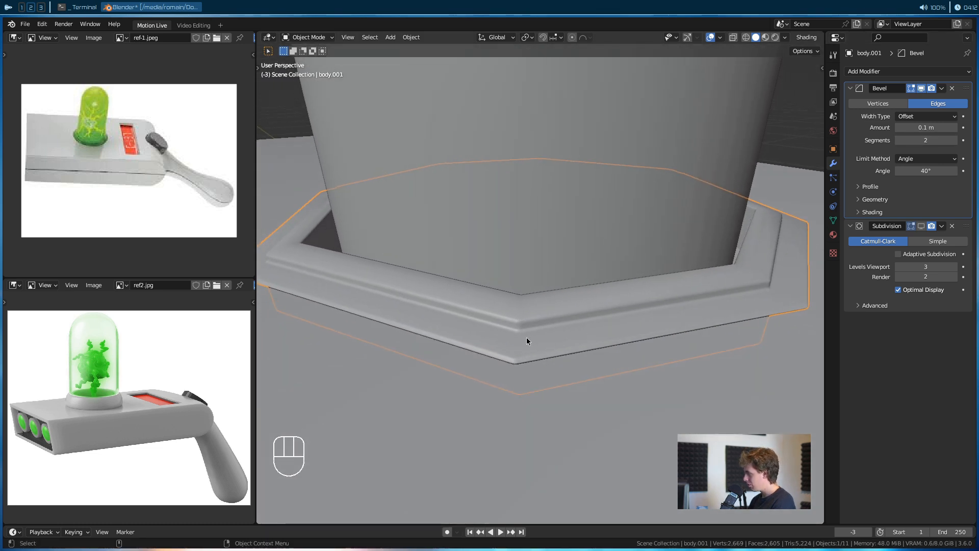
# Examine the bevelled corner geometry of the ring with the wireframe overlay switched on, and switch the wireframe off again
pyautogui.scroll(4, 520, 334)
pyautogui.click(785, 37)
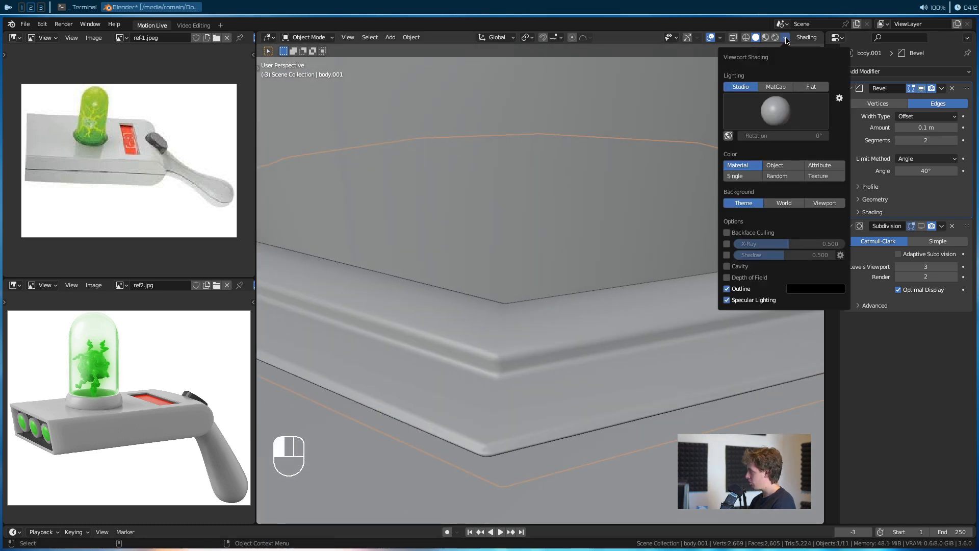
pyautogui.click(722, 38)
pyautogui.click(657, 210)
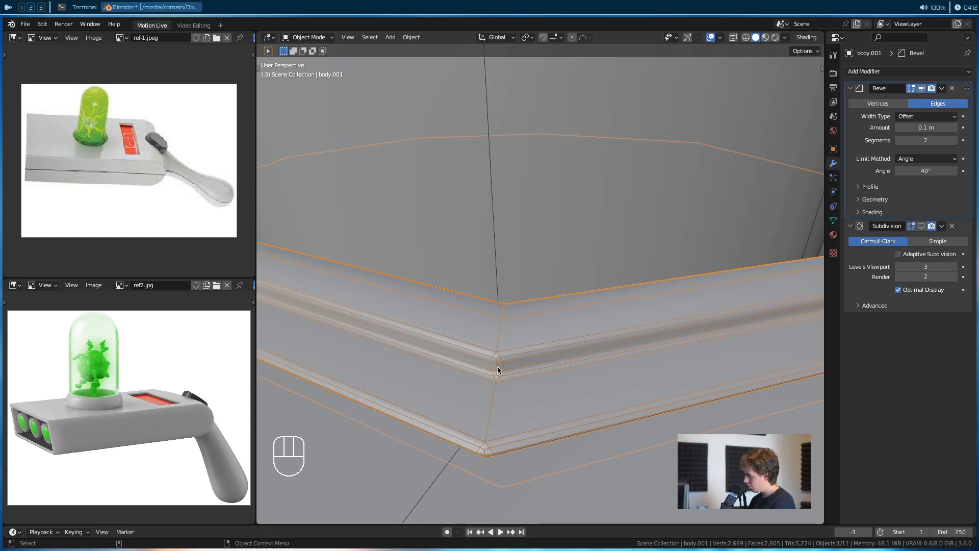
pyautogui.click(712, 39)
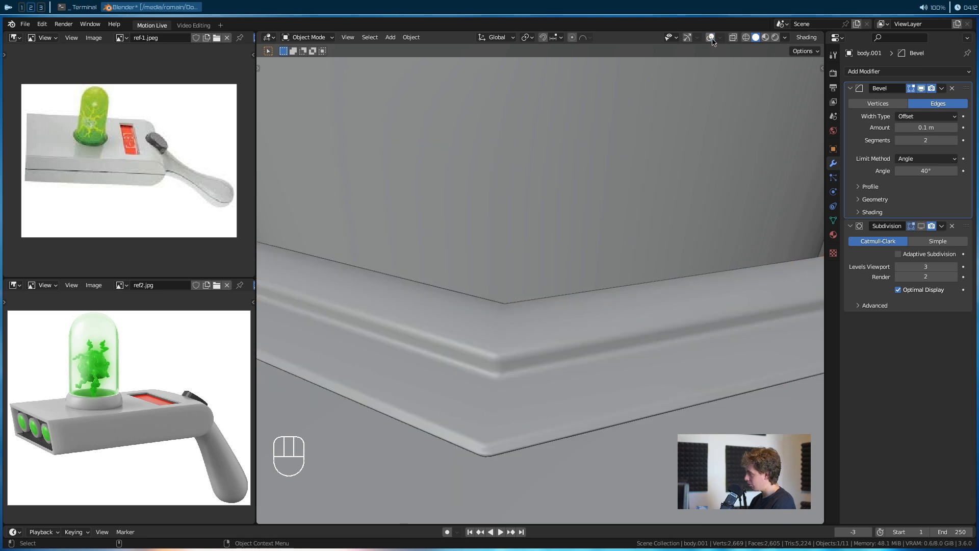
pyautogui.click(712, 39)
pyautogui.click(721, 39)
pyautogui.click(657, 210)
pyautogui.scroll(-3, 506, 422)
pyautogui.scroll(-5, 564, 314)
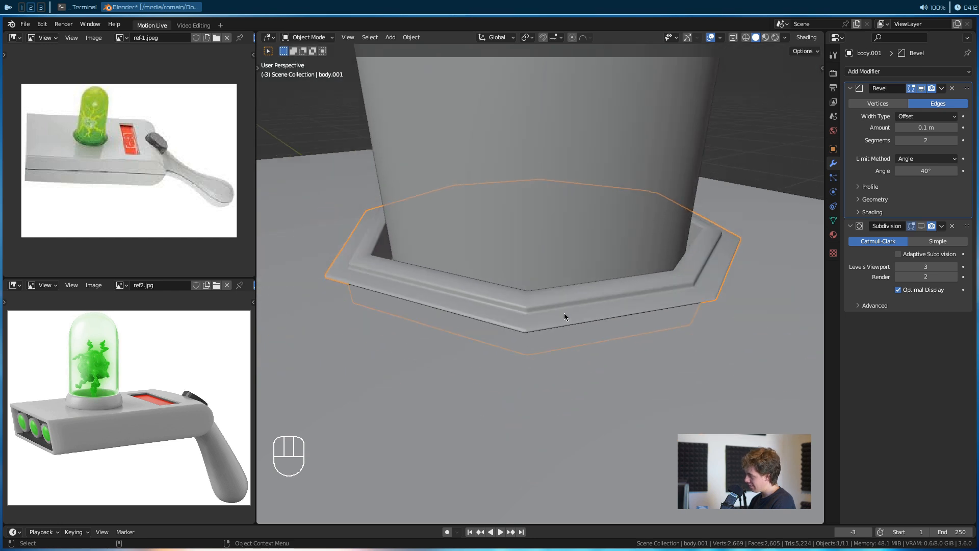
# Show the ring's subdivision in the viewport again and raise the bevel's angle limit to 55°
pyautogui.click(921, 226)
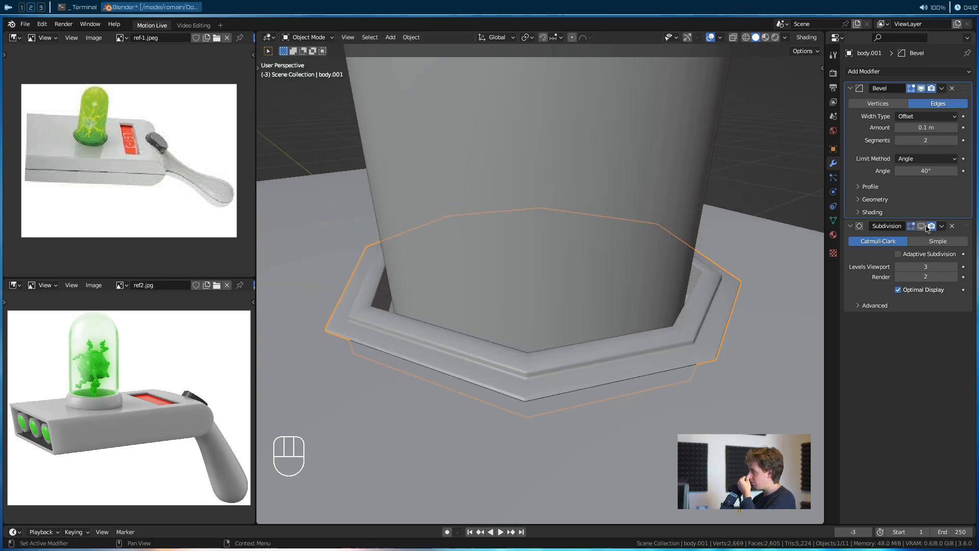
pyautogui.moveTo(555, 361); pyautogui.dragTo(531, 359, button='middle')
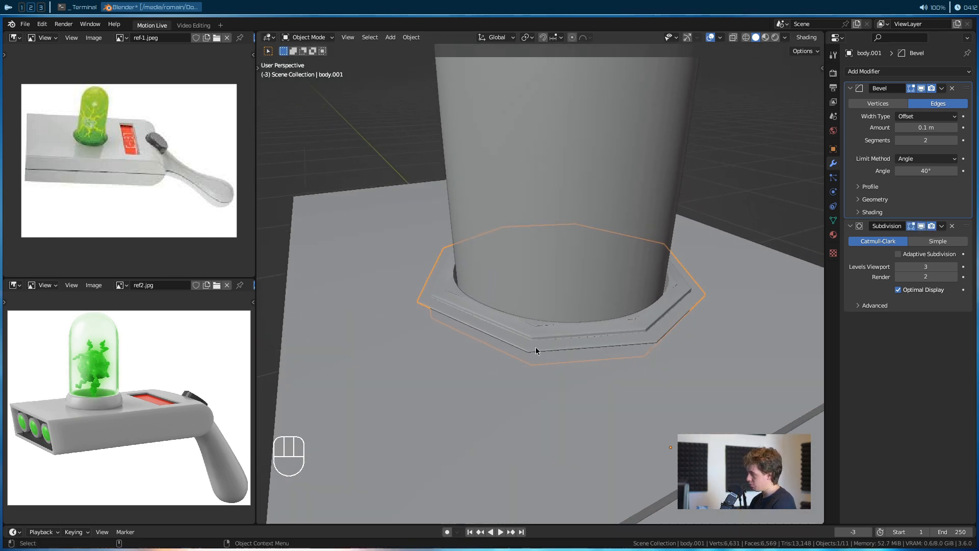
pyautogui.scroll(2, 558, 343)
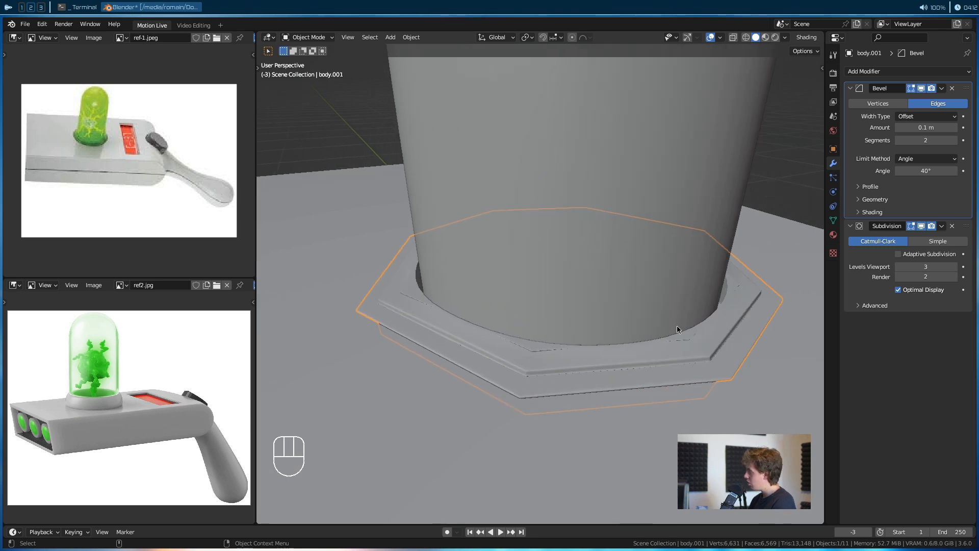
pyautogui.moveTo(924, 173); pyautogui.dragTo(941, 173)
pyautogui.keyDown('alt'); pyautogui.moveTo(541, 423); pyautogui.dragTo(521, 346); pyautogui.keyUp('alt')
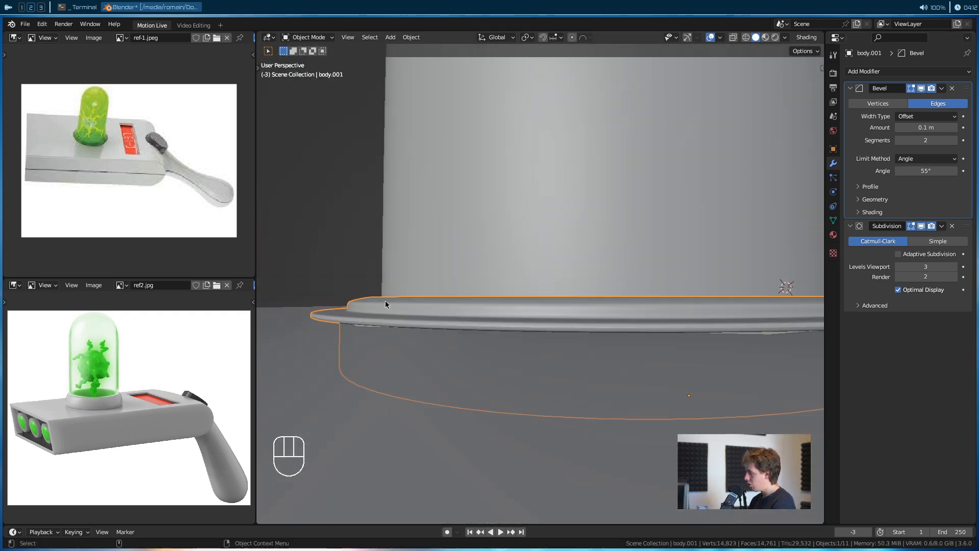
# Deselect everything and save the file
pyautogui.scroll(-6, 548, 383)
pyautogui.keyDown('alt'); pyautogui.moveTo(497, 317); pyautogui.dragTo(564, 392); pyautogui.keyUp('alt')
pyautogui.scroll(-5, 564, 392)
pyautogui.click(565, 391)
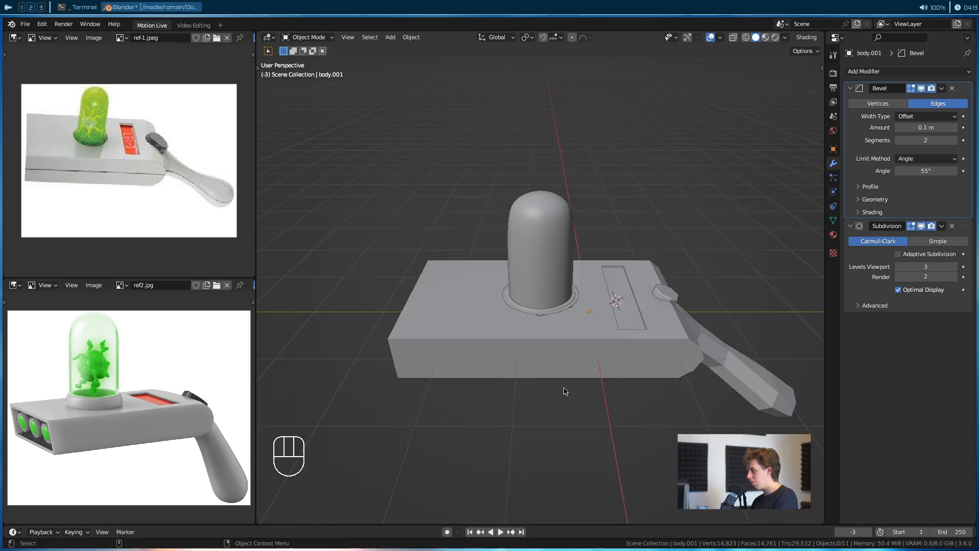
pyautogui.scroll(5, 529, 458)
pyautogui.click(528, 458)
pyautogui.hotkey('ctrl', 's')
# Add a Subdivision Surface modifier at viewport level 3 to the round button near the handle
pyautogui.scroll(-5, 532, 442)
pyautogui.keyDown('alt'); pyautogui.moveTo(531, 443); pyautogui.dragTo(484, 408); pyautogui.keyUp('alt')
pyautogui.scroll(5, 547, 407)
pyautogui.click(599, 342)
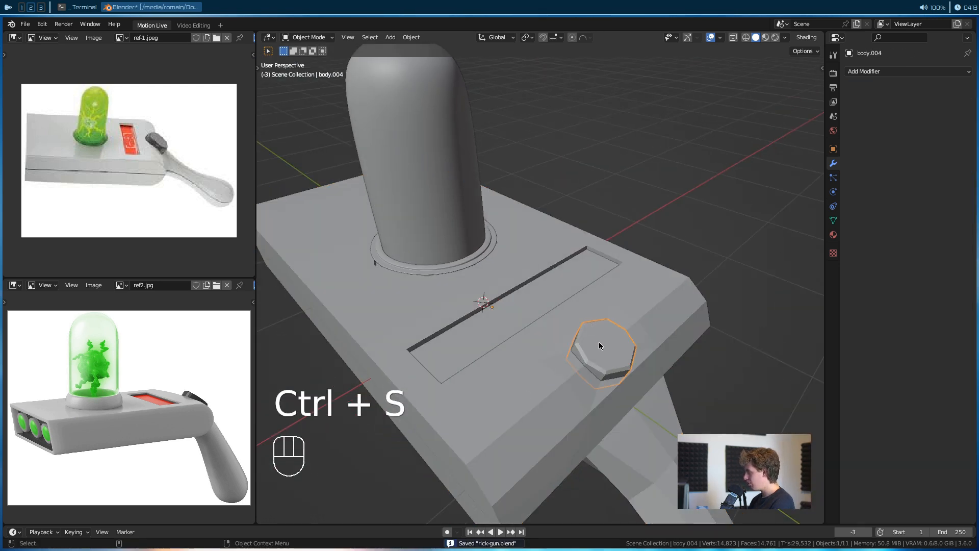
pyautogui.click(908, 71)
pyautogui.click(769, 258)
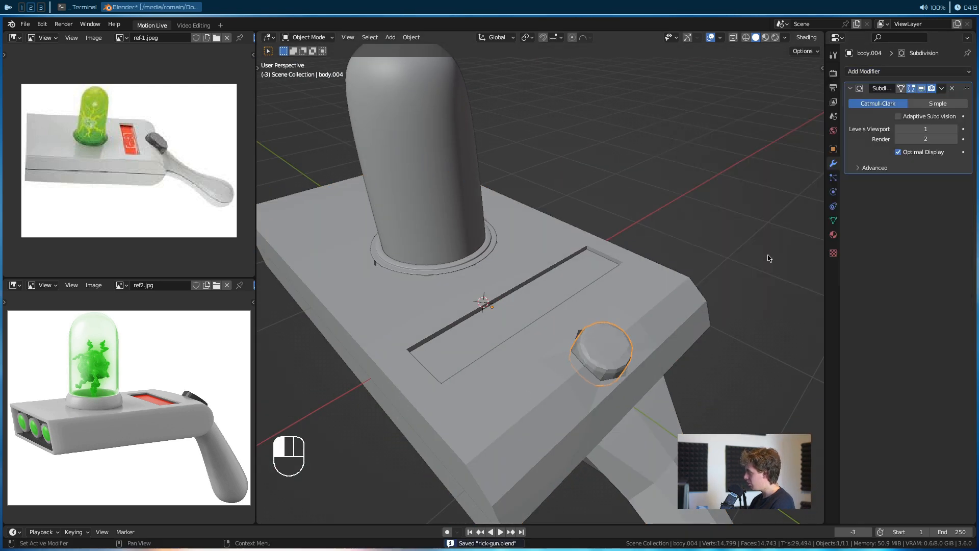
pyautogui.hotkey('ctrl', '3')
pyautogui.keyDown('alt'); pyautogui.moveTo(662, 252); pyautogui.dragTo(529, 368); pyautogui.keyUp('alt')
# Reselect the round button and inspect its subdivided shape where it meets the body
pyautogui.click(529, 367)
pyautogui.keyDown('alt'); pyautogui.moveTo(419, 393); pyautogui.dragTo(500, 397); pyautogui.keyUp('alt')
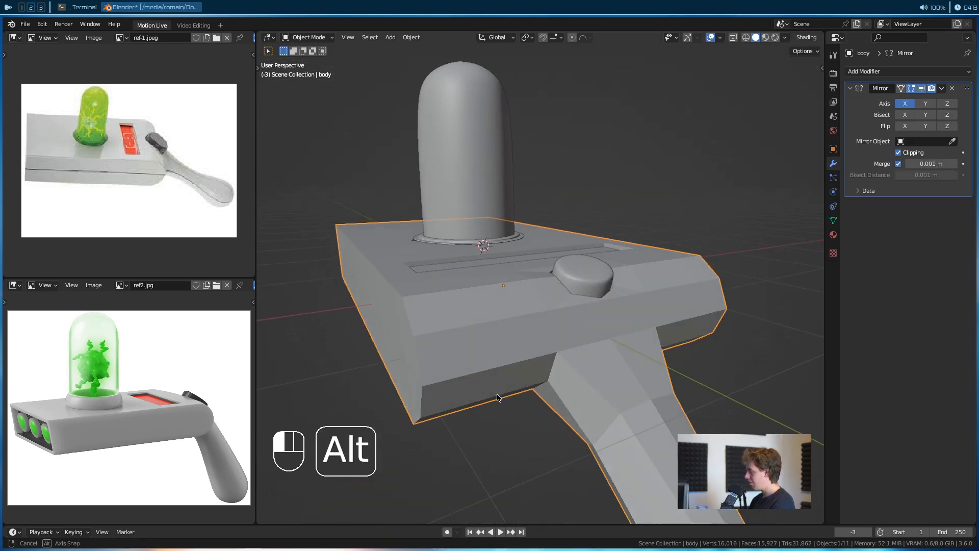
pyautogui.click(585, 275)
pyautogui.press('Tab')
pyautogui.scroll(5, 586, 274)
pyautogui.press('Tab')
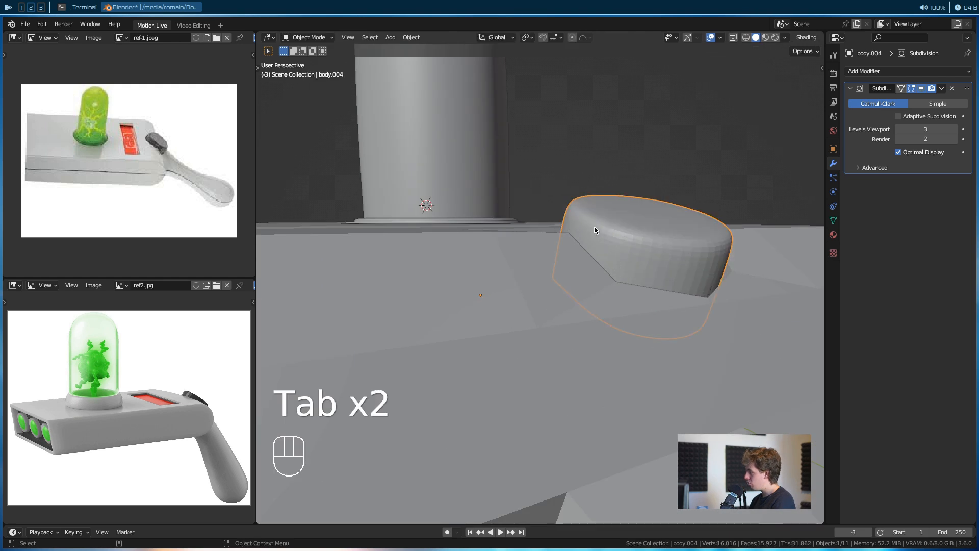
# Try a Bevel modifier placed before the subdivision on the round button, with a 60° angle limit
pyautogui.click(868, 72)
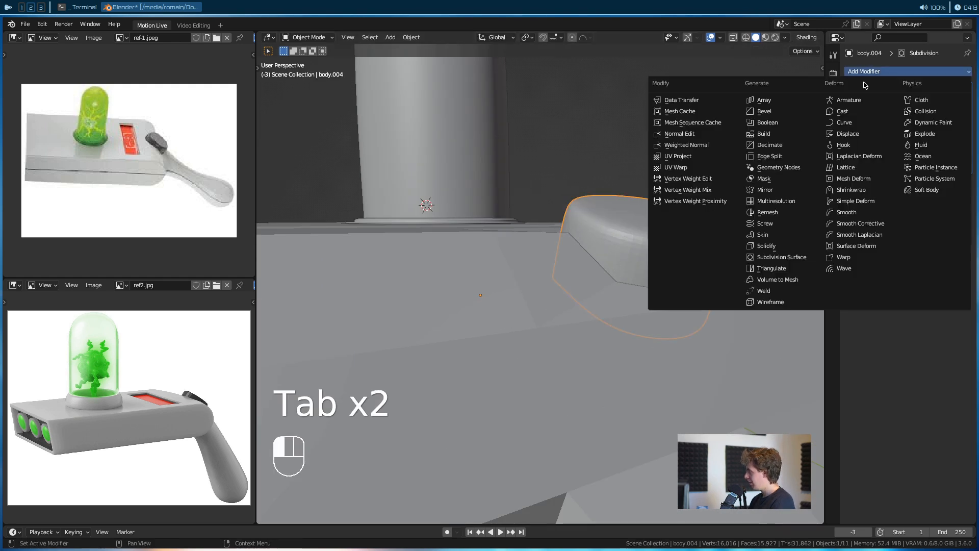
pyautogui.click(793, 111)
pyautogui.moveTo(966, 185); pyautogui.dragTo(965, 75)
pyautogui.doubleClick(925, 171)
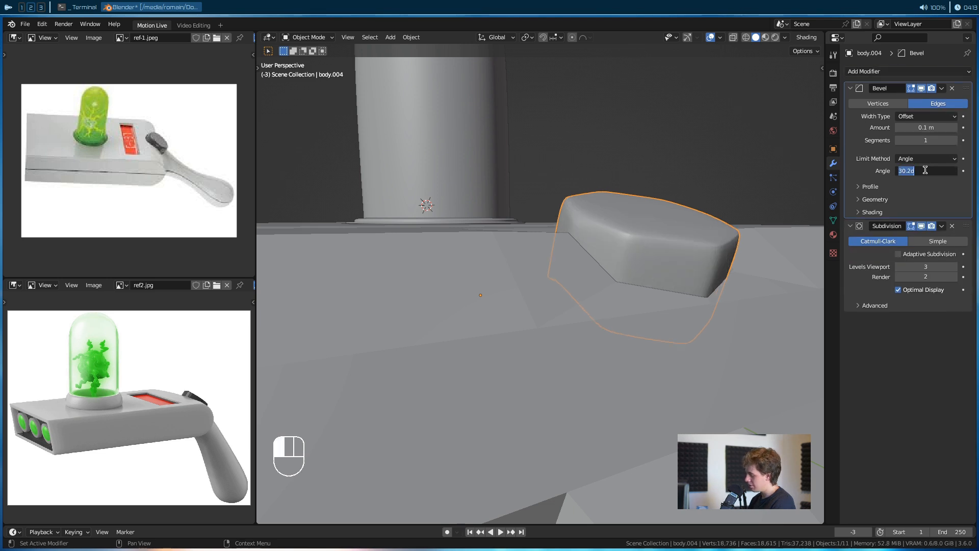
pyautogui.write('60')
pyautogui.press('Return')
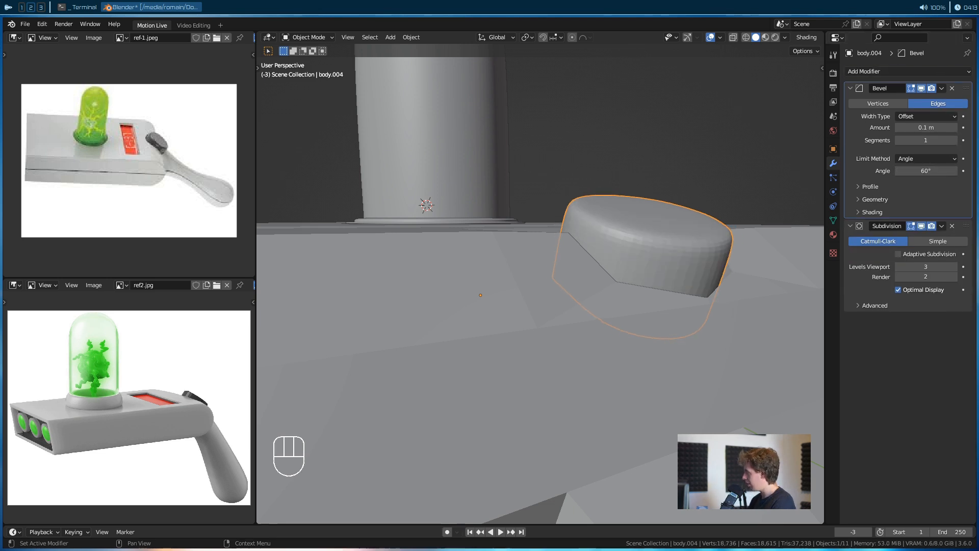
# Try the button's bevel with 2 segments, 0.82 m amount and a 48° angle limit, and remove that modifier
pyautogui.click(955, 141)
pyautogui.moveTo(937, 128)
pyautogui.mouseDown()
pyautogui.moveTo(924, 128)
pyautogui.moveTo(942, 128)
pyautogui.mouseUp()
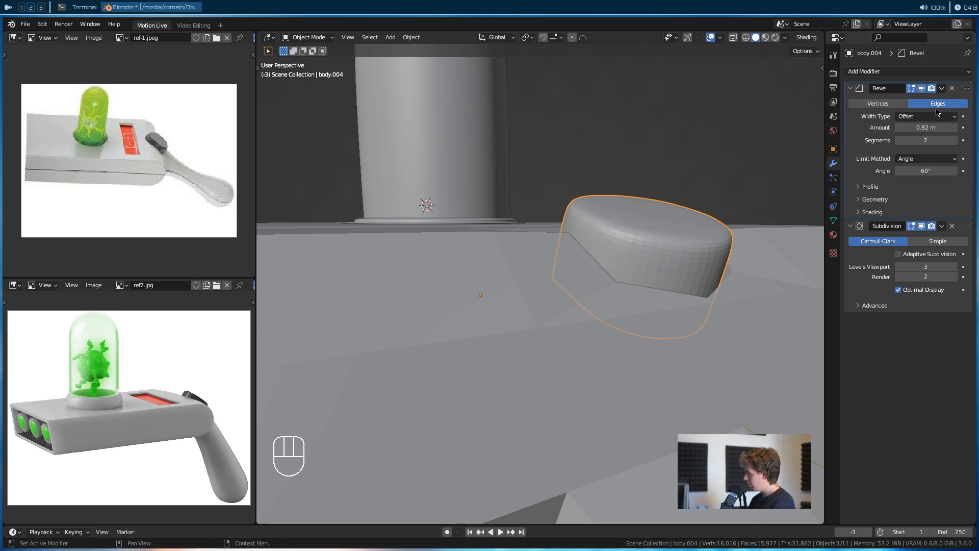
pyautogui.moveTo(935, 170); pyautogui.dragTo(918, 170)
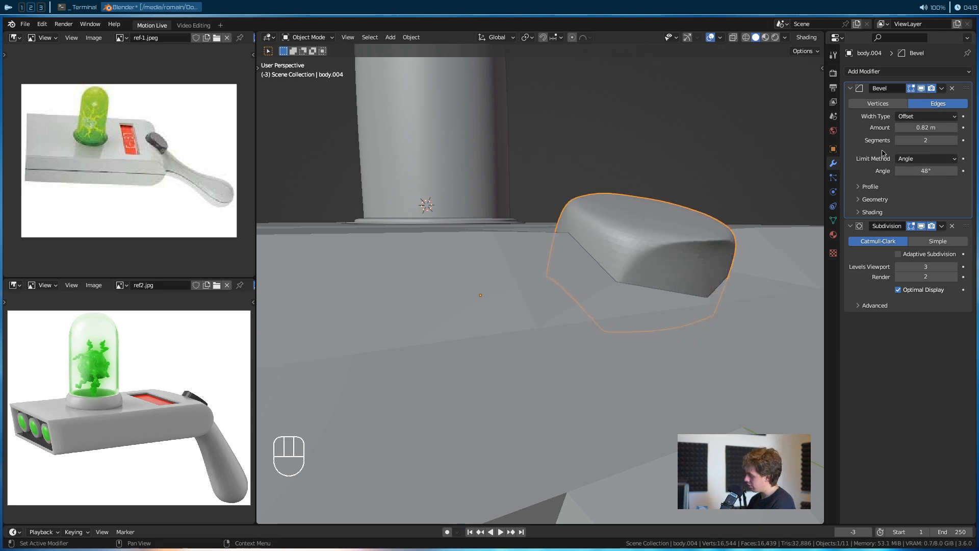
pyautogui.click(953, 88)
# Apply smooth shading to the round button near the handle
pyautogui.scroll(-5, 628, 283)
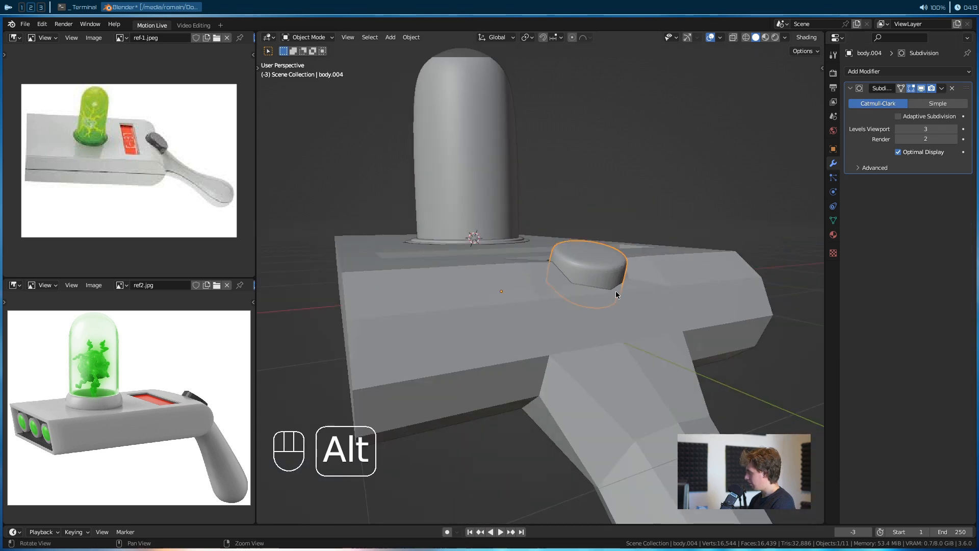
pyautogui.keyDown('alt'); pyautogui.moveTo(616, 291); pyautogui.dragTo(590, 281); pyautogui.keyUp('alt')
pyautogui.rightClick(582, 278)
pyautogui.click(561, 250)
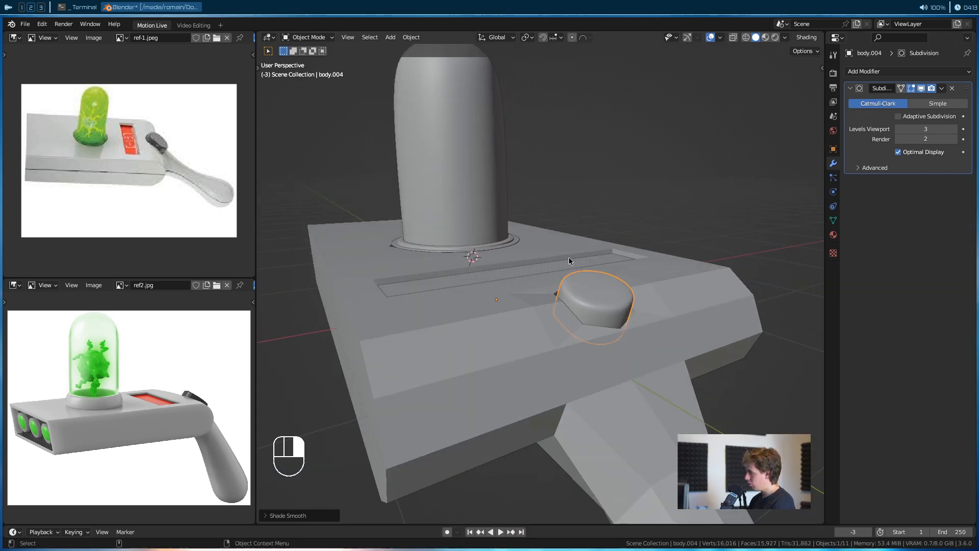
# Select the main body and examine the whole gun from several sides
pyautogui.keyDown('alt'); pyautogui.moveTo(550, 295); pyautogui.dragTo(600, 364); pyautogui.keyUp('alt')
pyautogui.click(572, 326)
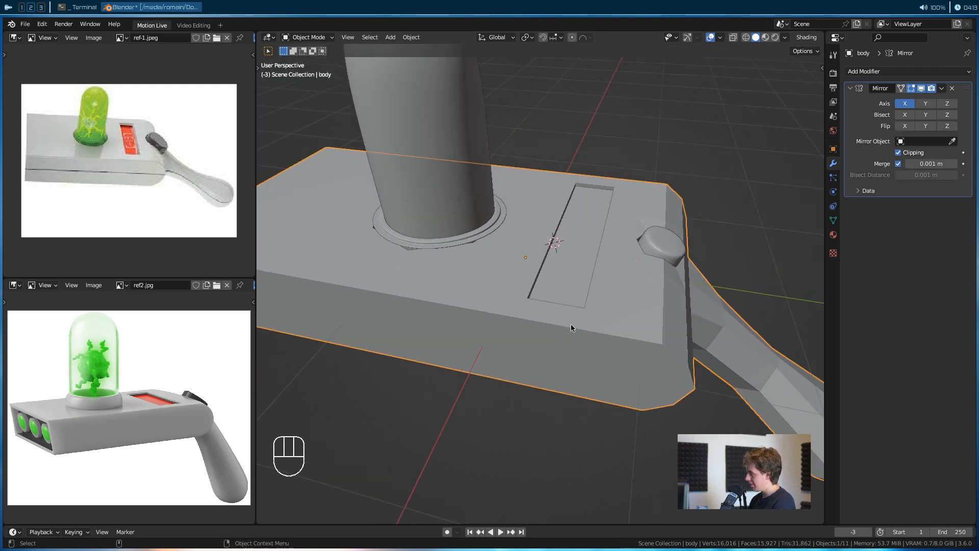
pyautogui.scroll(-5, 459, 316)
pyautogui.keyDown('alt'); pyautogui.moveTo(430, 313); pyautogui.dragTo(570, 253); pyautogui.keyUp('alt')
pyautogui.scroll(4, 474, 338)
pyautogui.scroll(-6, 490, 302)
pyautogui.scroll(5, 519, 353)
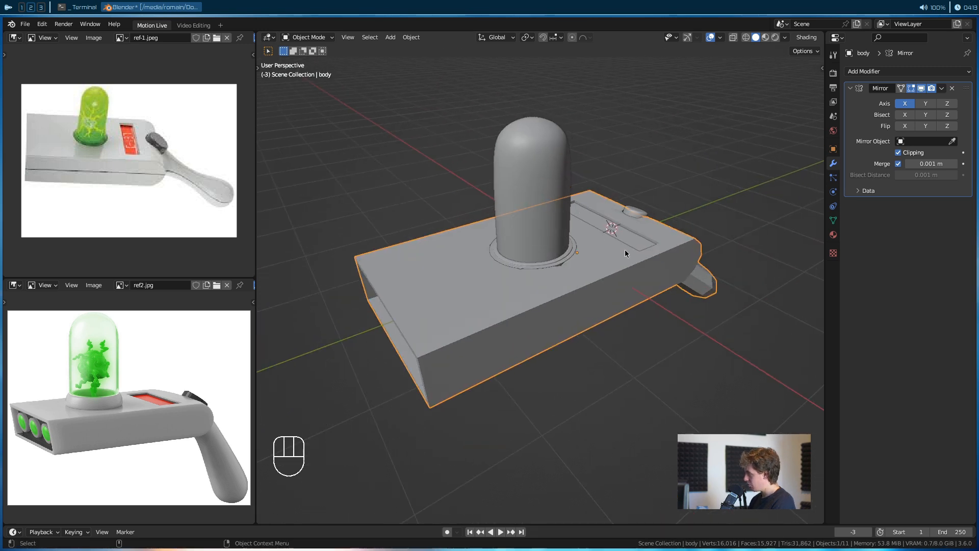
# Add Subdivision Surface modifiers at viewport level 3 to the three front nozzles' rings and lenses, and shade them smooth
pyautogui.scroll(5, 500, 358)
pyautogui.keyDown('alt'); pyautogui.moveTo(472, 369); pyautogui.dragTo(443, 240); pyautogui.keyUp('alt')
pyautogui.scroll(2, 438, 233)
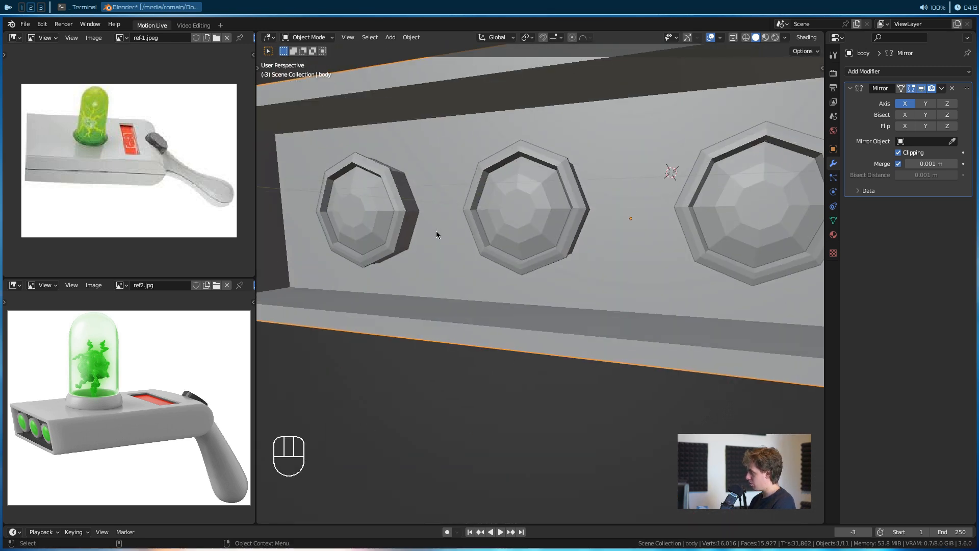
pyautogui.click(389, 229)
pyautogui.keyDown('shift'); pyautogui.click(524, 207); pyautogui.keyUp('shift')
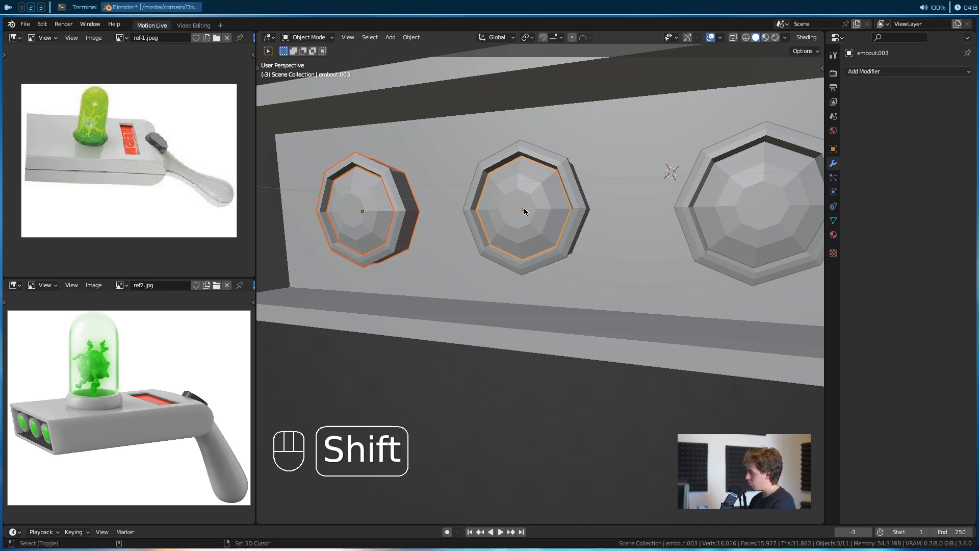
pyautogui.keyDown('shift'); pyautogui.click(713, 184); pyautogui.keyUp('shift')
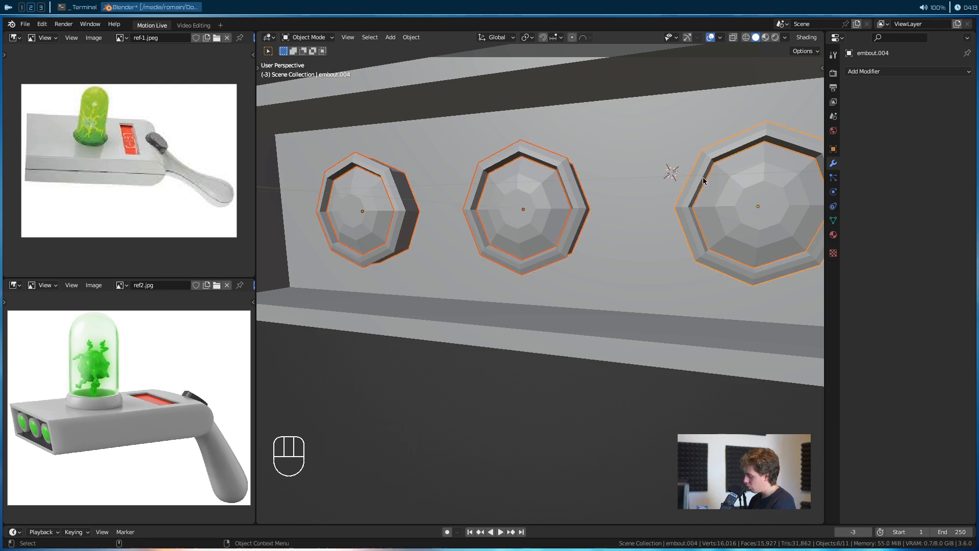
pyautogui.hotkey('ctrl', '3')
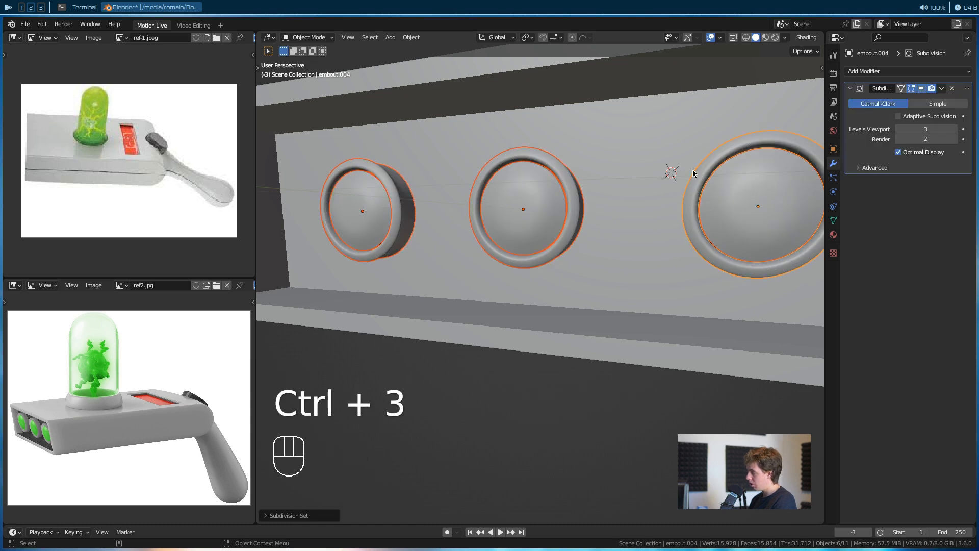
pyautogui.rightClick(485, 287)
pyautogui.click(491, 192)
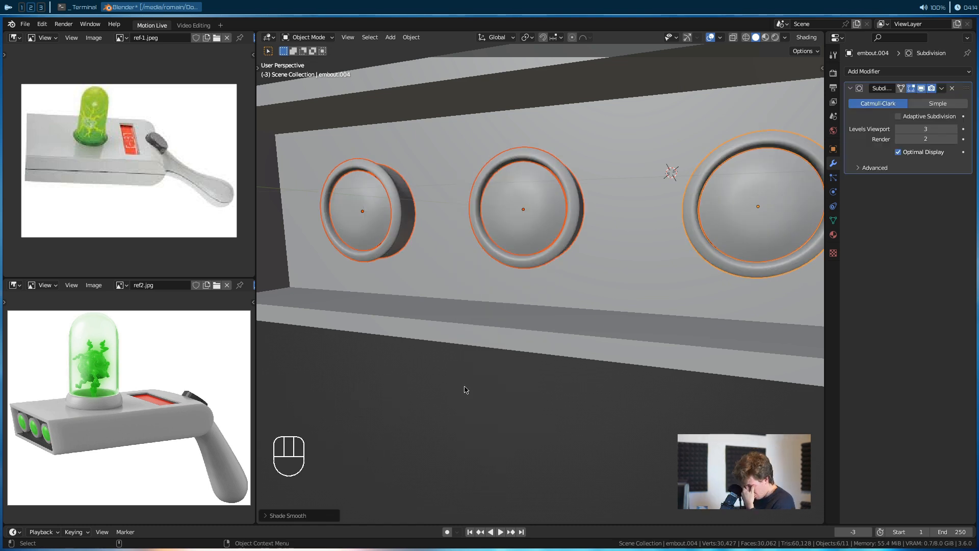
# Select the main body again and save the file
pyautogui.scroll(-6, 465, 390)
pyautogui.click(561, 306)
pyautogui.keyDown('alt'); pyautogui.moveTo(586, 308); pyautogui.dragTo(514, 354); pyautogui.keyUp('alt')
pyautogui.hotkey('ctrl', 's')
# Isolate the main body in local view and add a Subdivision Surface modifier at viewport level 3
pyautogui.scroll(-2, 455, 351)
pyautogui.scroll(3, 544, 402)
pyautogui.press('/')
pyautogui.scroll(2, 497, 356)
pyautogui.scroll(3, 497, 356)
pyautogui.scroll(-3, 512, 349)
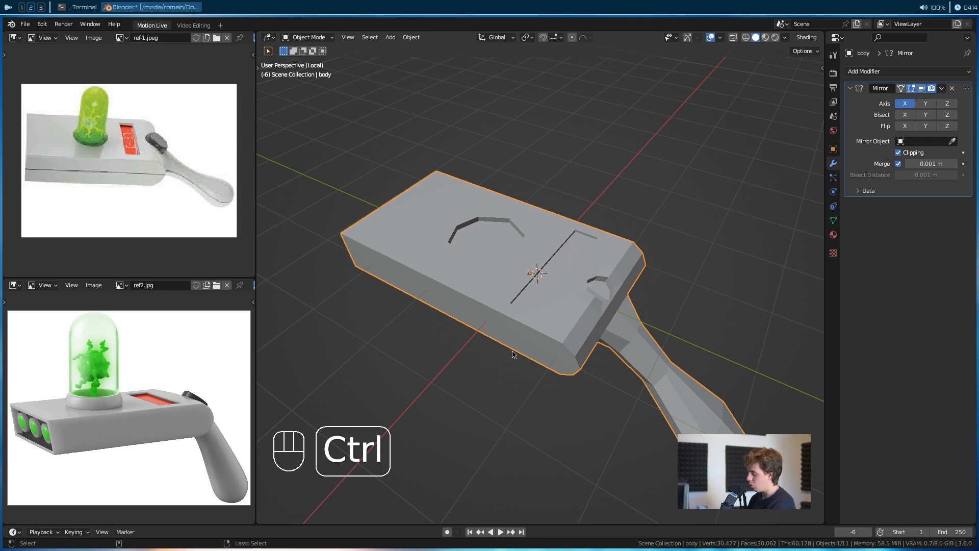
pyautogui.hotkey('ctrl', '3')
pyautogui.keyDown('alt'); pyautogui.moveTo(551, 354); pyautogui.dragTo(618, 267); pyautogui.keyUp('alt')
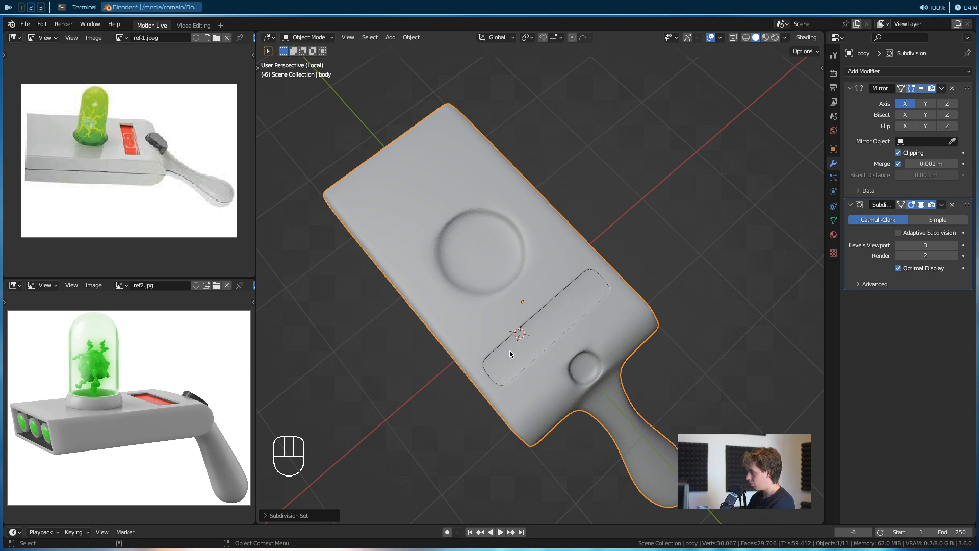
# Delete the face that closes the bottom of the round dome recess on top of the body
pyautogui.scroll(7, 510, 352)
pyautogui.scroll(-5, 580, 367)
pyautogui.keyDown('alt'); pyautogui.keyDown('shift'); pyautogui.moveTo(449, 309); pyautogui.dragTo(592, 350); pyautogui.keyUp('shift'); pyautogui.keyUp('alt')
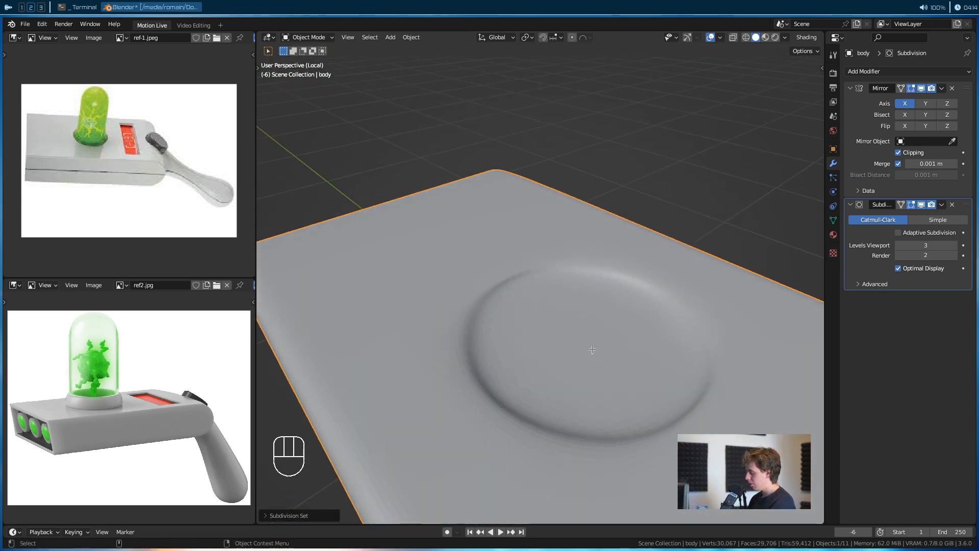
pyautogui.press('Tab')
pyautogui.press('3')
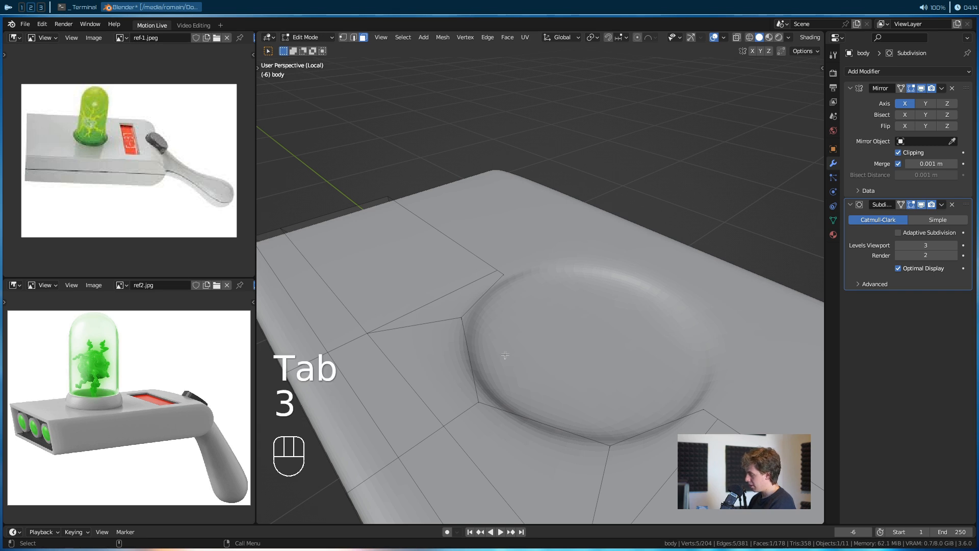
pyautogui.press('z')
pyautogui.press('z')
pyautogui.press('x')
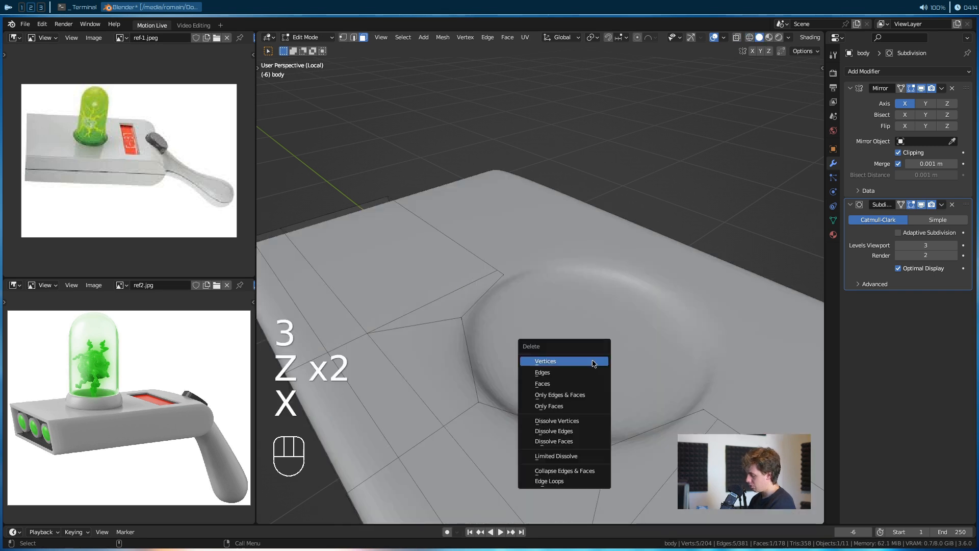
pyautogui.click(529, 392)
pyautogui.keyDown('alt'); pyautogui.moveTo(528, 394); pyautogui.dragTo(466, 384, button='middle'); pyautogui.keyUp('alt')
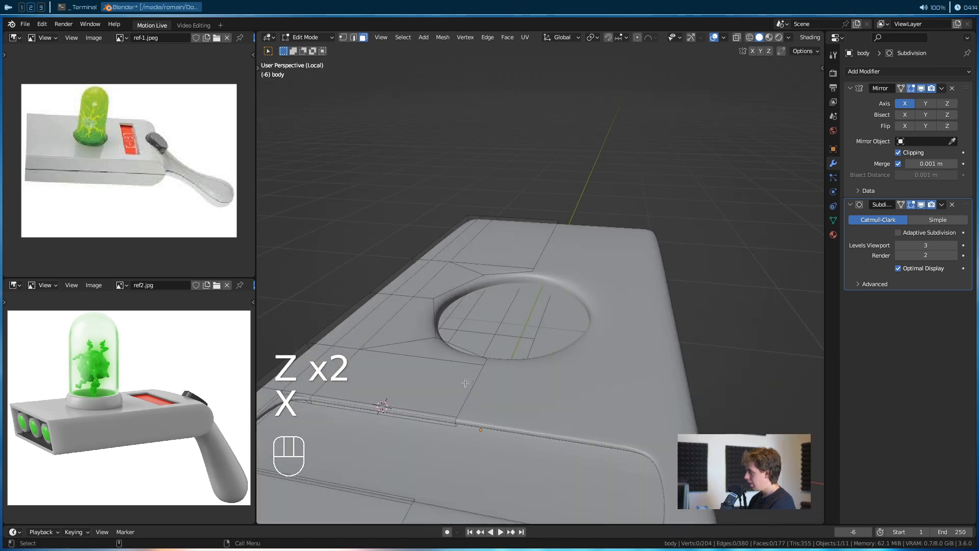
# Add a Bevel modifier to the body and place it between the Mirror and Subdivision modifiers
pyautogui.keyDown('alt'); pyautogui.moveTo(635, 389); pyautogui.dragTo(667, 304, button='middle'); pyautogui.keyUp('alt')
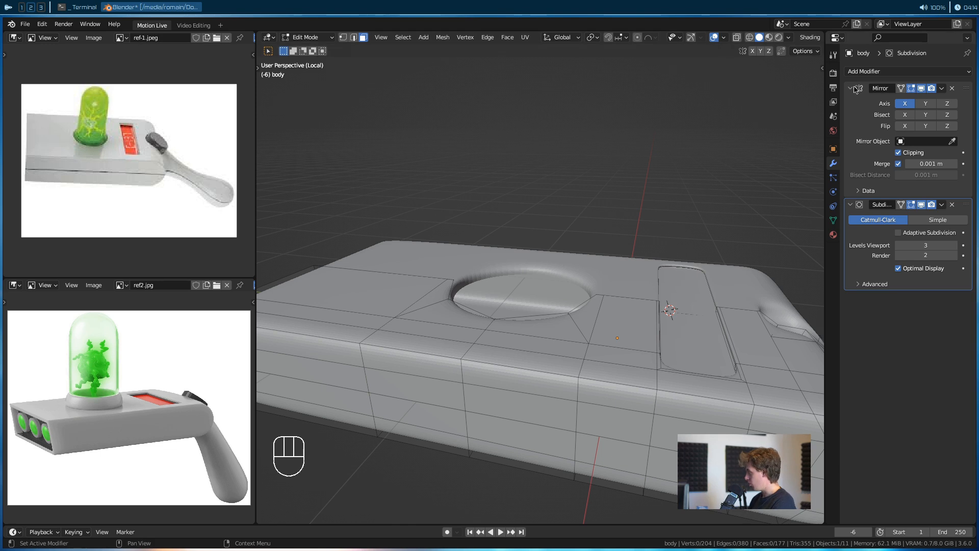
pyautogui.click(914, 90)
pyautogui.click(922, 78)
pyautogui.click(809, 114)
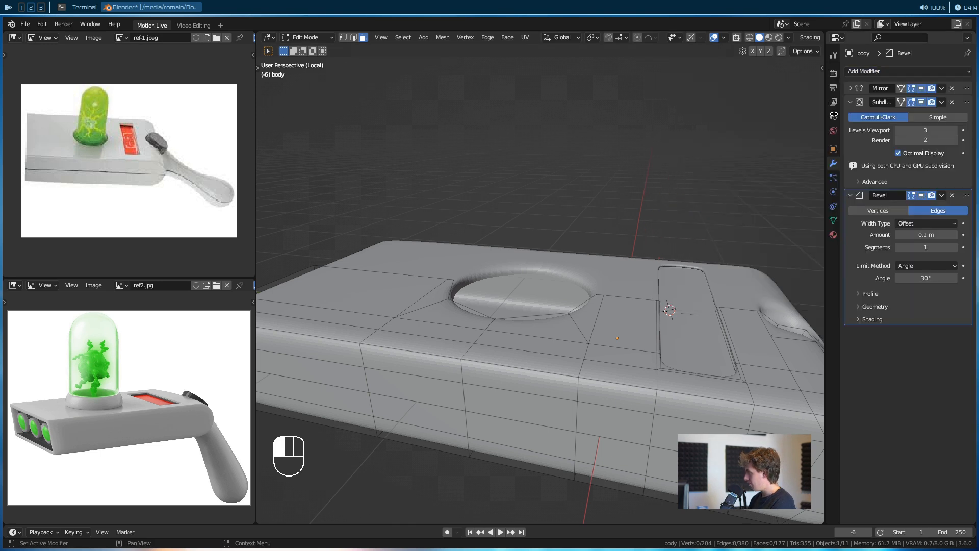
pyautogui.moveTo(967, 195); pyautogui.dragTo(964, 94)
pyautogui.moveTo(587, 306); pyautogui.dragTo(566, 301, button='middle')
pyautogui.scroll(3, 566, 301)
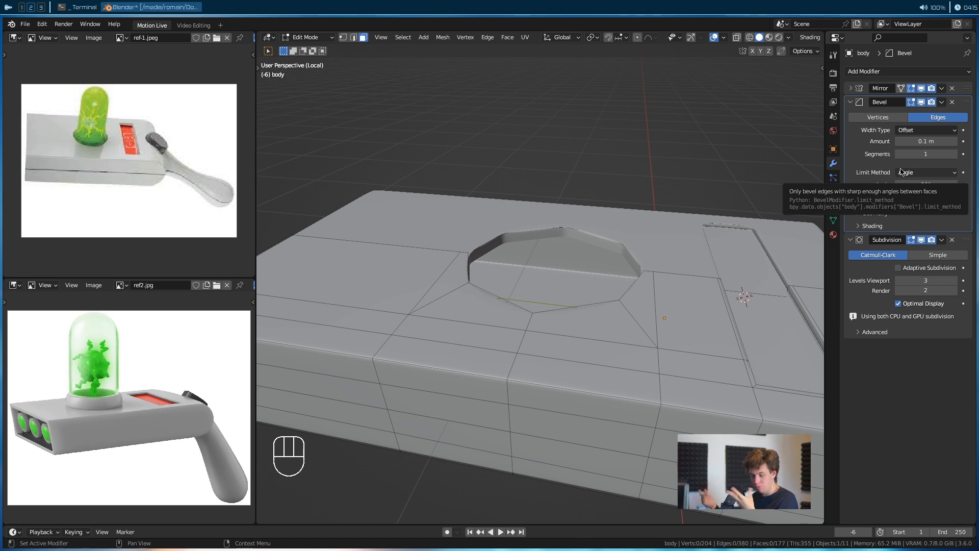
# Set the body's bevel to 2 segments and its limit method to Weight
pyautogui.click(950, 153)
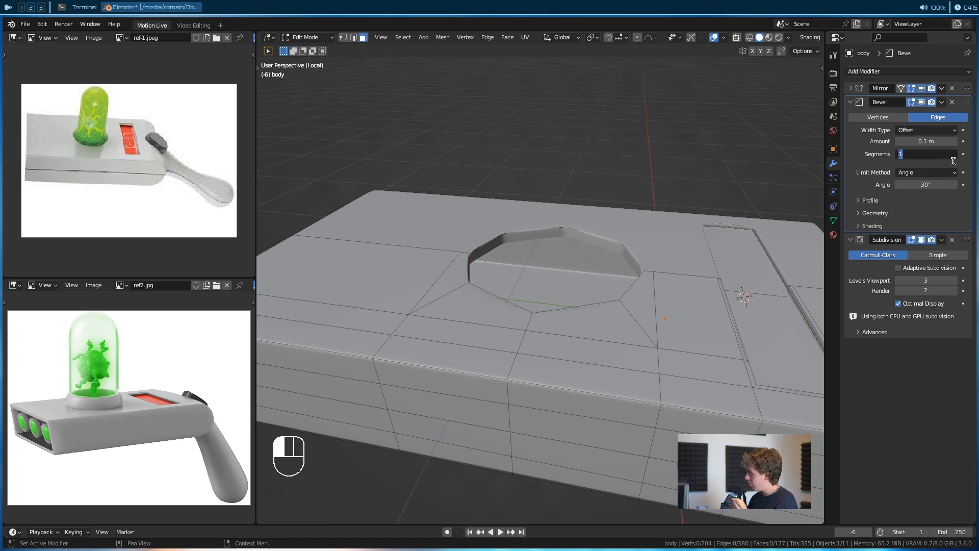
pyautogui.click(952, 160)
pyautogui.click(954, 155)
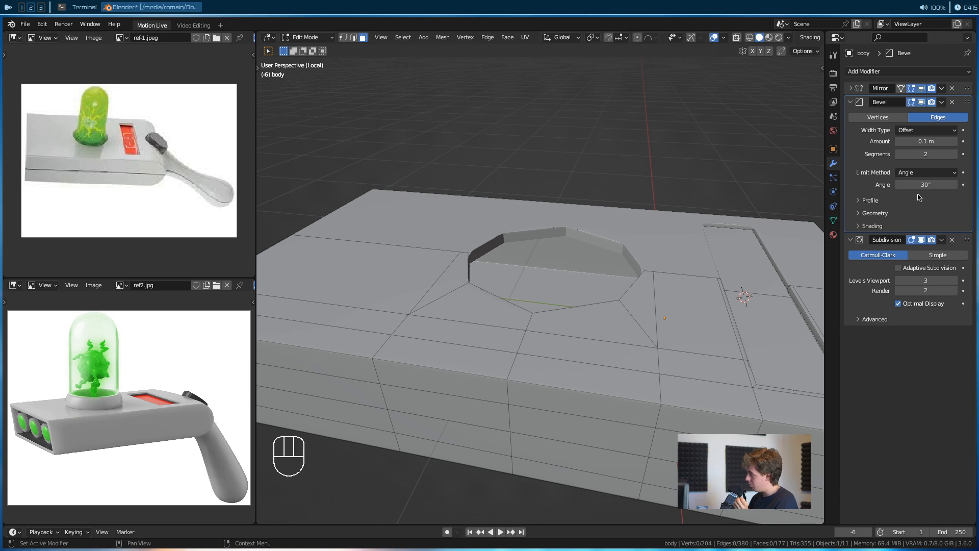
pyautogui.click(920, 174)
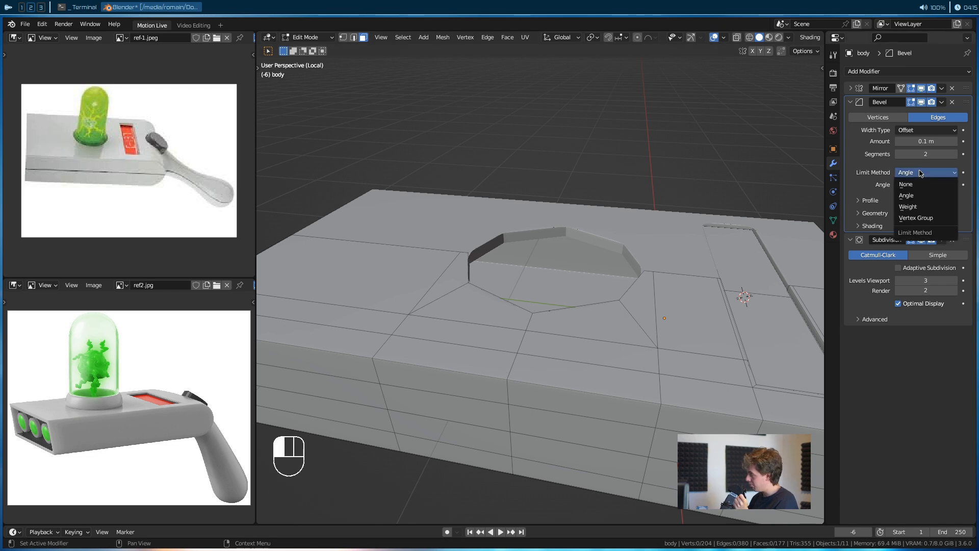
pyautogui.click(917, 207)
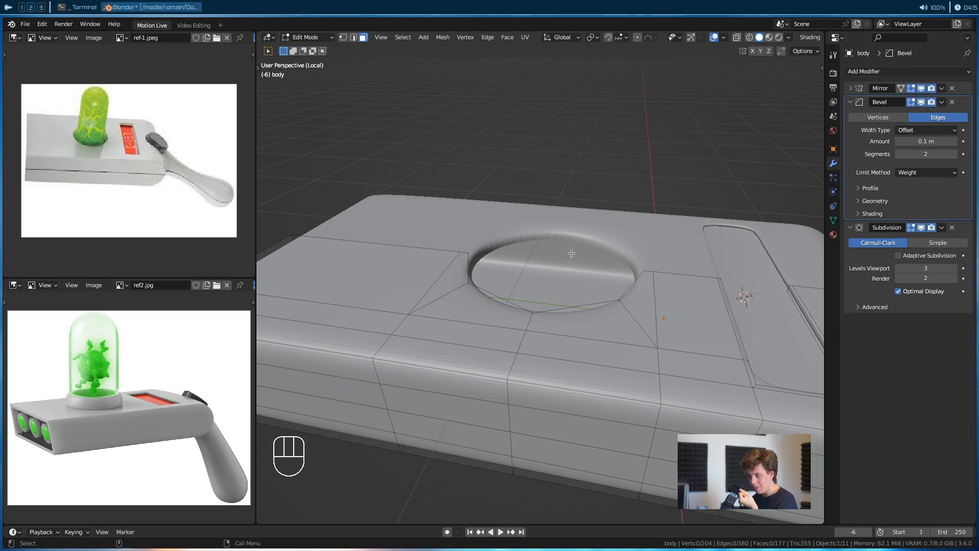
# Give the upper rim edges of the round dome recess an edge bevel weight of 1
pyautogui.scroll(3, 572, 254)
pyautogui.keyDown('alt'); pyautogui.moveTo(572, 254); pyautogui.dragTo(515, 269); pyautogui.keyUp('alt')
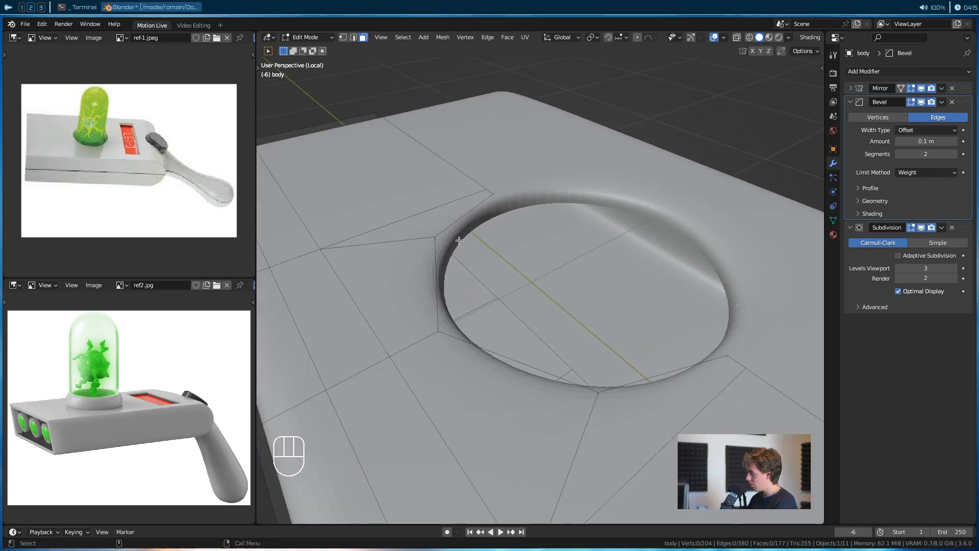
pyautogui.press('2')
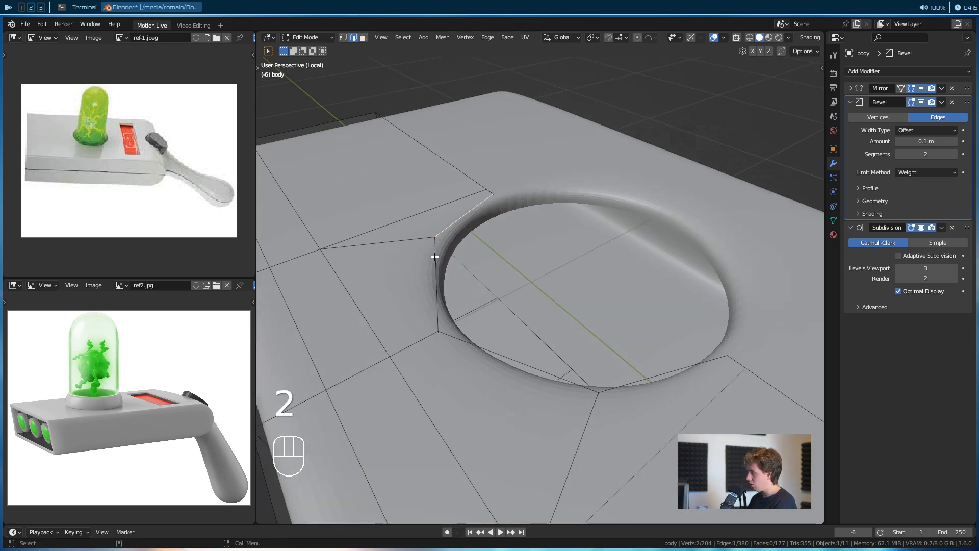
pyautogui.keyDown('shift'); pyautogui.click(471, 357); pyautogui.keyUp('shift')
pyautogui.keyDown('shift'); pyautogui.click(638, 381); pyautogui.keyUp('shift')
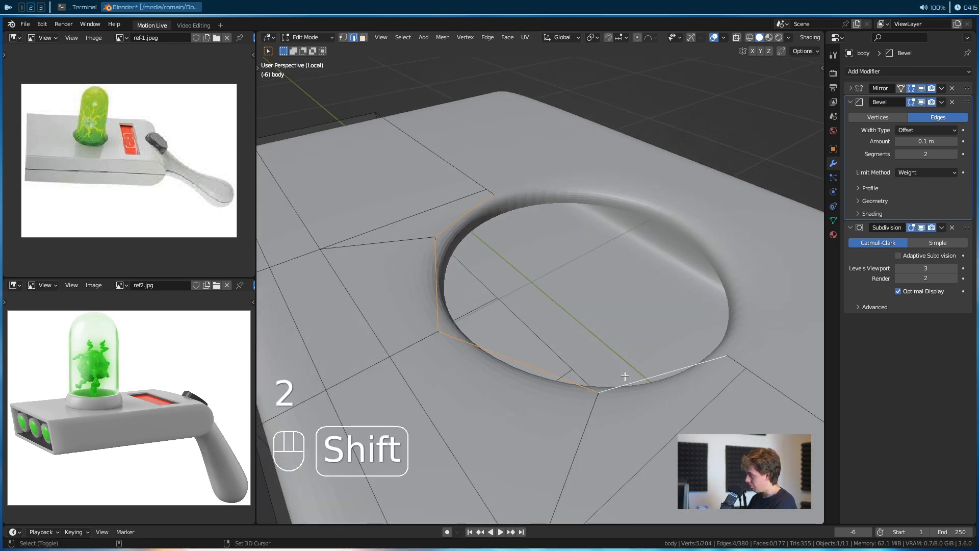
pyautogui.keyDown('alt'); pyautogui.moveTo(637, 381); pyautogui.dragTo(430, 298); pyautogui.keyUp('alt')
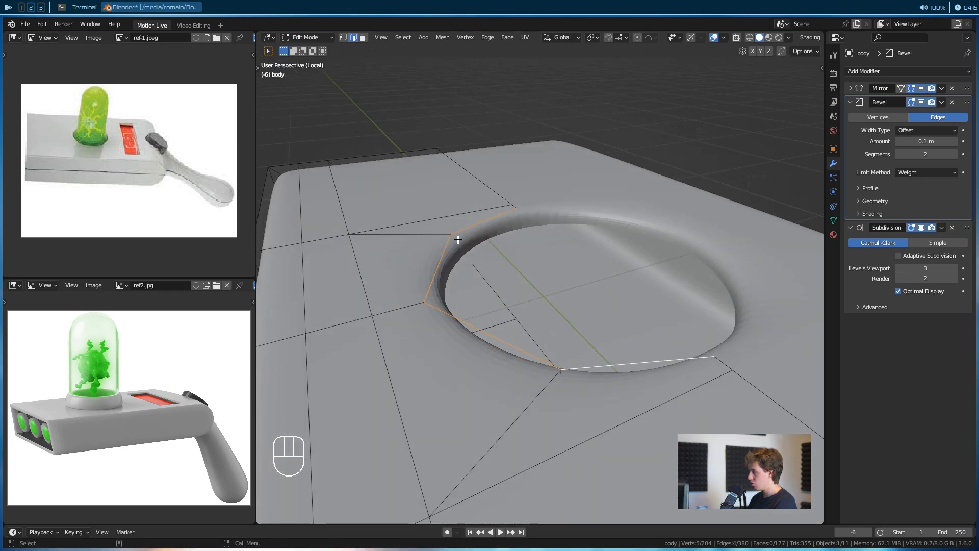
pyautogui.hotkey('ctrl', 'e')
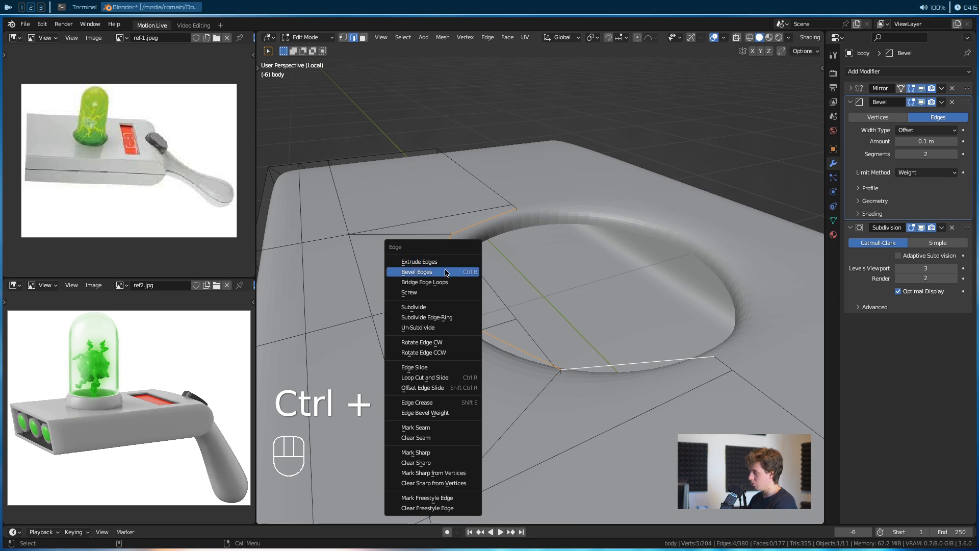
pyautogui.click(427, 413)
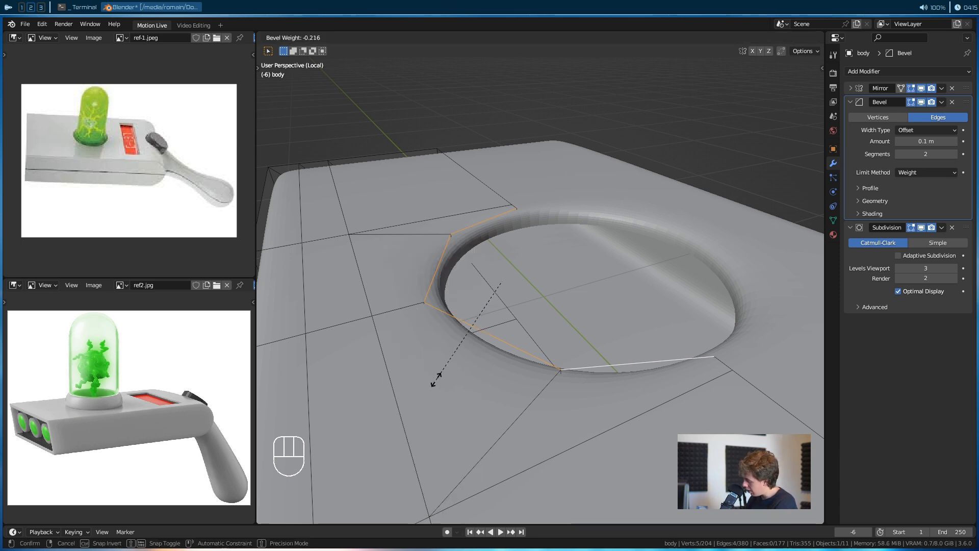
pyautogui.write('1')
pyautogui.press('Return')
# Check the recess rim in Object Mode and Edit Mode, and compare it with the bevel's viewport display off and on
pyautogui.keyDown('alt'); pyautogui.moveTo(468, 334); pyautogui.dragTo(419, 299); pyautogui.keyUp('alt')
pyautogui.press('Tab')
pyautogui.press('Tab')
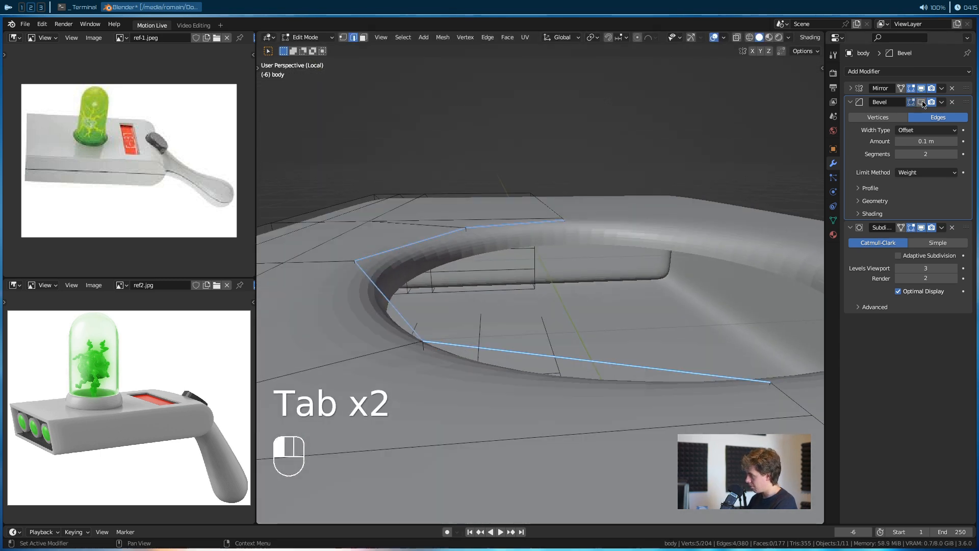
pyautogui.click(923, 104)
pyautogui.click(923, 104)
pyautogui.scroll(-3, 567, 304)
pyautogui.keyDown('alt'); pyautogui.moveTo(567, 303); pyautogui.dragTo(527, 314); pyautogui.keyUp('alt')
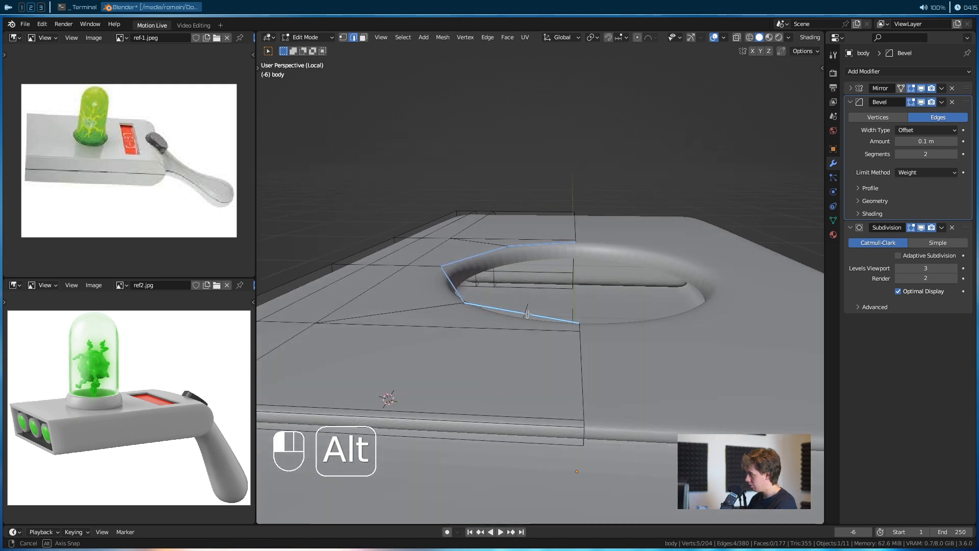
# Compare the round dome recess rim with the bevel's viewport display switched off and on
pyautogui.click(922, 104)
pyautogui.click(923, 104)
pyautogui.click(922, 104)
pyautogui.click(922, 104)
pyautogui.click(922, 104)
pyautogui.click(922, 104)
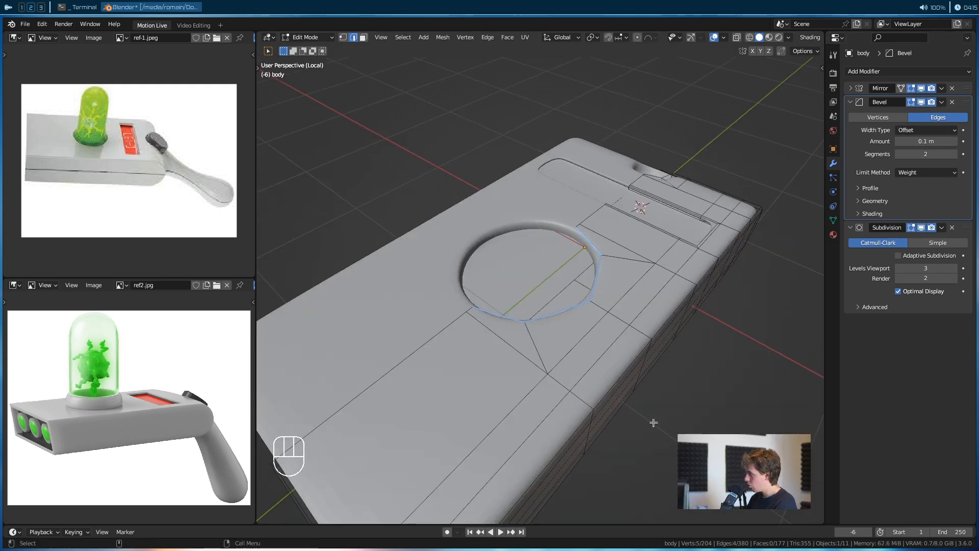
# Select the outer and inner edge paths around the body's open front end and give them an edge bevel weight
pyautogui.keyDown('alt'); pyautogui.moveTo(653, 422); pyautogui.dragTo(485, 374); pyautogui.keyUp('alt')
pyautogui.keyDown('alt'); pyautogui.moveTo(485, 375); pyautogui.dragTo(449, 429, button='middle'); pyautogui.keyUp('alt')
pyautogui.keyDown('alt'); pyautogui.moveTo(449, 429); pyautogui.dragTo(617, 393); pyautogui.keyUp('alt')
pyautogui.scroll(-2, 614, 306)
pyautogui.keyDown('alt'); pyautogui.moveTo(546, 241); pyautogui.dragTo(525, 209); pyautogui.keyUp('alt')
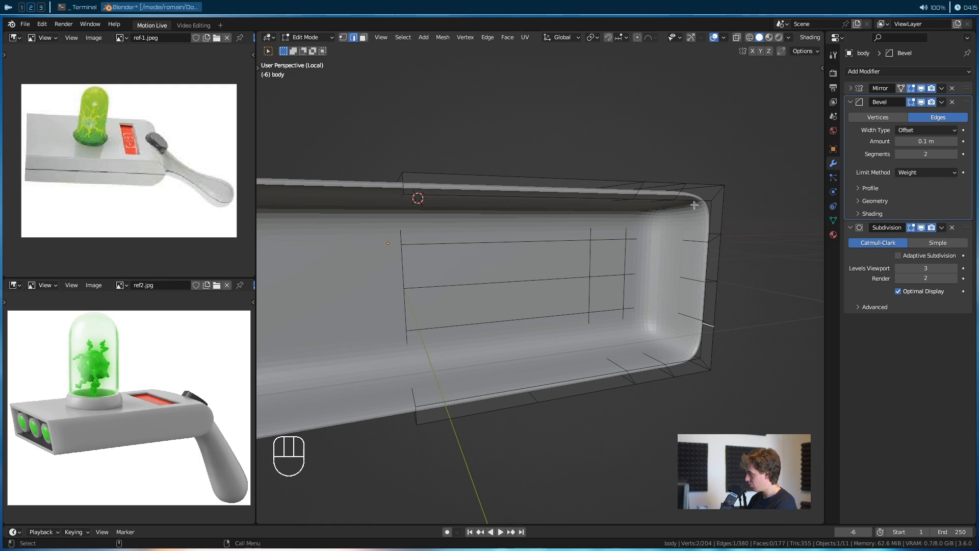
pyautogui.keyDown('ctrl'); pyautogui.click(713, 359); pyautogui.keyUp('ctrl')
pyautogui.keyDown('ctrl'); pyautogui.click(445, 419); pyautogui.keyUp('ctrl')
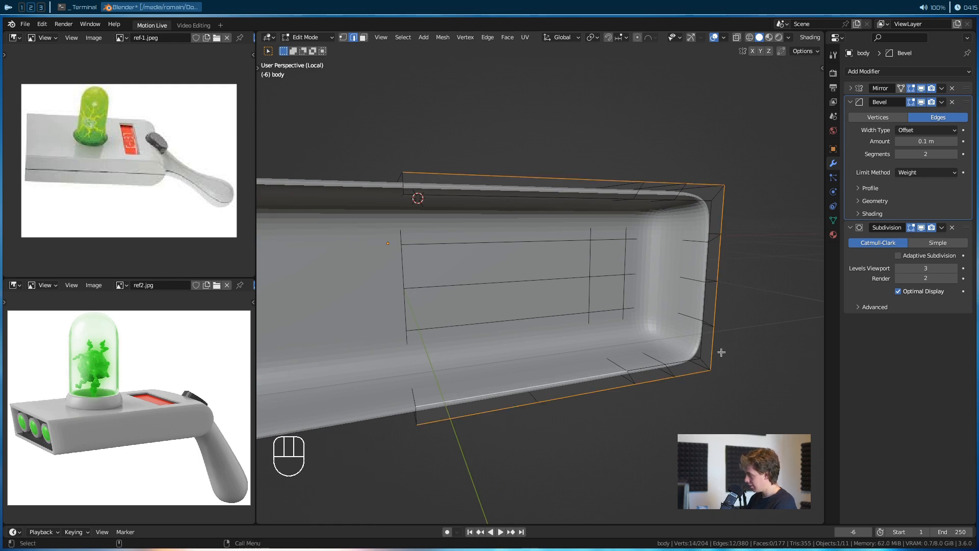
pyautogui.keyDown('ctrl'); pyautogui.click(570, 194); pyautogui.keyUp('ctrl')
pyautogui.hotkey('ctrl', 'e')
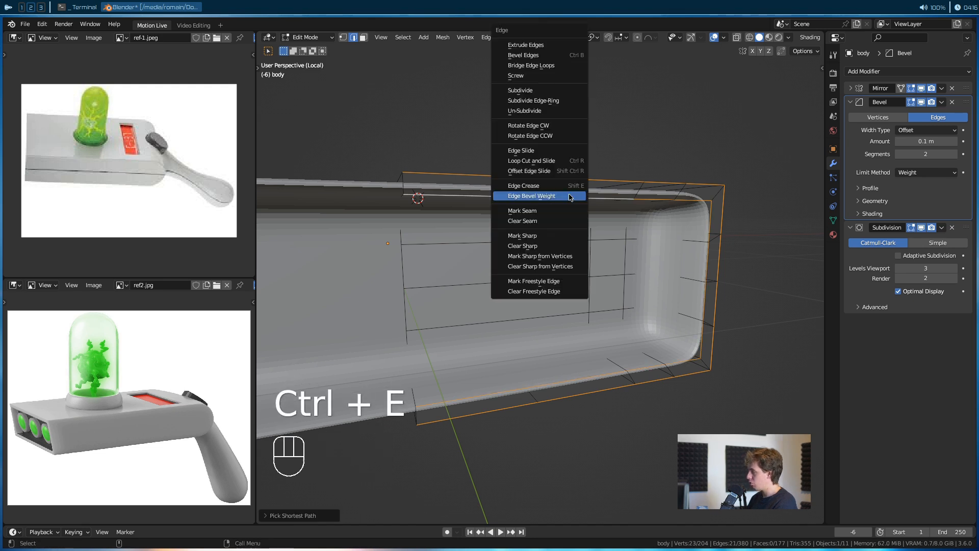
pyautogui.click(570, 194)
pyautogui.click(569, 195)
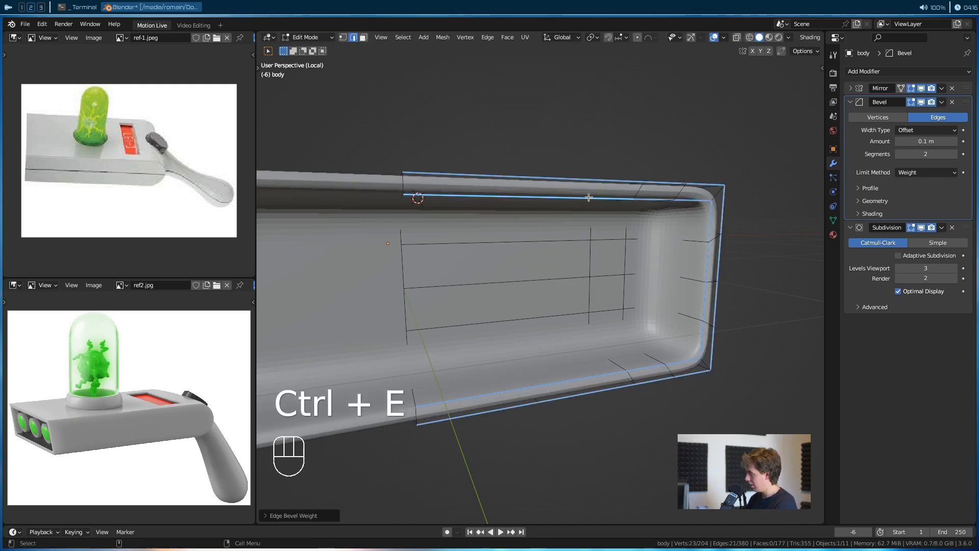
pyautogui.click(732, 303)
# Set the body's bevel amount to 0.01 m
pyautogui.keyDown('shift'); pyautogui.moveTo(926, 142); pyautogui.dragTo(898, 141); pyautogui.keyUp('shift')
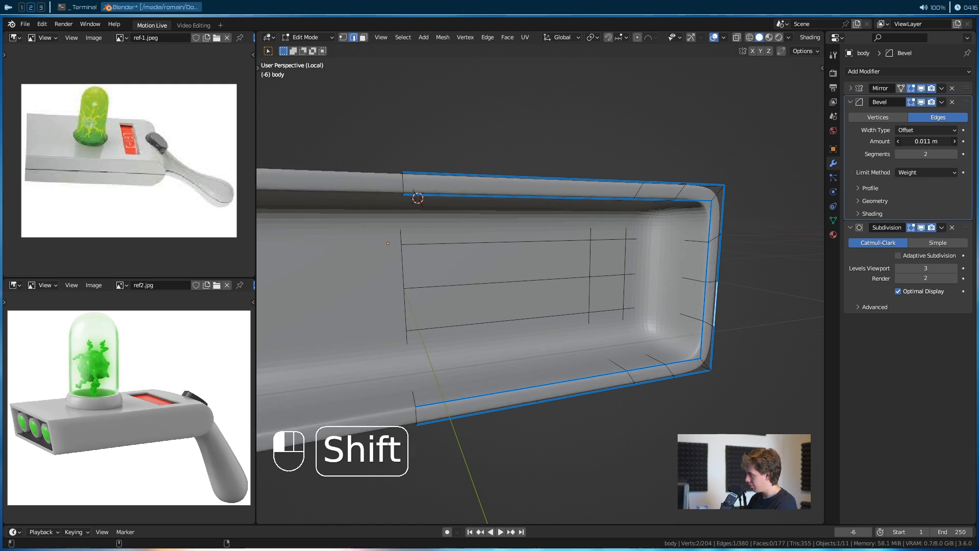
pyautogui.keyDown('shift'); pyautogui.moveTo(927, 142); pyautogui.dragTo(923, 141); pyautogui.keyUp('shift')
pyautogui.scroll(-3, 689, 267)
pyautogui.keyDown('alt'); pyautogui.moveTo(689, 267); pyautogui.dragTo(666, 277); pyautogui.keyUp('alt')
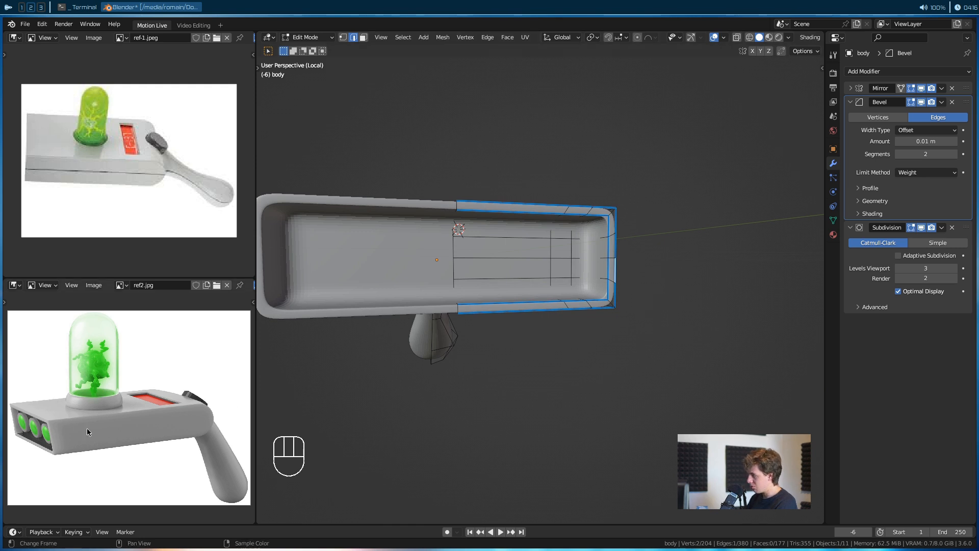
# Try to select the corner edges of the rectangular screen recess in wireframe display
pyautogui.keyDown('alt'); pyautogui.moveTo(600, 239); pyautogui.dragTo(406, 148); pyautogui.keyUp('alt')
pyautogui.scroll(-4, 503, 327)
pyautogui.scroll(4, 550, 332)
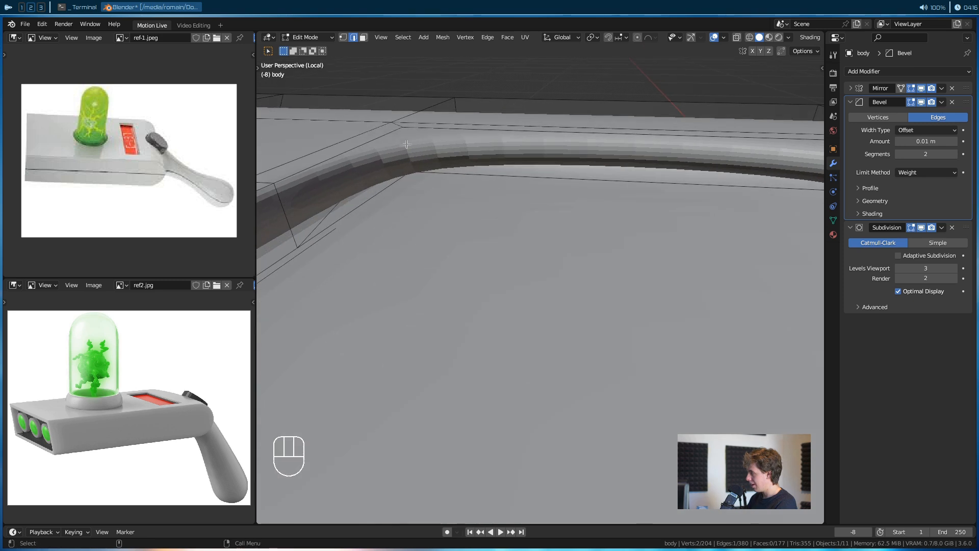
pyautogui.press('z')
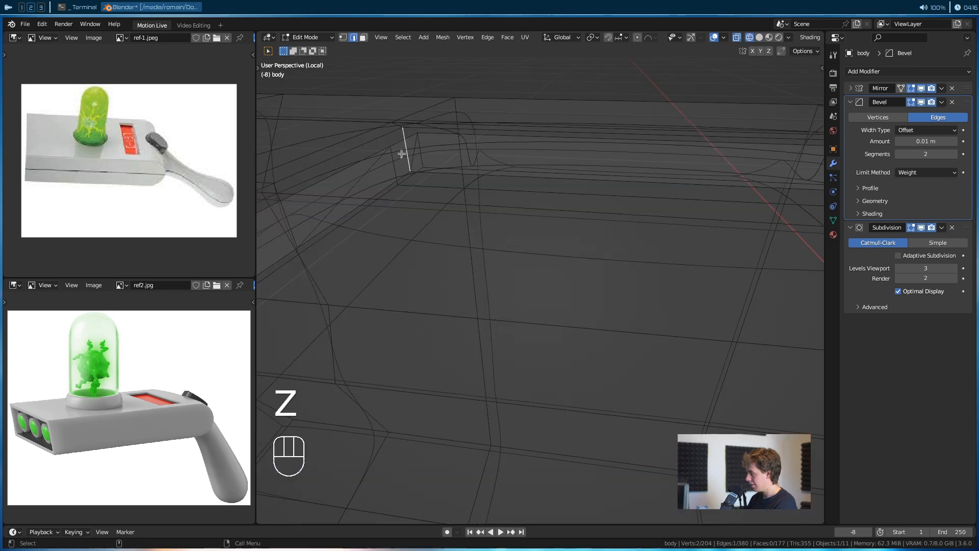
pyautogui.keyDown('alt'); pyautogui.moveTo(454, 186); pyautogui.dragTo(516, 274); pyautogui.keyUp('alt')
pyautogui.hotkey('ctrl', 'z')
pyautogui.keyDown('shift'); pyautogui.click(482, 279); pyautogui.keyUp('shift')
pyautogui.hotkey('ctrl', 'z')
pyautogui.keyDown('shift'); pyautogui.click(477, 275); pyautogui.keyUp('shift')
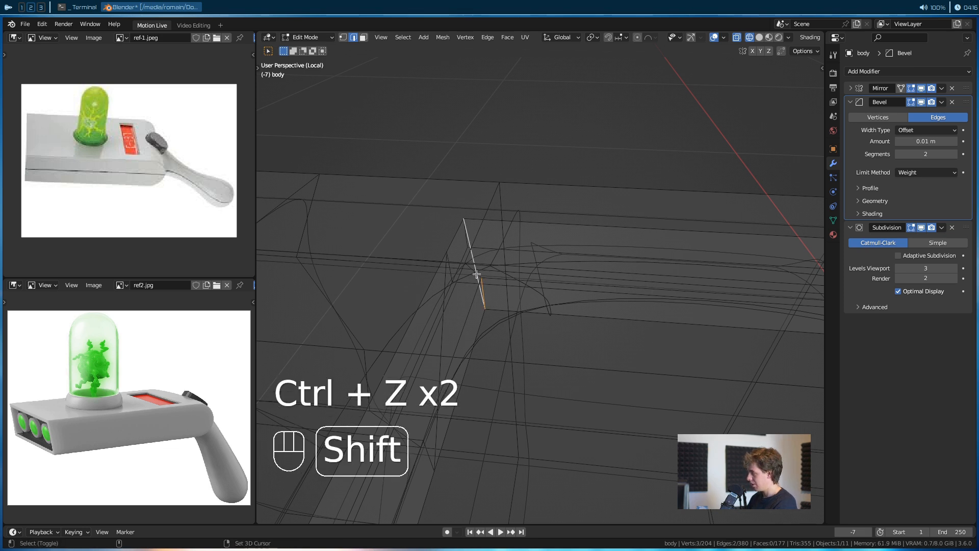
pyautogui.press('z')
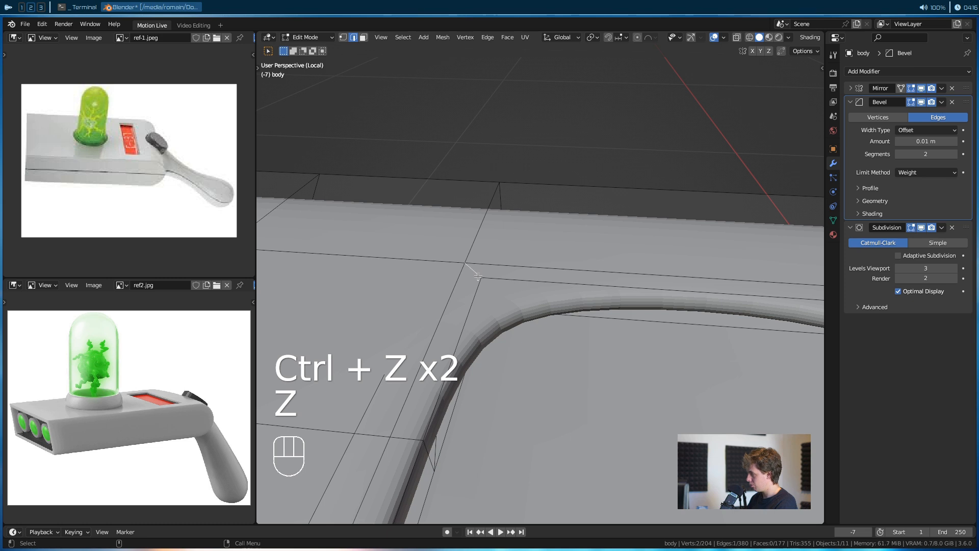
# Hide the subdivision in the viewport and select the corner edges of the rectangular screen recess on both of its inner corners
pyautogui.click(922, 227)
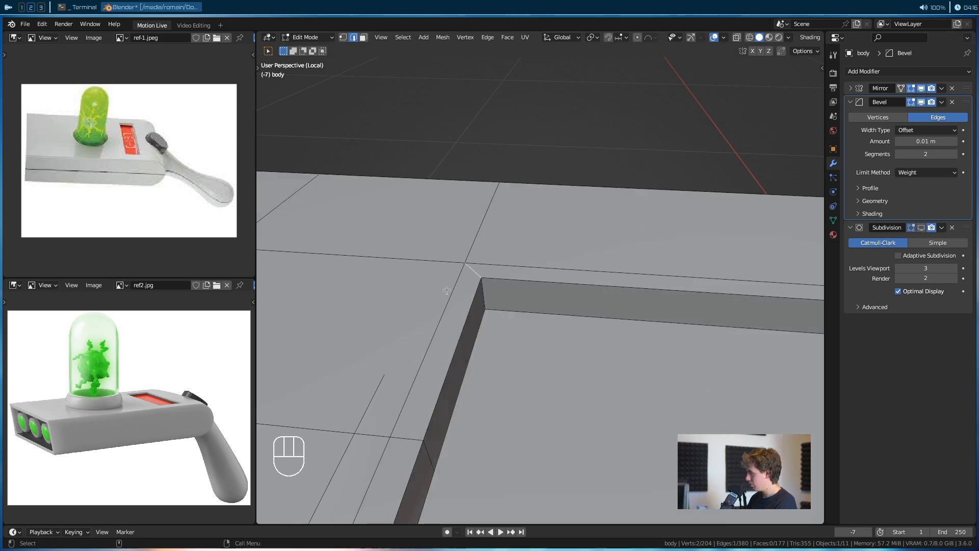
pyautogui.keyDown('alt'); pyautogui.middleClick(437, 307); pyautogui.keyUp('alt')
pyautogui.keyDown('alt'); pyautogui.moveTo(436, 307); pyautogui.dragTo(515, 309); pyautogui.keyUp('alt')
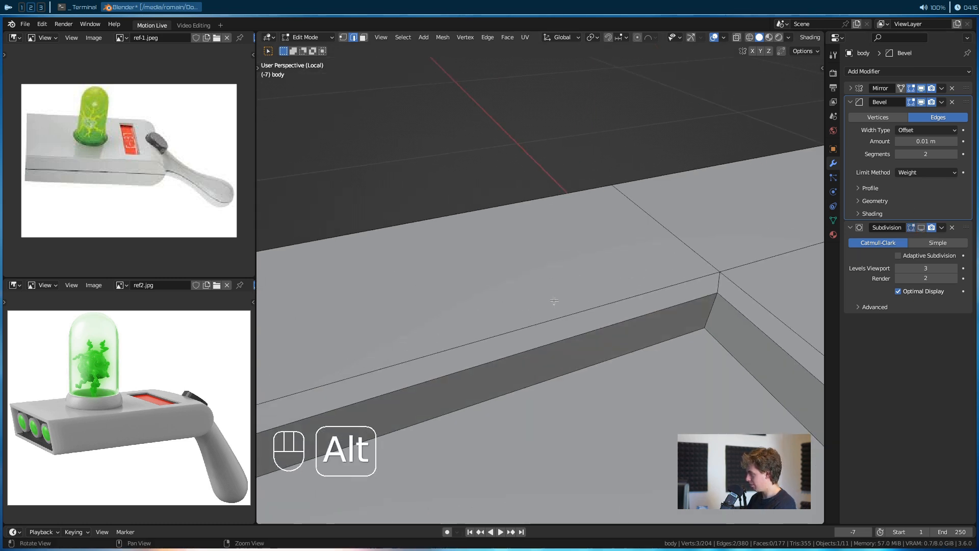
pyautogui.keyDown('shift'); pyautogui.click(718, 288); pyautogui.keyUp('shift')
pyautogui.keyDown('alt'); pyautogui.moveTo(719, 289); pyautogui.dragTo(579, 236); pyautogui.keyUp('alt')
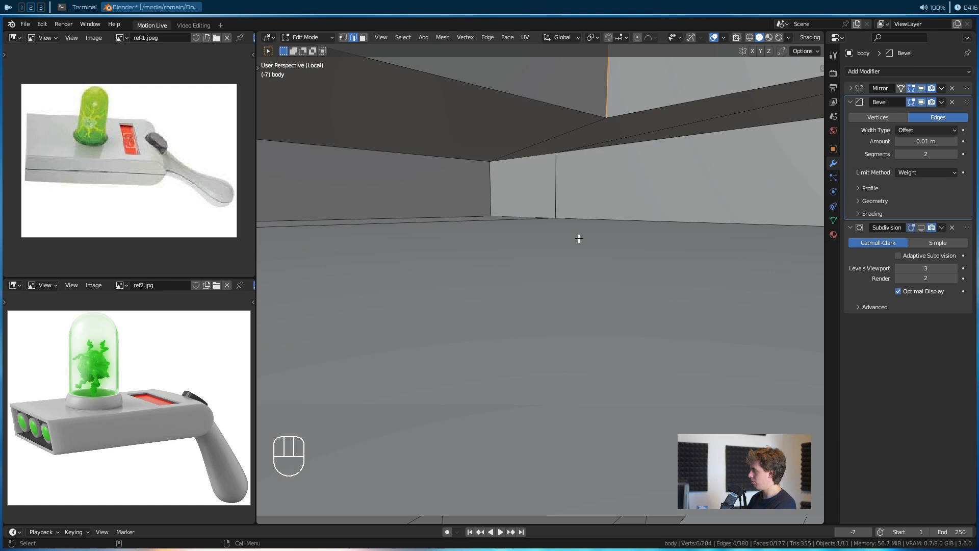
pyautogui.keyDown('shift'); pyautogui.click(566, 140); pyautogui.keyUp('shift')
pyautogui.keyDown('alt'); pyautogui.moveTo(565, 139); pyautogui.dragTo(540, 221); pyautogui.keyUp('alt')
pyautogui.keyDown('shift'); pyautogui.click(572, 138); pyautogui.keyUp('shift')
pyautogui.keyDown('alt'); pyautogui.moveTo(573, 138); pyautogui.dragTo(476, 253); pyautogui.keyUp('alt')
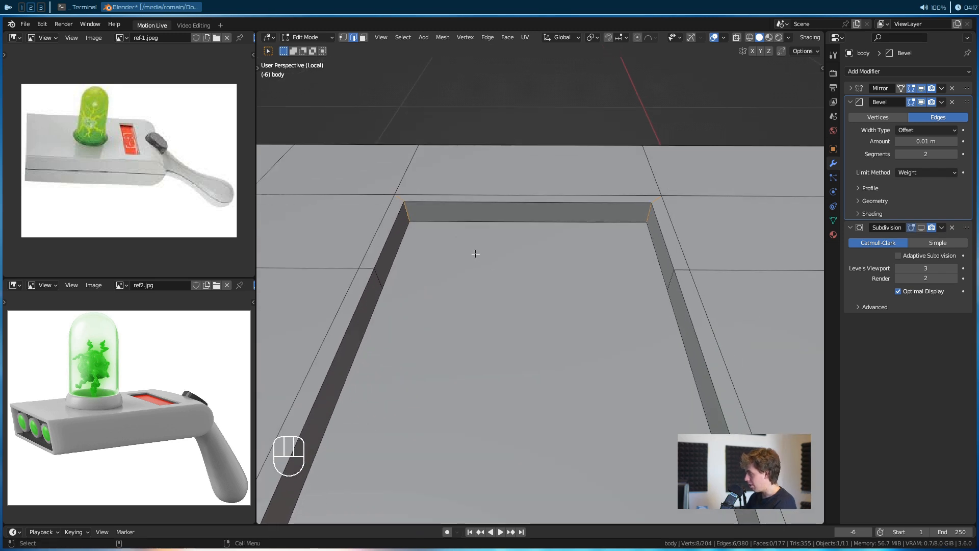
# Show the subdivision again and give the selected screen recess corner edges an edge bevel weight of 1
pyautogui.click(921, 228)
pyautogui.press('i')
pyautogui.rightClick(657, 300)
pyautogui.hotkey('ctrl', 'z')
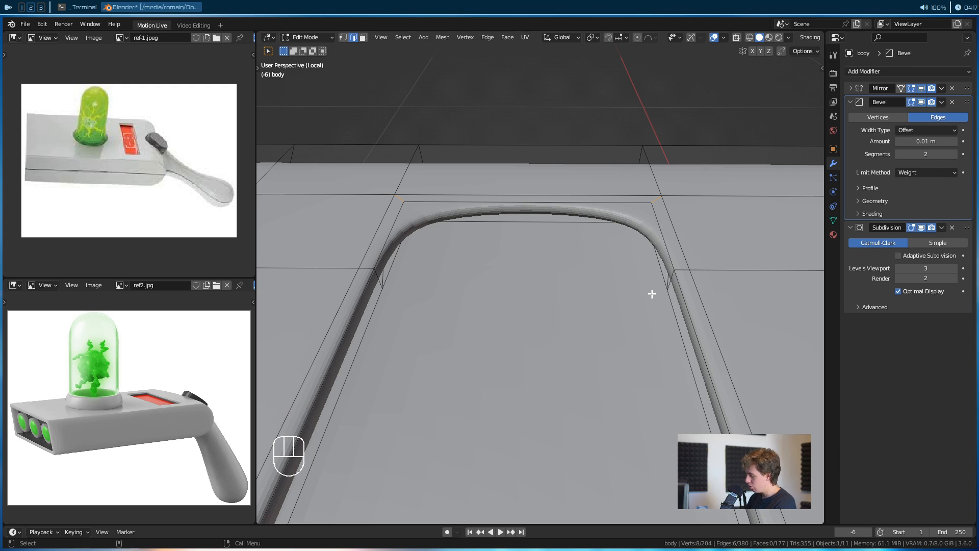
pyautogui.hotkey('ctrl', 'e')
pyautogui.click(652, 292)
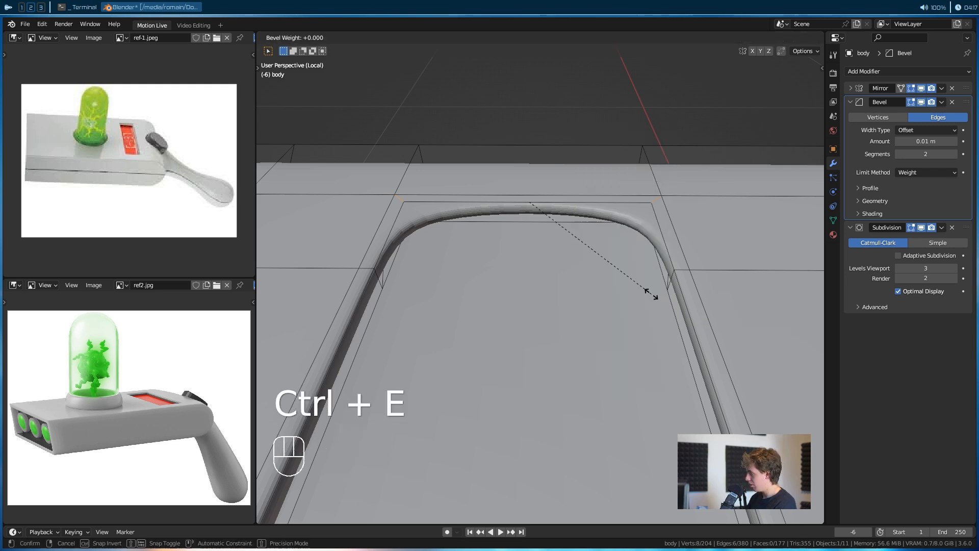
pyautogui.hotkey('ctrl', 'space')
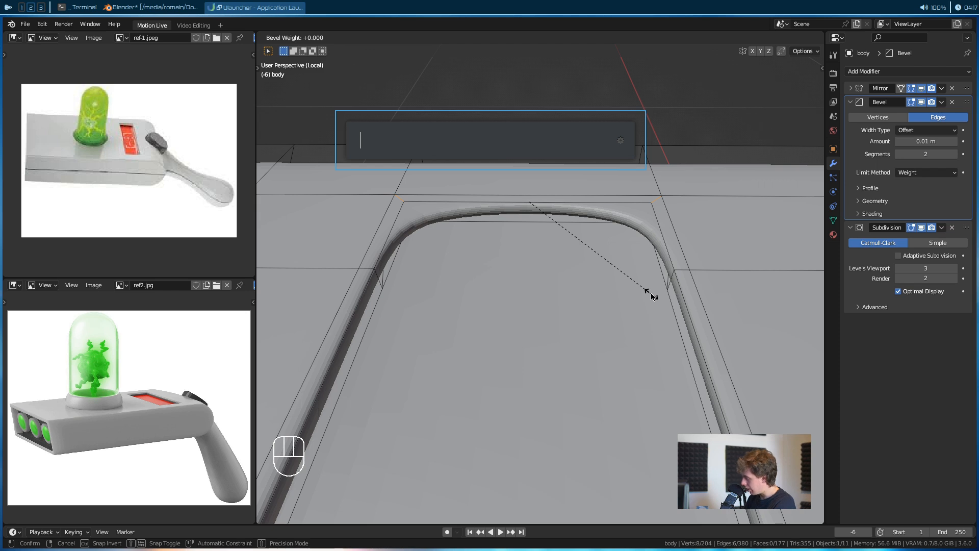
pyautogui.press('Escape')
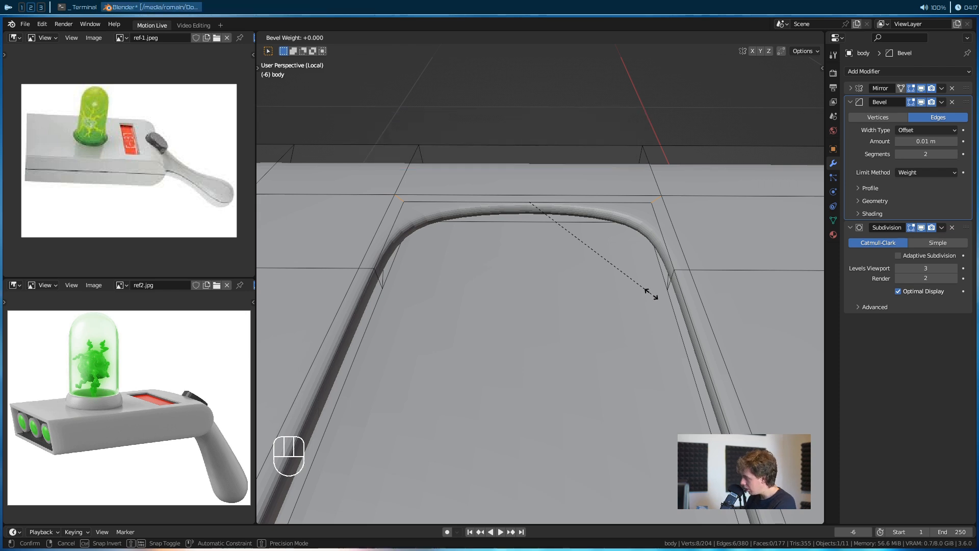
pyautogui.write('1')
pyautogui.press('Return')
# Return to Object Mode and shade the body smooth
pyautogui.press('Tab')
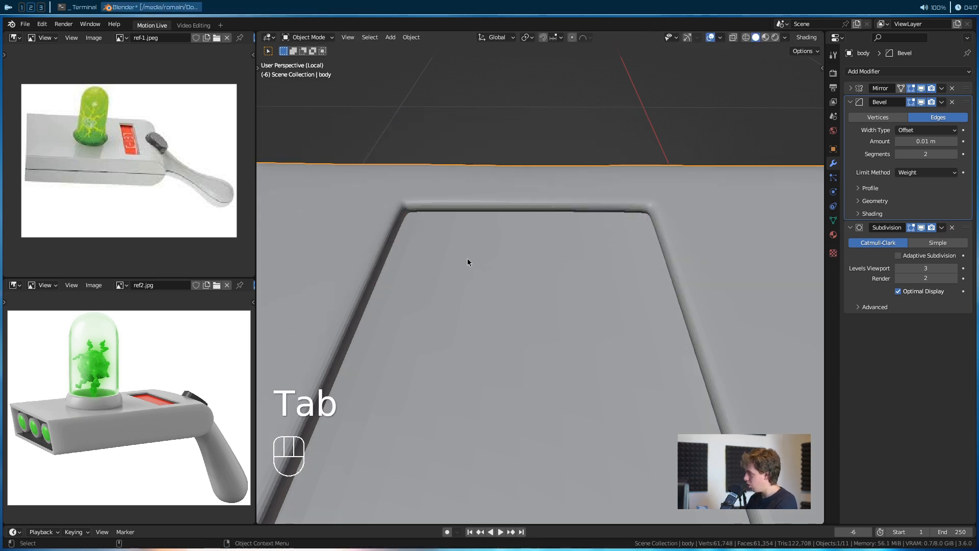
pyautogui.scroll(-7, 590, 262)
pyautogui.keyDown('alt'); pyautogui.moveTo(531, 365); pyautogui.dragTo(628, 418); pyautogui.keyUp('alt')
pyautogui.keyDown('alt'); pyautogui.keyDown('shift'); pyautogui.moveTo(627, 418); pyautogui.dragTo(541, 260); pyautogui.keyUp('shift'); pyautogui.keyUp('alt')
pyautogui.scroll(-3, 421, 355)
pyautogui.rightClick(540, 261)
pyautogui.click(505, 249)
pyautogui.keyDown('alt'); pyautogui.moveTo(598, 285); pyautogui.dragTo(503, 231); pyautogui.keyUp('alt')
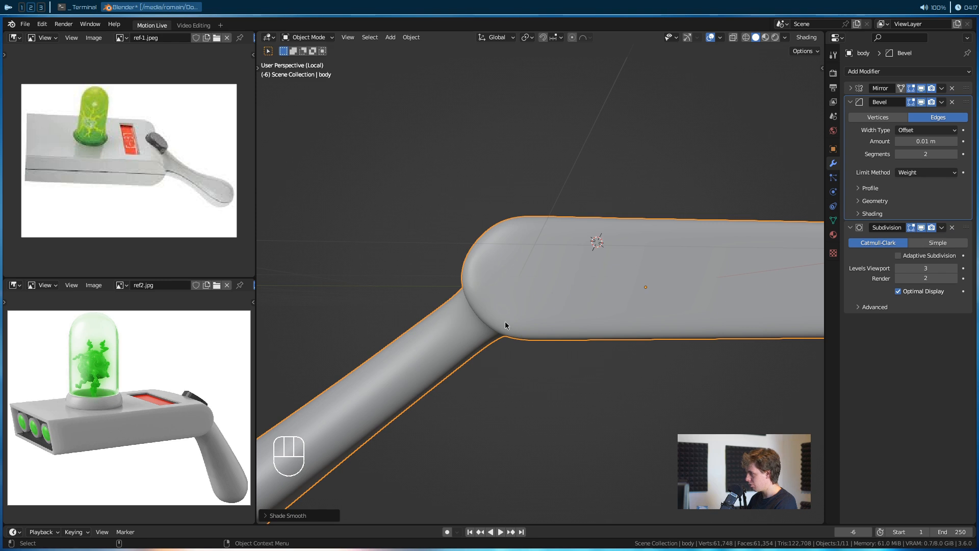
# Examine the rounded rear end of the body and its edges around the handle joint in Edit Mode
pyautogui.keyDown('alt'); pyautogui.moveTo(505, 324); pyautogui.dragTo(574, 274); pyautogui.keyUp('alt')
pyautogui.press('Tab')
pyautogui.keyDown('alt'); pyautogui.moveTo(570, 315); pyautogui.dragTo(607, 255); pyautogui.keyUp('alt')
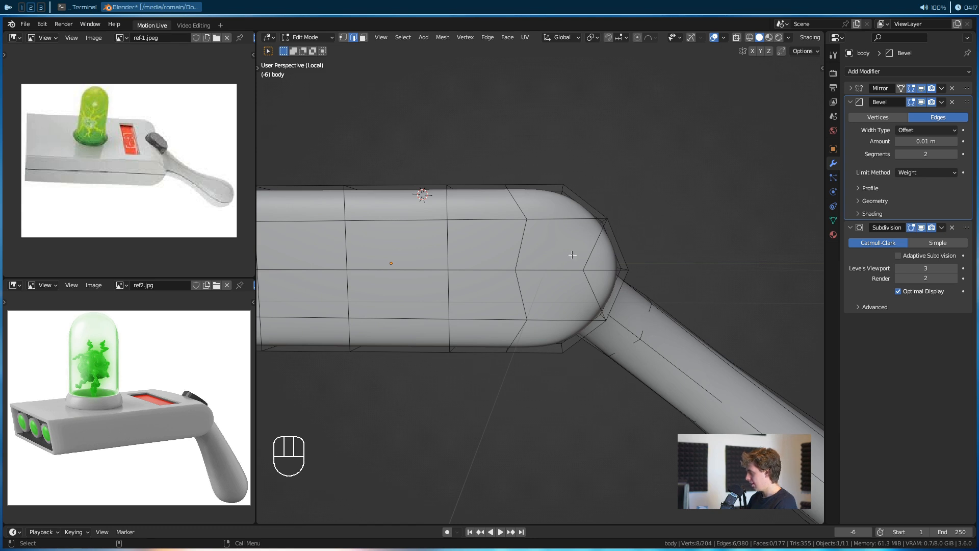
pyautogui.keyDown('alt'); pyautogui.moveTo(585, 252); pyautogui.dragTo(484, 226); pyautogui.keyUp('alt')
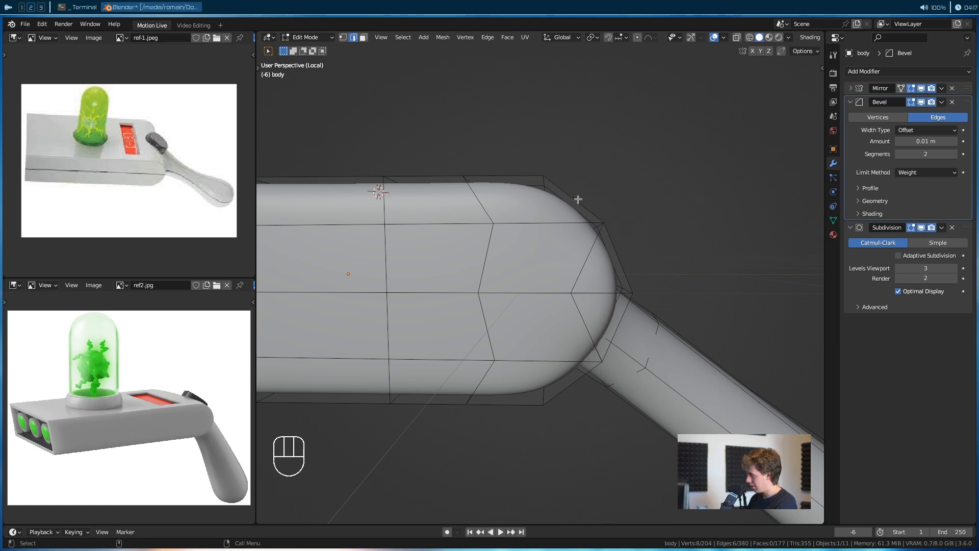
pyautogui.keyDown('alt'); pyautogui.moveTo(598, 277); pyautogui.dragTo(543, 306); pyautogui.keyUp('alt')
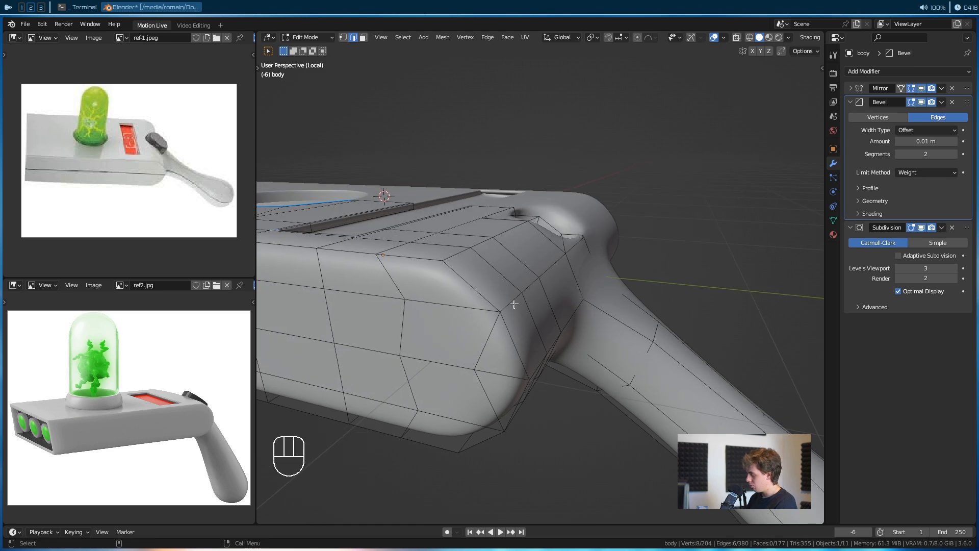
pyautogui.keyDown('ctrl'); pyautogui.click(576, 247); pyautogui.keyUp('ctrl')
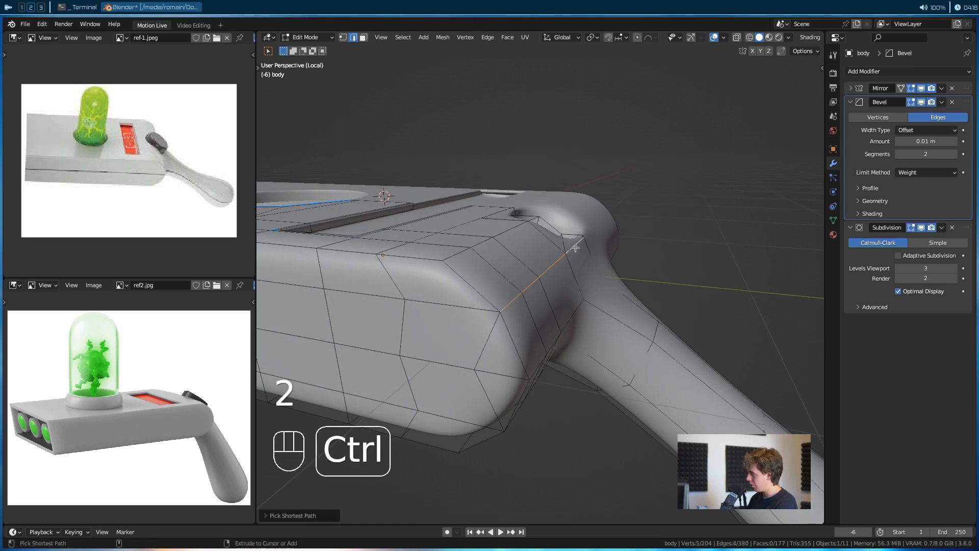
pyautogui.keyDown('alt'); pyautogui.moveTo(575, 248); pyautogui.dragTo(436, 308); pyautogui.keyUp('alt')
pyautogui.scroll(3, 436, 308)
pyautogui.keyDown('alt'); pyautogui.moveTo(531, 260); pyautogui.dragTo(641, 234); pyautogui.keyUp('alt')
pyautogui.scroll(4, 459, 297)
pyautogui.scroll(-5, 652, 259)
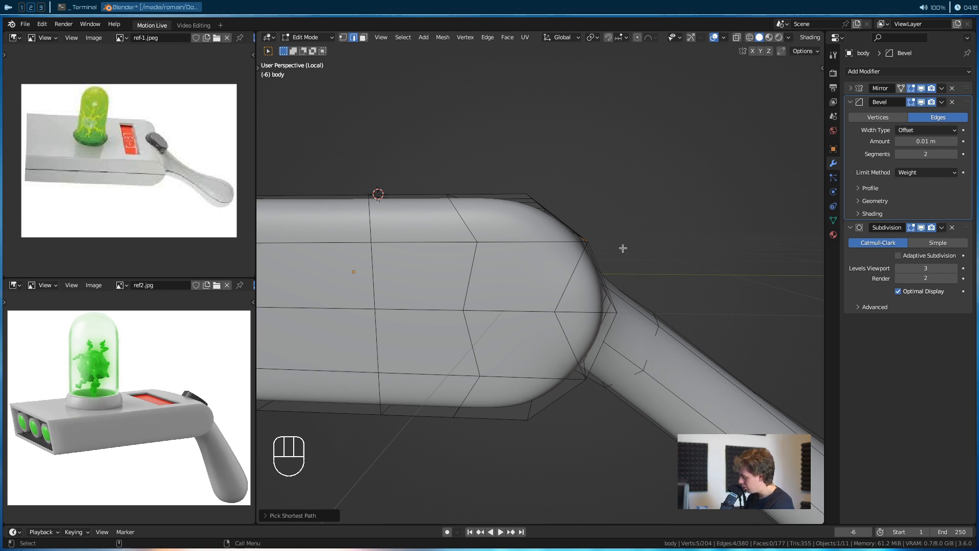
# In the right orthographic view, select the vertices at the body's upper rear corner and move them slightly outward
pyautogui.press('KP_3')
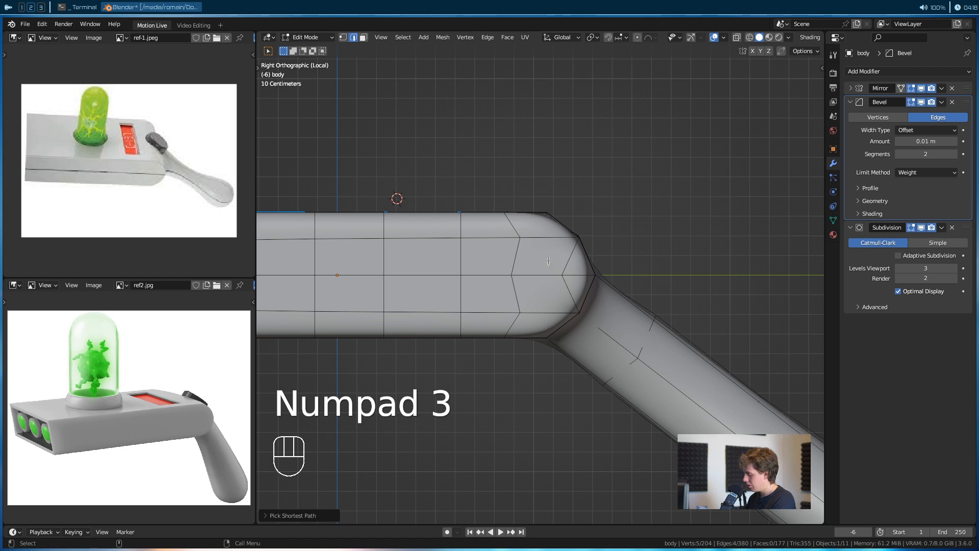
pyautogui.scroll(2, 548, 261)
pyautogui.press('1')
pyautogui.click(619, 201)
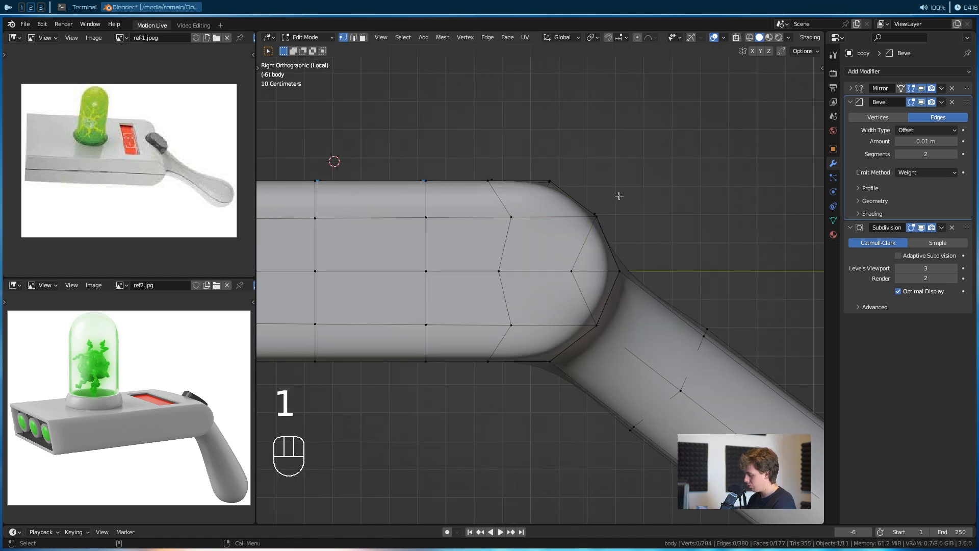
pyautogui.press('z')
pyautogui.moveTo(612, 183); pyautogui.dragTo(582, 225)
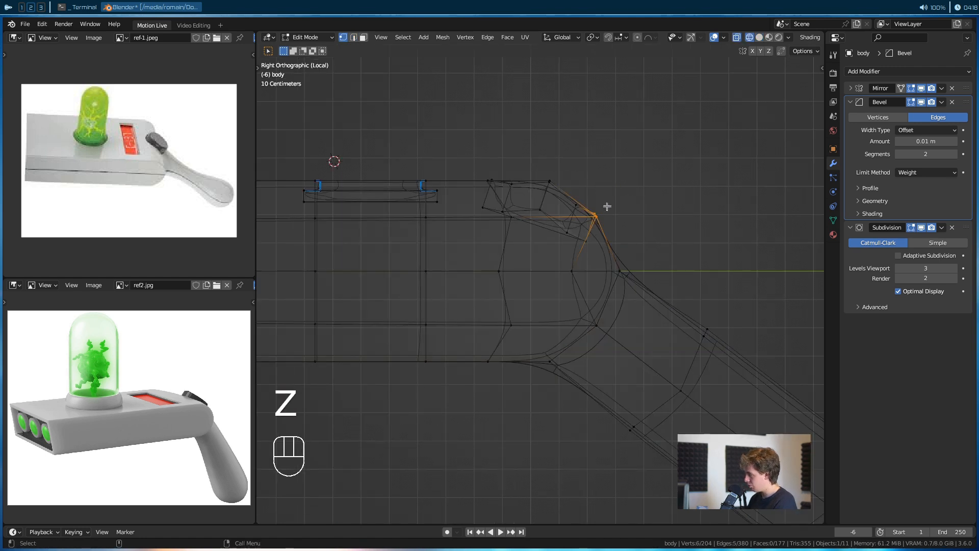
pyautogui.press('z')
pyautogui.keyDown('alt'); pyautogui.moveTo(647, 203); pyautogui.dragTo(623, 216, button='middle'); pyautogui.keyUp('alt')
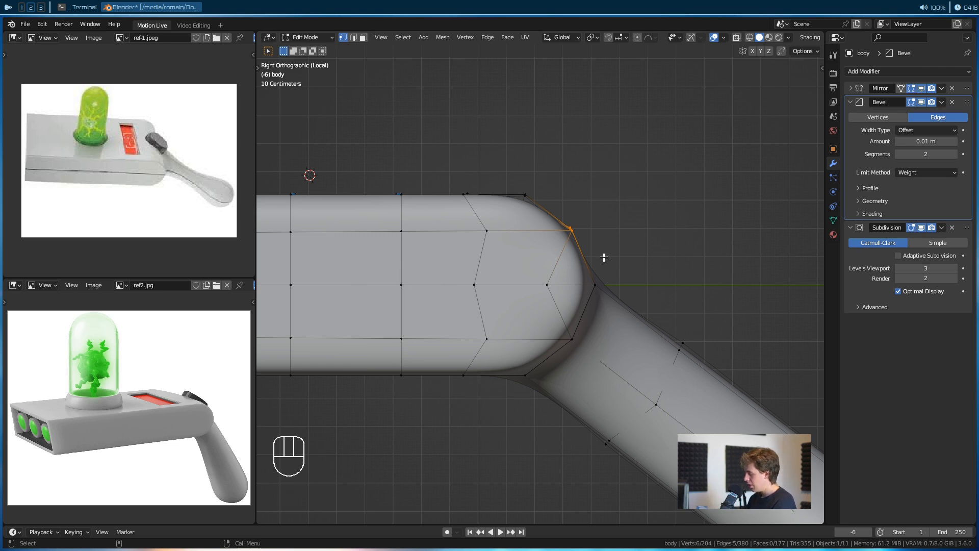
pyautogui.press('g')
pyautogui.click(548, 203)
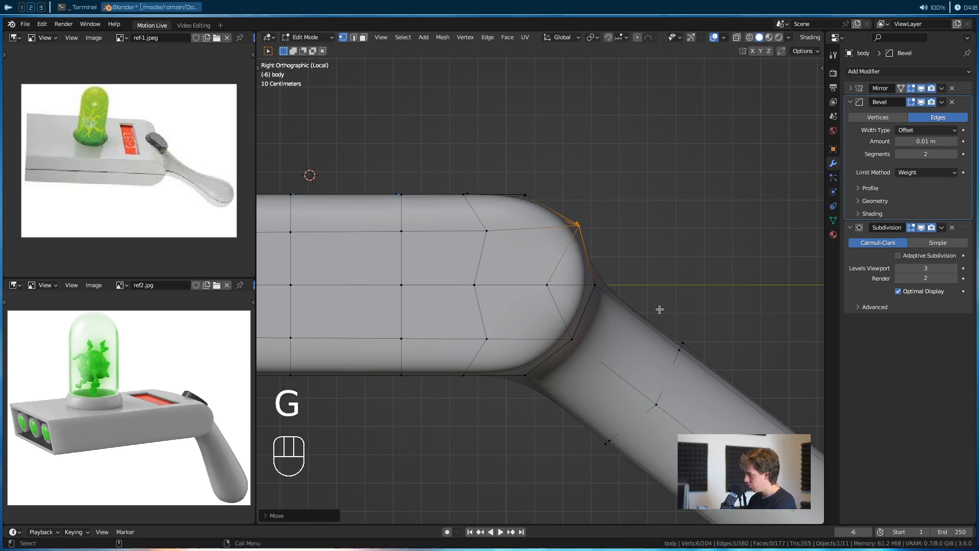
pyautogui.click(576, 346)
pyautogui.press('g')
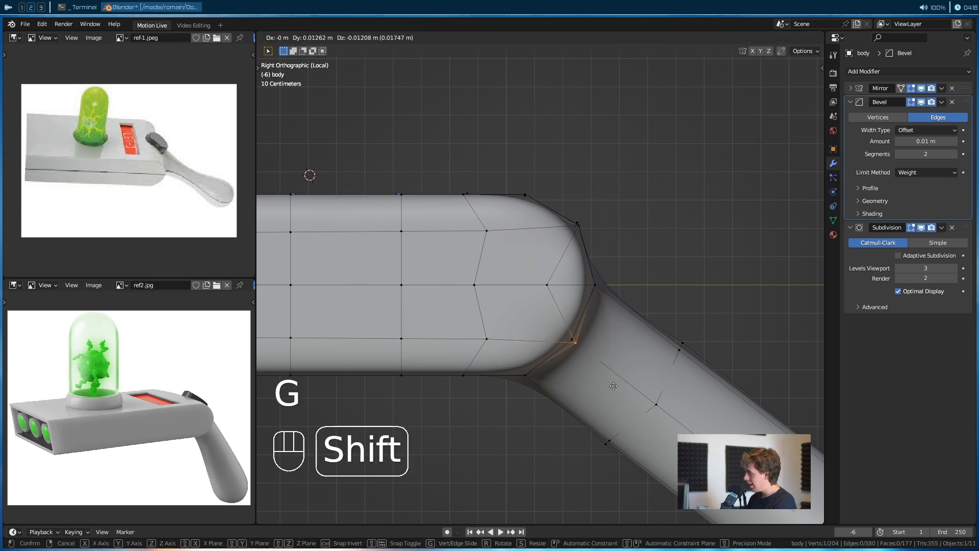
pyautogui.rightClick(605, 362)
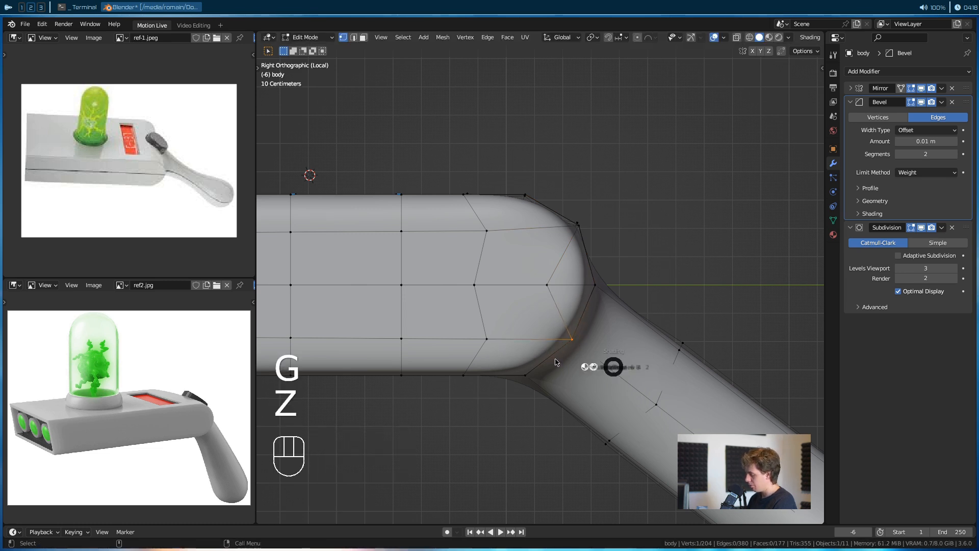
# Select the vertices at the body's lower rear corner and move them slightly down and outward
pyautogui.press('z')
pyautogui.click(570, 345)
pyautogui.click(612, 350)
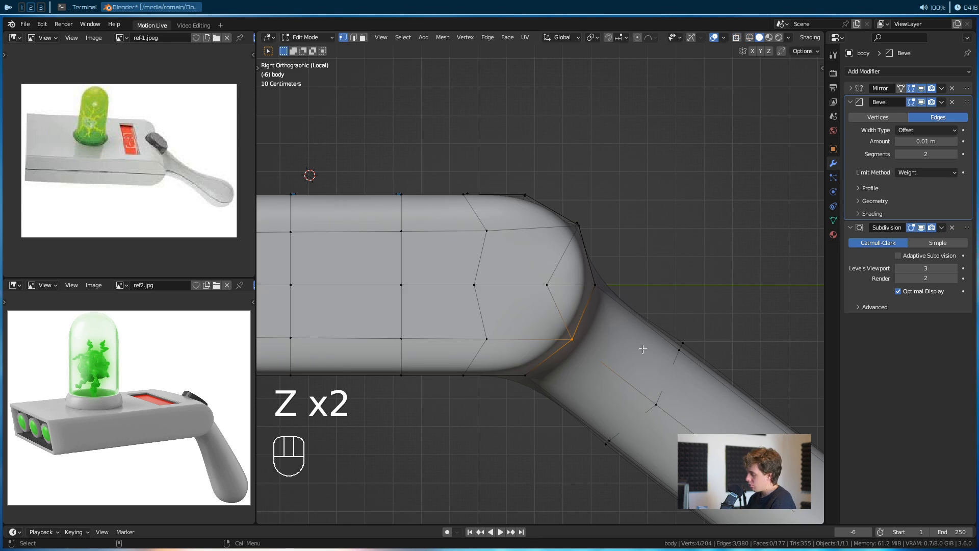
pyautogui.press('g')
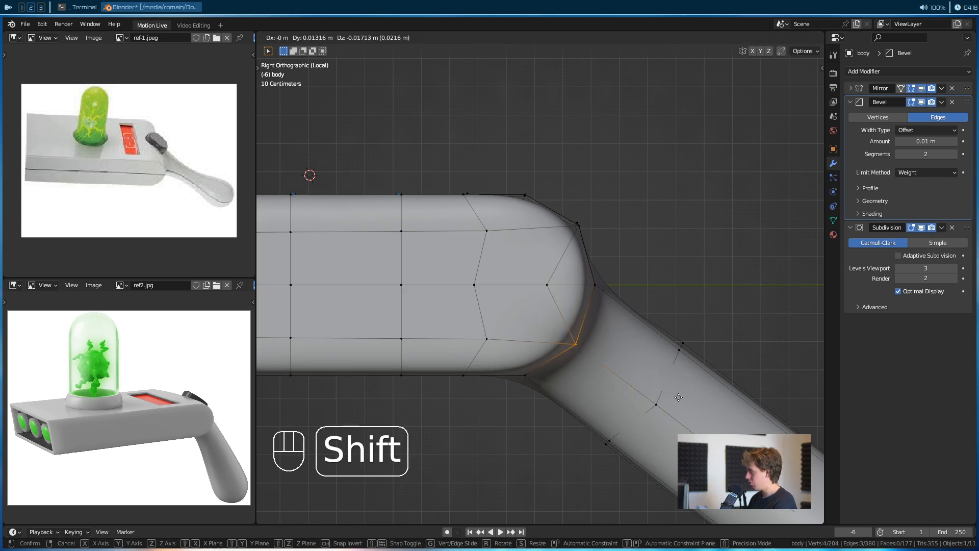
pyautogui.click(679, 398)
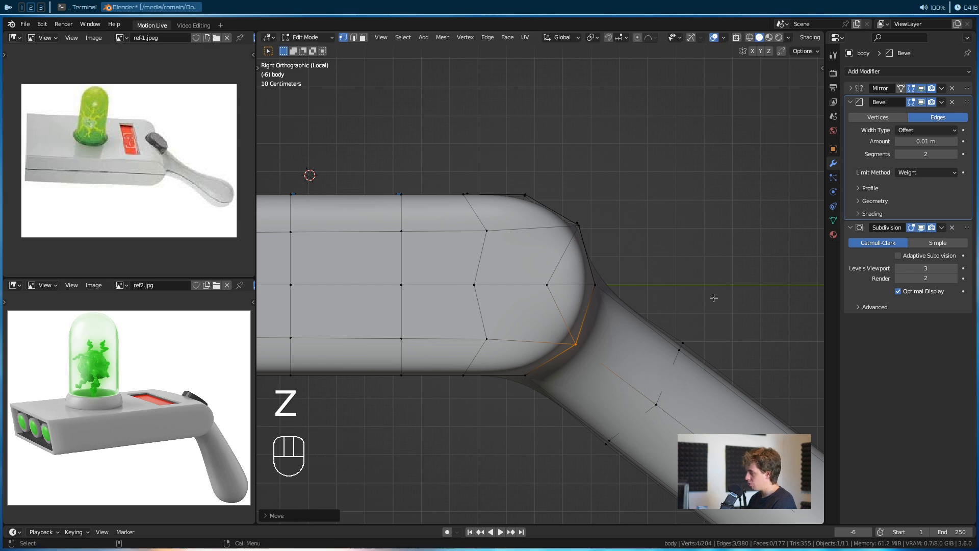
# Examine the rounded rear end and the triangular faces at the side's rear edge from several angles
pyautogui.press('Tab')
pyautogui.scroll(-3, 706, 300)
pyautogui.keyDown('alt'); pyautogui.moveTo(656, 284); pyautogui.dragTo(522, 326); pyautogui.keyUp('alt')
pyautogui.press('Tab')
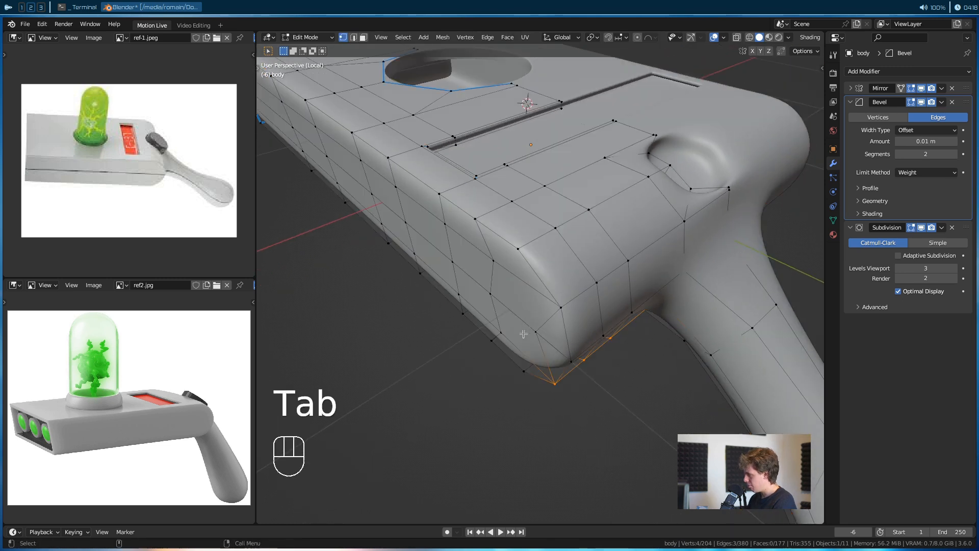
pyautogui.click(524, 333)
pyautogui.keyDown('alt'); pyautogui.moveTo(459, 387); pyautogui.dragTo(591, 262); pyautogui.keyUp('alt')
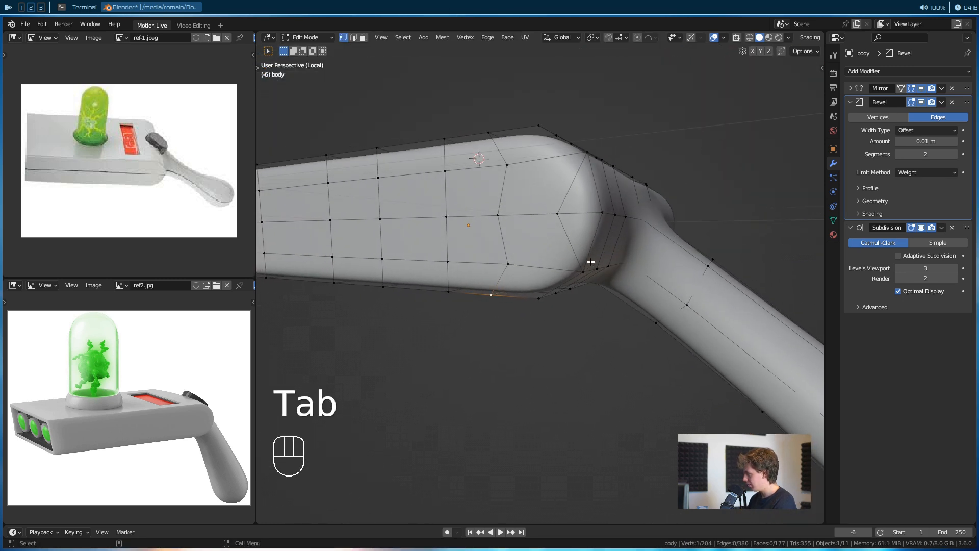
pyautogui.press('3')
pyautogui.click(582, 205)
pyautogui.keyDown('alt'); pyautogui.moveTo(581, 234); pyautogui.dragTo(544, 323); pyautogui.keyUp('alt')
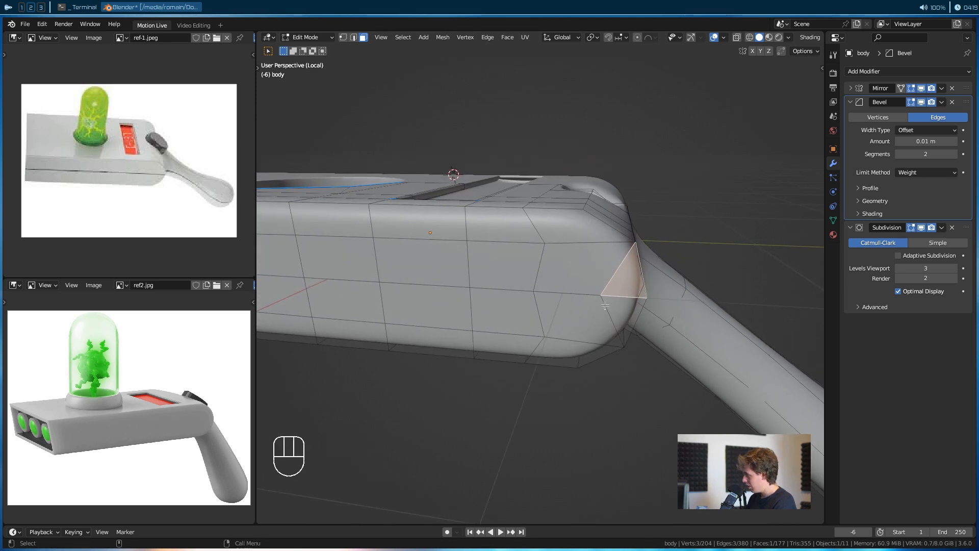
pyautogui.keyDown('alt'); pyautogui.moveTo(605, 305); pyautogui.dragTo(605, 282); pyautogui.keyUp('alt')
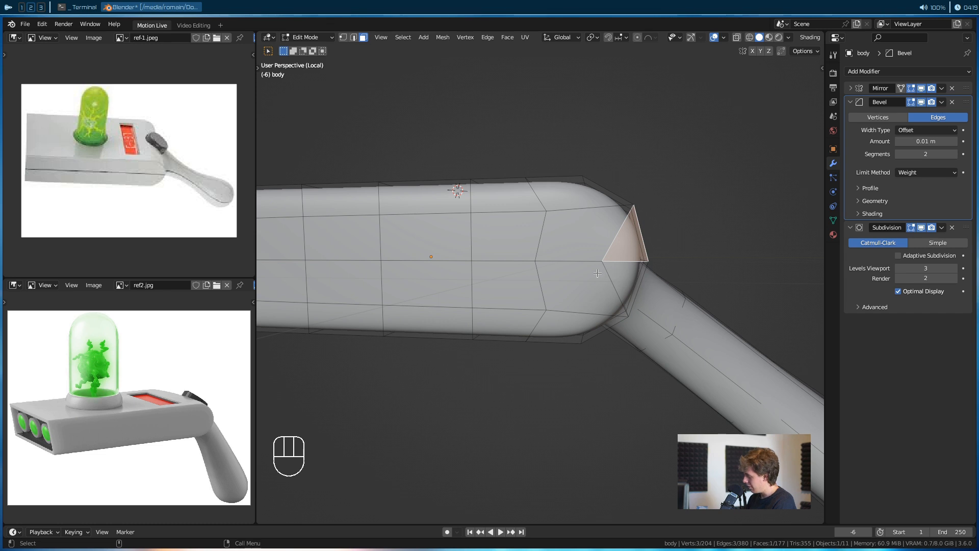
# Knife-cut new edges on the body's side from the upper rear corner vertex through the rear middle vertex to the lower corner vertex
pyautogui.press('1')
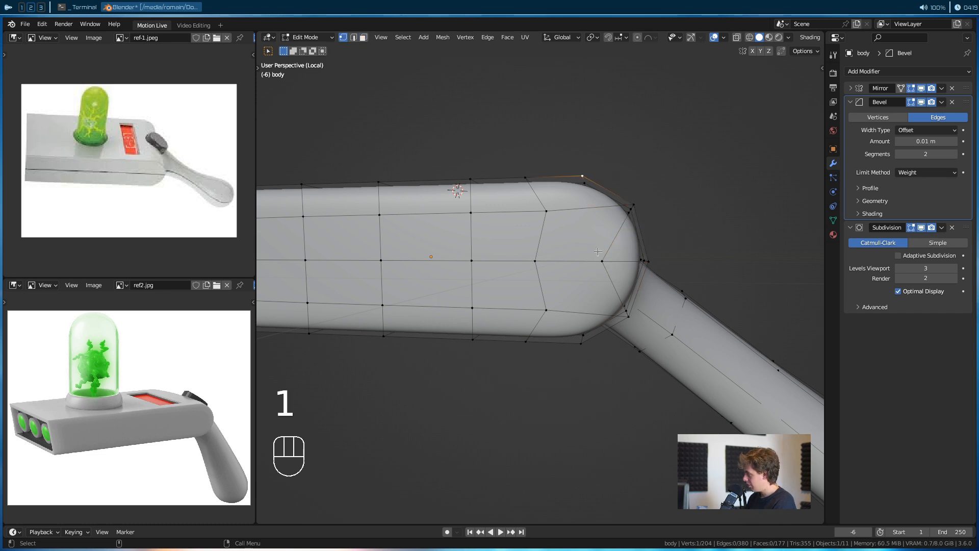
pyautogui.press('k')
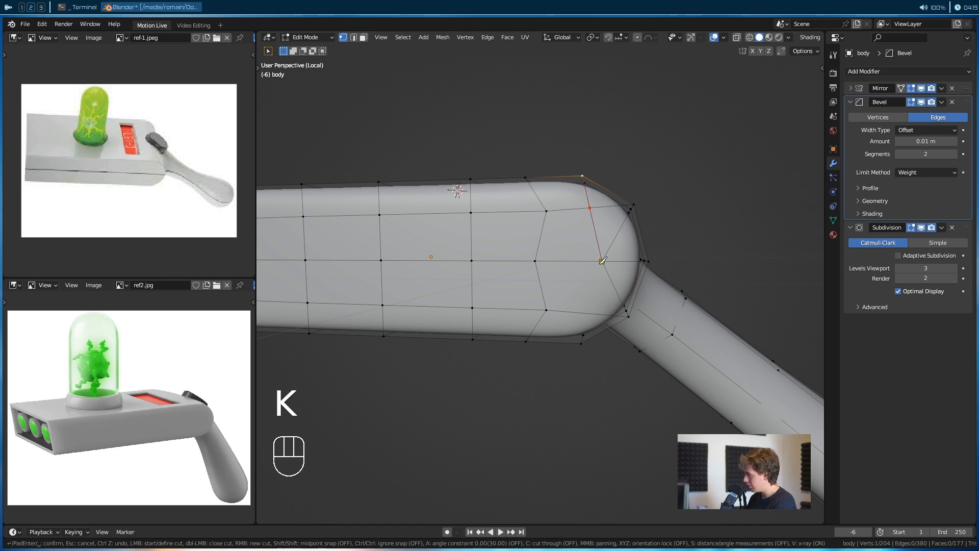
pyautogui.press('Return')
pyautogui.press('k')
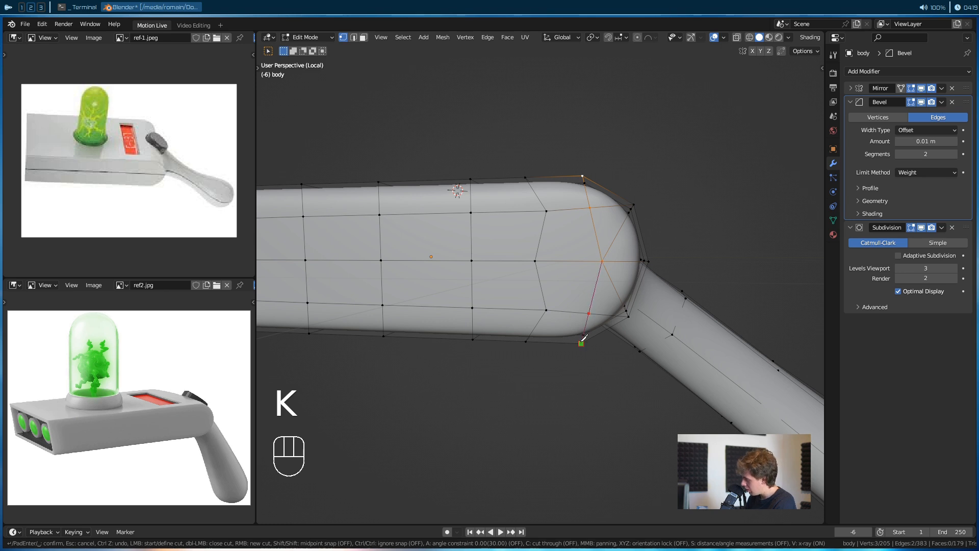
pyautogui.click(581, 344)
pyautogui.press('Return')
# Dissolve the two old diagonal edges running from the rear middle vertex of the body's side
pyautogui.press('2')
pyautogui.click(620, 232)
pyautogui.keyDown('shift'); pyautogui.click(614, 289); pyautogui.keyUp('shift')
pyautogui.hotkey('ctrl', 'x')
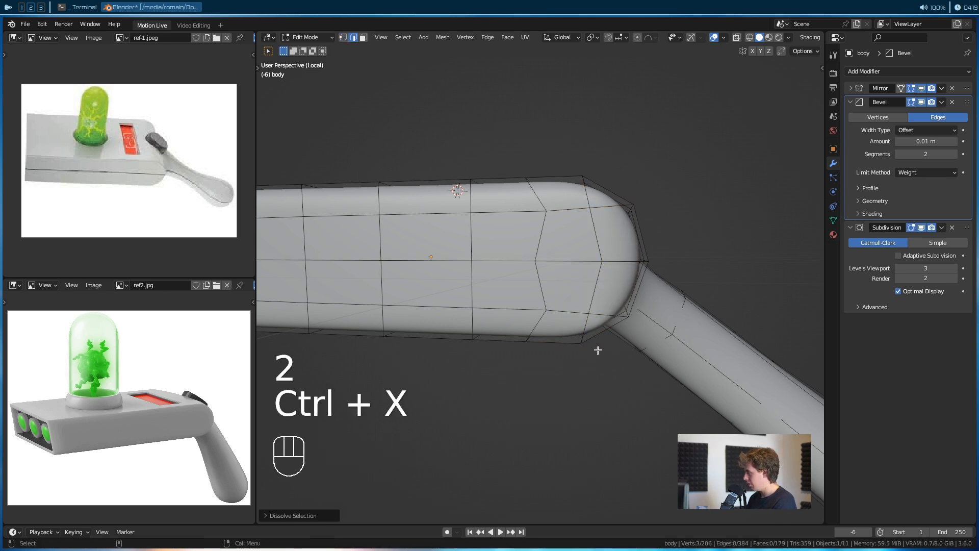
# Return to Object Mode and examine the smoothed rear end, the handle joint and the round button recess
pyautogui.scroll(-1, 598, 350)
pyautogui.keyDown('alt'); pyautogui.moveTo(598, 350); pyautogui.dragTo(609, 313); pyautogui.keyUp('alt')
pyautogui.press('Tab')
pyautogui.press('Tab')
pyautogui.scroll(2, 523, 380)
pyautogui.press('Tab')
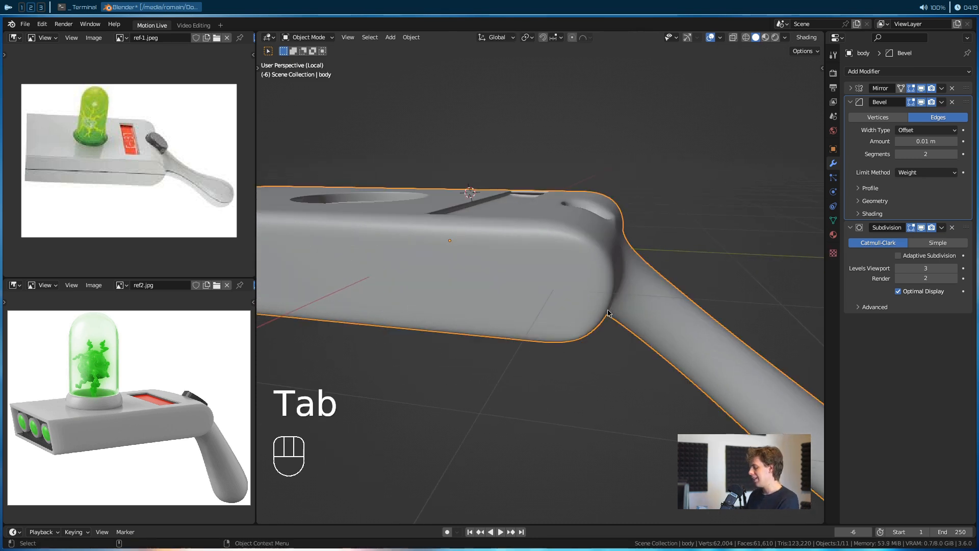
pyautogui.keyDown('alt'); pyautogui.moveTo(608, 313); pyautogui.dragTo(596, 290); pyautogui.keyUp('alt')
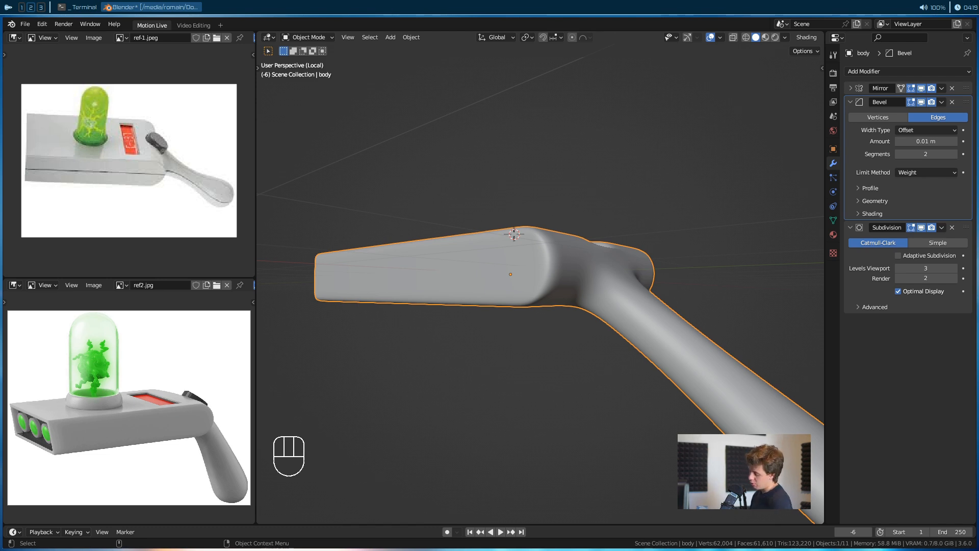
pyautogui.keyDown('alt'); pyautogui.moveTo(487, 323); pyautogui.dragTo(549, 346); pyautogui.keyUp('alt')
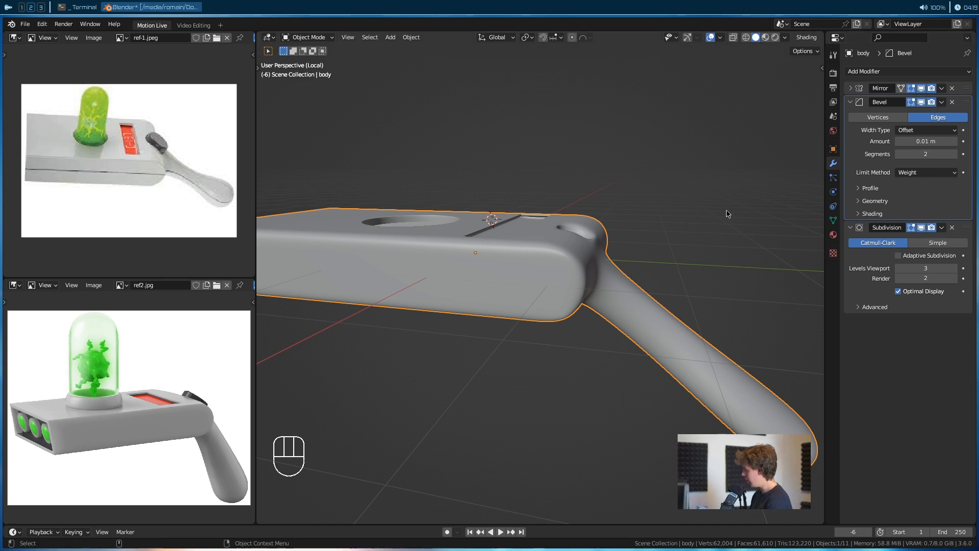
pyautogui.keyDown('alt'); pyautogui.moveTo(653, 245); pyautogui.dragTo(613, 288); pyautogui.keyUp('alt')
pyautogui.scroll(5, 590, 257)
pyautogui.keyDown('alt'); pyautogui.moveTo(590, 256); pyautogui.dragTo(505, 306); pyautogui.keyUp('alt')
pyautogui.scroll(3, 567, 309)
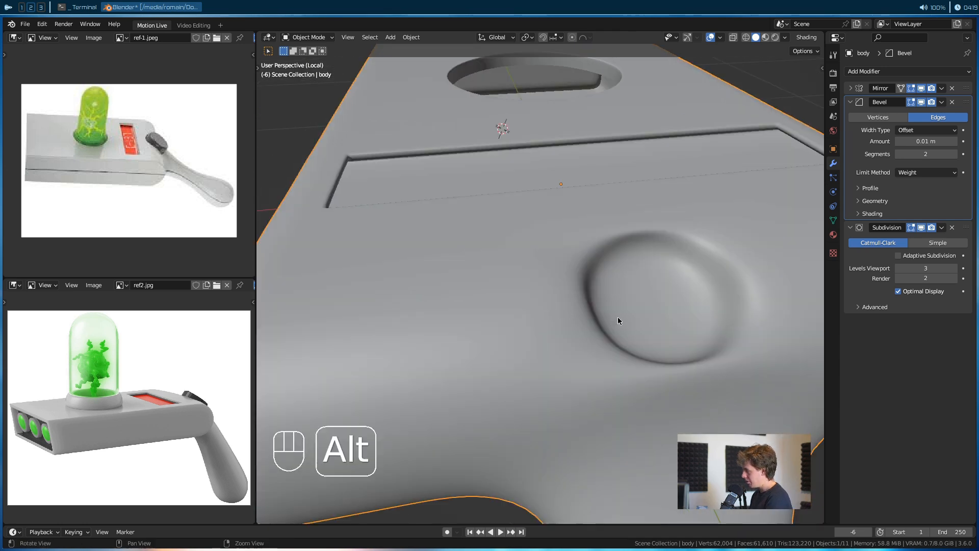
pyautogui.keyDown('alt'); pyautogui.moveTo(566, 309); pyautogui.dragTo(484, 273, button='middle'); pyautogui.keyUp('alt')
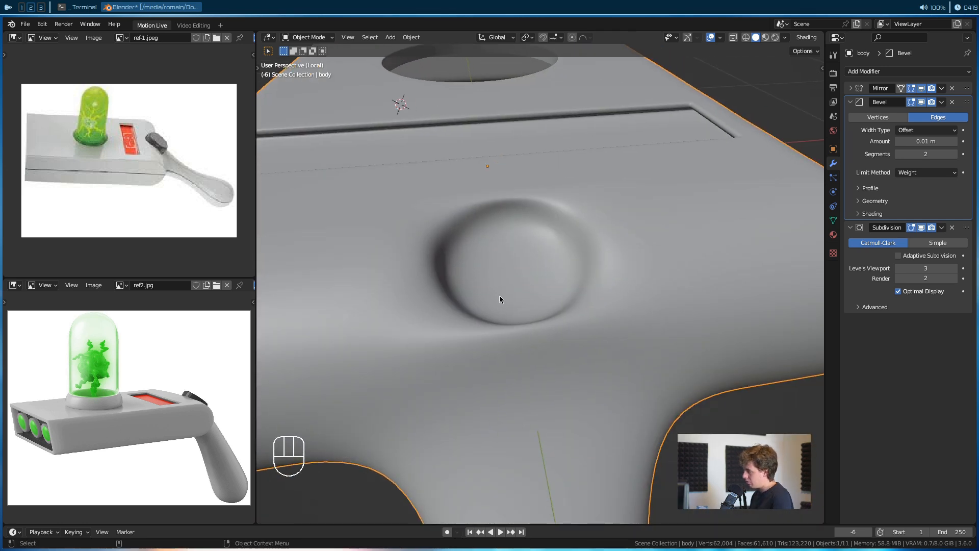
# Select the four rim edges of the round button recess and give them an edge bevel weight of 1
pyautogui.press('Tab')
pyautogui.press('Tab')
pyautogui.press('Tab')
pyautogui.keyDown('alt'); pyautogui.moveTo(497, 292); pyautogui.dragTo(536, 212); pyautogui.keyUp('alt')
pyautogui.keyDown('shift'); pyautogui.click(492, 207); pyautogui.keyUp('shift')
pyautogui.keyDown('shift'); pyautogui.click(462, 220); pyautogui.keyUp('shift')
pyautogui.keyDown('alt'); pyautogui.moveTo(462, 221); pyautogui.dragTo(528, 240); pyautogui.keyUp('alt')
pyautogui.keyDown('shift'); pyautogui.click(473, 277); pyautogui.keyUp('shift')
pyautogui.scroll(2, 466, 278)
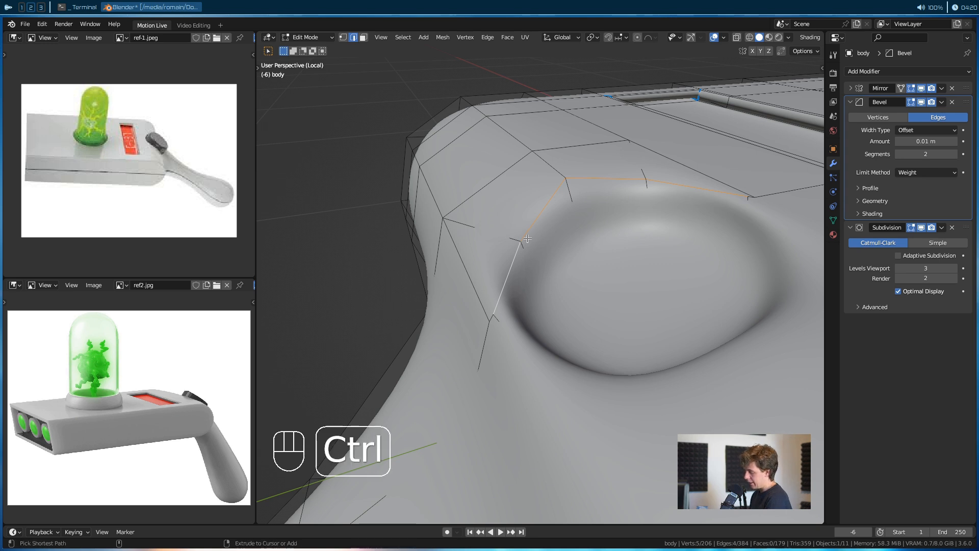
pyautogui.hotkey('ctrl', 'e')
pyautogui.click(528, 239)
pyautogui.write('1')
pyautogui.click(527, 240)
pyautogui.press('Tab')
pyautogui.keyDown('alt'); pyautogui.moveTo(555, 247); pyautogui.dragTo(549, 289); pyautogui.keyUp('alt')
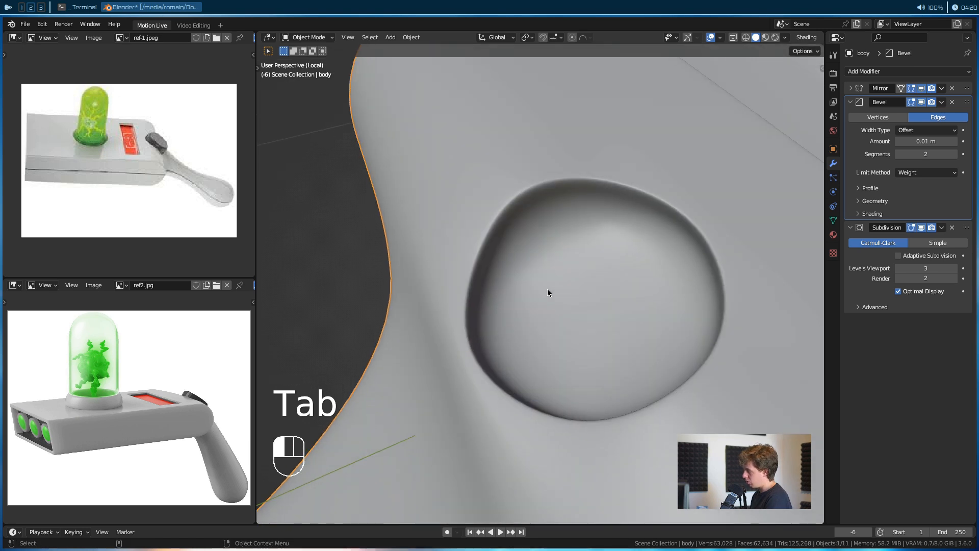
# Hide the subdivision, delete the floor face of the round button recess, and show the subdivision again in Object Mode
pyautogui.press('z')
pyautogui.press('z')
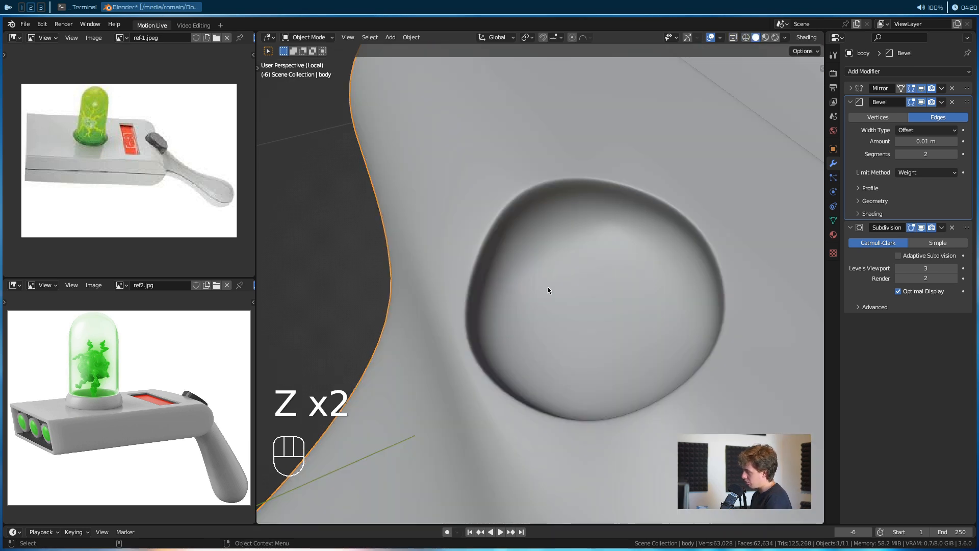
pyautogui.press('Tab')
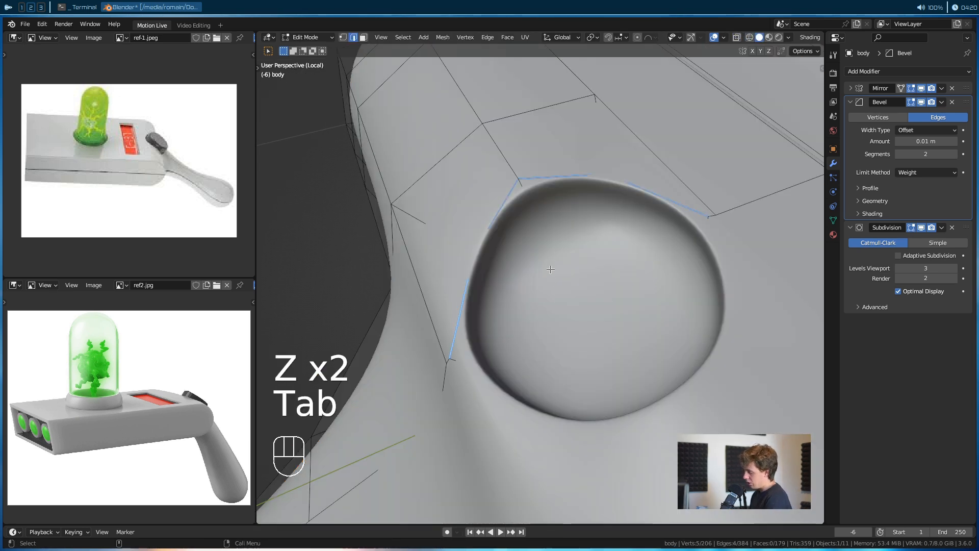
pyautogui.press('3')
pyautogui.keyDown('alt'); pyautogui.moveTo(501, 260); pyautogui.dragTo(516, 264); pyautogui.keyUp('alt')
pyautogui.click(921, 228)
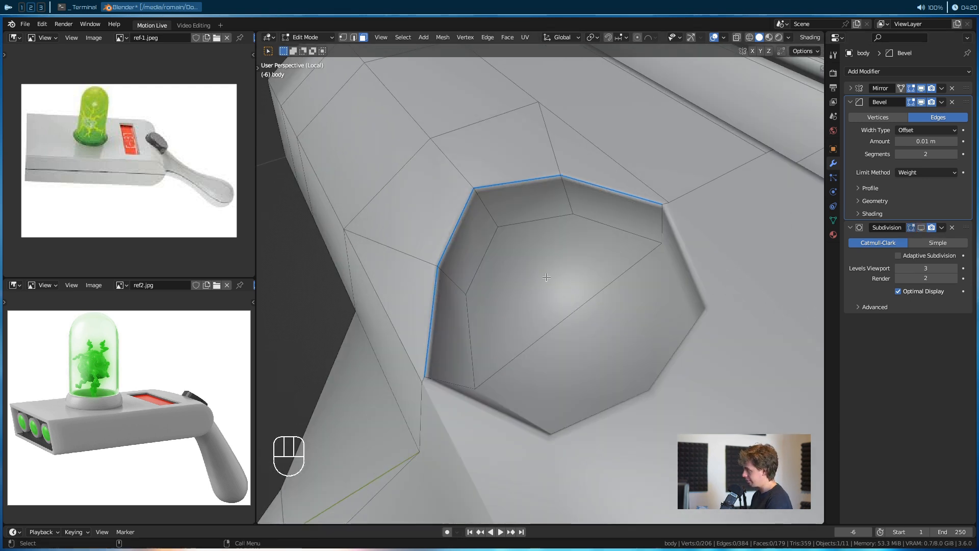
pyautogui.click(547, 276)
pyautogui.press('x')
pyautogui.click(548, 276)
pyautogui.press('z')
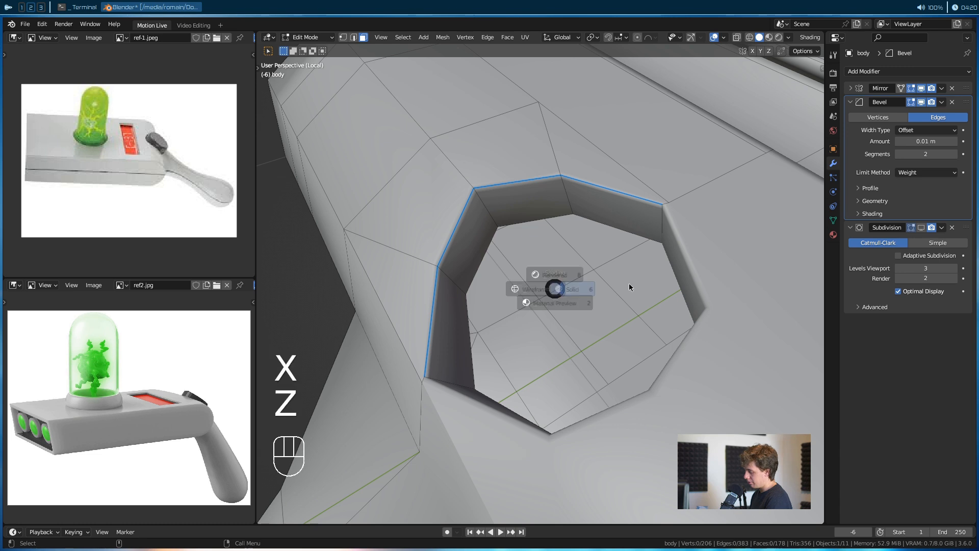
pyautogui.press('Tab')
pyautogui.click(922, 228)
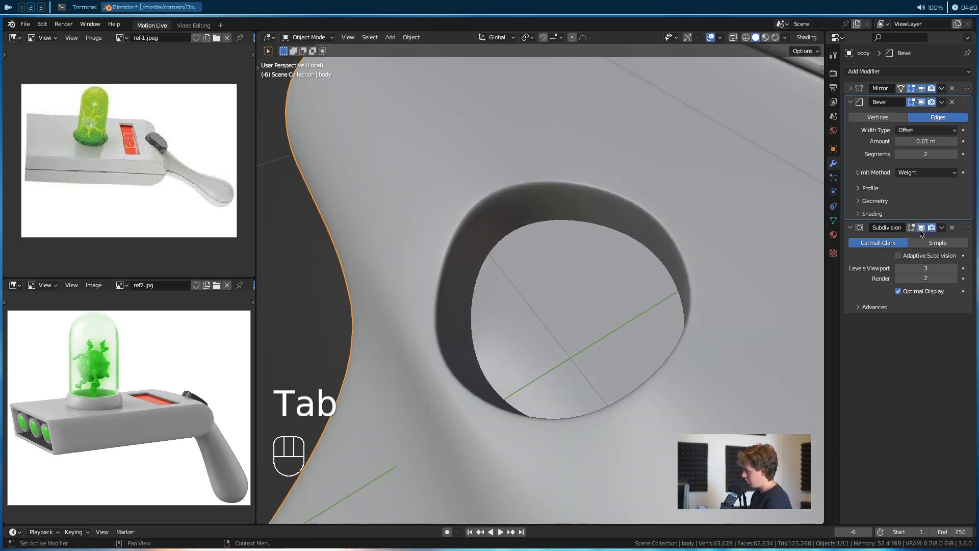
# Show the subdivision in Edit Mode and lower the button hole's rear rim vertex slightly along Z
pyautogui.scroll(-4, 473, 324)
pyautogui.scroll(-5, 529, 300)
pyautogui.keyDown('alt'); pyautogui.moveTo(474, 325); pyautogui.dragTo(632, 286); pyautogui.keyUp('alt')
pyautogui.scroll(4, 546, 307)
pyautogui.moveTo(546, 308)
pyautogui.keyDown('alt'); pyautogui.mouseDown()
pyautogui.moveTo(559, 294)
pyautogui.moveTo(508, 307)
pyautogui.moveTo(541, 306)
pyautogui.mouseUp(); pyautogui.keyUp('alt')
pyautogui.press('Tab')
pyautogui.press('1')
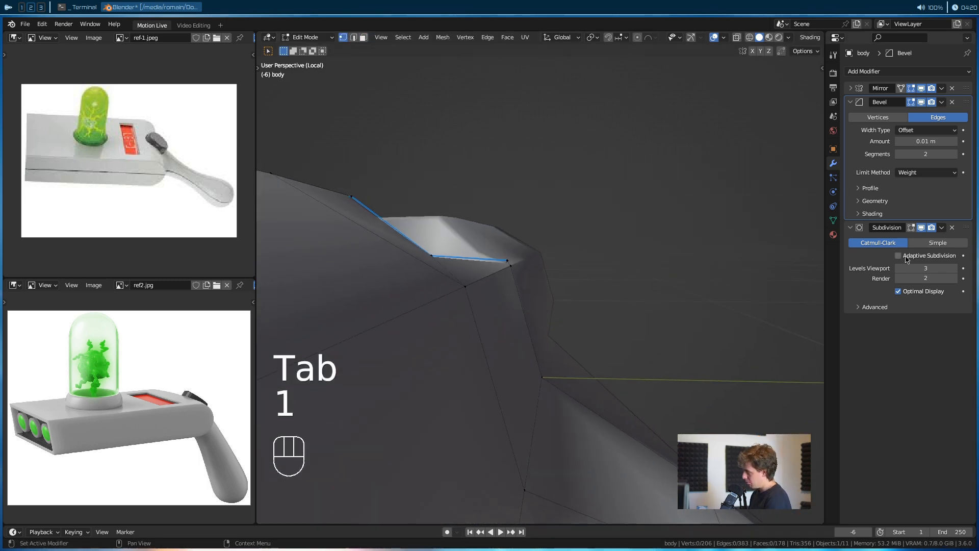
pyautogui.click(911, 227)
pyautogui.moveTo(527, 271)
pyautogui.keyDown('alt'); pyautogui.mouseDown()
pyautogui.moveTo(558, 271)
pyautogui.moveTo(516, 259)
pyautogui.moveTo(525, 265)
pyautogui.mouseUp(); pyautogui.keyUp('alt')
pyautogui.click(527, 253)
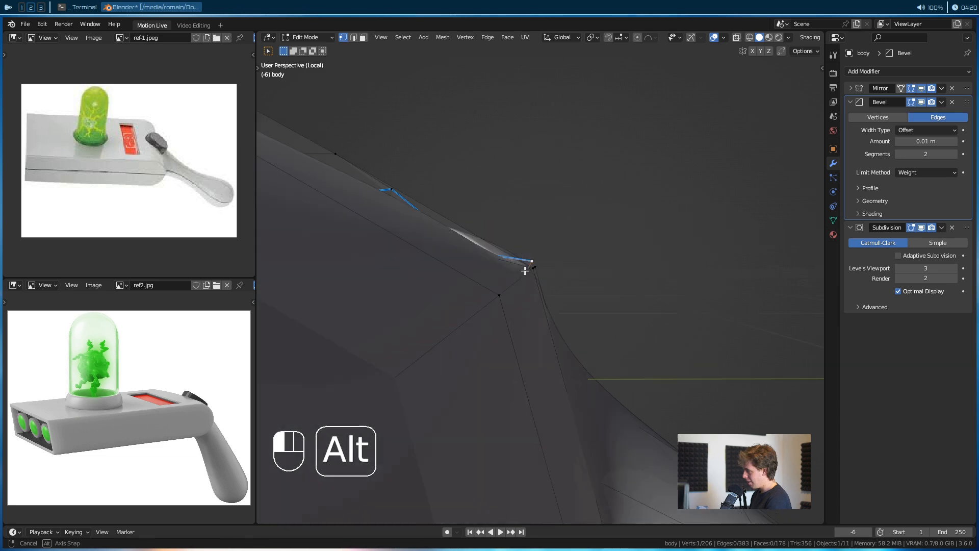
pyautogui.press('g')
pyautogui.press('z')
pyautogui.click(551, 284)
pyautogui.keyDown('shift'); pyautogui.click(536, 267); pyautogui.keyUp('shift')
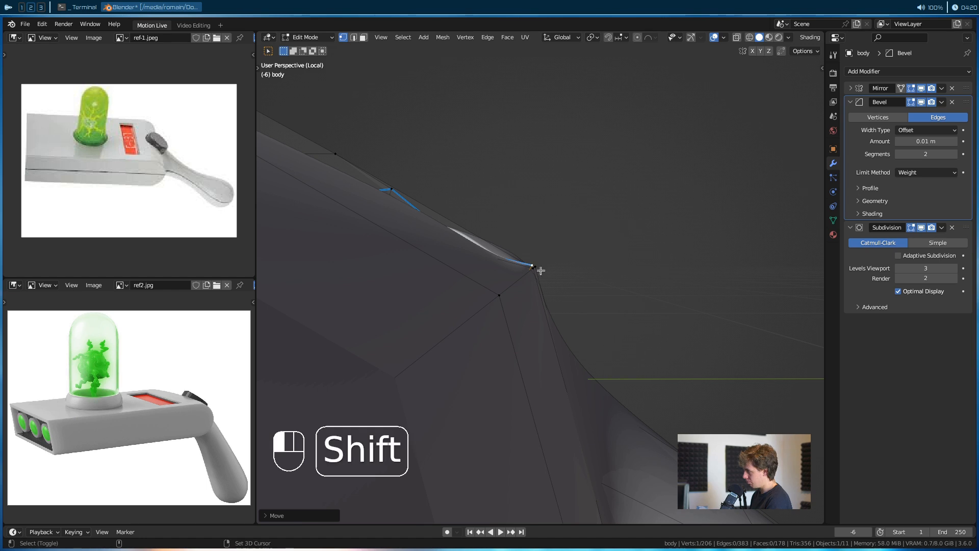
pyautogui.press('z')
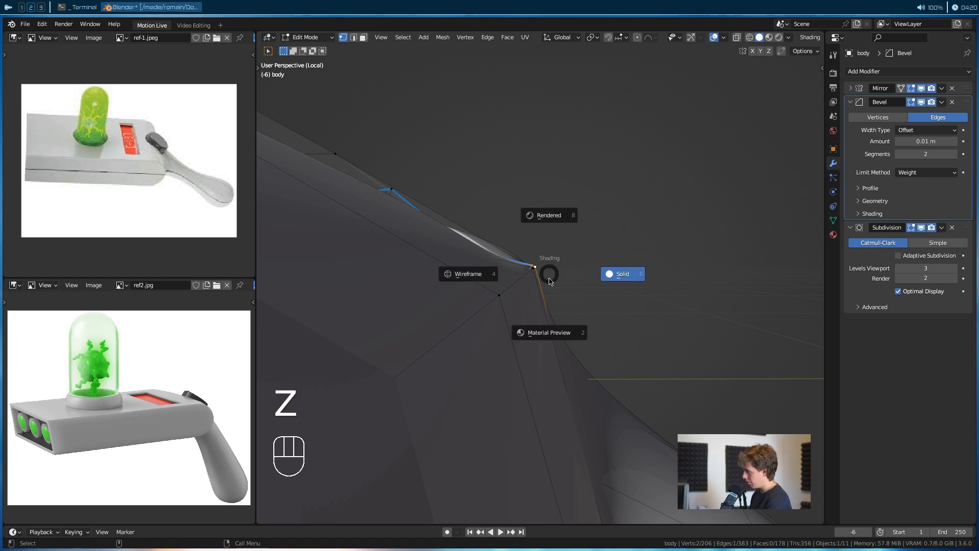
# Return to Object Mode, deselect the body and leave local view to show all parts of the gun
pyautogui.moveTo(553, 275)
pyautogui.keyDown('alt'); pyautogui.mouseDown()
pyautogui.moveTo(487, 313)
pyautogui.moveTo(574, 328)
pyautogui.moveTo(505, 307)
pyautogui.moveTo(463, 324)
pyautogui.moveTo(678, 321)
pyautogui.moveTo(574, 367)
pyautogui.moveTo(479, 367)
pyautogui.moveTo(649, 344)
pyautogui.moveTo(596, 382)
pyautogui.moveTo(527, 356)
pyautogui.moveTo(537, 313)
pyautogui.moveTo(524, 349)
pyautogui.mouseUp(); pyautogui.keyUp('alt')
pyautogui.scroll(3, 574, 329)
pyautogui.press('Tab')
pyautogui.scroll(-10, 678, 321)
pyautogui.click(678, 321)
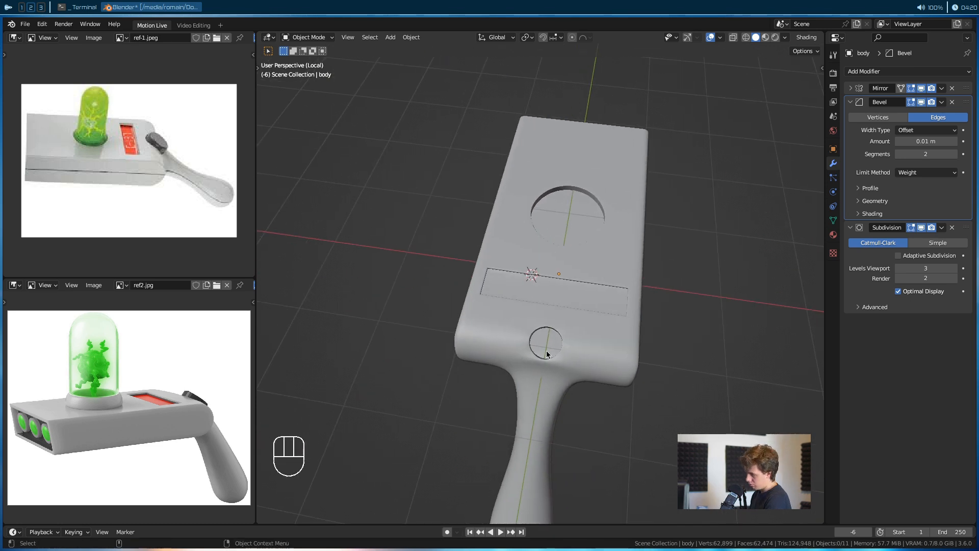
pyautogui.keyDown('alt'); pyautogui.moveTo(546, 354); pyautogui.dragTo(622, 258); pyautogui.keyUp('alt')
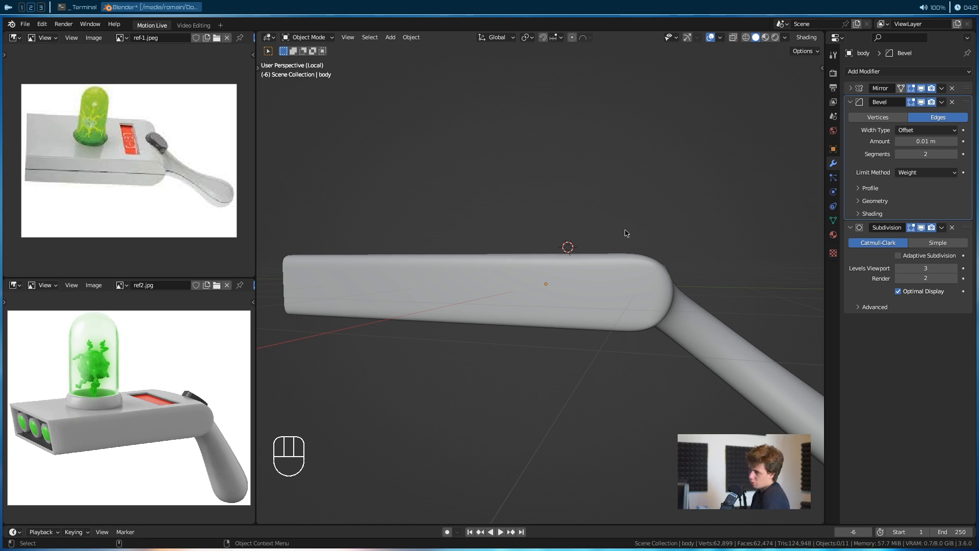
pyautogui.press('/')
pyautogui.keyDown('alt'); pyautogui.moveTo(428, 255); pyautogui.dragTo(503, 326, button='middle'); pyautogui.keyUp('alt')
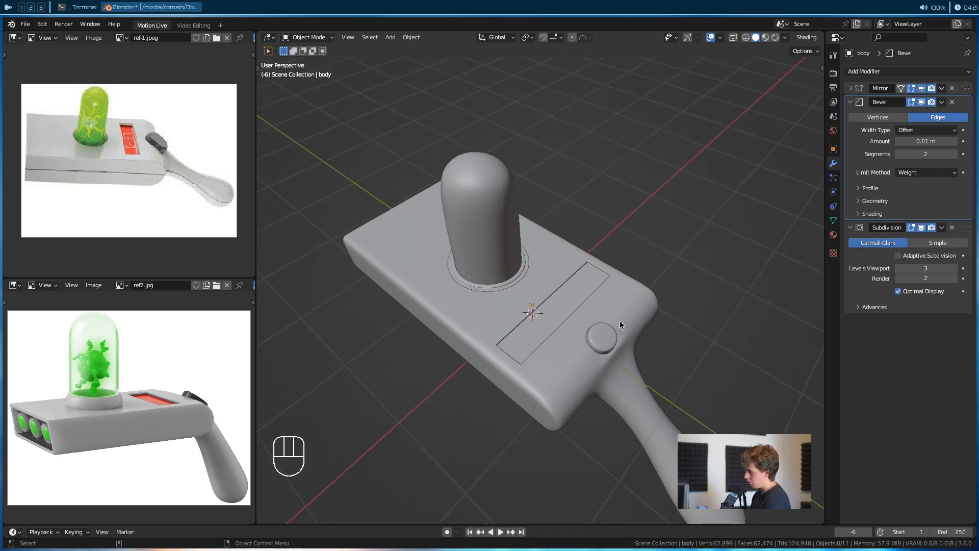
pyautogui.keyDown('alt'); pyautogui.moveTo(476, 245); pyautogui.dragTo(578, 253, button='middle'); pyautogui.keyUp('alt')
# Add an edge loop around the glass dome and slide it up close below the rounded top
pyautogui.click(568, 258)
pyautogui.press('Tab')
pyautogui.hotkey('ctrl', 'r')
pyautogui.click(593, 285)
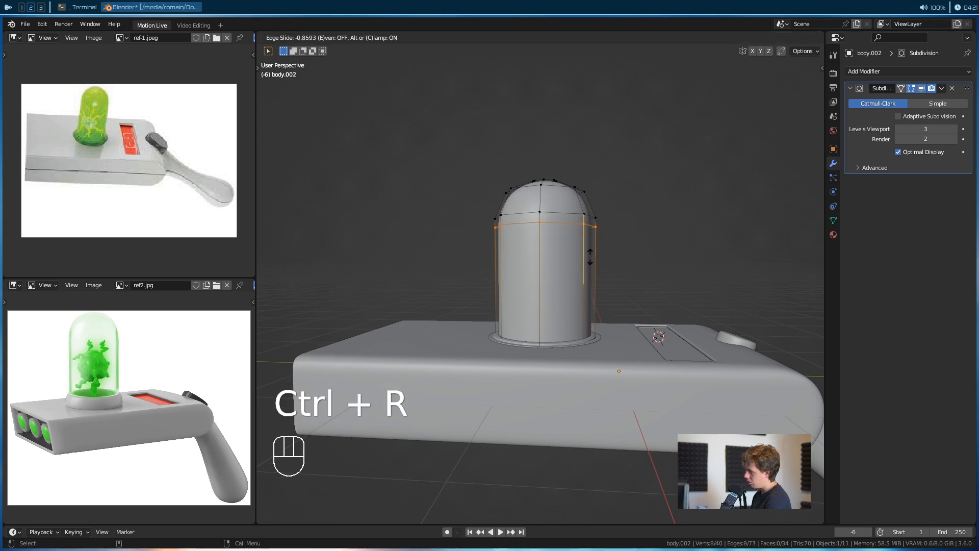
pyautogui.click(590, 256)
pyautogui.press('Tab')
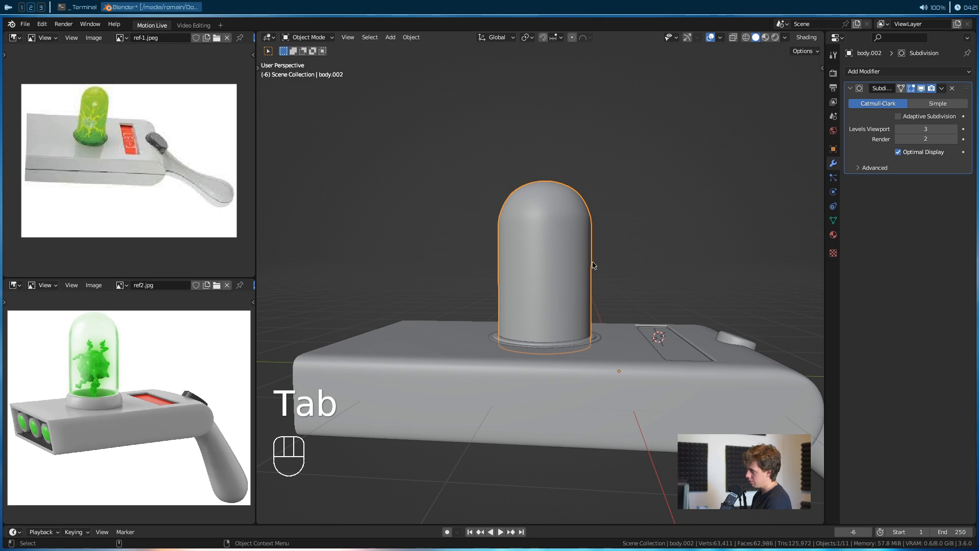
# Fine-tune the dome's new edge loop by sliding it along the side edges, then return to Object Mode
pyautogui.moveTo(599, 265)
pyautogui.keyDown('alt'); pyautogui.mouseDown(button='middle')
pyautogui.moveTo(614, 300)
pyautogui.moveTo(632, 286)
pyautogui.moveTo(623, 270)
pyautogui.moveTo(582, 267)
pyautogui.mouseUp(button='middle'); pyautogui.keyUp('alt')
pyautogui.press('Tab')
pyautogui.scroll(3, 615, 256)
pyautogui.press('g')
pyautogui.press('g')
pyautogui.click(595, 281)
pyautogui.press('Tab')
# Deselect the dome and examine the complete portal gun from the front, side and rear
pyautogui.scroll(-4, 577, 219)
pyautogui.keyDown('alt'); pyautogui.moveTo(577, 219); pyautogui.dragTo(657, 332, button='middle'); pyautogui.keyUp('alt')
pyautogui.click(679, 378)
pyautogui.keyDown('alt'); pyautogui.moveTo(656, 329); pyautogui.dragTo(642, 287); pyautogui.keyUp('alt')
pyautogui.scroll(-1, 715, 263)
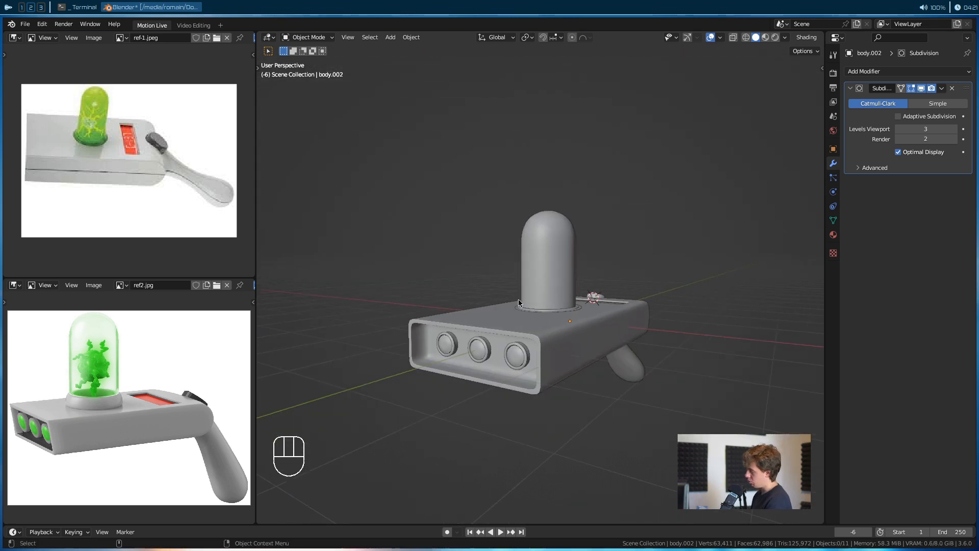
pyautogui.keyDown('alt'); pyautogui.moveTo(592, 273); pyautogui.dragTo(566, 280, button='middle'); pyautogui.keyUp('alt')
pyautogui.keyDown('alt'); pyautogui.moveTo(556, 280); pyautogui.dragTo(491, 320); pyautogui.keyUp('alt')
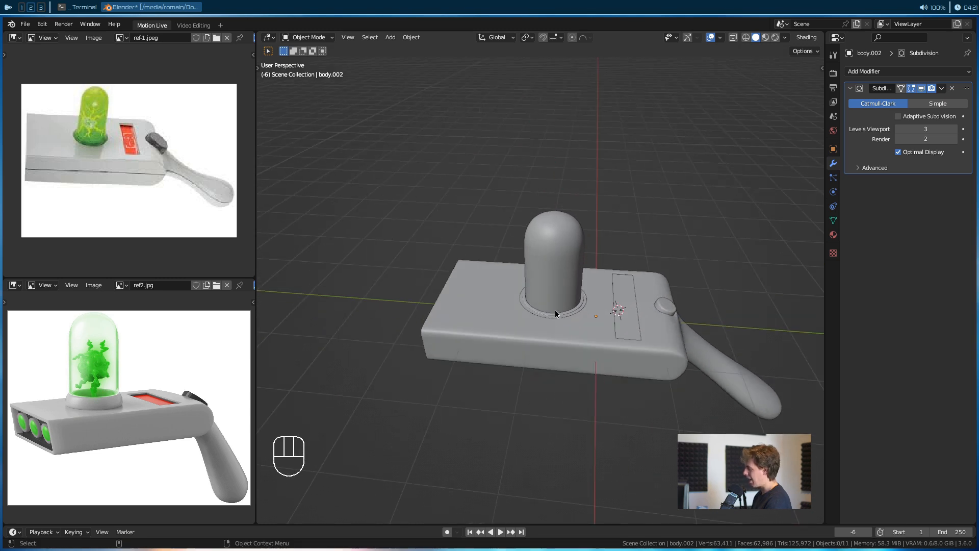
pyautogui.keyDown('alt'); pyautogui.moveTo(584, 325); pyautogui.dragTo(549, 310); pyautogui.keyUp('alt')
pyautogui.keyDown('alt'); pyautogui.moveTo(580, 266); pyautogui.dragTo(529, 252); pyautogui.keyUp('alt')
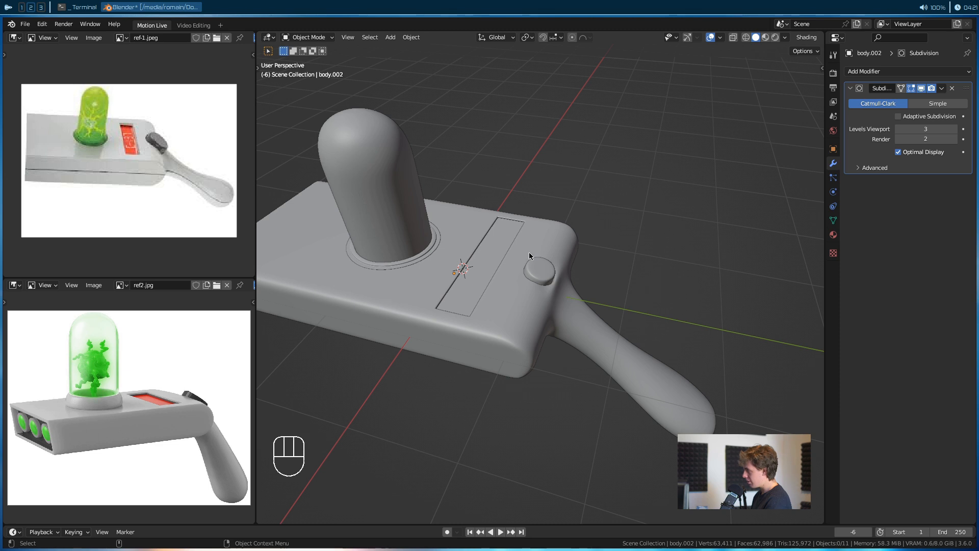
pyautogui.keyDown('alt'); pyautogui.moveTo(604, 381); pyautogui.dragTo(525, 296); pyautogui.keyUp('alt')
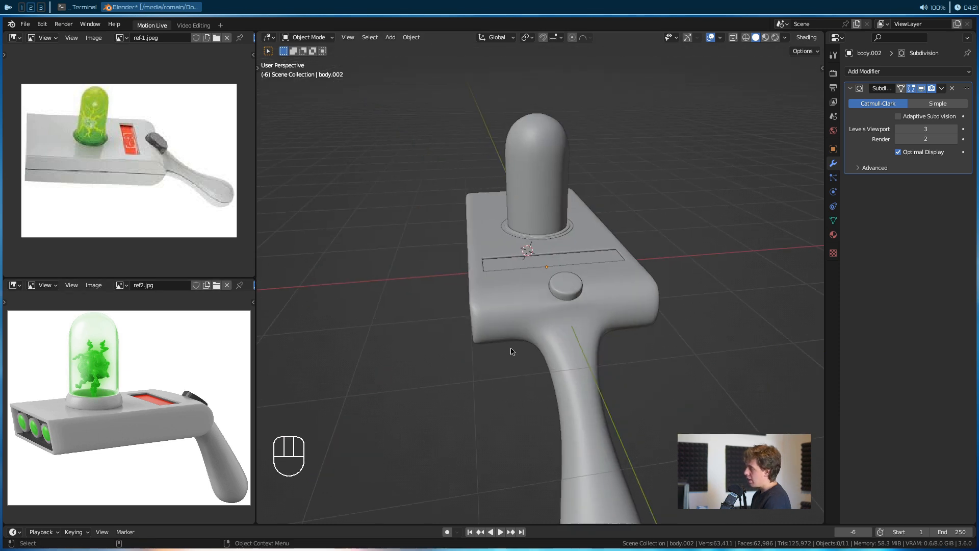
pyautogui.moveTo(553, 384)
pyautogui.keyDown('alt'); pyautogui.mouseDown()
pyautogui.moveTo(634, 354)
pyautogui.moveTo(545, 359)
pyautogui.moveTo(557, 384)
pyautogui.moveTo(457, 354)
pyautogui.moveTo(583, 372)
pyautogui.moveTo(553, 372)
pyautogui.mouseUp(); pyautogui.keyUp('alt')
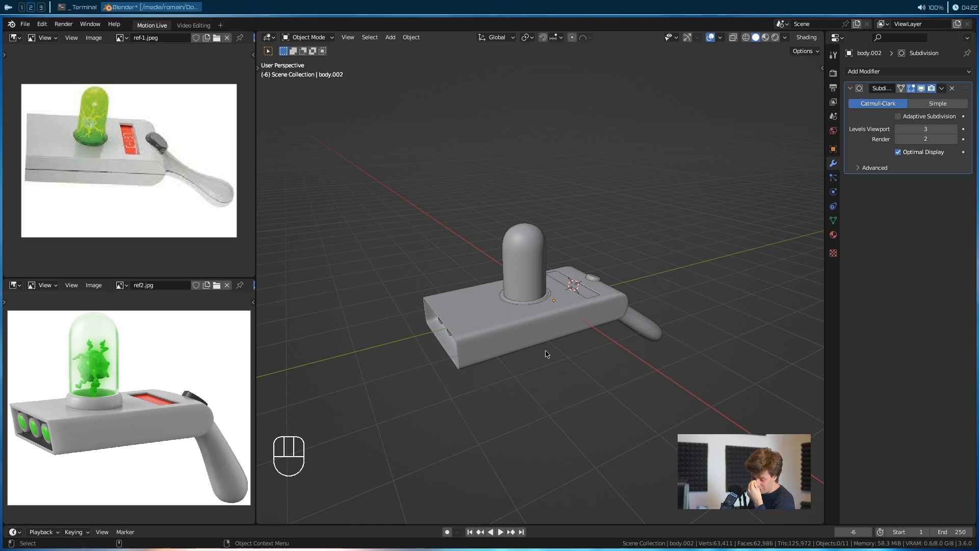
pyautogui.moveTo(546, 347)
pyautogui.keyDown('alt'); pyautogui.mouseDown()
pyautogui.moveTo(642, 378)
pyautogui.moveTo(632, 361)
pyautogui.moveTo(476, 387)
pyautogui.moveTo(362, 364)
pyautogui.moveTo(540, 343)
pyautogui.moveTo(538, 330)
pyautogui.mouseUp(); pyautogui.keyUp('alt')
pyautogui.scroll(2, 538, 331)
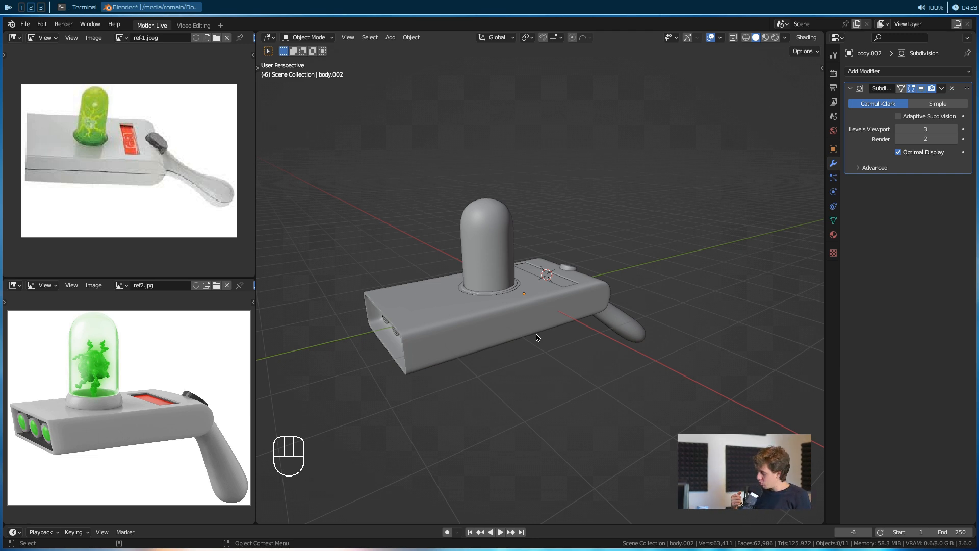
pyautogui.press('F10')
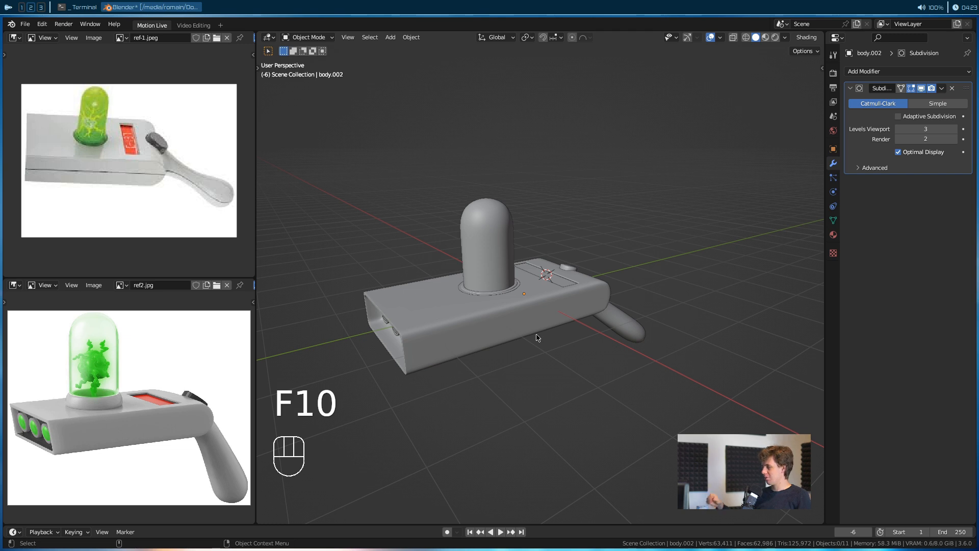